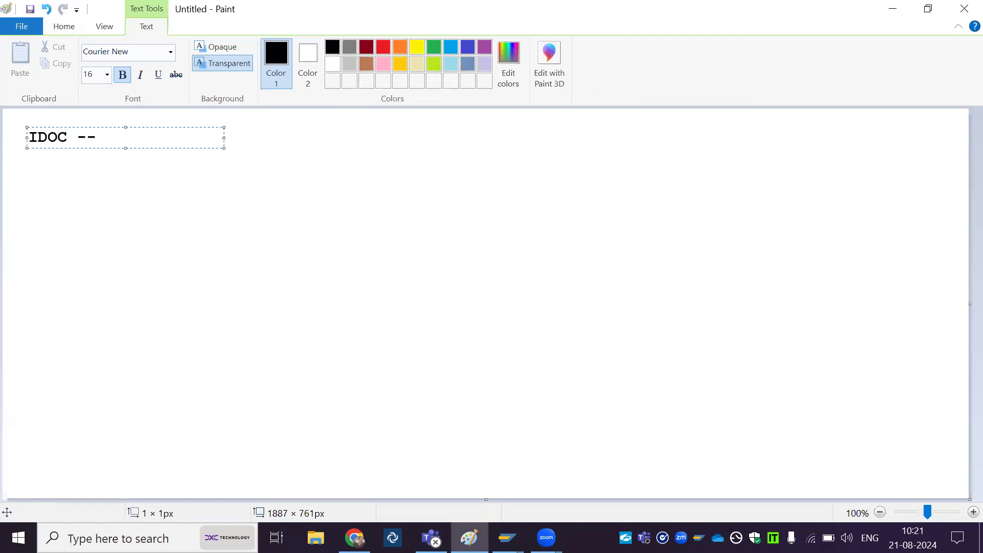
Add the green size 20 text "Intermediate documents" on one line after "IDOC --".
{"action": "left_click", "coordinate": [434, 49]}
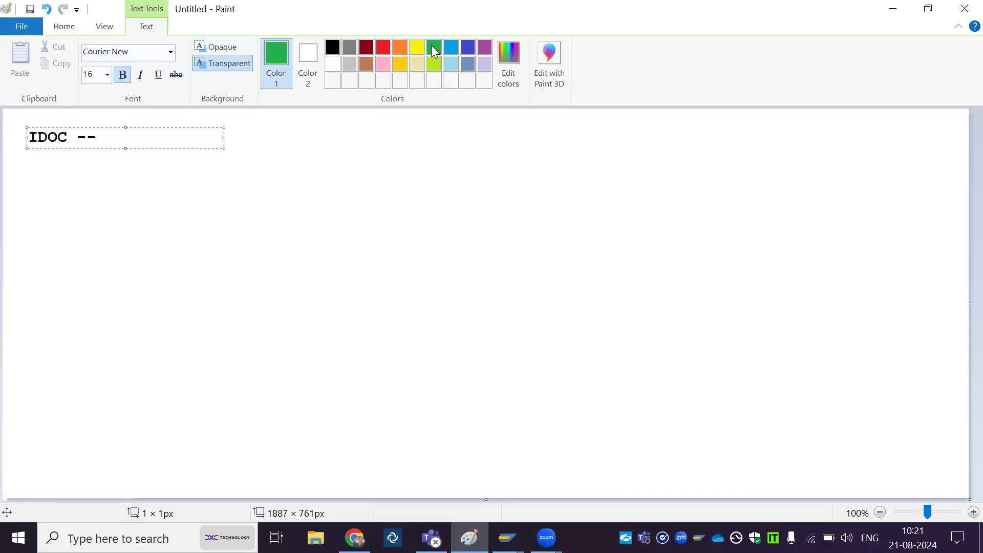
{"action": "left_click", "coordinate": [107, 75]}
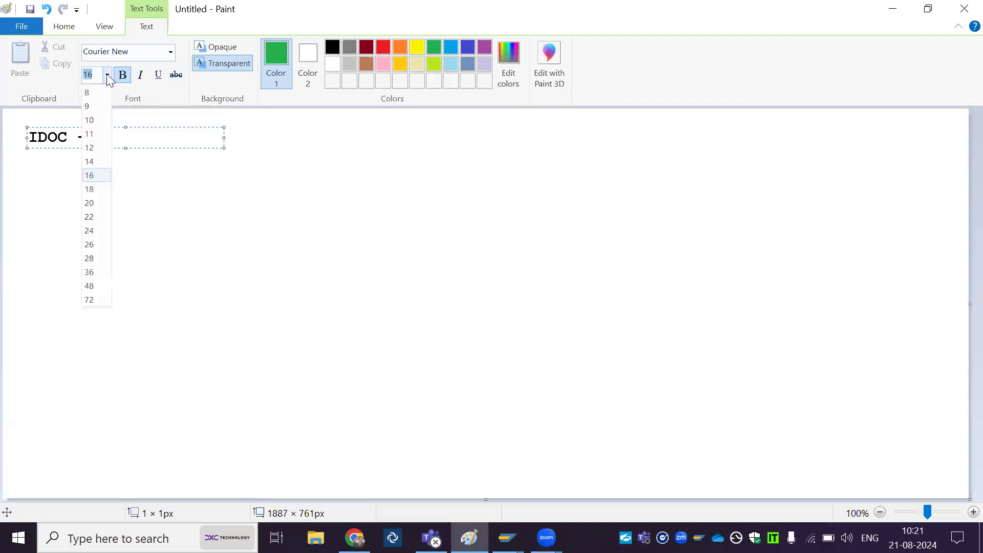
{"action": "left_click", "coordinate": [99, 204]}
{"action": "left_click", "coordinate": [182, 226]}
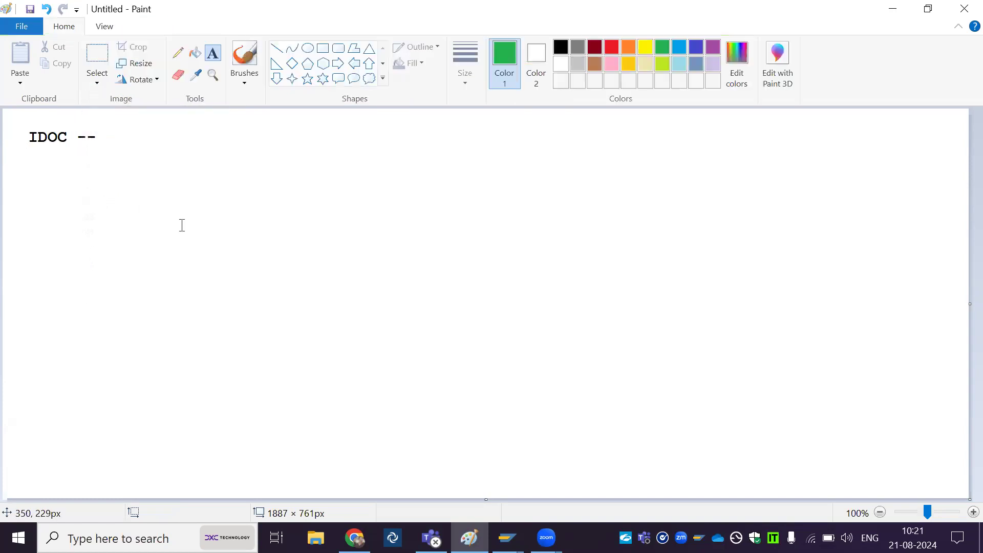
{"action": "left_click", "coordinate": [111, 138]}
{"action": "type", "text": "I"}
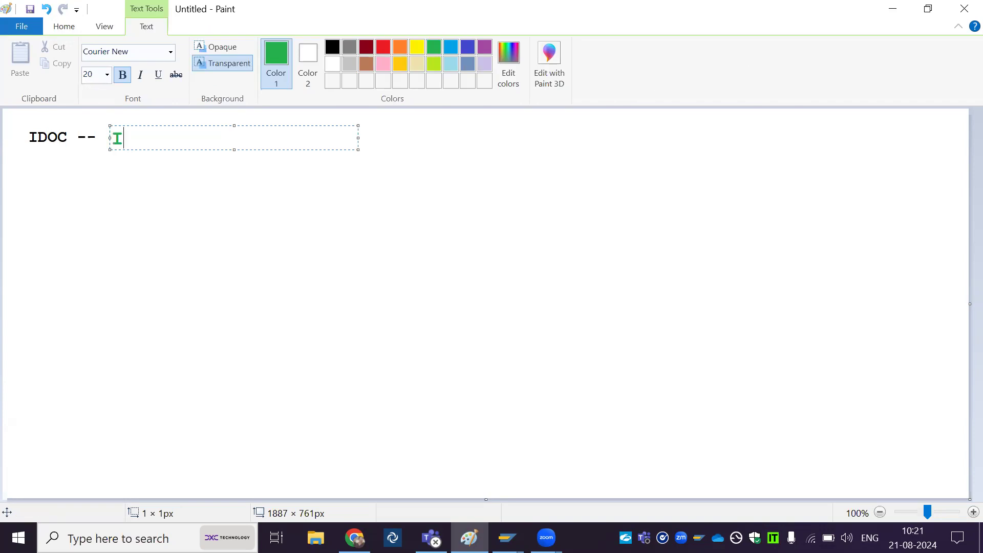
{"action": "type", "text": "nterme"}
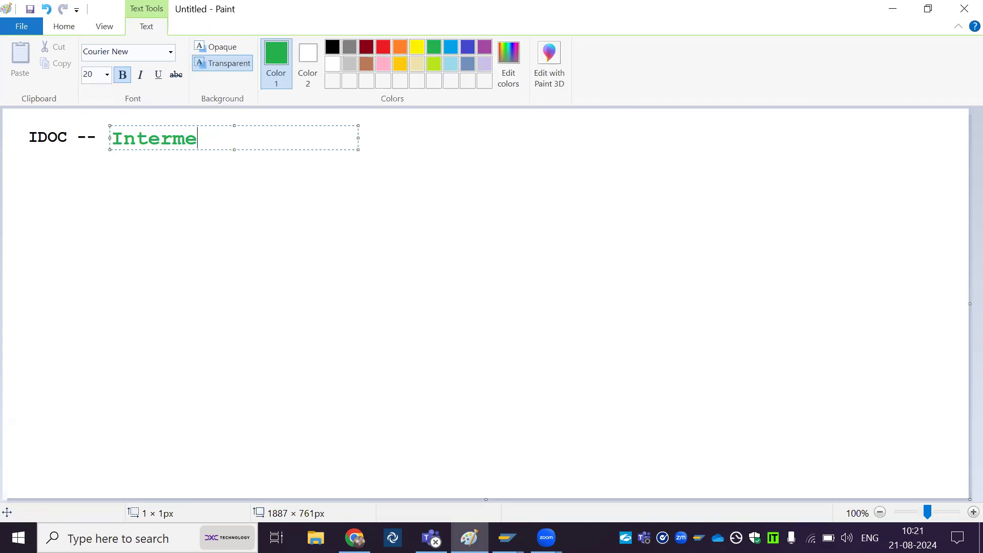
{"action": "type", "text": "diate documents"}
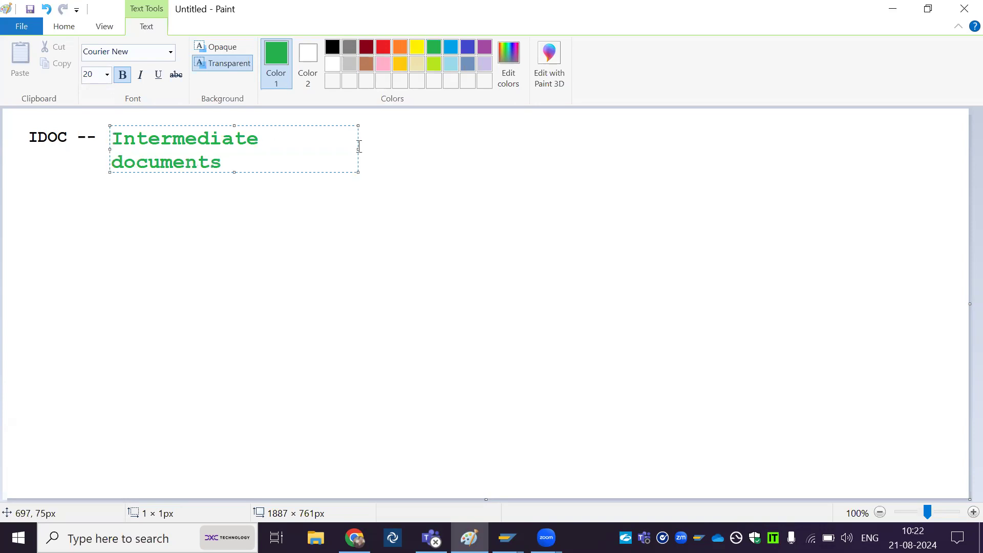
{"action": "left_click_drag", "start_coordinate": [358, 147], "coordinate": [724, 143]}
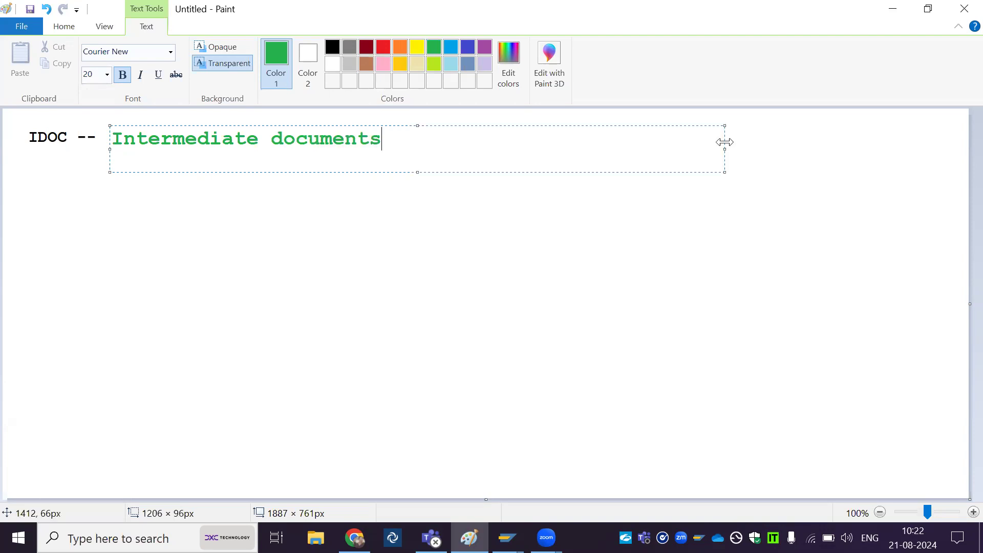
{"action": "left_click", "coordinate": [668, 224]}
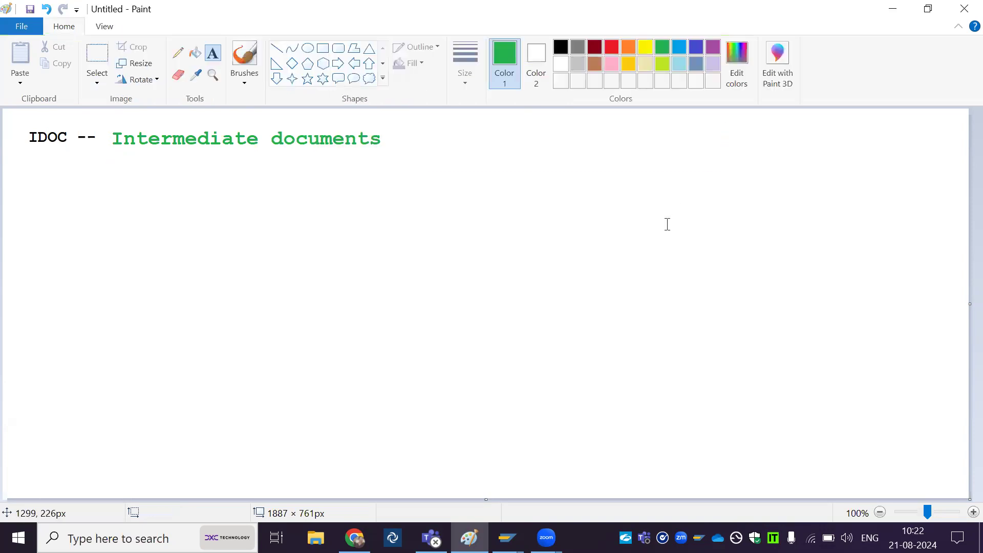
Draw two green rectangles side by side, about 210 × 179 px and 191 × 181 px, and join them with a straight line.
{"action": "left_click", "coordinate": [323, 48]}
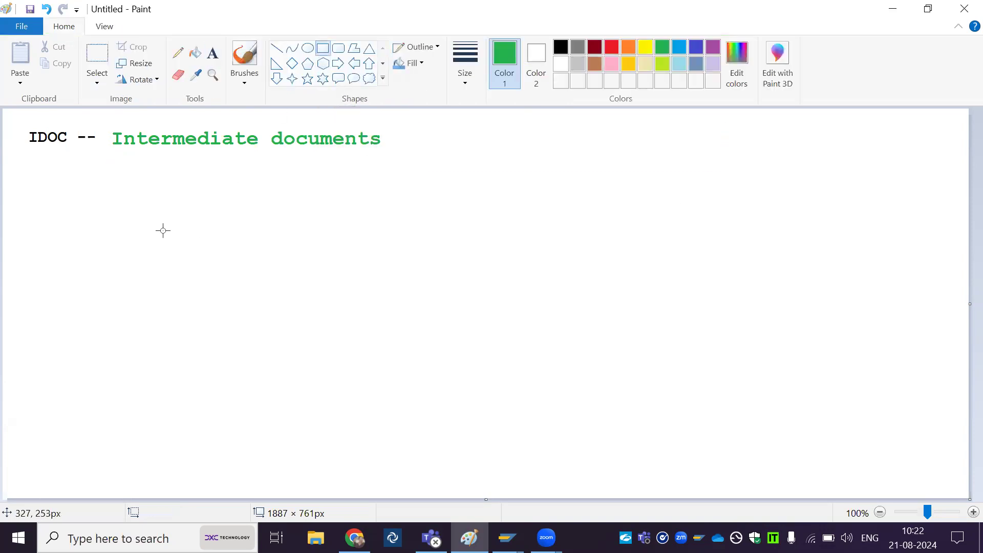
{"action": "left_click_drag", "start_coordinate": [553, 219], "coordinate": [661, 310]}
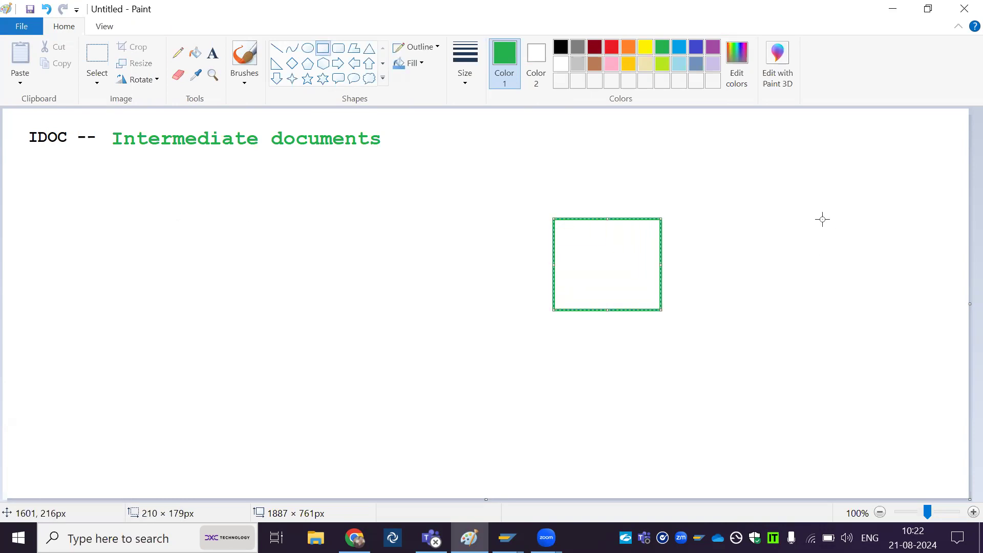
{"action": "left_click_drag", "start_coordinate": [823, 220], "coordinate": [921, 312]}
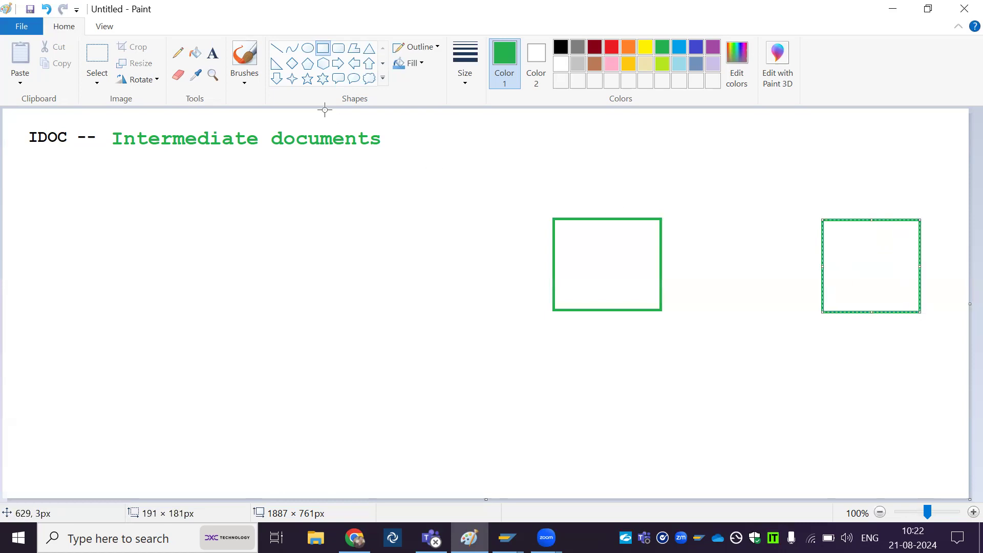
{"action": "left_click", "coordinate": [280, 48]}
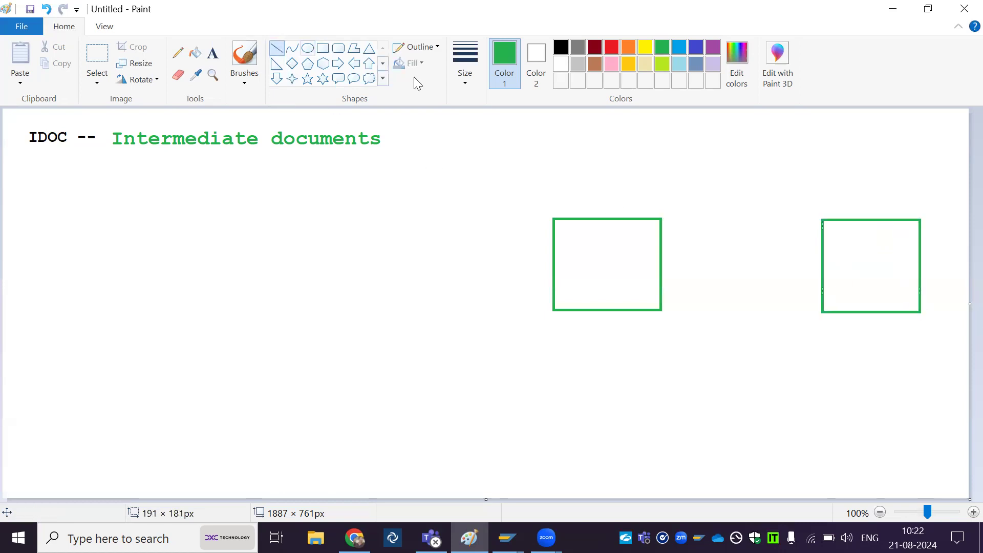
{"action": "left_click_drag", "start_coordinate": [663, 269], "coordinate": [824, 266]}
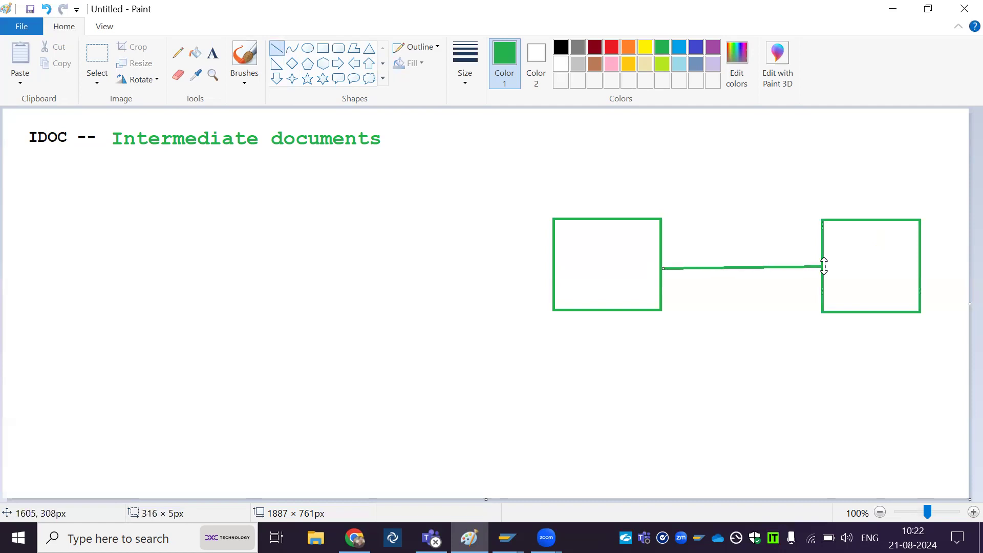
Label the first rectangle "source" and the second one "destination", placing each text just above its box.
{"action": "left_click", "coordinate": [213, 54]}
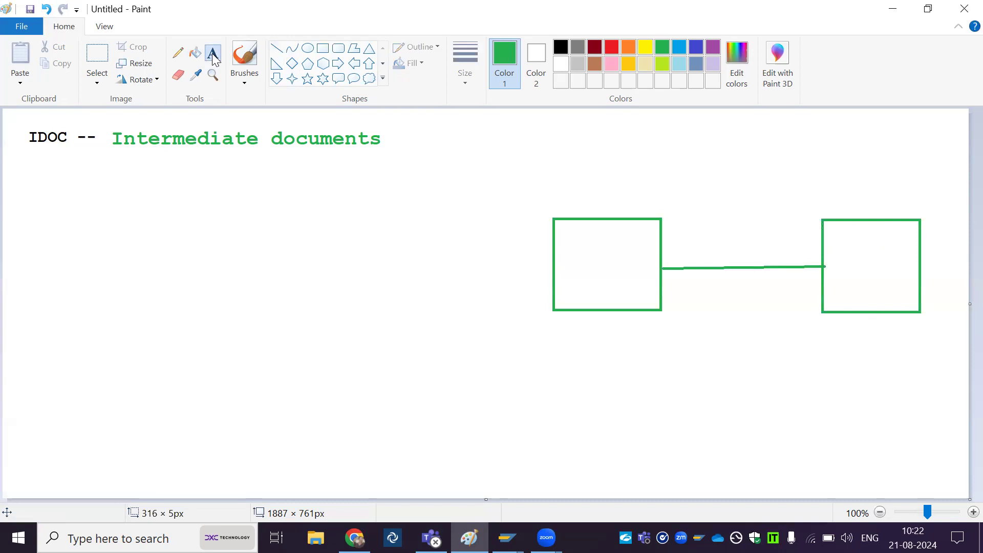
{"action": "left_click", "coordinate": [555, 205]}
{"action": "type", "text": "source"}
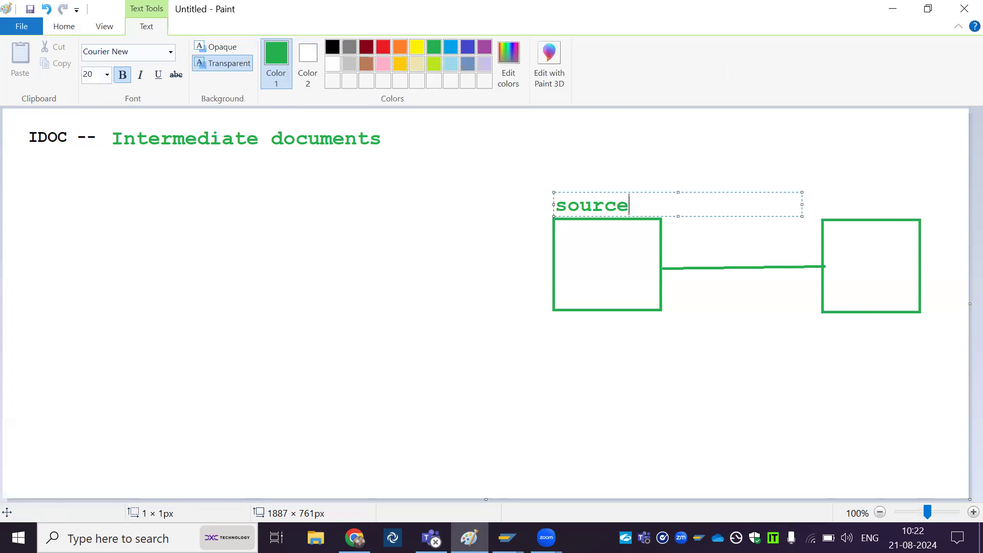
{"action": "left_click", "coordinate": [818, 163]}
{"action": "left_click", "coordinate": [826, 204]}
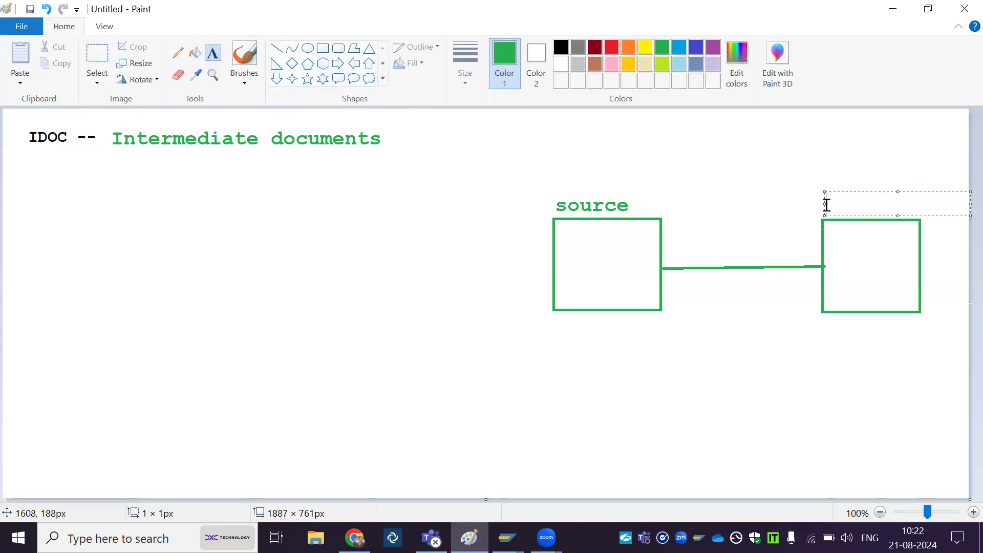
{"action": "type", "text": "desti"}
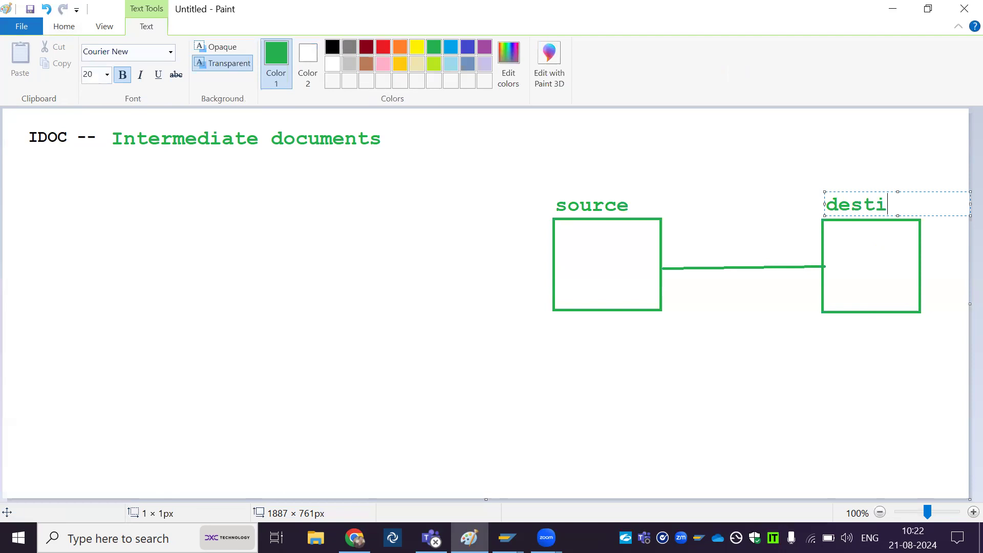
{"action": "type", "text": "nation"}
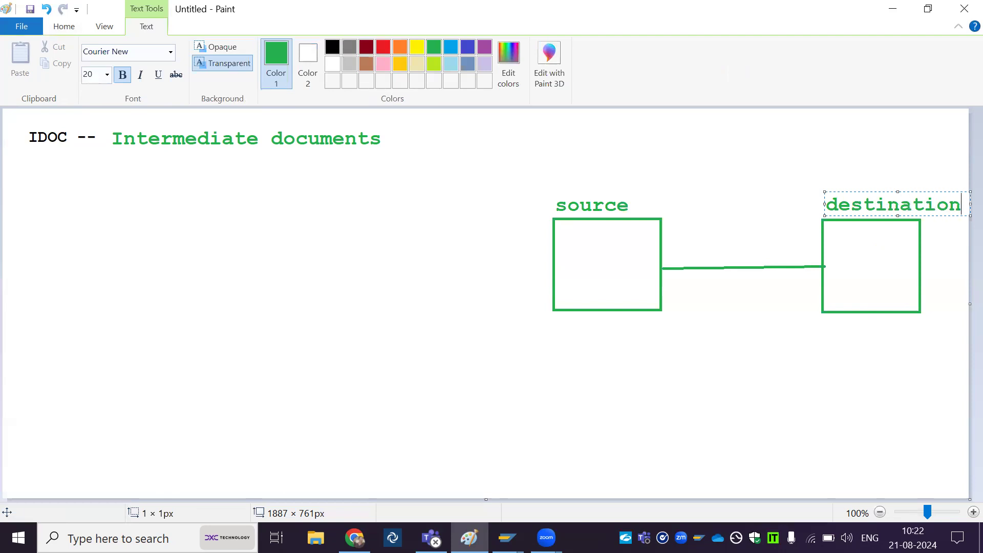
{"action": "left_click", "coordinate": [799, 323]}
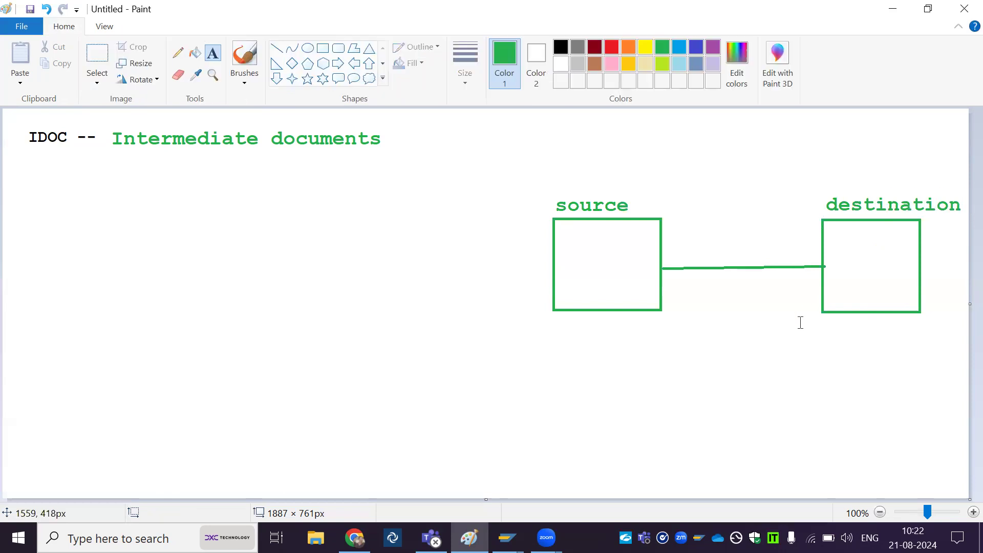
Label the connecting line with "bridge" above it and "connection" below it.
{"action": "left_click", "coordinate": [703, 256]}
{"action": "type", "text": "br"}
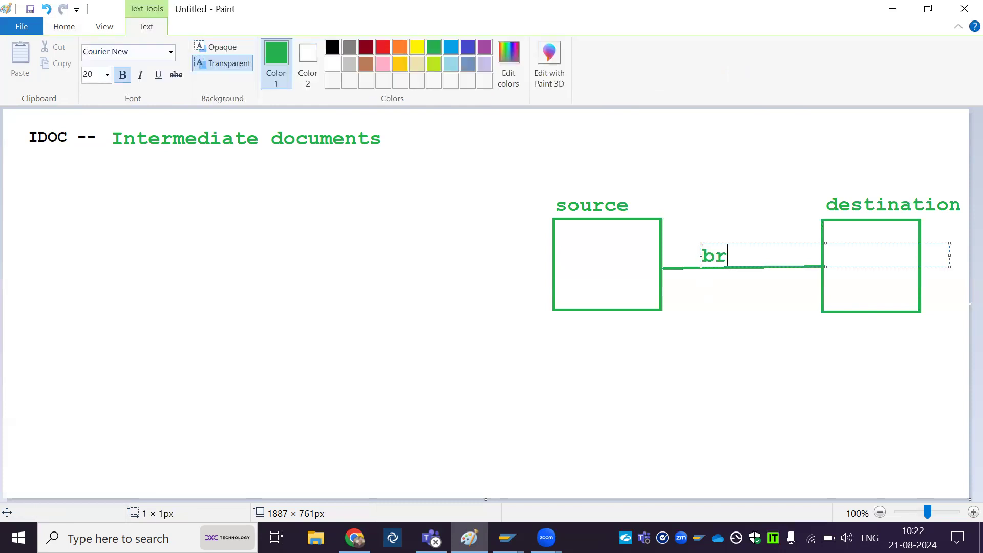
{"action": "type", "text": "idge"}
{"action": "left_click", "coordinate": [684, 277]}
{"action": "left_click", "coordinate": [686, 277]}
{"action": "type", "text": "connection"}
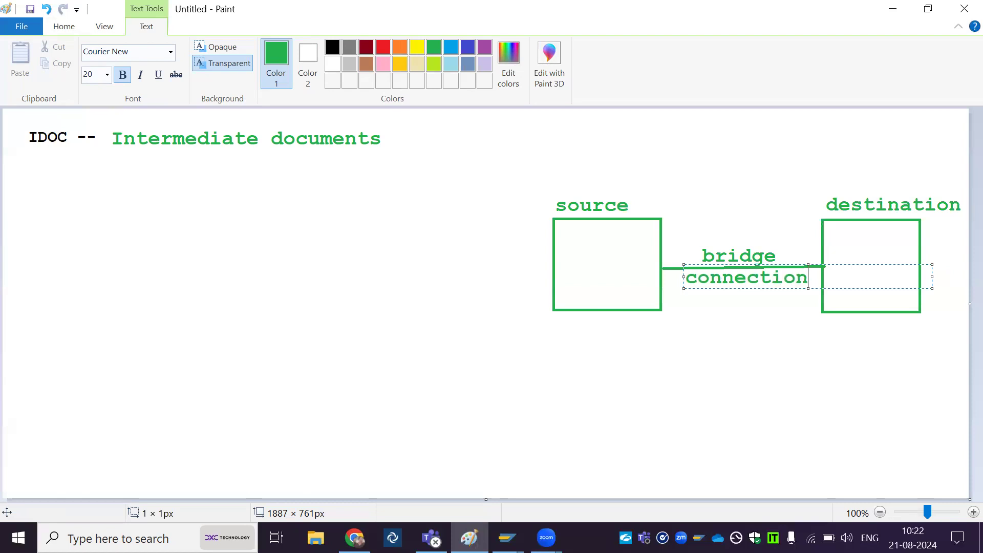
{"action": "left_click", "coordinate": [707, 341]}
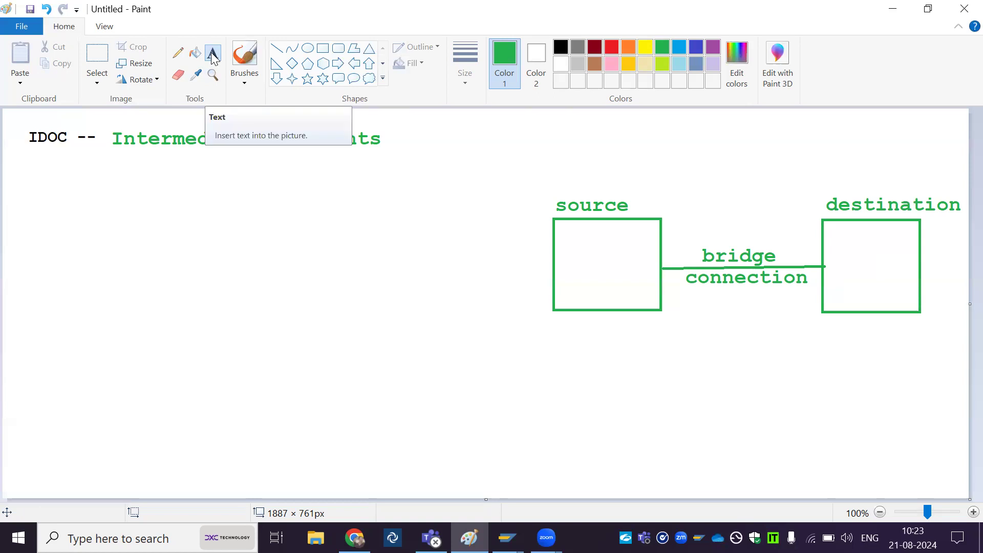
Add the indigo text "WE31 -- segment" below the IDOC heading.
{"action": "left_click", "coordinate": [696, 47]}
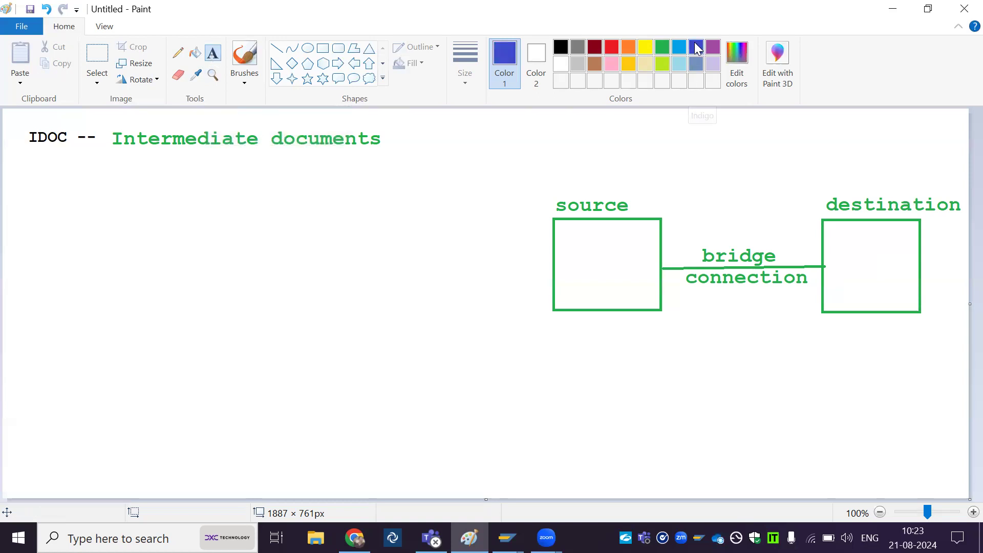
{"action": "left_click", "coordinate": [27, 171]}
{"action": "type", "text": "WE31 --"}
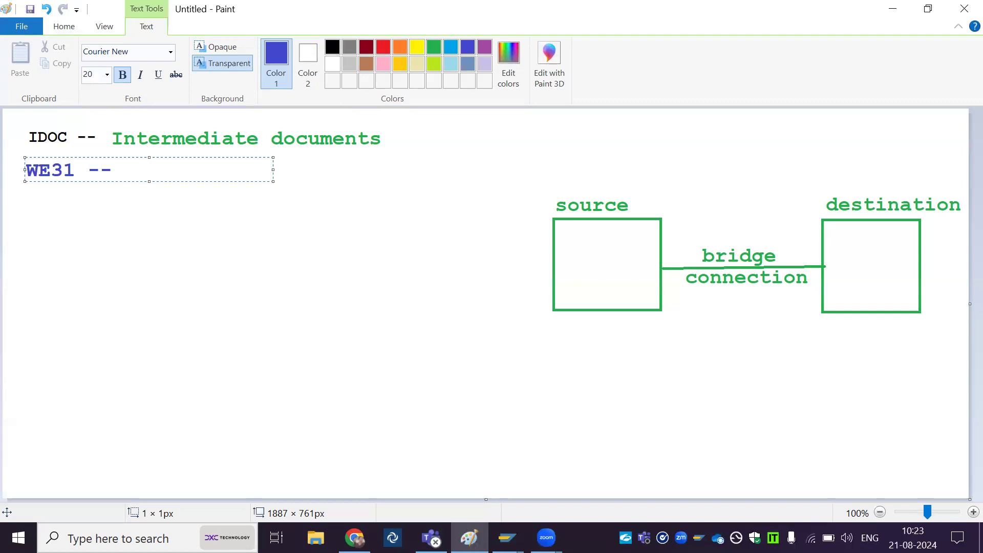
{"action": "type", "text": " segment"}
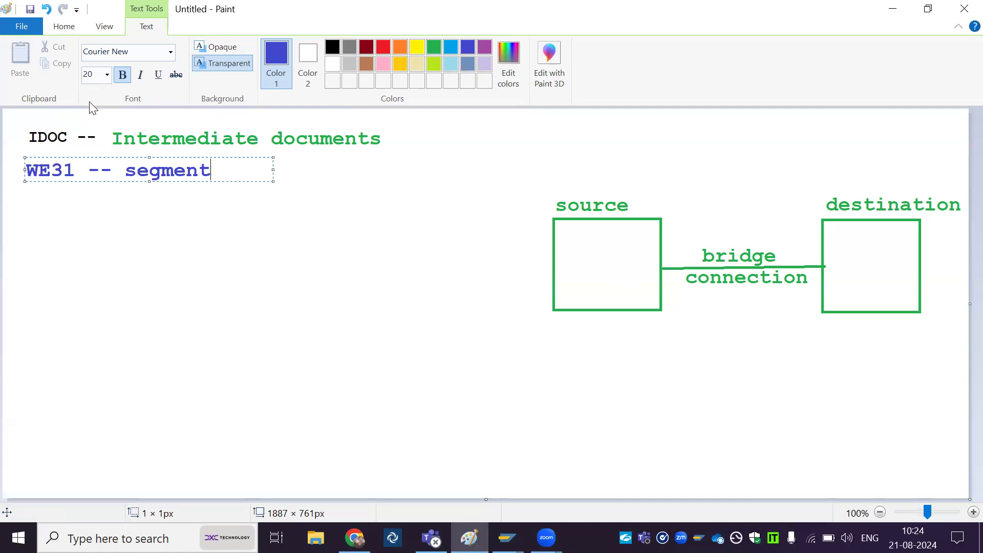
Draw a thin indigo right-pointing arrow above "bridge", from the source box towards the destination box.
{"action": "left_click", "coordinate": [65, 27]}
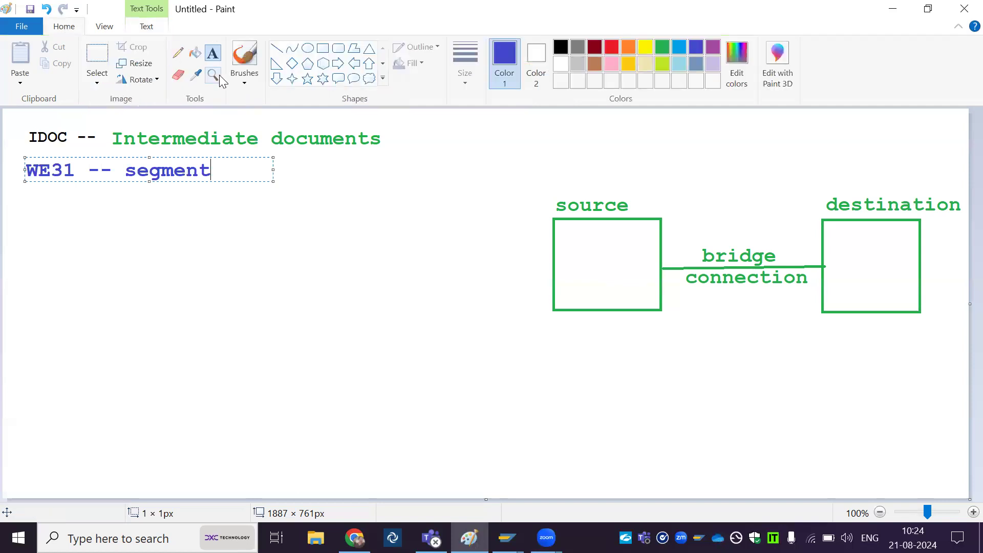
{"action": "left_click", "coordinate": [338, 64]}
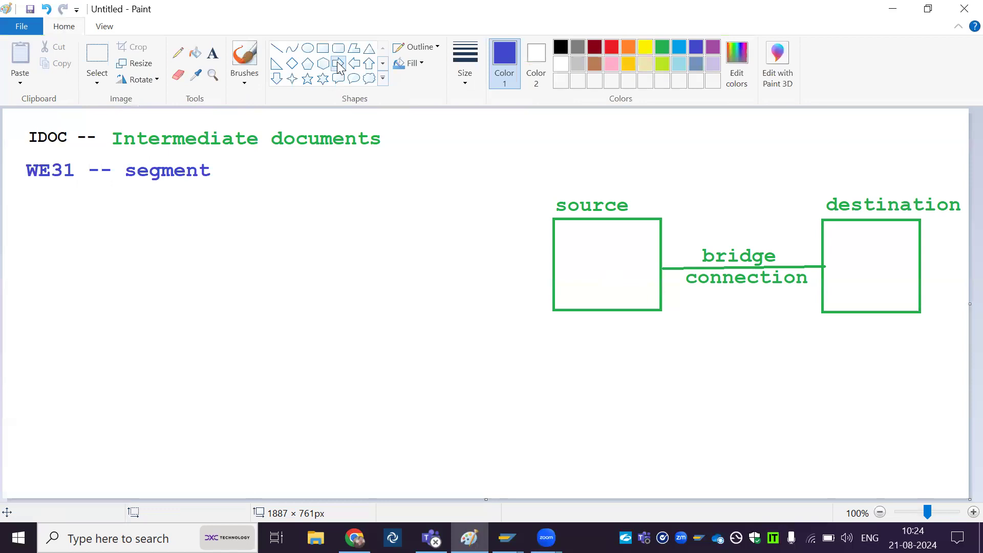
{"action": "left_click_drag", "start_coordinate": [697, 229], "coordinate": [798, 239]}
{"action": "left_click", "coordinate": [342, 346]}
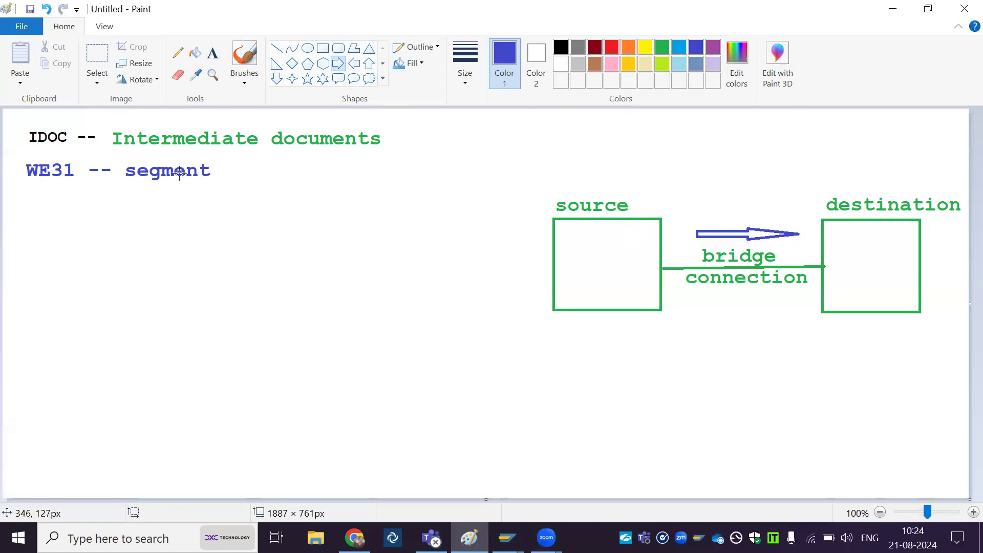
Add the indigo text "WE30 -- idoc type" below the WE31 line.
{"action": "left_click", "coordinate": [214, 58]}
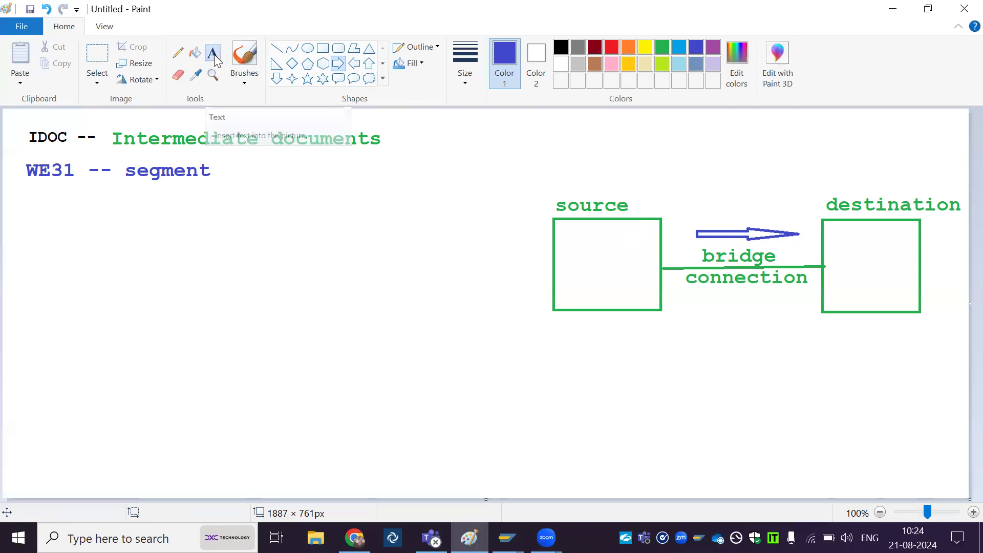
{"action": "left_click", "coordinate": [27, 195]}
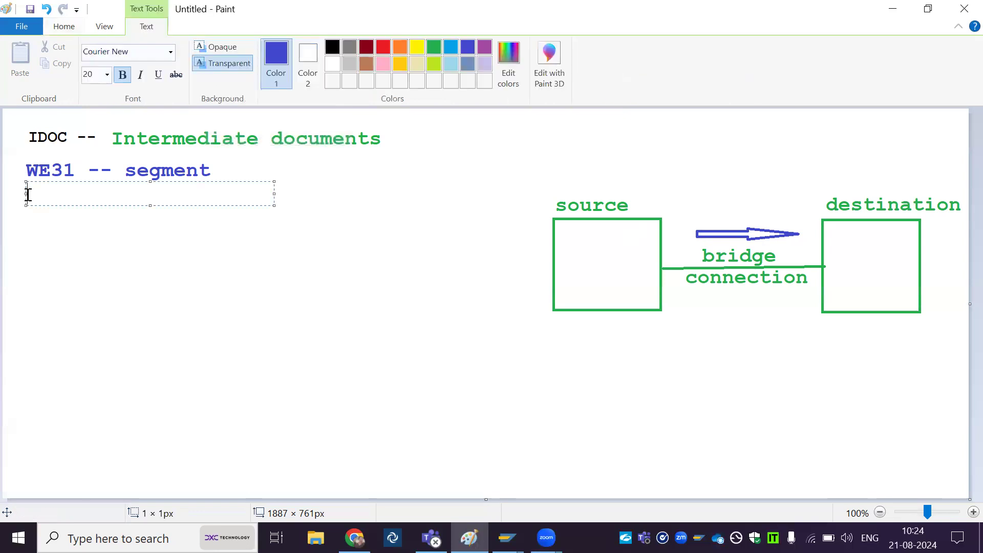
{"action": "type", "text": "WE30 -- idoc"}
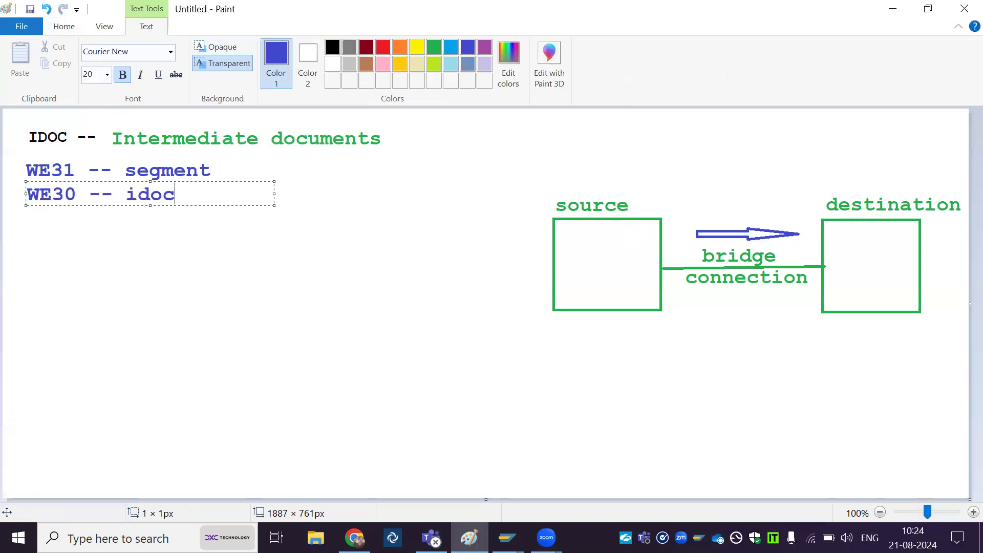
{"action": "type", "text": " type"}
{"action": "left_click", "coordinate": [147, 292]}
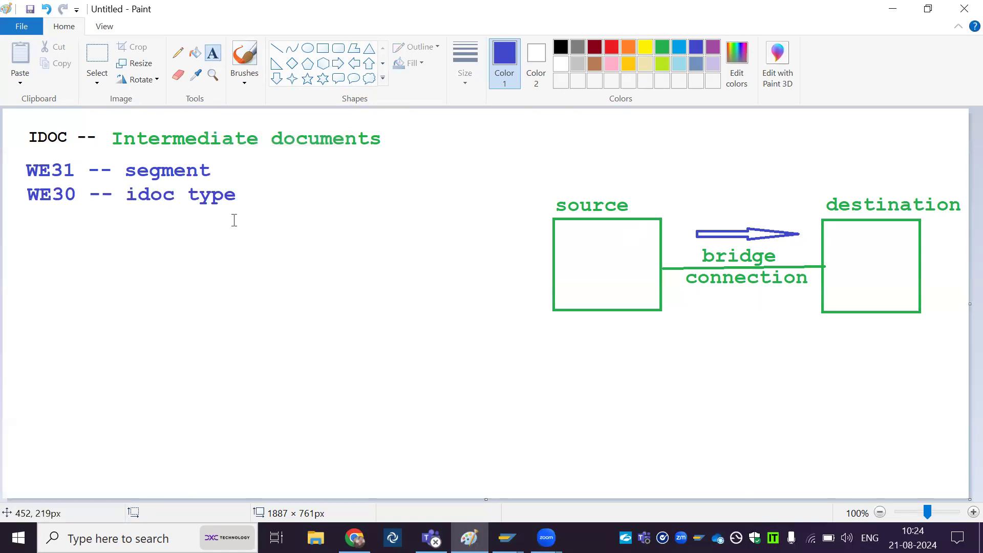
Add the indigo text "WE81 -- message type" below the WE30 line, widening the text box so it fits on one line.
{"action": "left_click", "coordinate": [30, 219]}
{"action": "type", "text": "WE"}
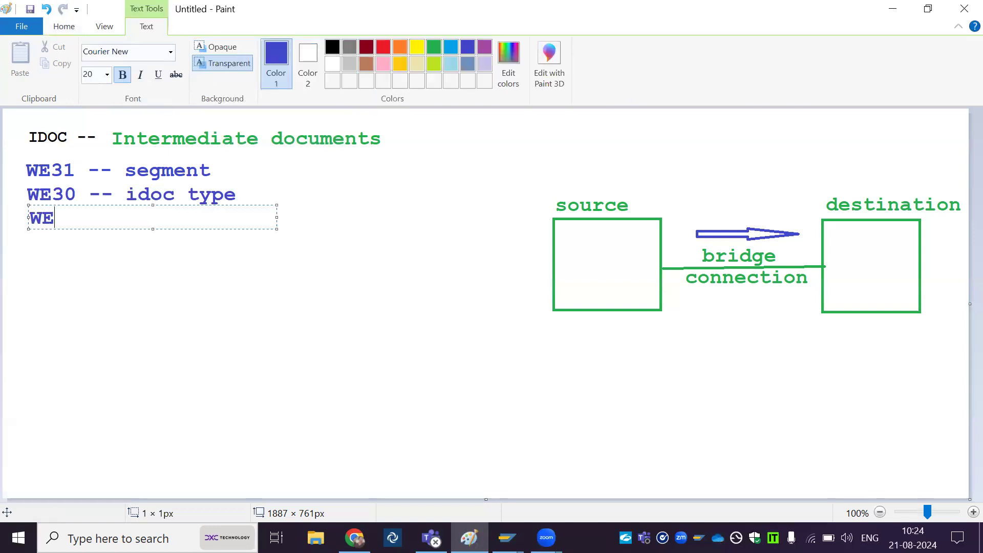
{"action": "type", "text": "81 -- message"}
{"action": "type", "text": "type"}
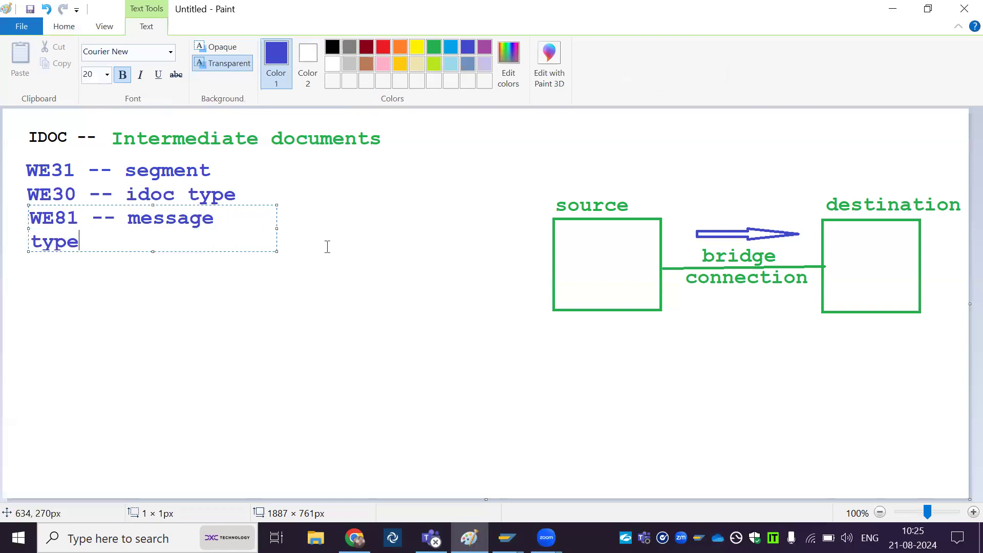
{"action": "left_click_drag", "start_coordinate": [277, 232], "coordinate": [459, 217]}
Add the line "WE82 -- attach msg type + idoc type" below the WE81 line, widening the text box to keep it on one line.
{"action": "type", "text": "WE82 "}
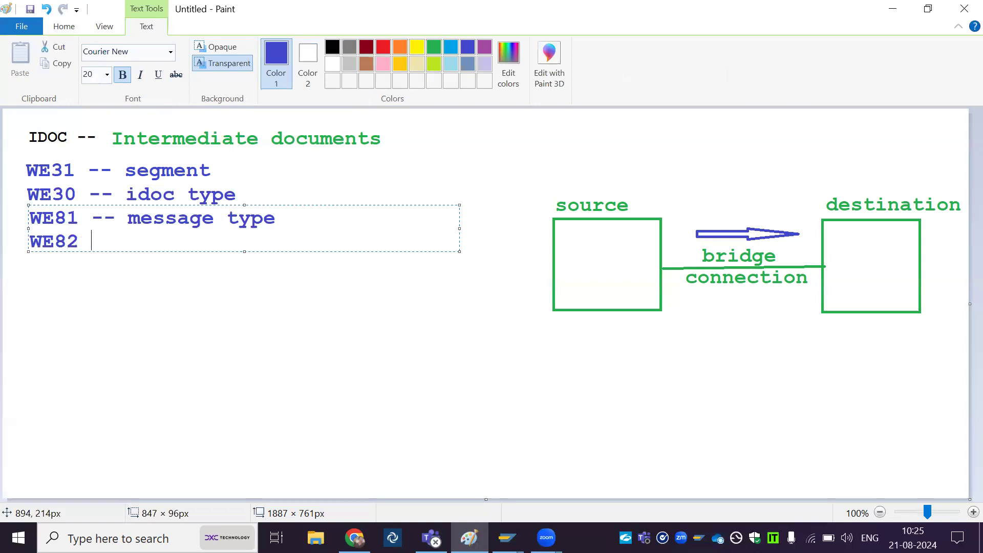
{"action": "type", "text": "-- attac"}
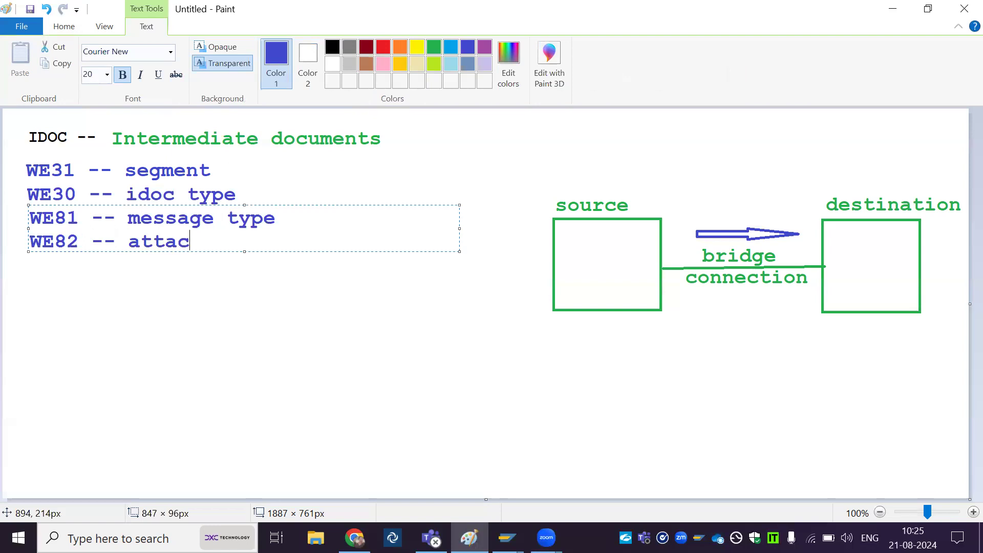
{"action": "type", "text": "h msg type "}
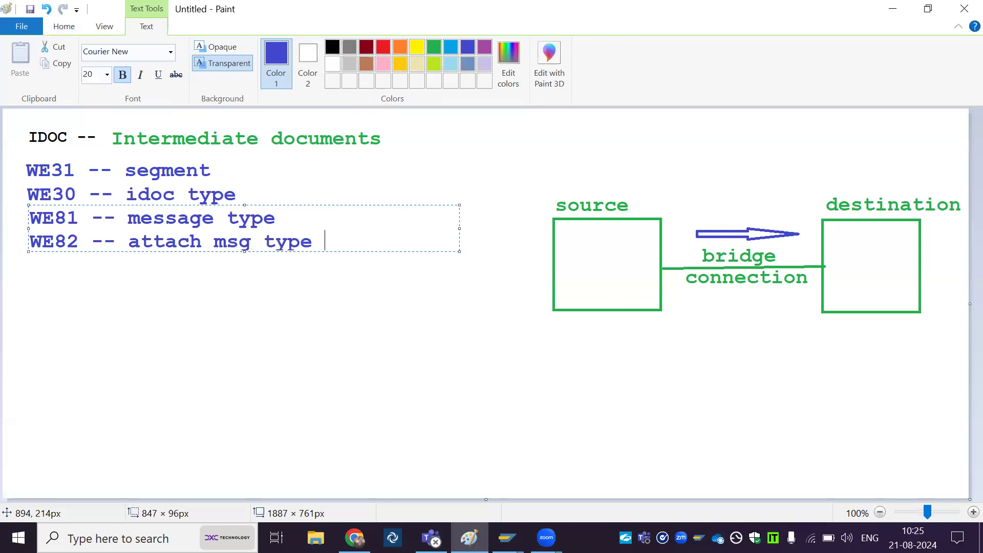
{"action": "type", "text": "+ idoc type"}
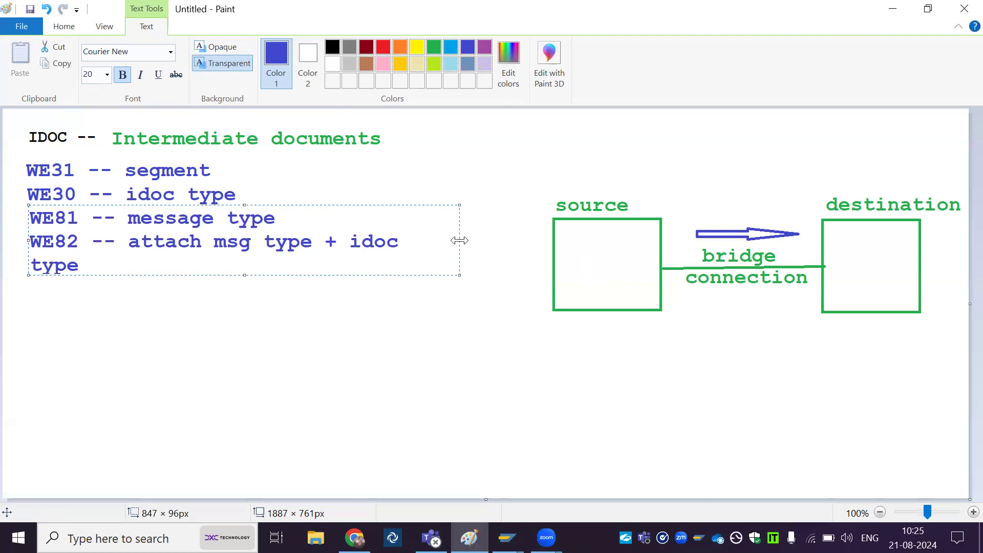
{"action": "left_click_drag", "start_coordinate": [459, 240], "coordinate": [527, 240]}
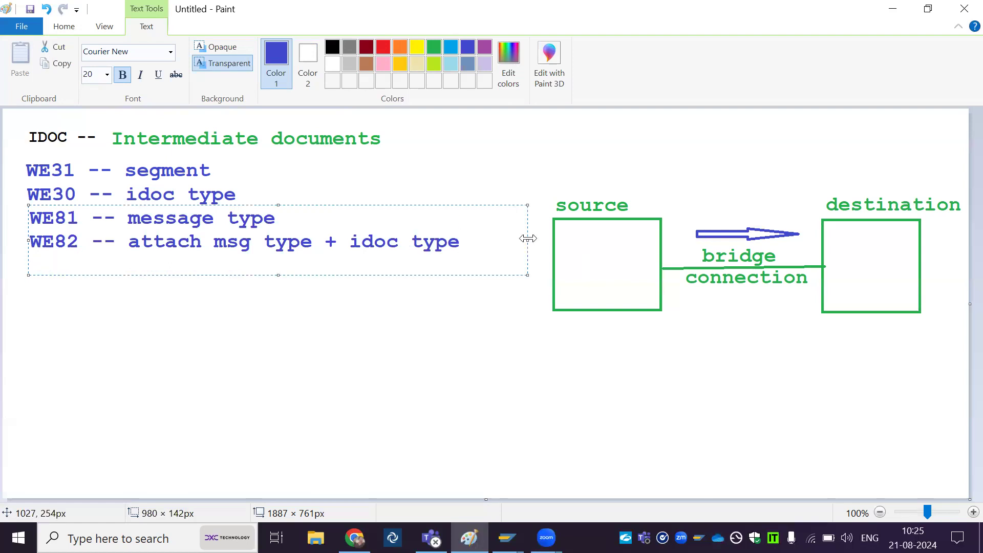
{"action": "left_click", "coordinate": [44, 293]}
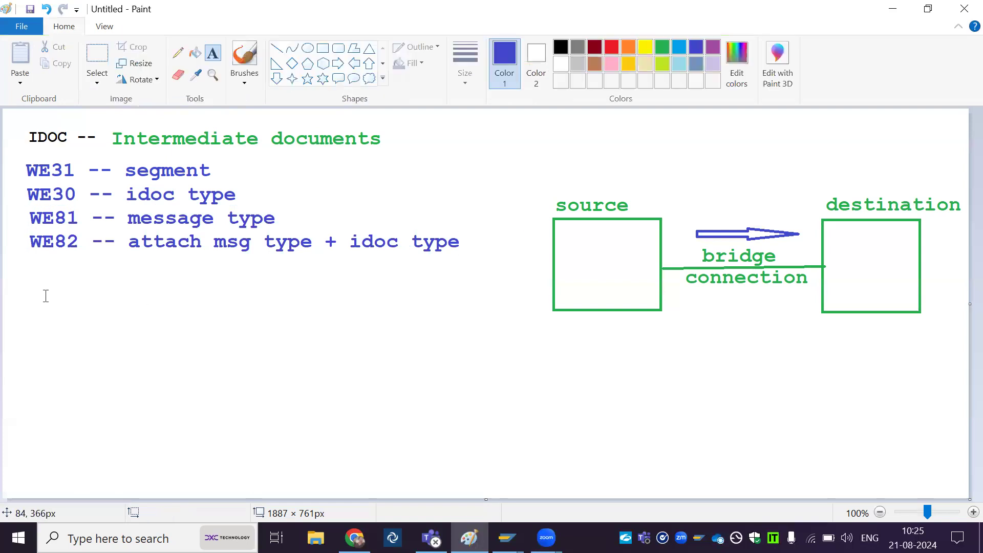
Add the indigo text "WE20 -- maintain the partner info" on a single line below the WE82 line.
{"action": "left_click", "coordinate": [30, 263]}
{"action": "type", "text": "WE20 -- "}
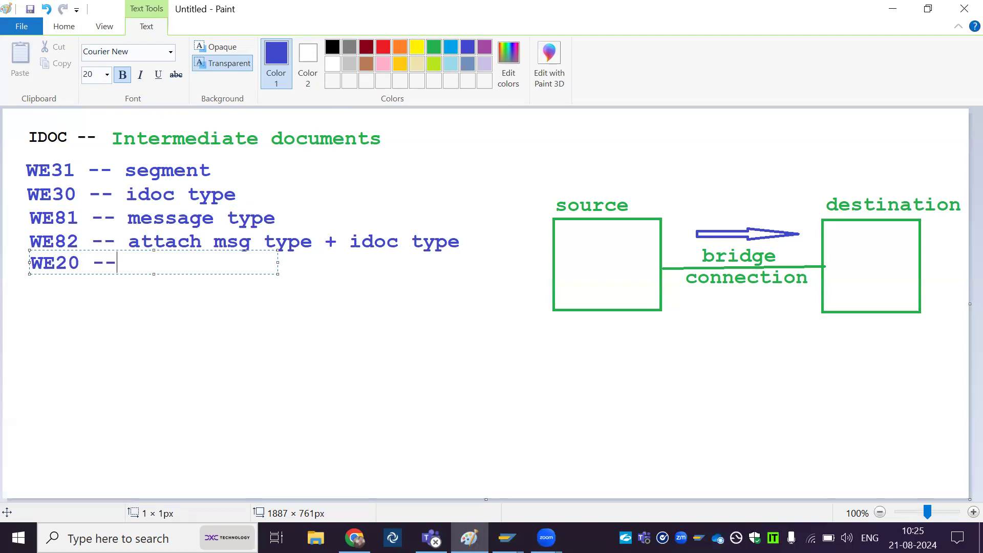
{"action": "type", "text": "pa"}
{"action": "key", "text": "BackSpace"}
{"action": "key", "text": "BackSpace"}
{"action": "type", "text": "maintain the "}
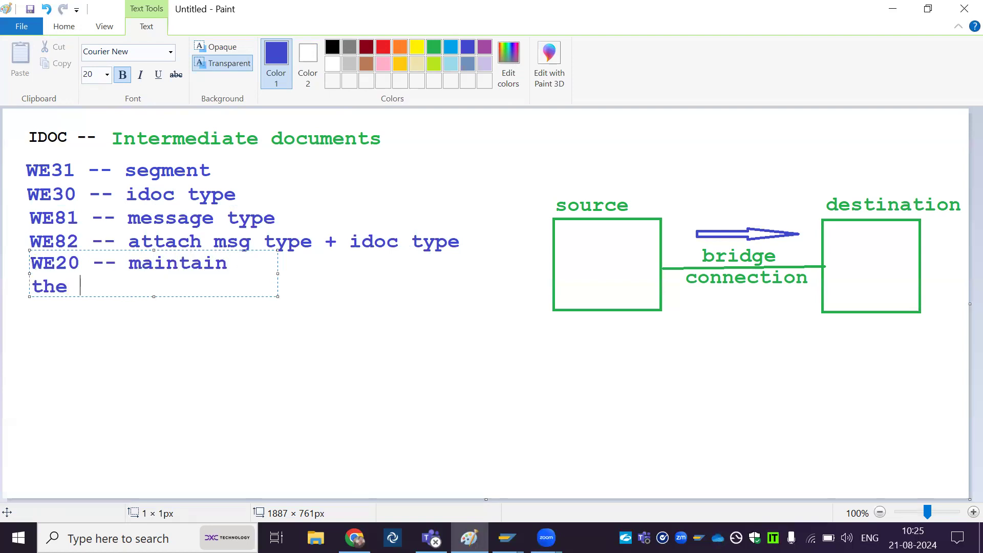
{"action": "type", "text": "partner info"}
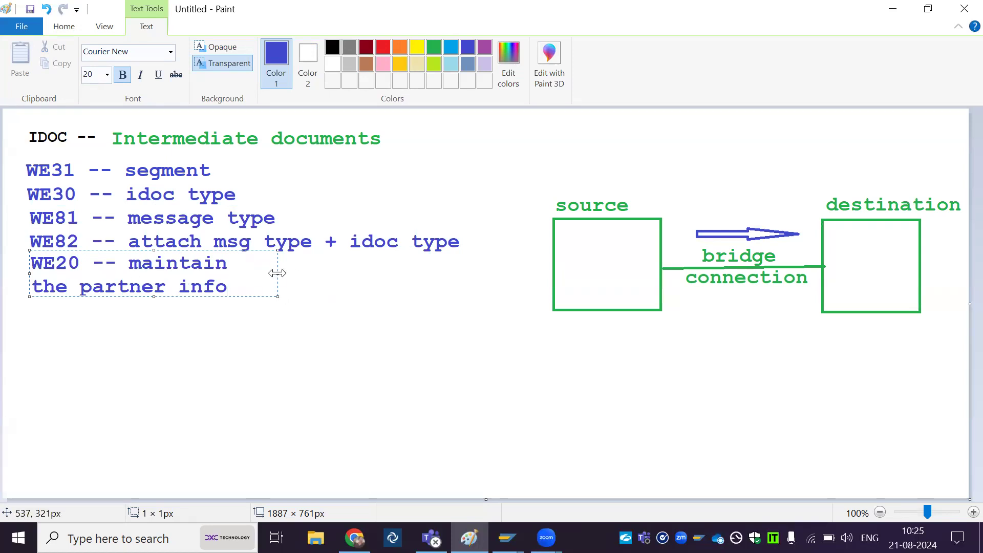
{"action": "left_click_drag", "start_coordinate": [277, 274], "coordinate": [542, 296]}
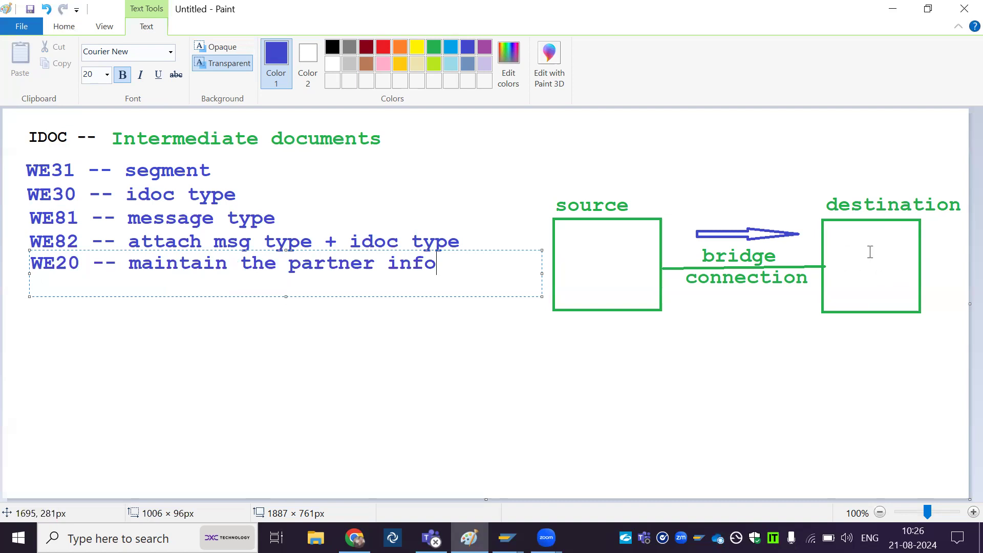
{"action": "left_click", "coordinate": [89, 345]}
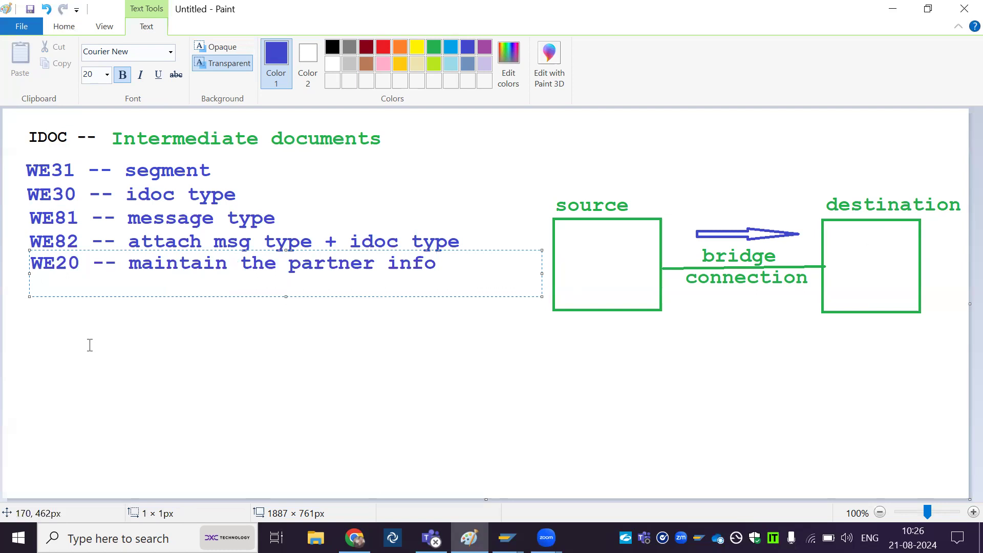
Add the indigo text "SE38 -- program" below the WE20 line.
{"action": "left_click", "coordinate": [33, 286]}
{"action": "type", "text": "SE"}
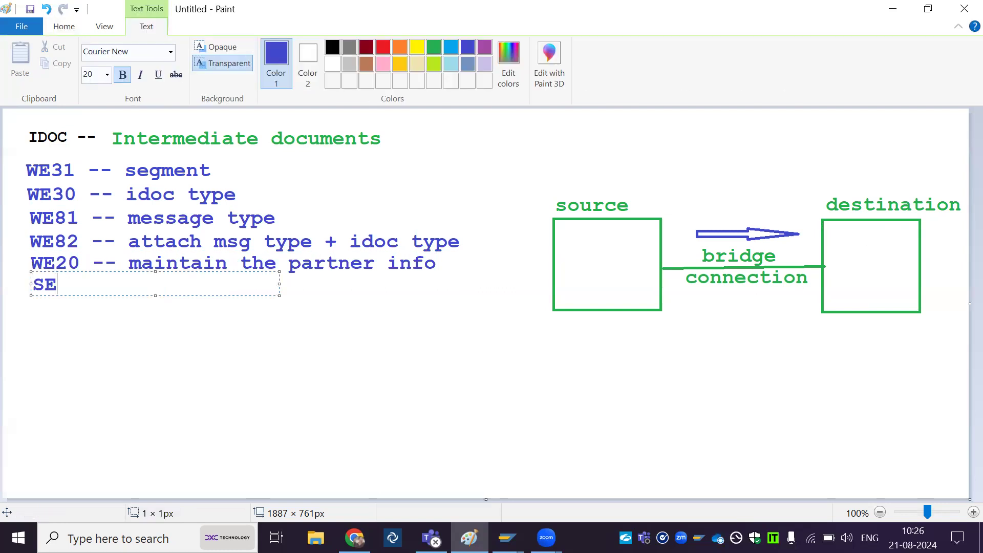
{"action": "type", "text": "38 -- program"}
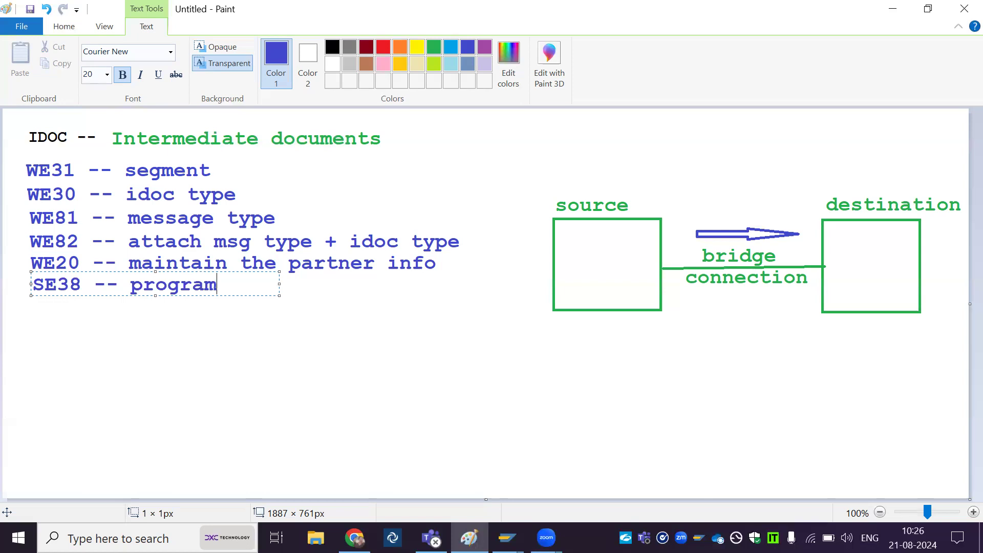
{"action": "left_click", "coordinate": [59, 342]}
Add the indigo text "WE05 -- chk the status of idoc" on a single line below the SE38 line.
{"action": "left_click", "coordinate": [34, 305]}
{"action": "type", "text": "WE"}
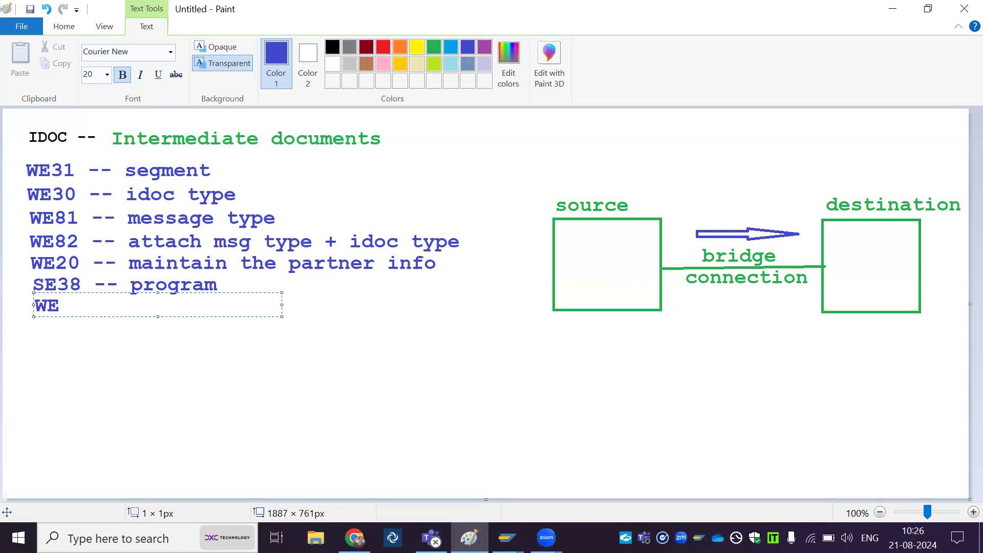
{"action": "type", "text": "05 -- chk t"}
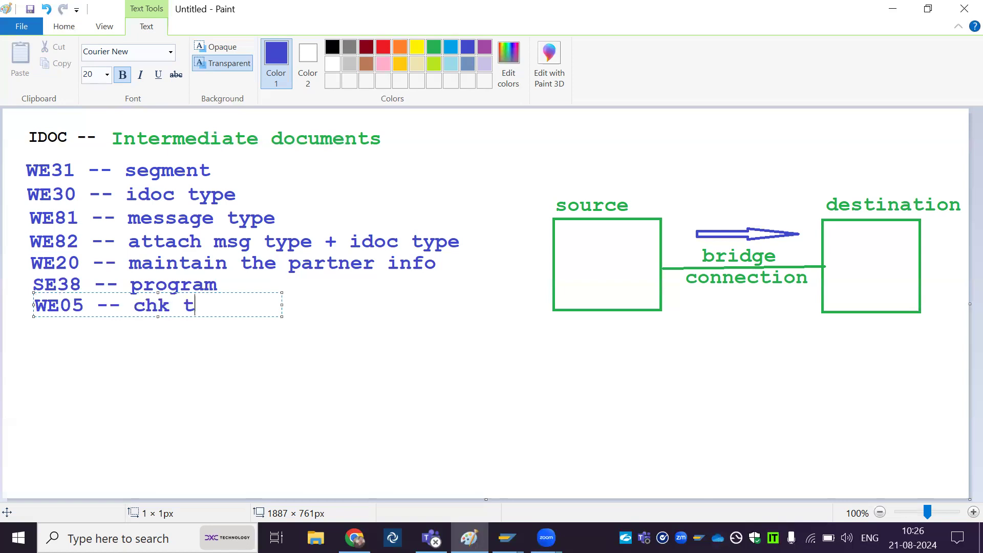
{"action": "type", "text": "he status "}
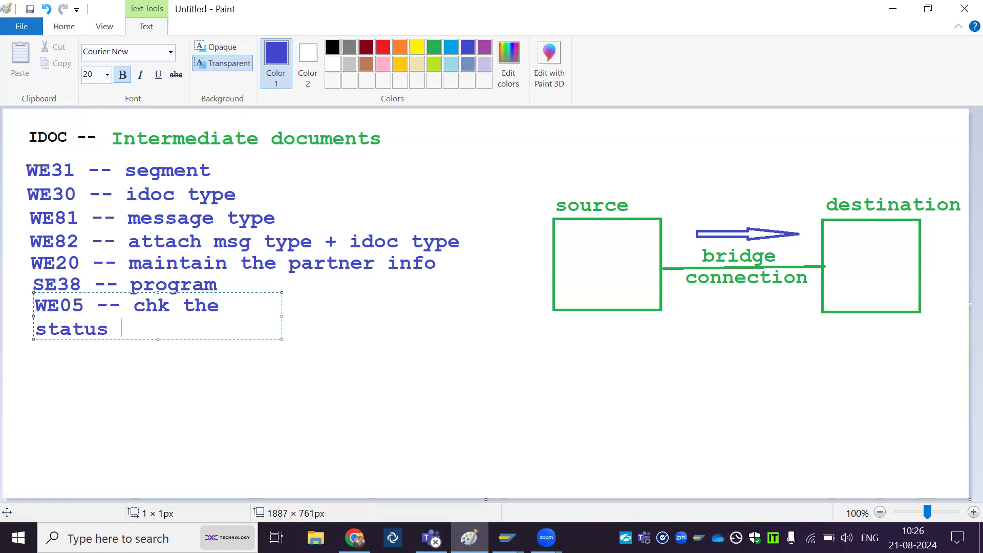
{"action": "type", "text": "of idoc"}
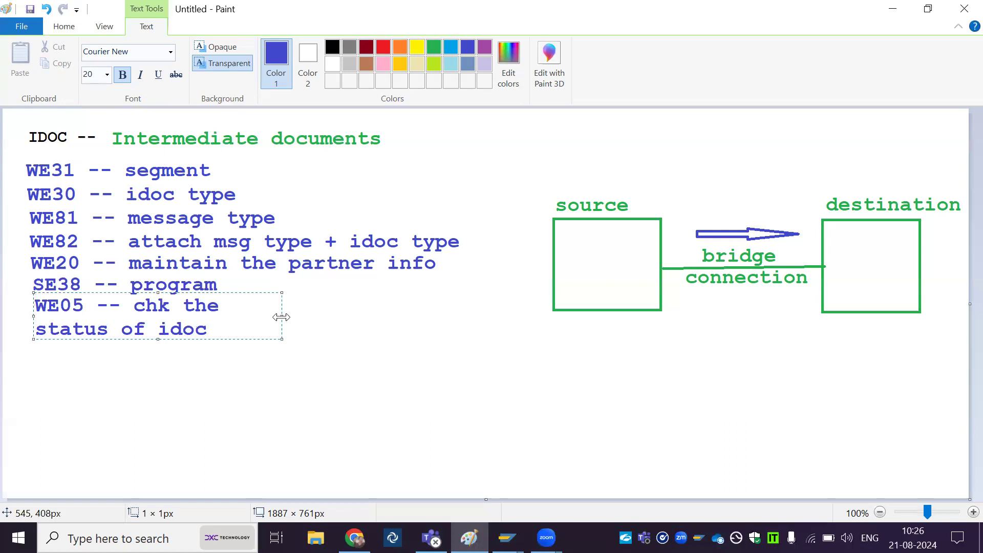
{"action": "left_click_drag", "start_coordinate": [281, 317], "coordinate": [516, 342]}
{"action": "left_click", "coordinate": [512, 377]}
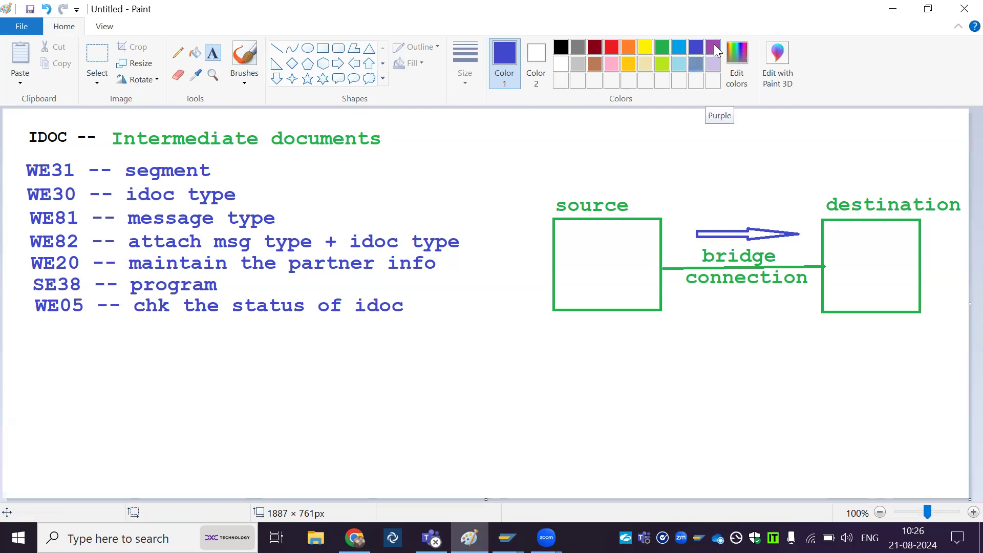
Add the orange text "FM - MASTER_IDOC_DISTRIBUTE" on a single line below the transaction code list, leaving a gap.
{"action": "left_click", "coordinate": [629, 47]}
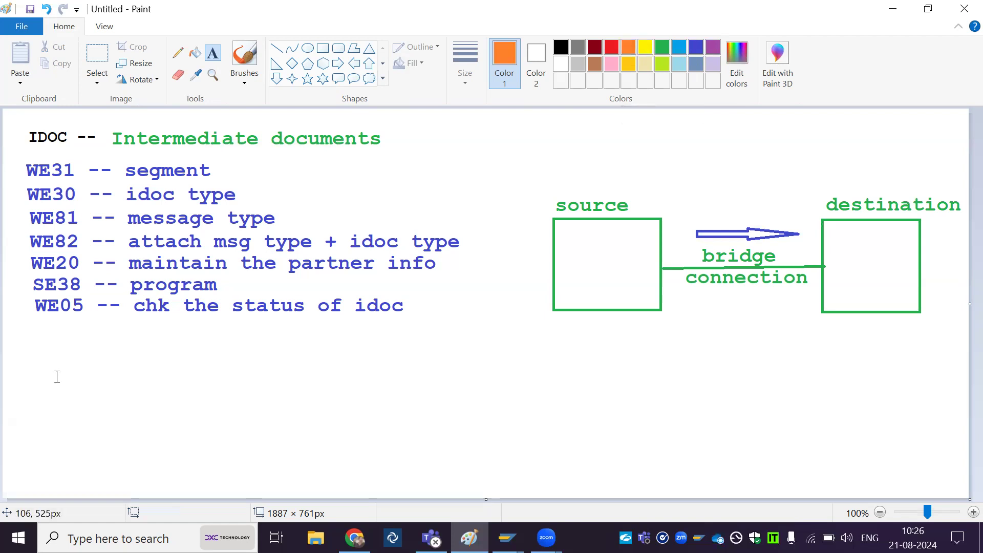
{"action": "left_click", "coordinate": [24, 357]}
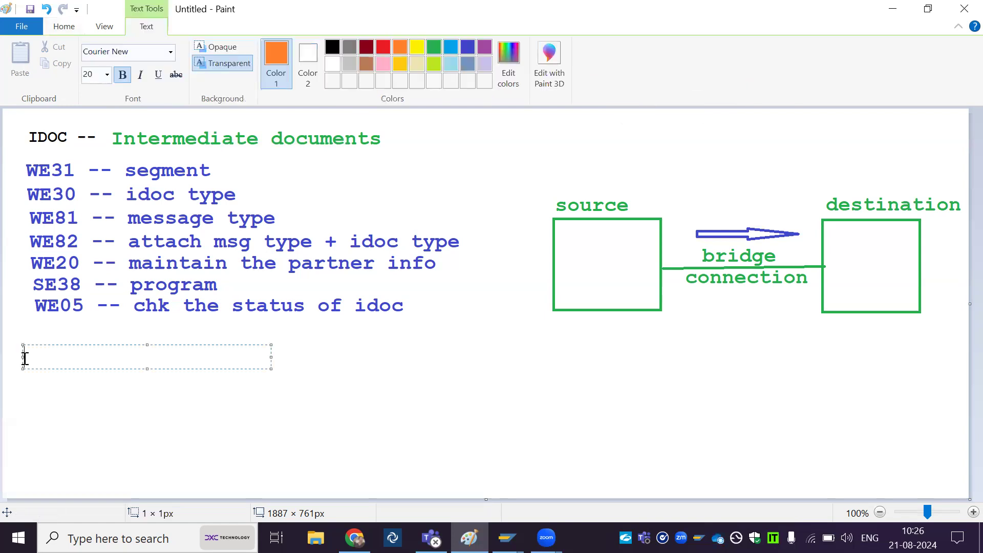
{"action": "type", "text": "FM - MASTER"}
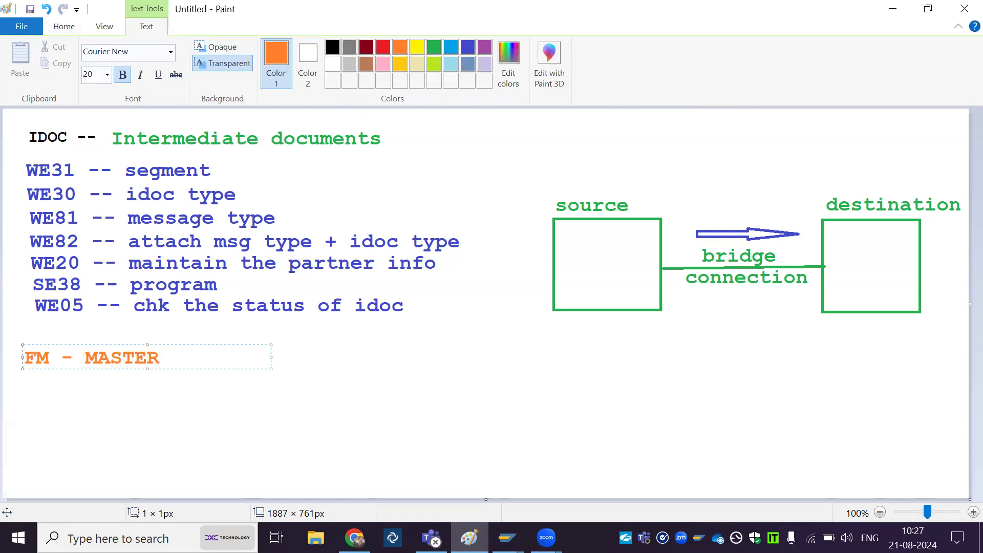
{"action": "type", "text": " IDOC D"}
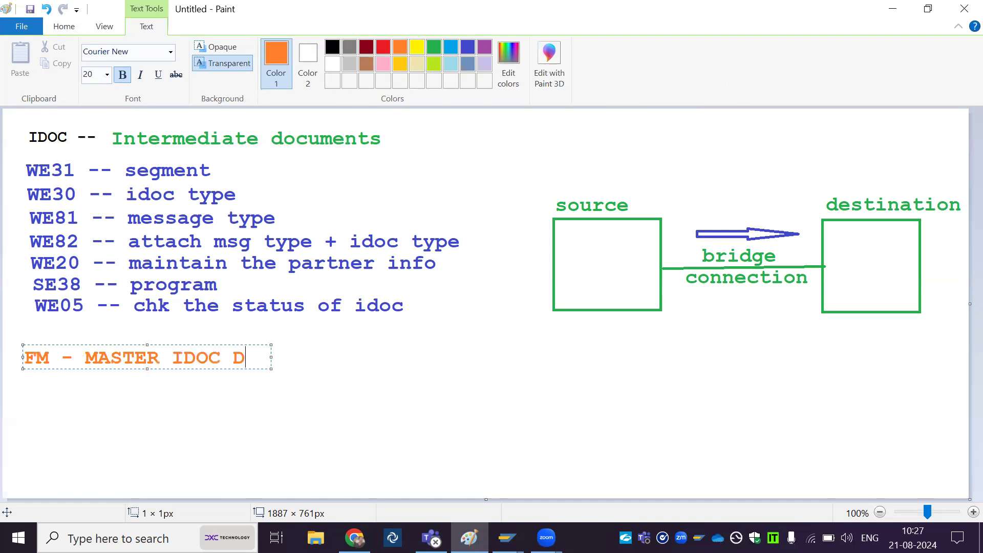
{"action": "type", "text": "ISTRIBUTE"}
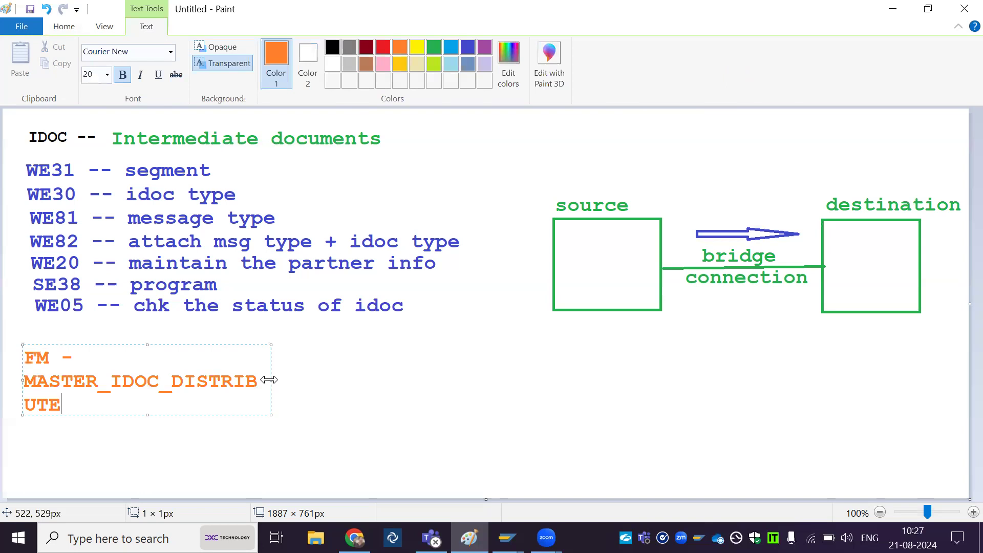
{"action": "left_click_drag", "start_coordinate": [269, 380], "coordinate": [608, 413]}
{"action": "left_click", "coordinate": [666, 423]}
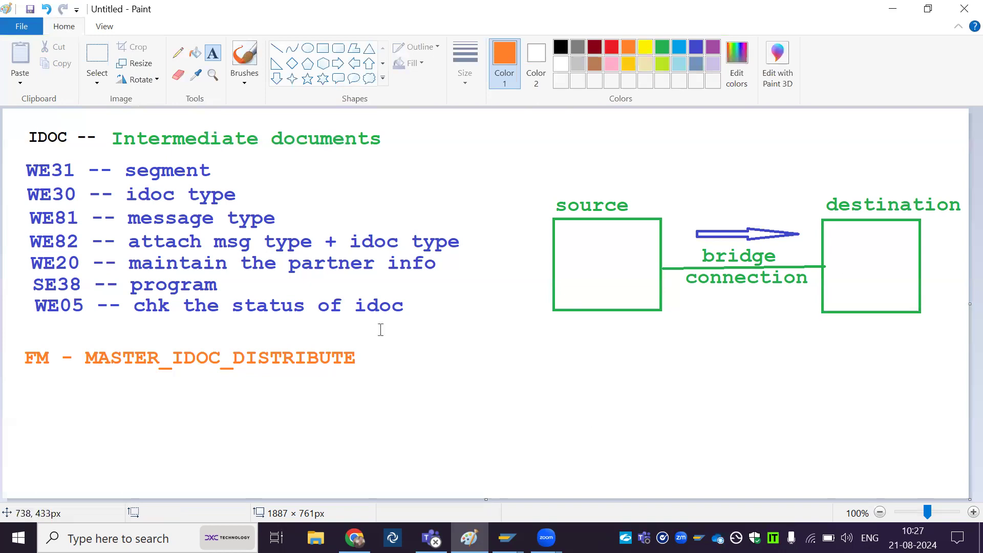
Frame the transaction code list with a purple rectangle about 907 × 321 px and the FM line with one about 686 × 80 px.
{"action": "left_click", "coordinate": [324, 49]}
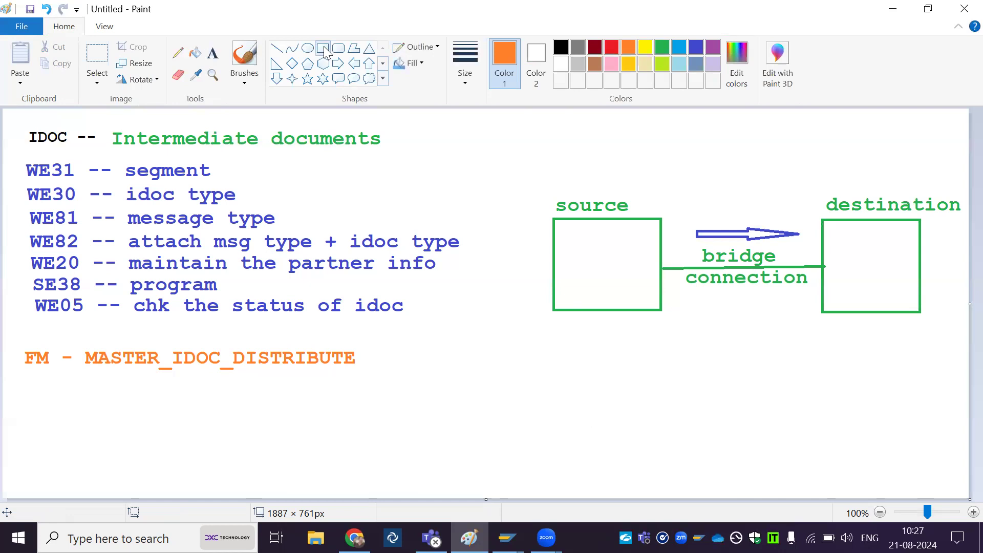
{"action": "left_click", "coordinate": [714, 48]}
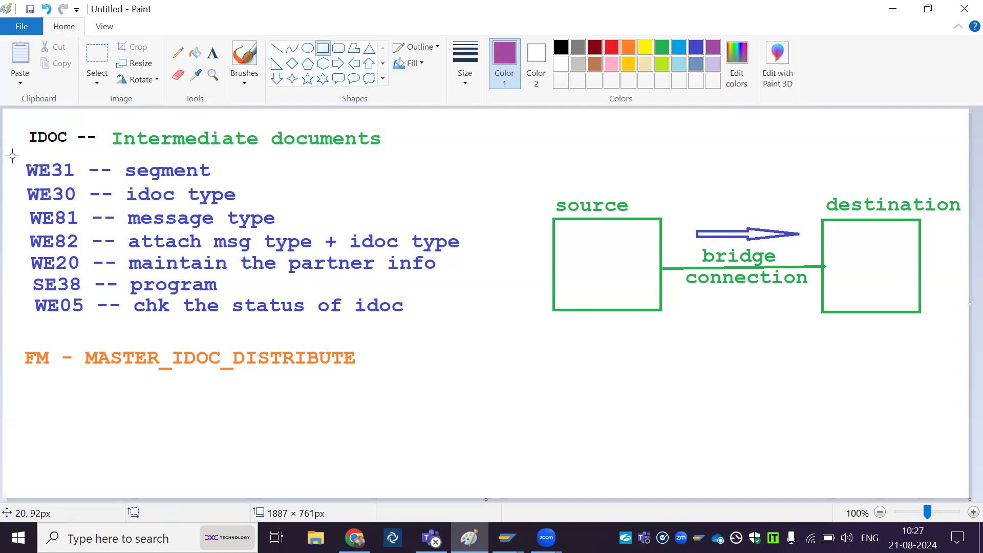
{"action": "left_click_drag", "start_coordinate": [13, 156], "coordinate": [476, 320]}
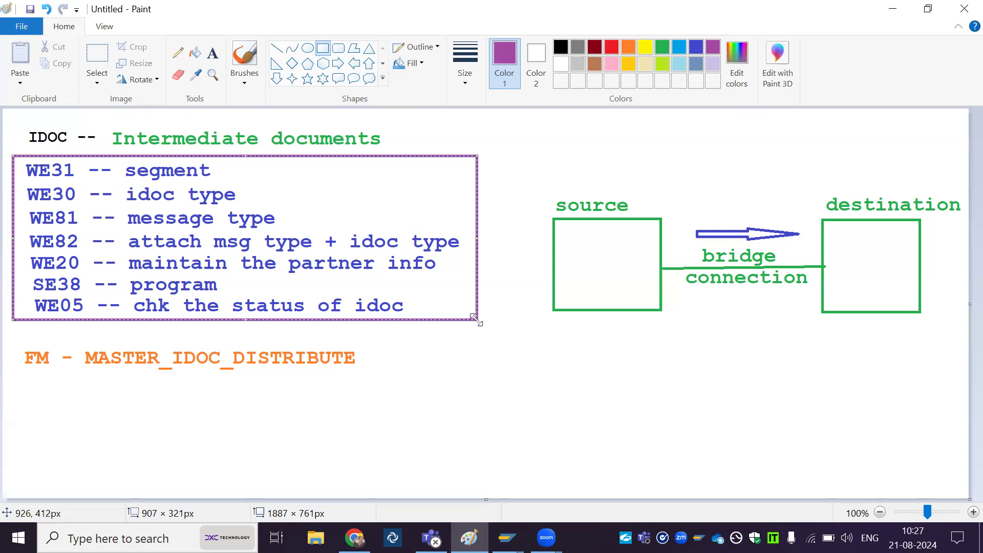
{"action": "left_click", "coordinate": [14, 340]}
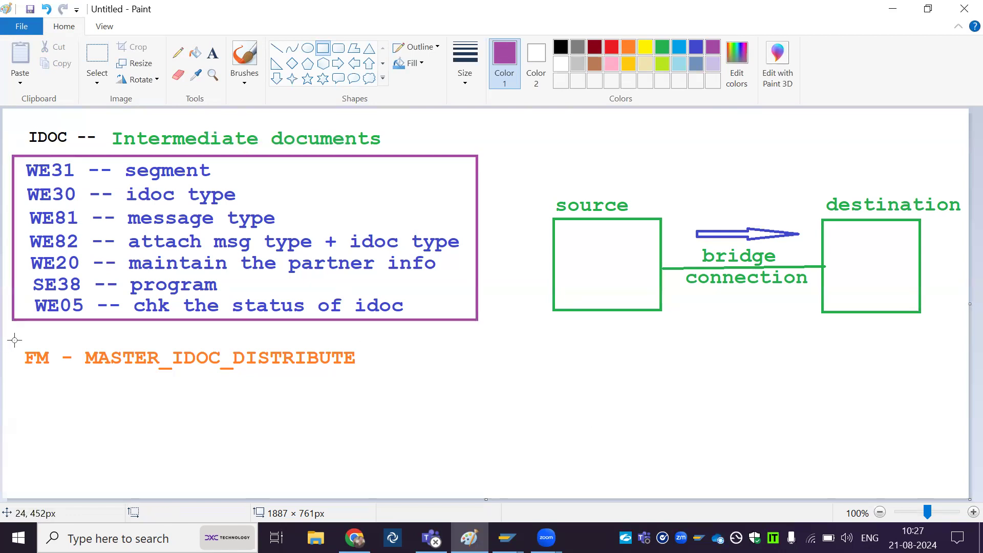
{"action": "left_click_drag", "start_coordinate": [14, 340], "coordinate": [365, 379]}
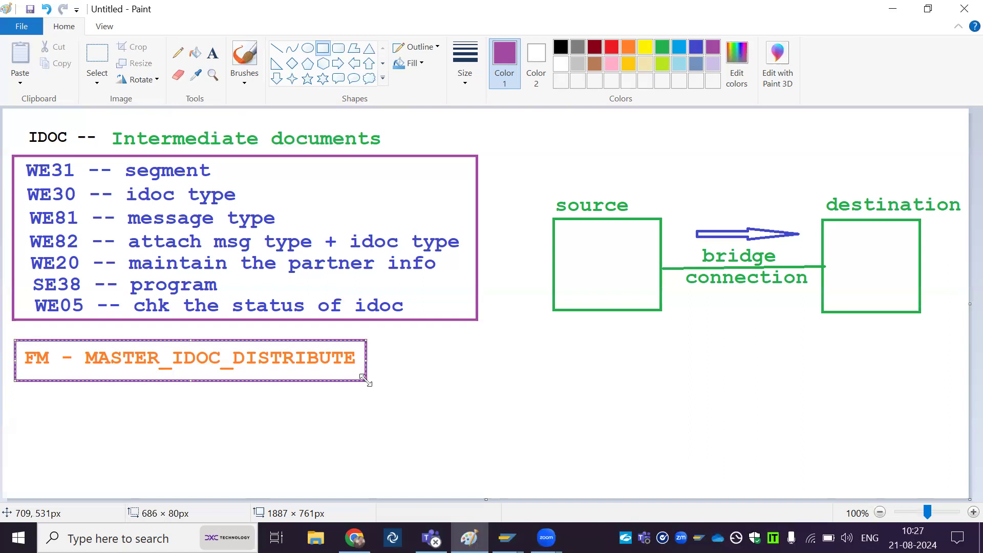
{"action": "left_click", "coordinate": [484, 393]}
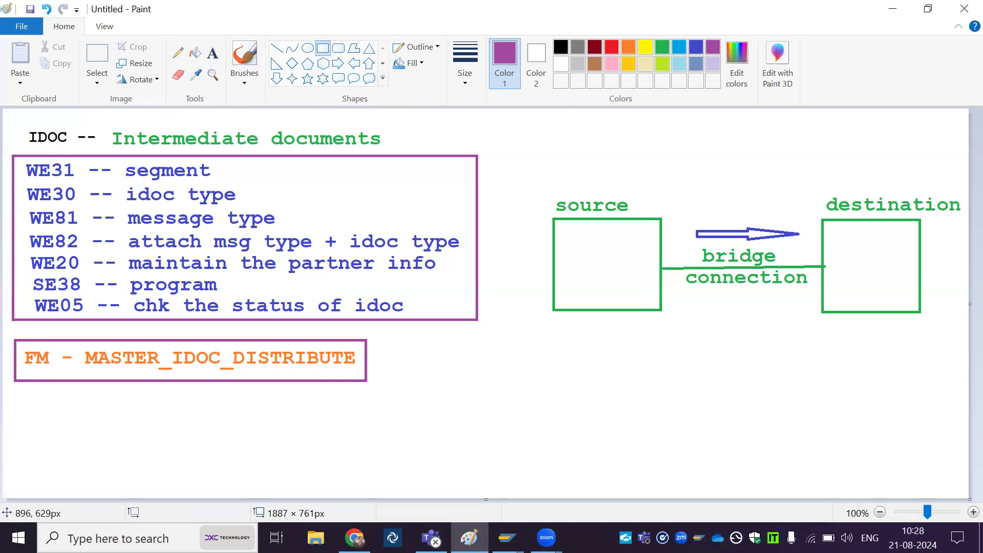
Switch to the SAP Object Navigator and open the report ZIDOC_PROGRAM from the package's programs.
{"action": "left_click", "coordinate": [506, 538]}
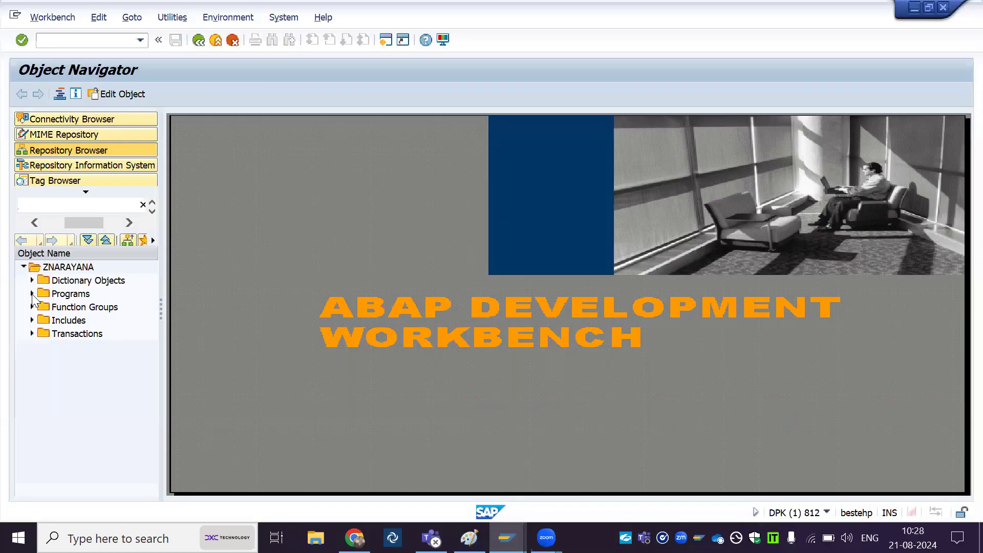
{"action": "left_click", "coordinate": [32, 295]}
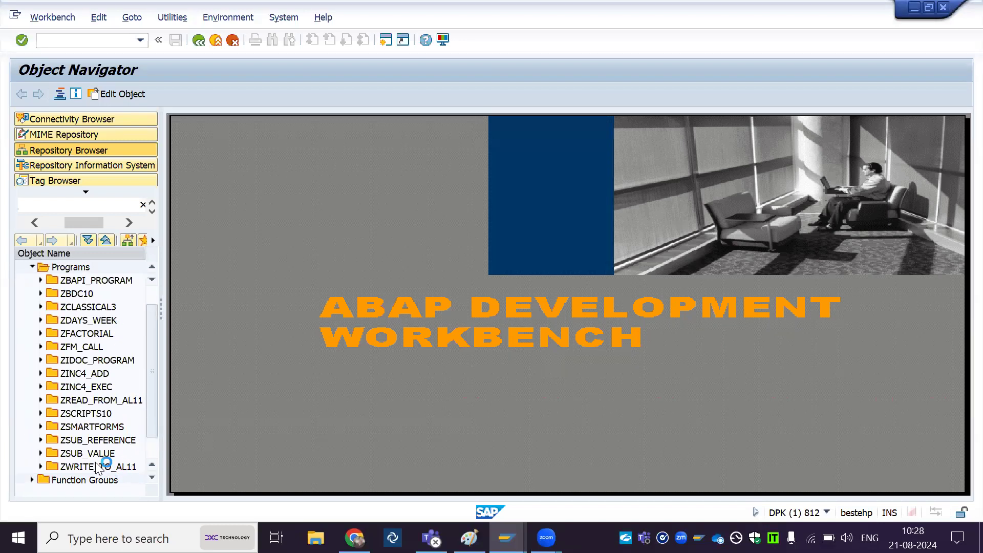
{"action": "double_click", "coordinate": [110, 360]}
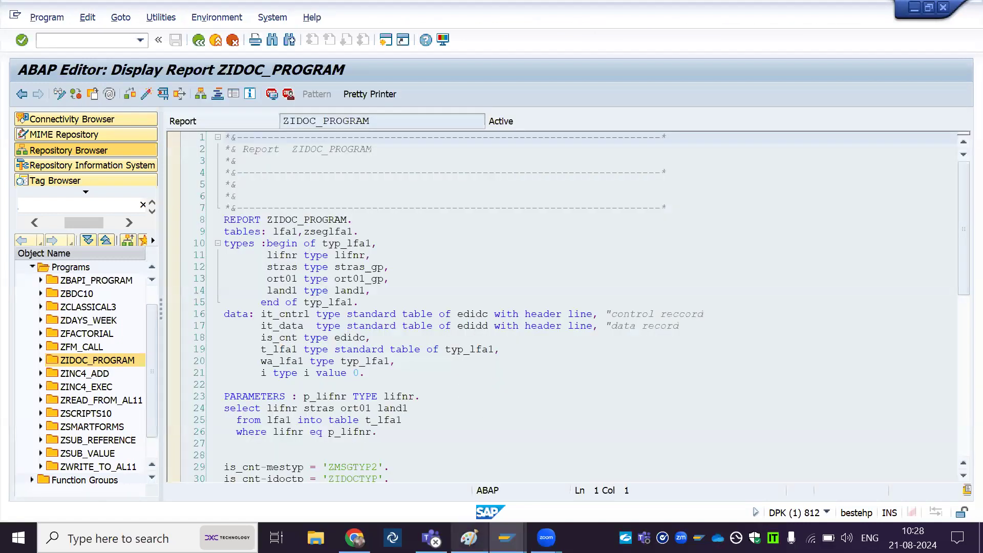
Switch to Paint and add the bold red text "EDIDD - idoc data" below the source box.
{"action": "left_click", "coordinate": [469, 537]}
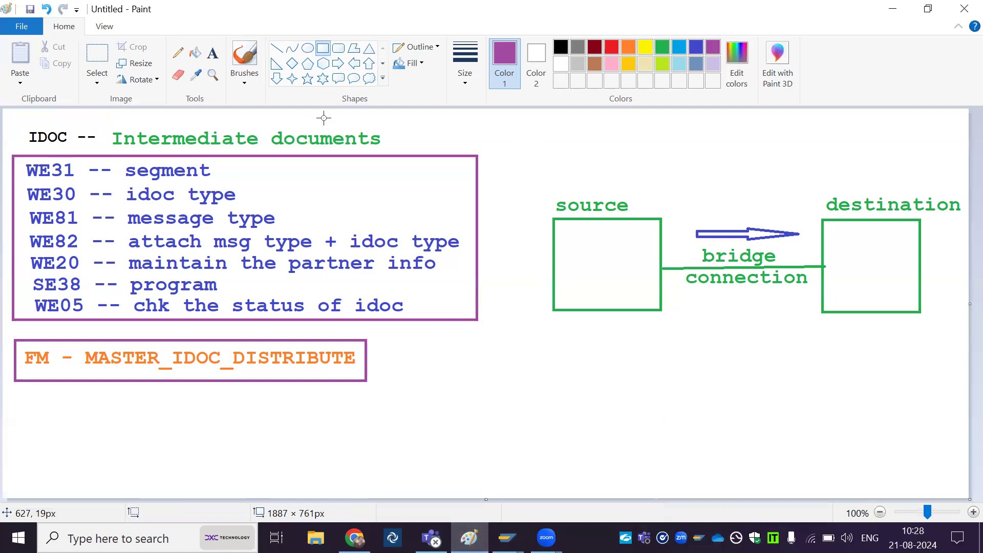
{"action": "left_click", "coordinate": [213, 53]}
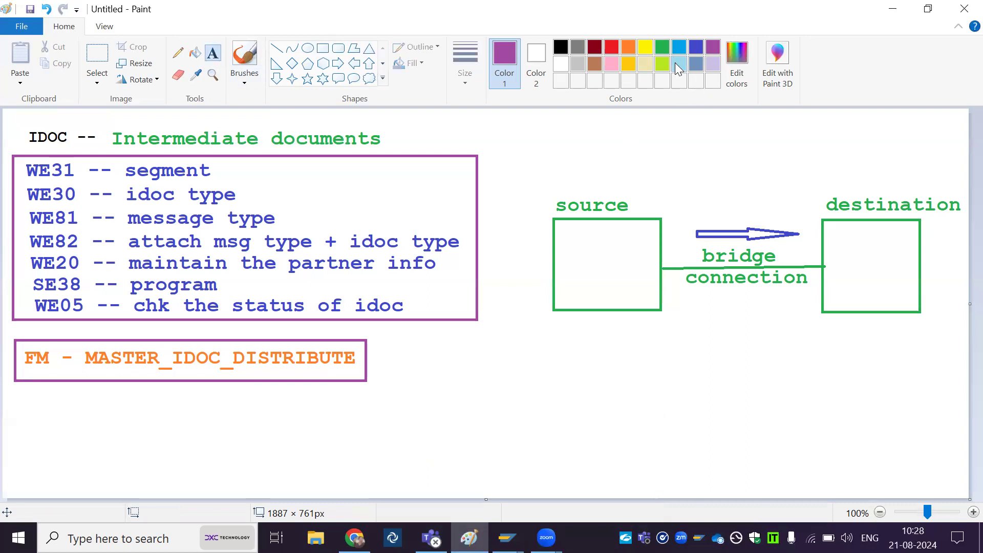
{"action": "left_click", "coordinate": [611, 47]}
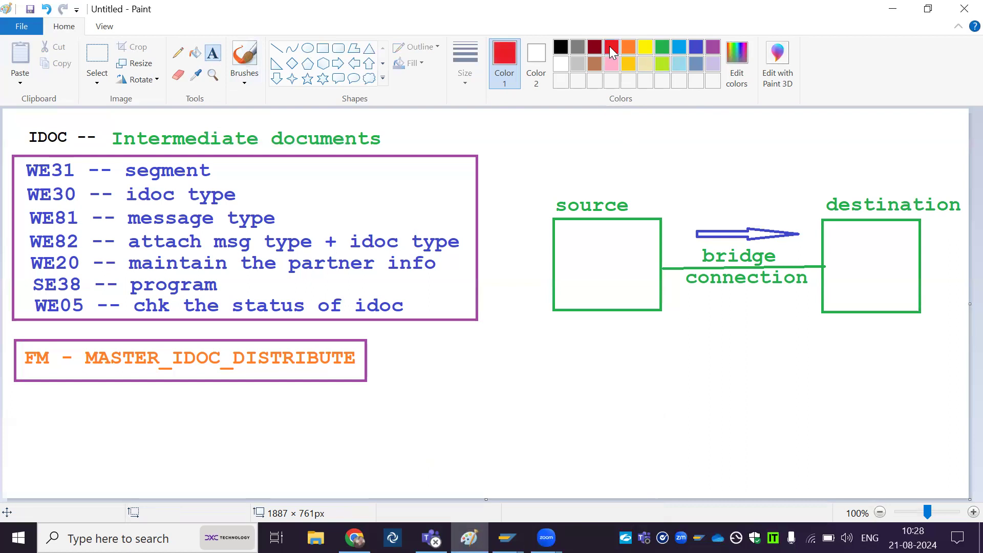
{"action": "left_click", "coordinate": [544, 361]}
{"action": "type", "text": "EDIDD -"}
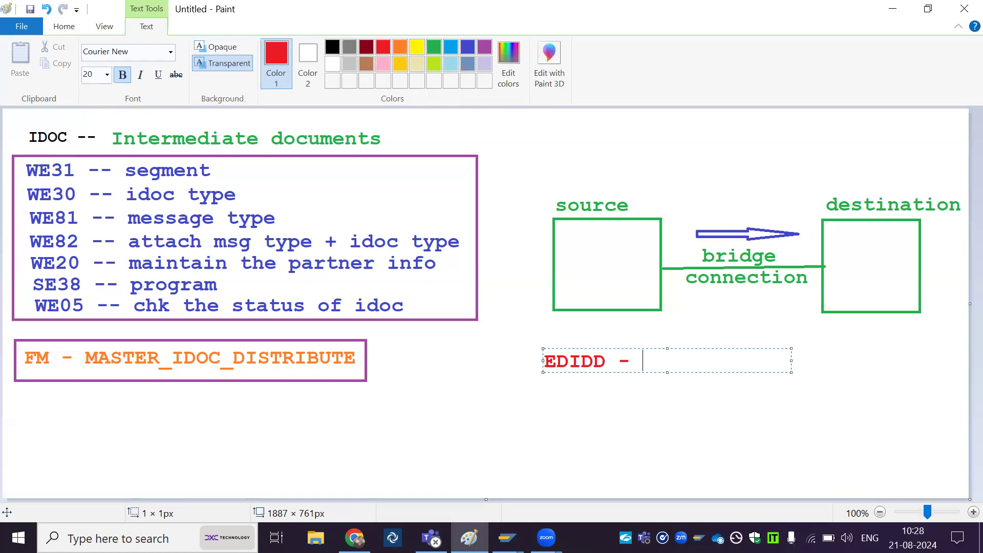
{"action": "type", "text": "idoc data"}
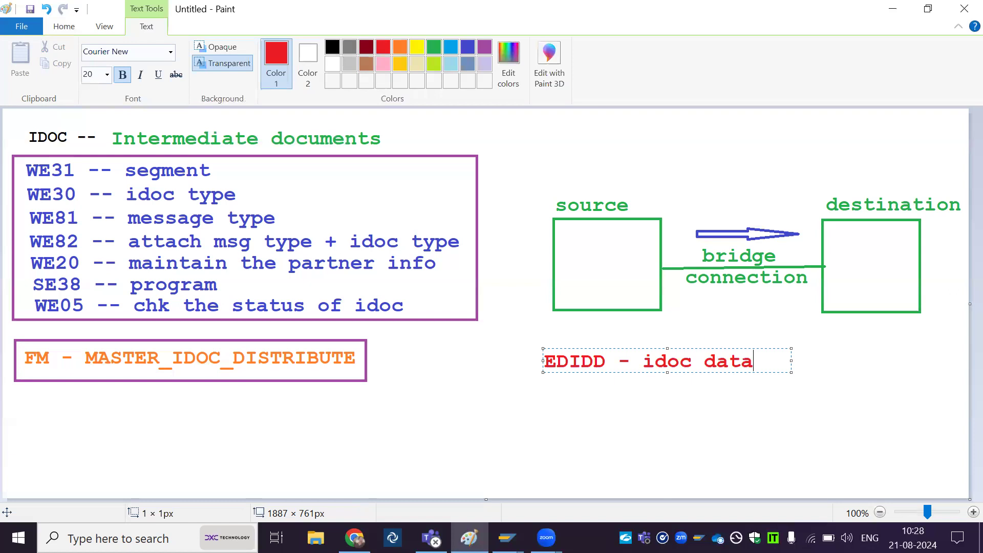
Add the red text "EDIDC - control data" on a single line directly below the EDIDD line.
{"action": "left_click", "coordinate": [543, 386]}
{"action": "left_click", "coordinate": [545, 385]}
{"action": "type", "text": "EDID"}
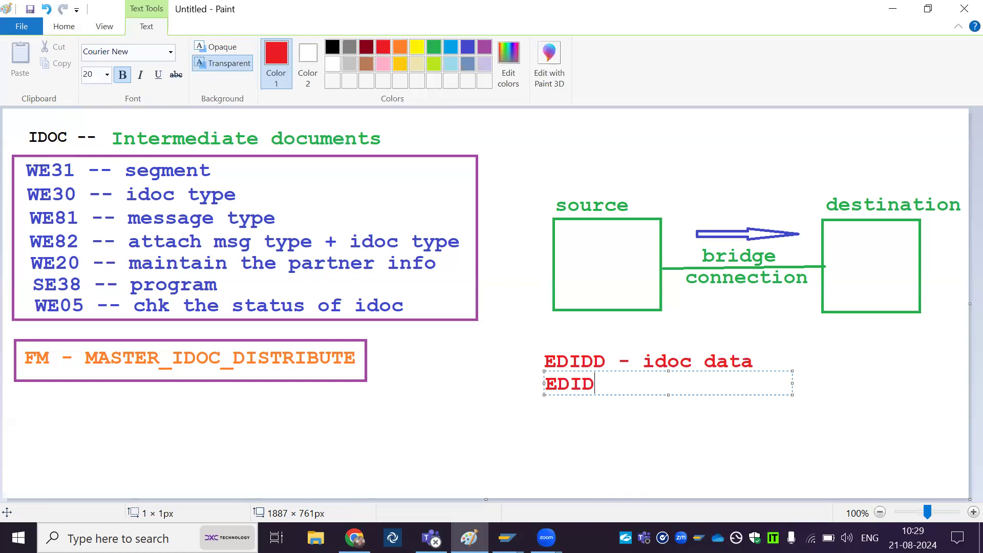
{"action": "type", "text": "C - contr"}
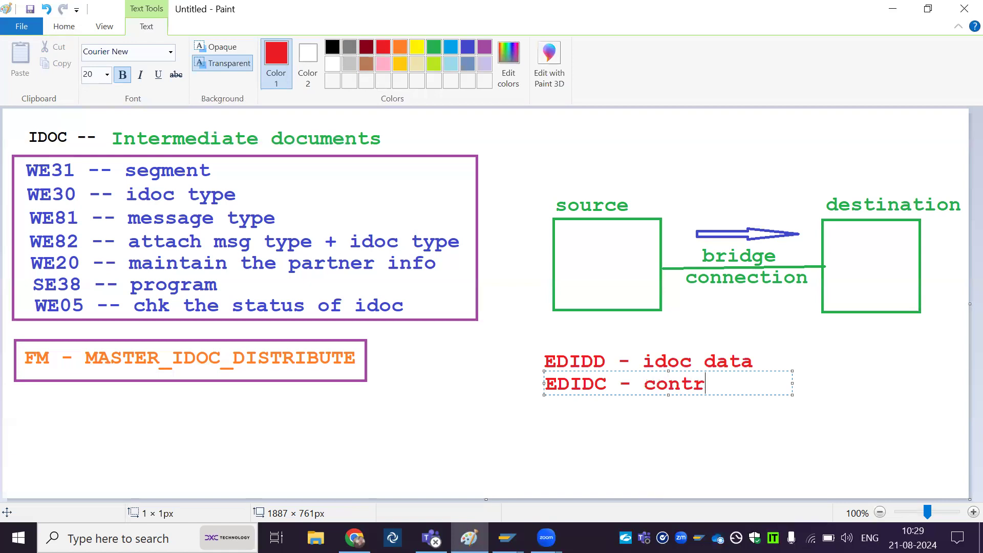
{"action": "type", "text": "ol data"}
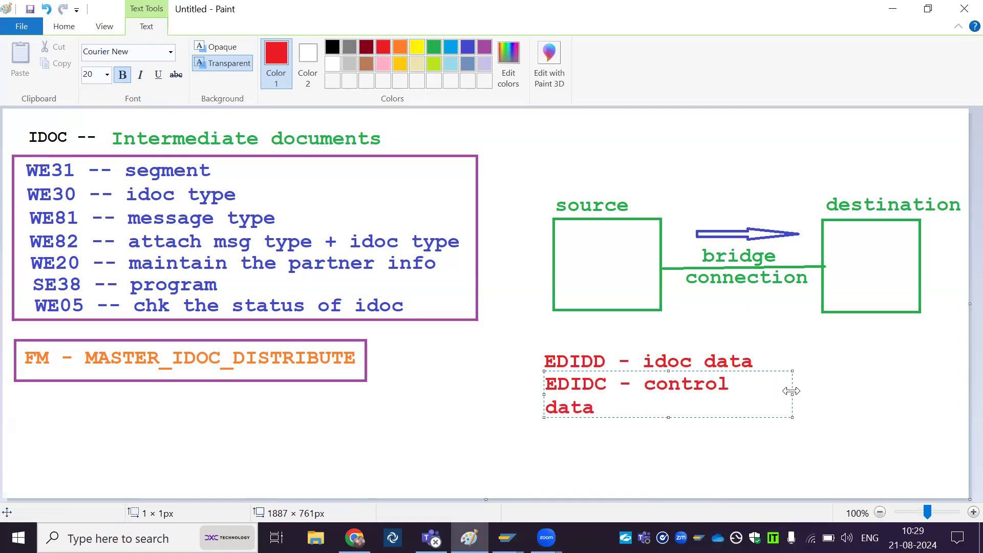
{"action": "left_click_drag", "start_coordinate": [791, 391], "coordinate": [933, 390]}
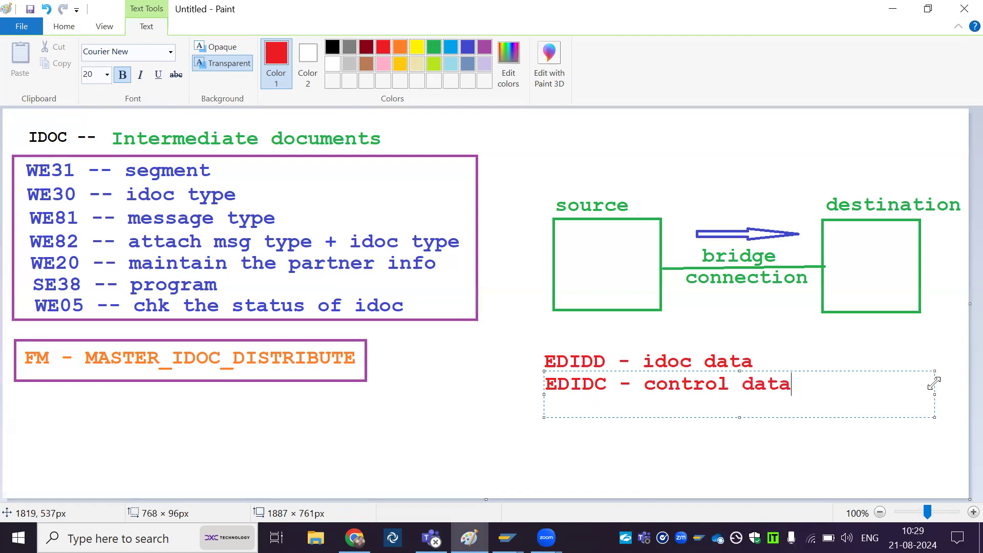
{"action": "left_click", "coordinate": [923, 432]}
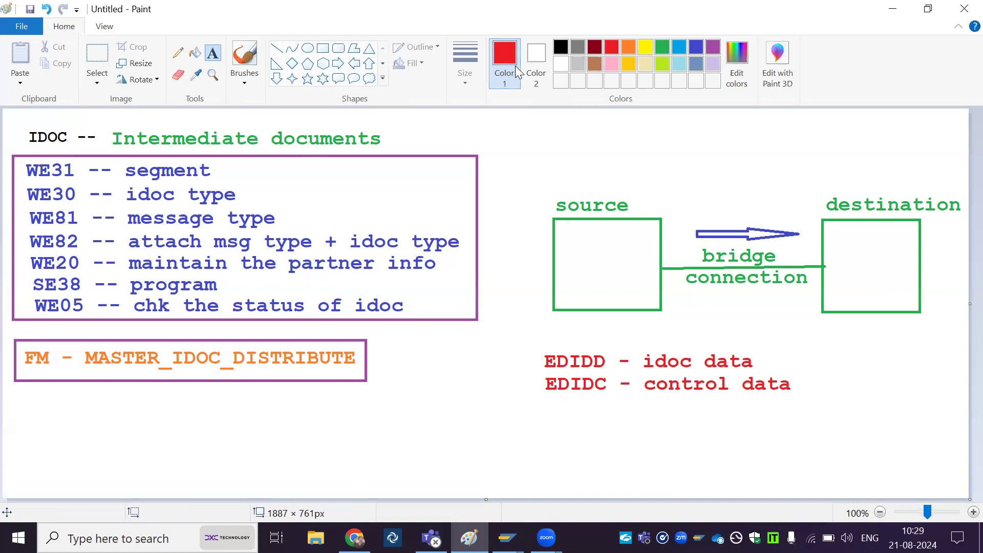
Frame the EDIDD and EDIDC lines with a red rectangle about 531 × 128 px.
{"action": "left_click", "coordinate": [321, 47]}
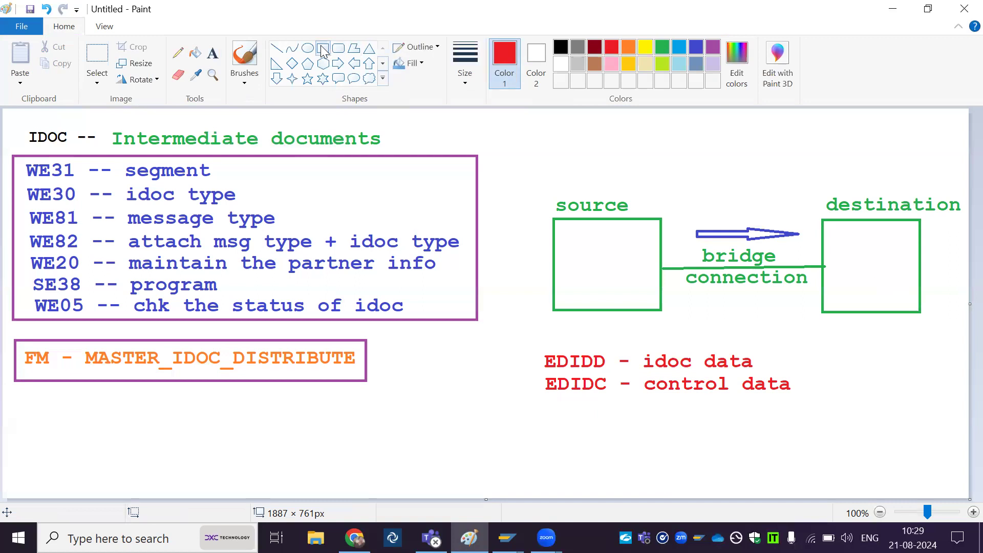
{"action": "left_click_drag", "start_coordinate": [537, 343], "coordinate": [808, 408]}
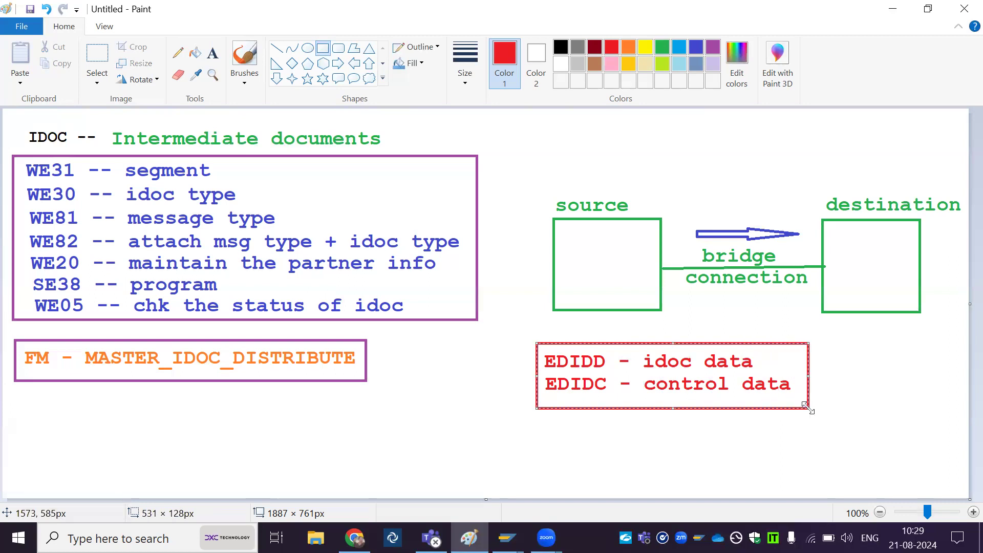
{"action": "left_click", "coordinate": [878, 437]}
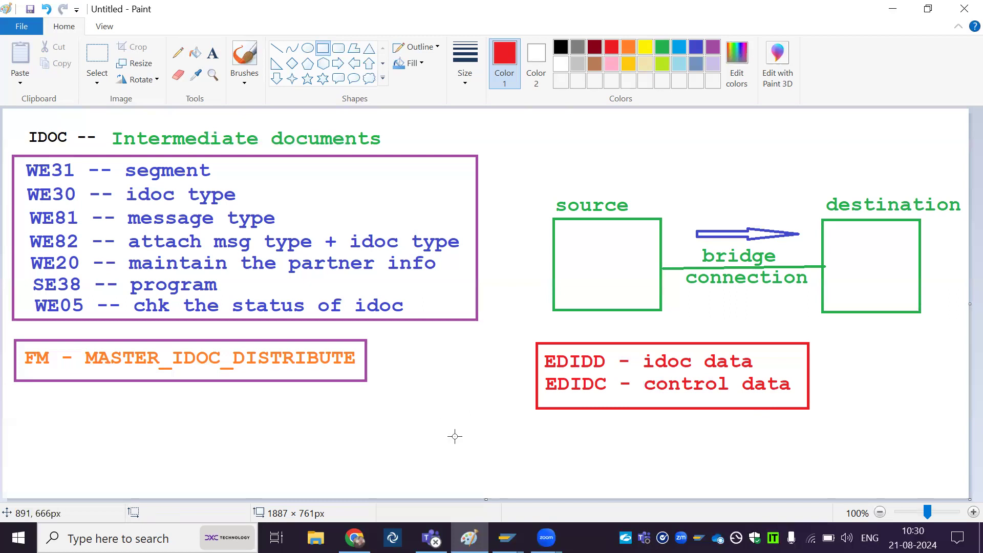
Switch to the SAP ABAP Editor and put the report ZIDOC_PROGRAM into change mode.
{"action": "left_click", "coordinate": [507, 538]}
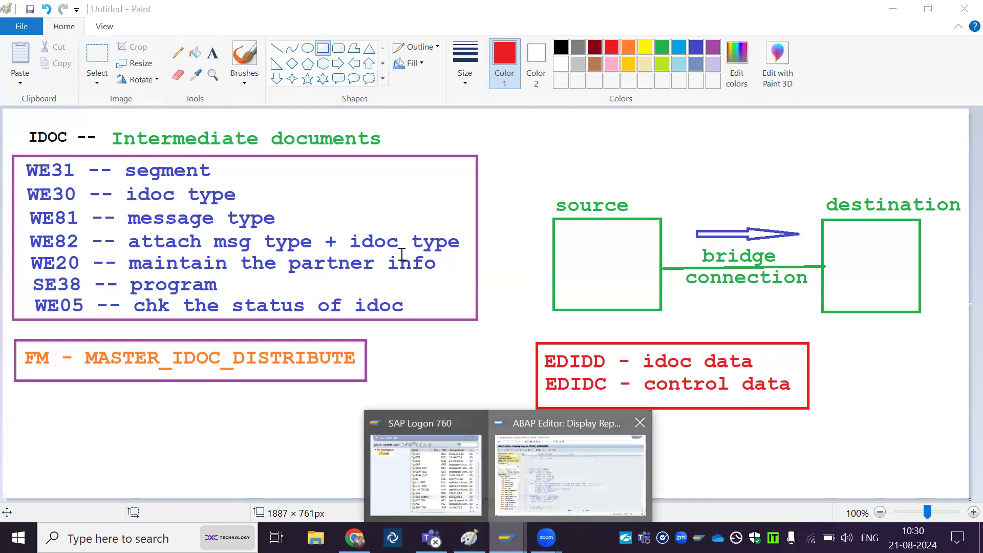
{"action": "left_click", "coordinate": [568, 471]}
{"action": "left_click", "coordinate": [62, 95]}
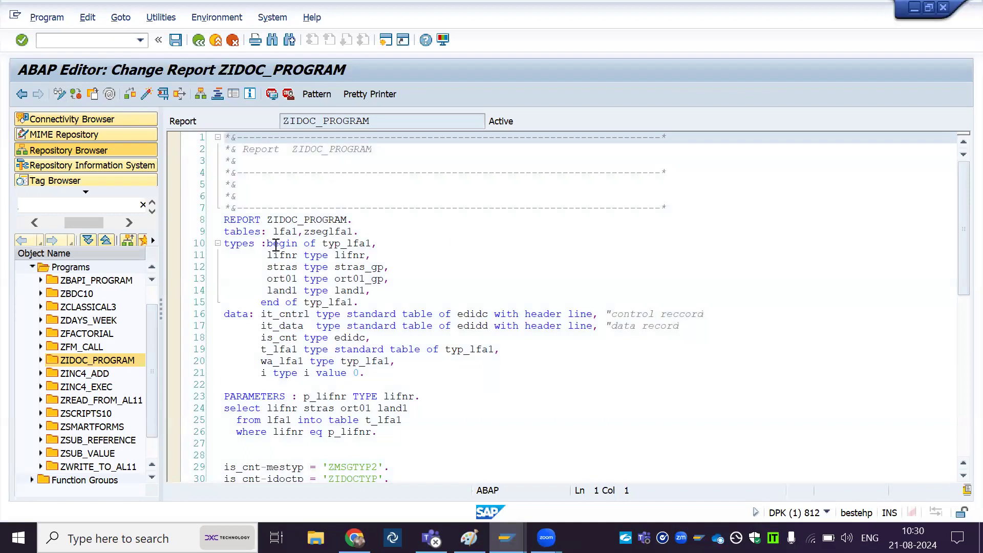
Highlight zseglfa1 in the tables statement and open its dictionary definition.
{"action": "left_click", "coordinate": [305, 231]}
{"action": "left_click_drag", "start_coordinate": [306, 231], "coordinate": [358, 232]}
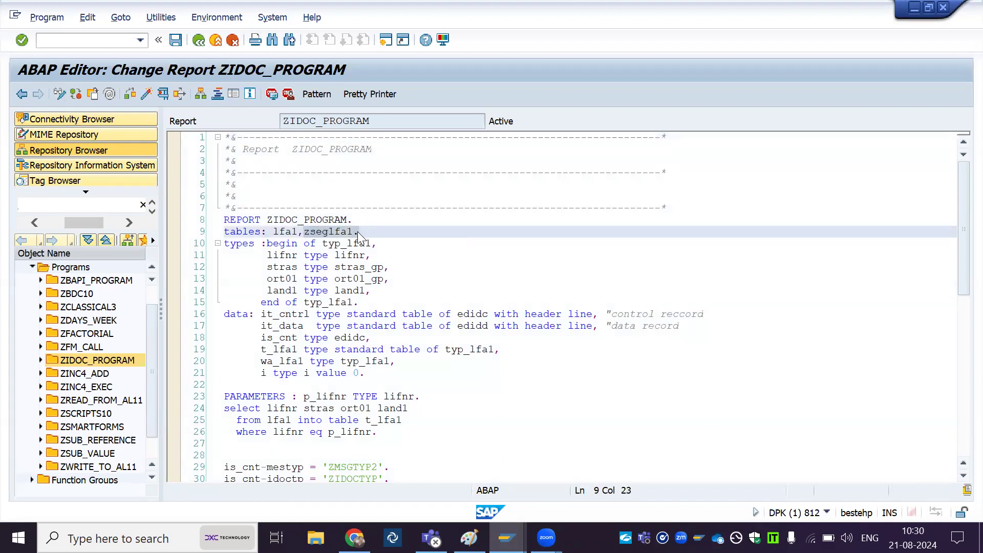
{"action": "left_click", "coordinate": [405, 239]}
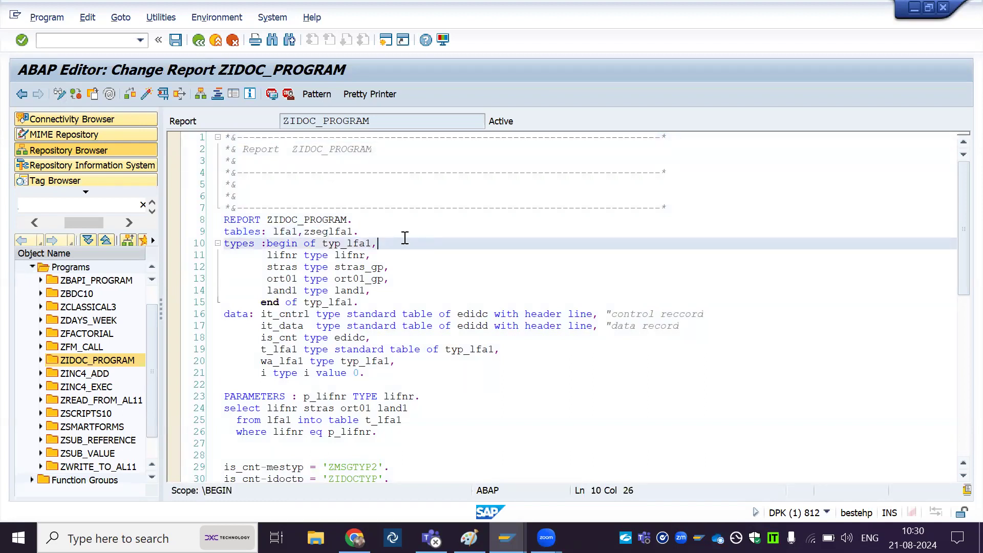
{"action": "left_click", "coordinate": [323, 232]}
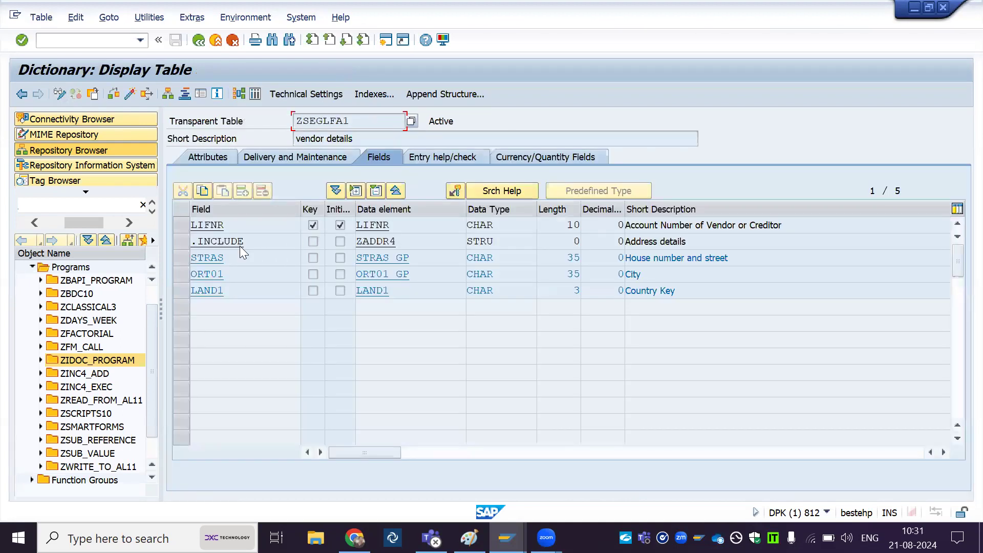
Point out the fields LIFNR, STRAS, ORT01 and LAND1 of table ZSEGLFA1, and return to the report source.
{"action": "left_click", "coordinate": [233, 226]}
{"action": "left_click", "coordinate": [233, 261]}
{"action": "double_click", "coordinate": [207, 257]}
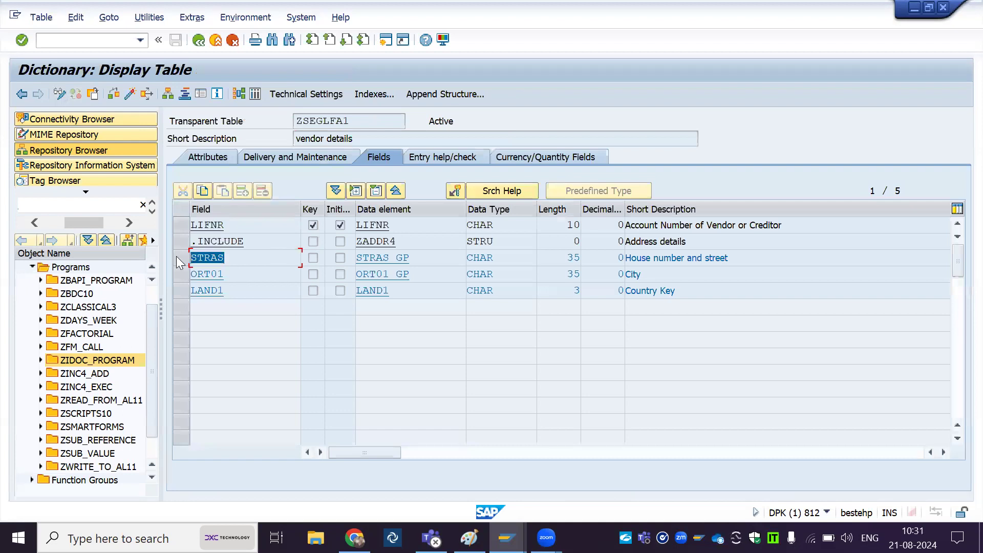
{"action": "double_click", "coordinate": [235, 272]}
{"action": "left_click", "coordinate": [235, 291]}
{"action": "double_click", "coordinate": [191, 290]}
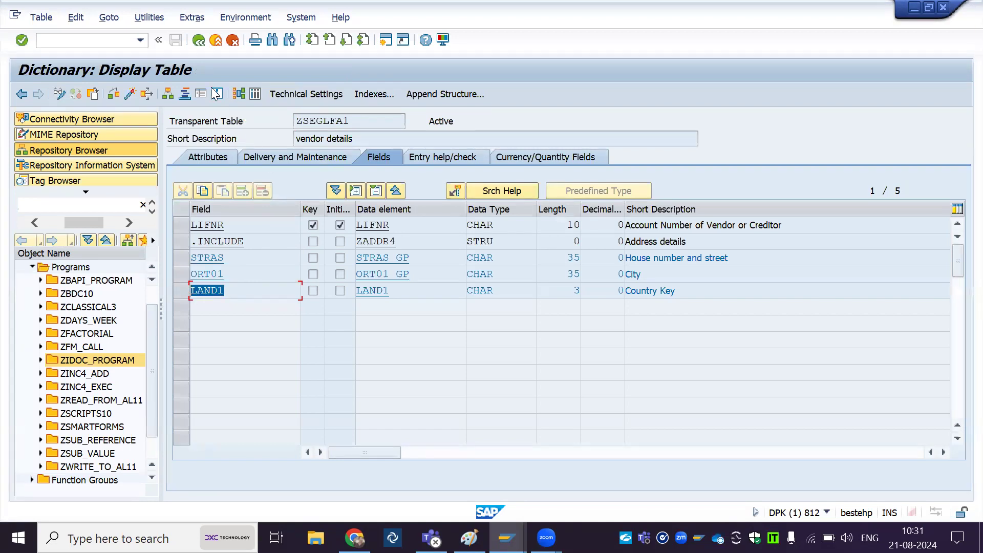
{"action": "left_click", "coordinate": [199, 41]}
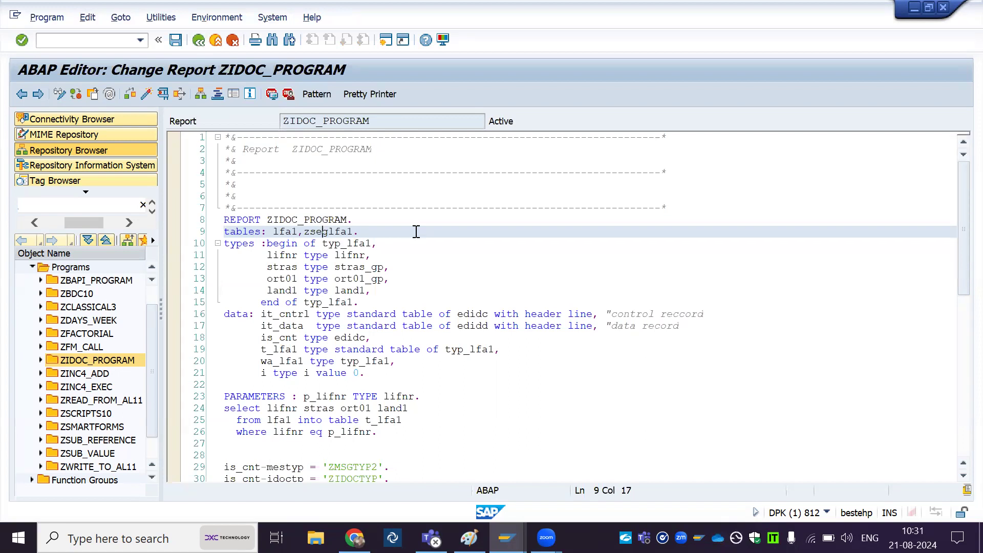
Highlight the tables statement declaring lfa1 and zseglfa1 in line 9 of the report.
{"action": "left_click", "coordinate": [249, 232]}
{"action": "left_click", "coordinate": [368, 232]}
{"action": "left_click_drag", "start_coordinate": [368, 232], "coordinate": [219, 237]}
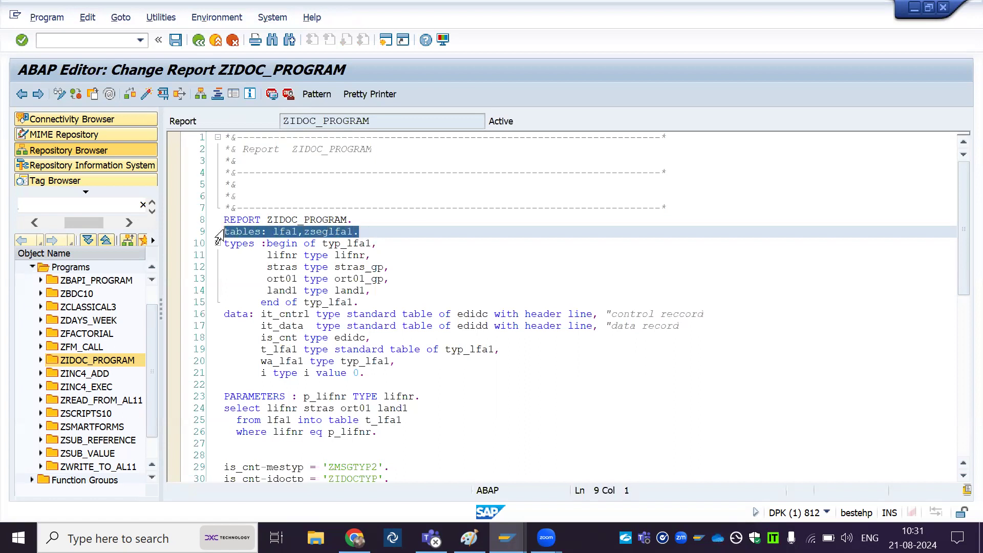
{"action": "left_click", "coordinate": [470, 267]}
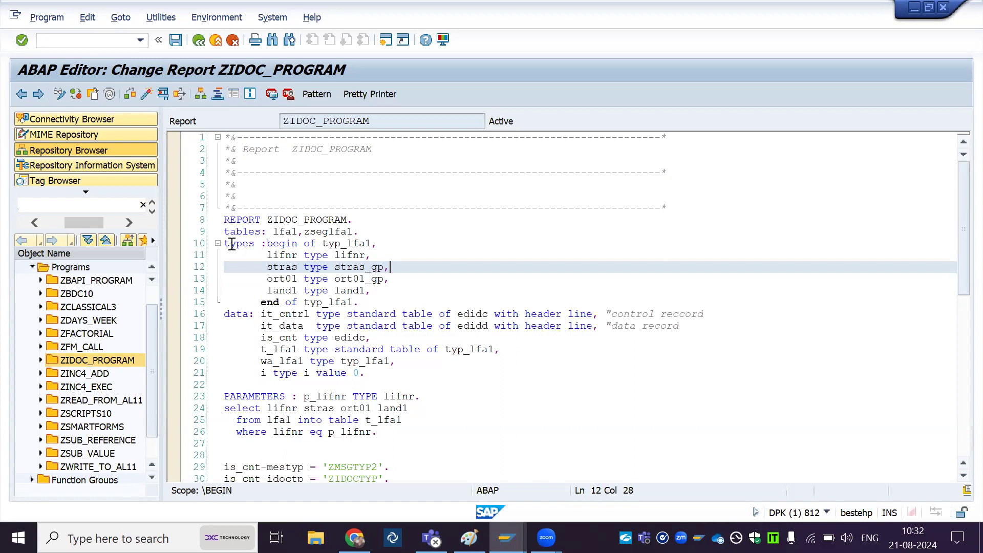
Highlight the typ_lfa1 structure definition and the t_lfa1 and wa_lfa1 declarations based on it.
{"action": "left_click_drag", "start_coordinate": [232, 245], "coordinate": [370, 300]}
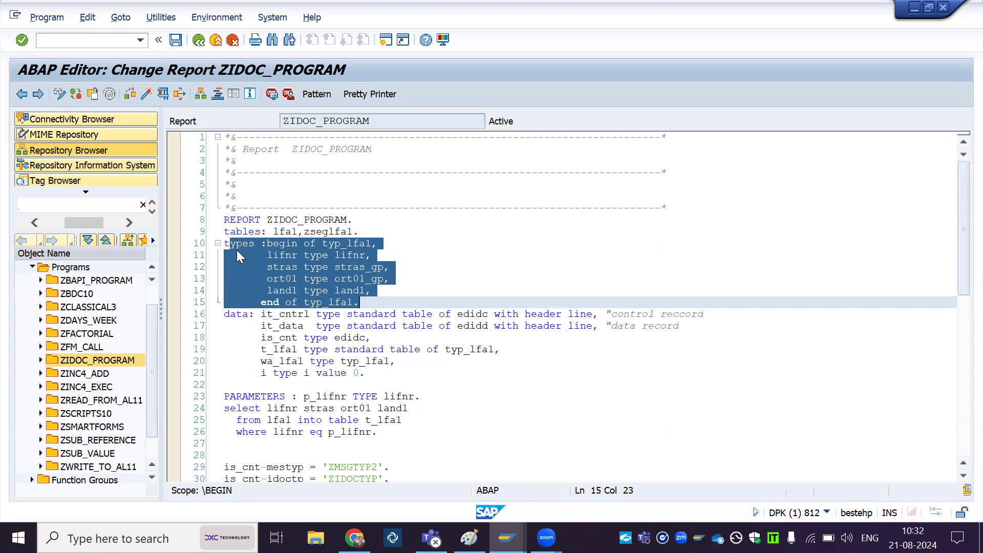
{"action": "left_click", "coordinate": [367, 302]}
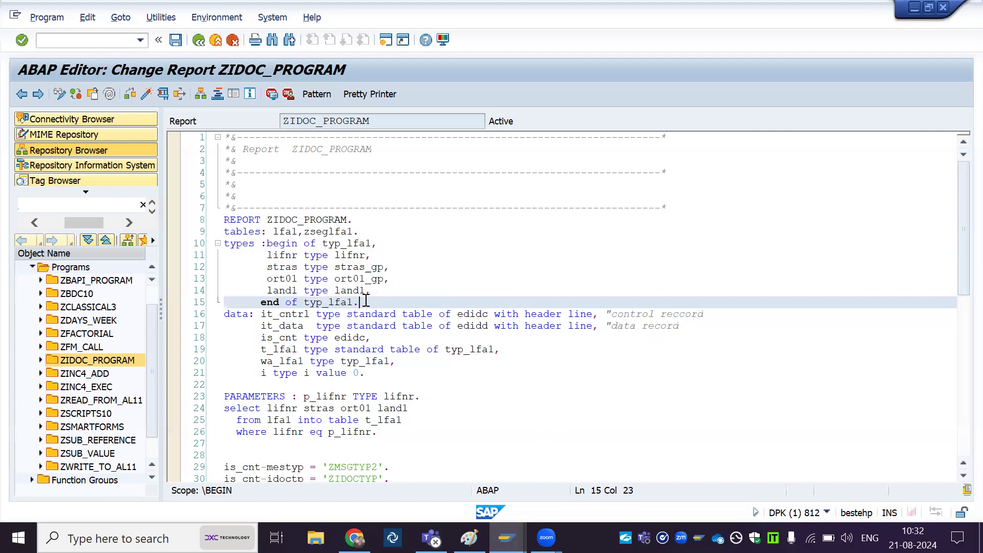
{"action": "left_click", "coordinate": [256, 350]}
{"action": "left_click_drag", "start_coordinate": [256, 349], "coordinate": [465, 363]}
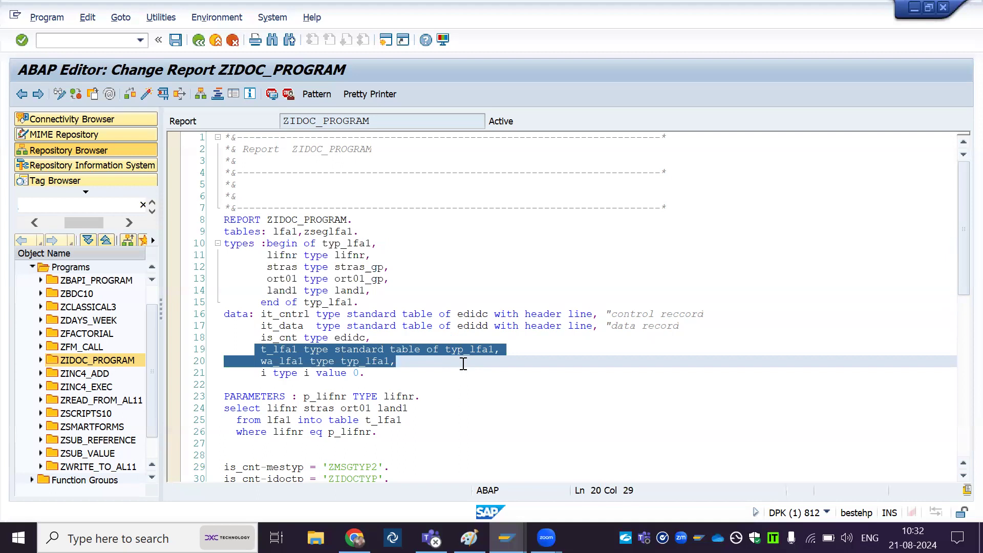
{"action": "left_click", "coordinate": [360, 302]}
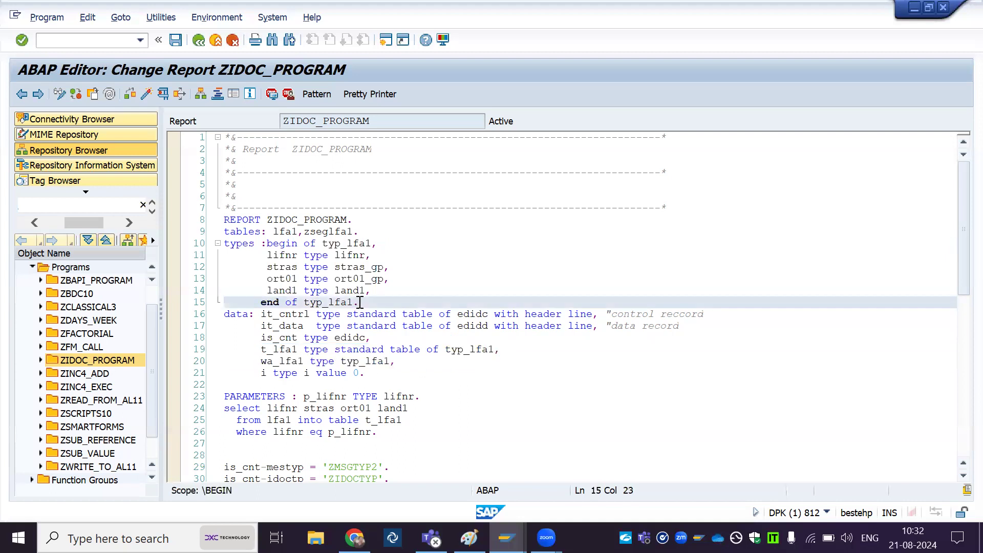
Highlight the it_cntrl, it_data and is_cnt declarations, comparing them with the EDIDD and EDIDC notes in Paint.
{"action": "left_click", "coordinate": [259, 313]}
{"action": "left_click_drag", "start_coordinate": [259, 314], "coordinate": [488, 315]}
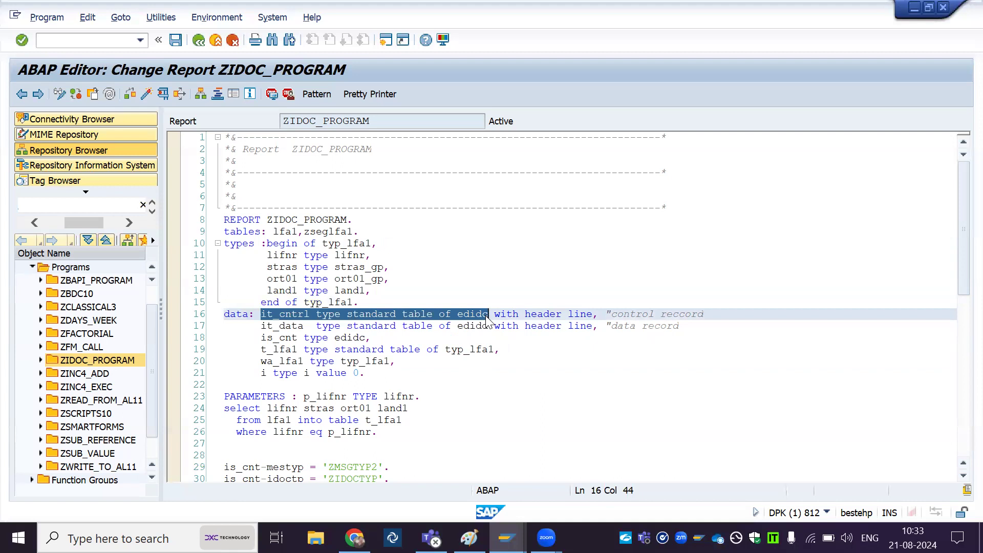
{"action": "left_click", "coordinate": [262, 326]}
{"action": "left_click_drag", "start_coordinate": [262, 325], "coordinate": [490, 329]}
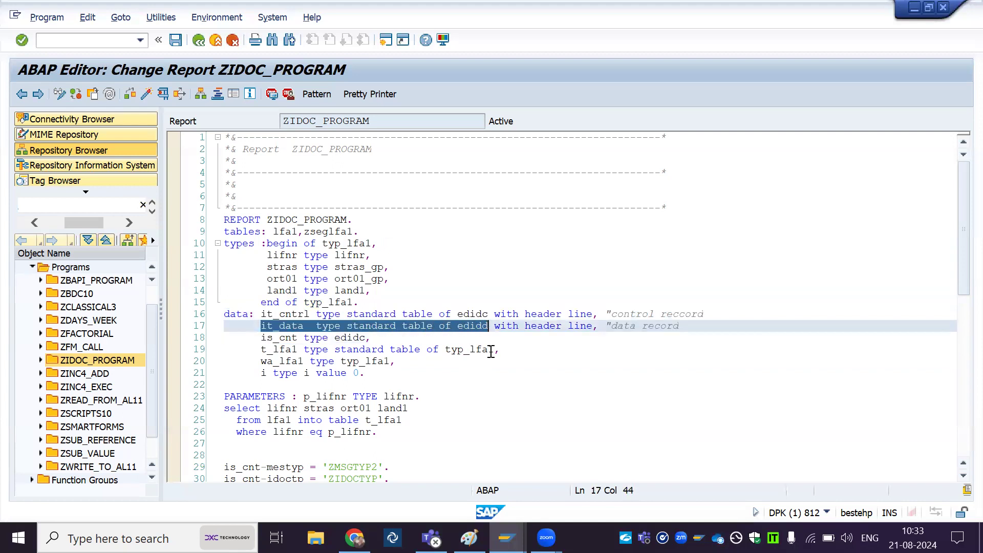
{"action": "left_click", "coordinate": [469, 538]}
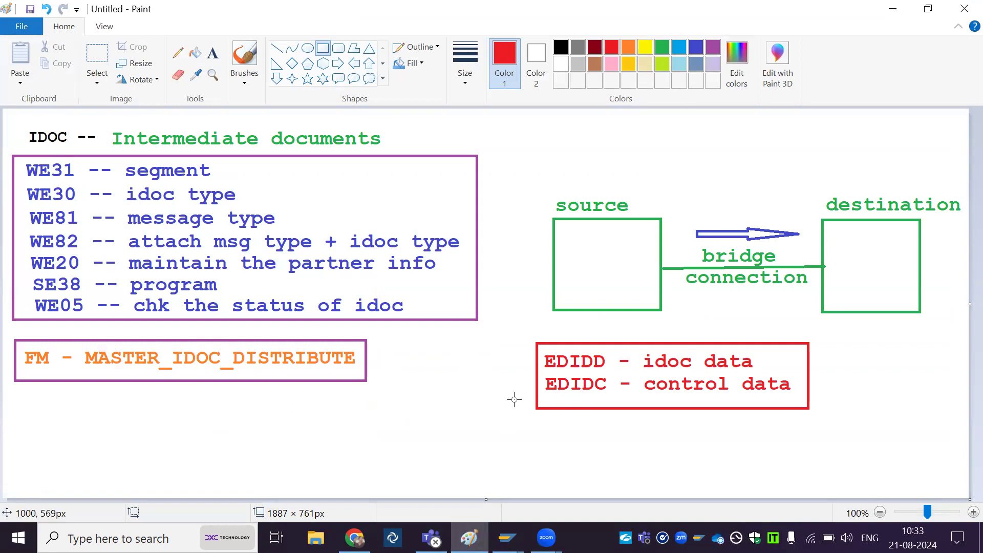
{"action": "key", "text": "alt+Tab"}
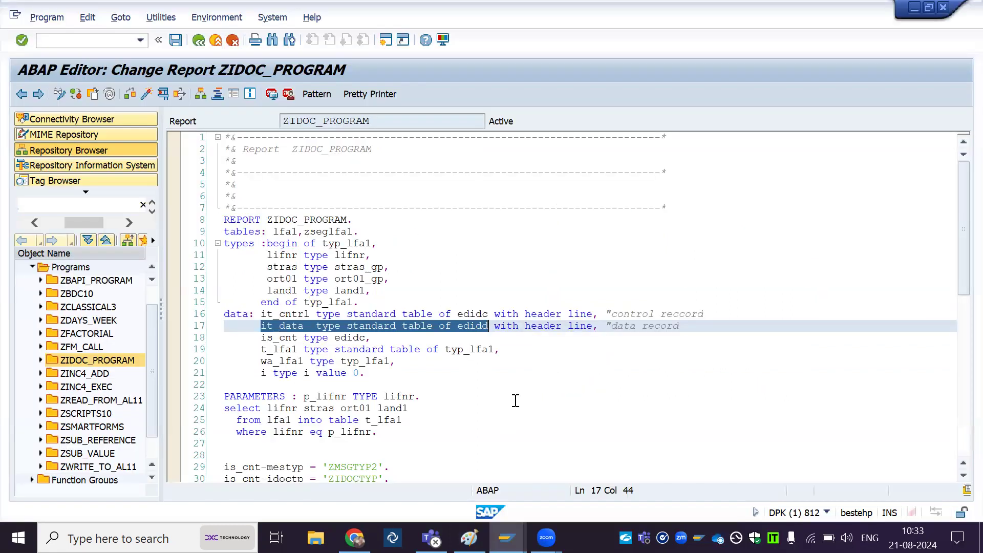
{"action": "left_click_drag", "start_coordinate": [259, 340], "coordinate": [371, 339]}
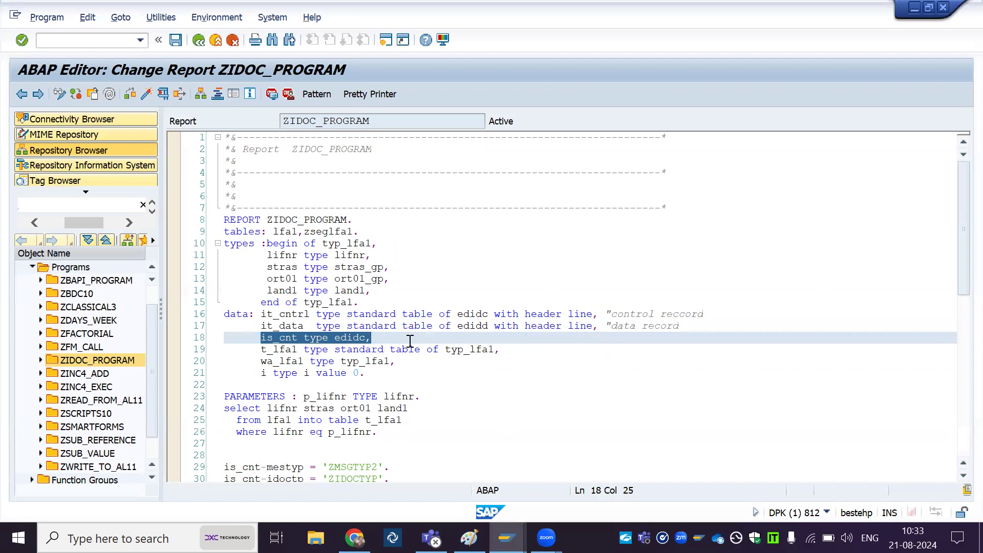
Highlight the p_lifnr selection parameter in line 23 of the report.
{"action": "left_click", "coordinate": [963, 477]}
{"action": "left_click", "coordinate": [962, 477]}
{"action": "left_click", "coordinate": [963, 477]}
{"action": "left_click", "coordinate": [962, 477]}
{"action": "left_click", "coordinate": [962, 477]}
{"action": "left_click", "coordinate": [962, 477]}
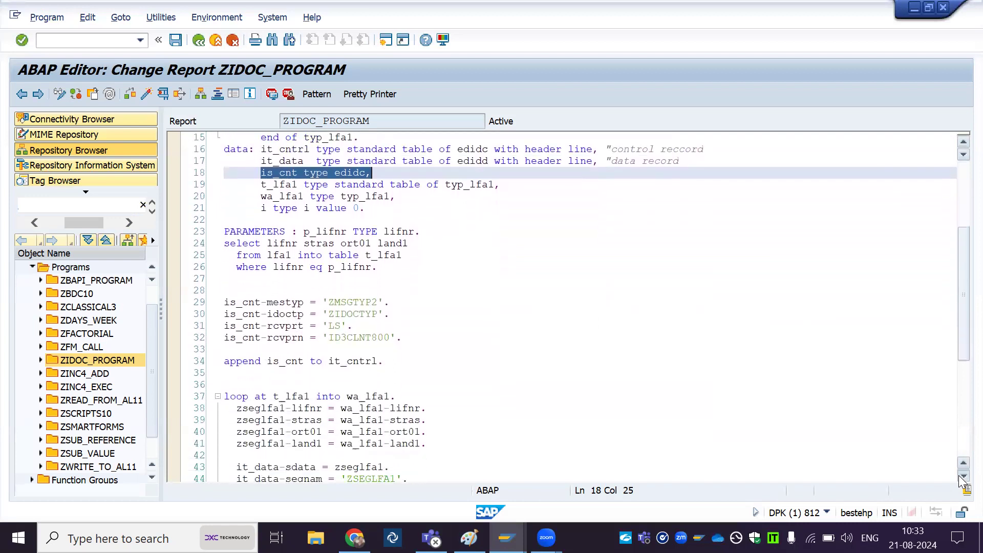
{"action": "left_click", "coordinate": [962, 477]}
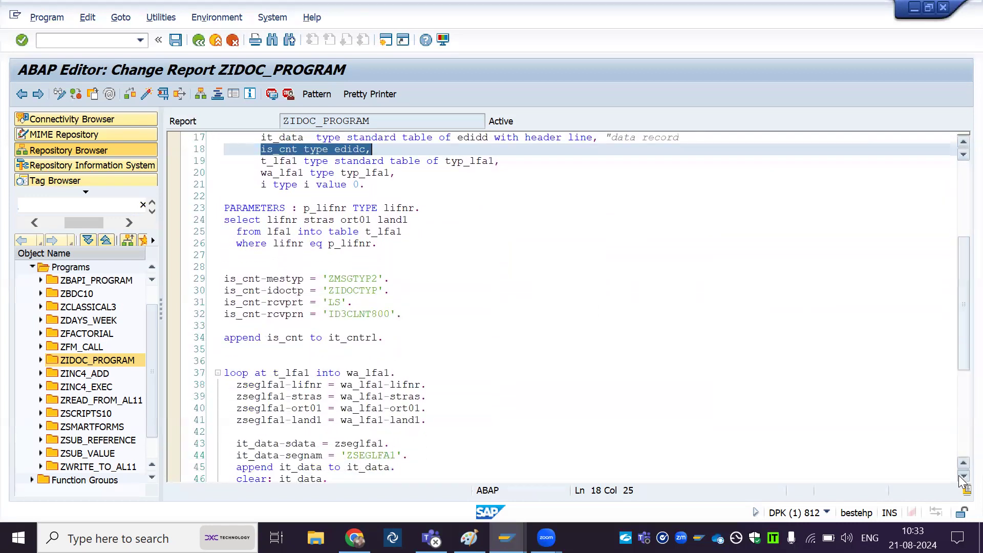
{"action": "left_click", "coordinate": [235, 207]}
{"action": "left_click_drag", "start_coordinate": [235, 208], "coordinate": [343, 207]}
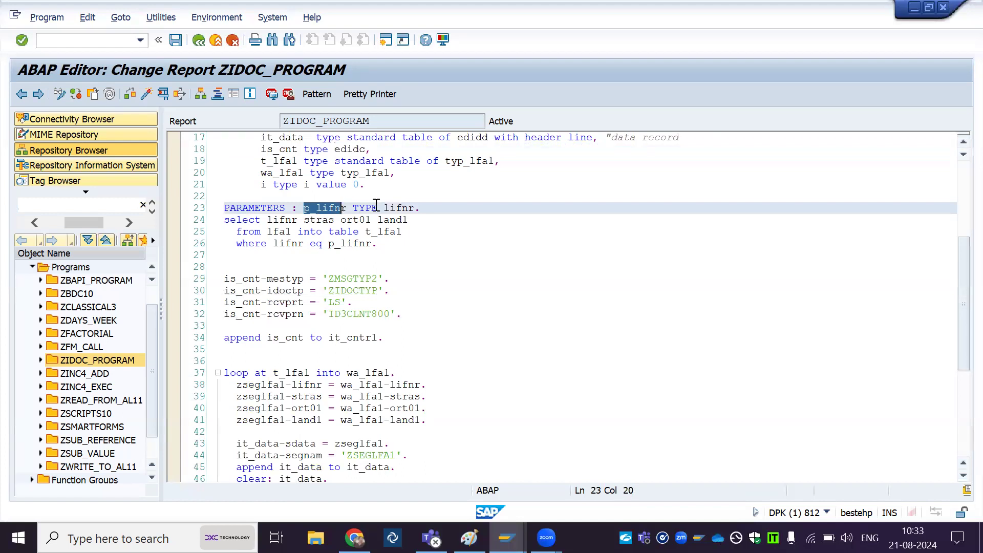
Highlight the lifnr type of the selection parameter and point out the lifnr, stras, ort01 and land1 fields selected in line 24.
{"action": "left_click", "coordinate": [429, 206]}
{"action": "left_click_drag", "start_coordinate": [429, 206], "coordinate": [382, 204]}
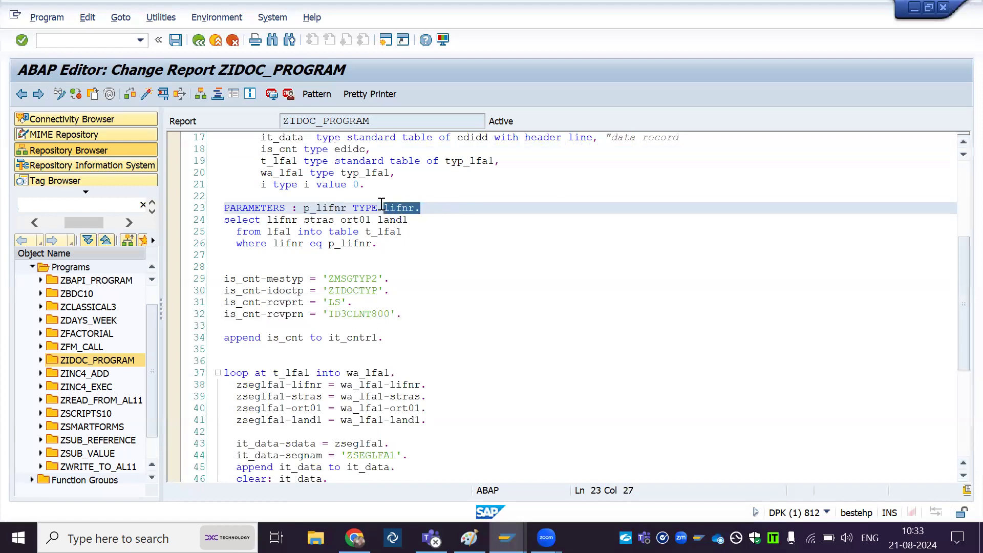
{"action": "left_click", "coordinate": [244, 219]}
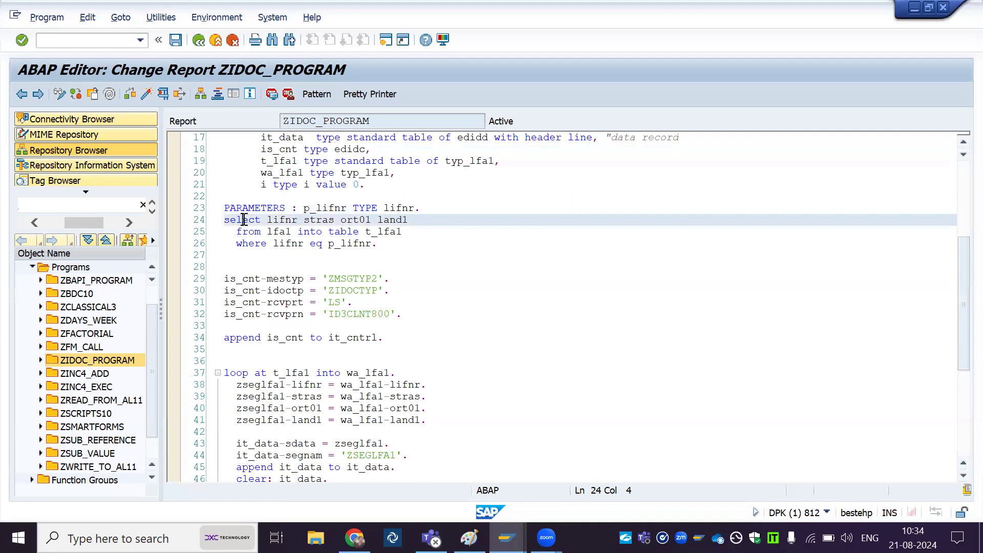
{"action": "left_click", "coordinate": [285, 220]}
{"action": "left_click", "coordinate": [316, 220]}
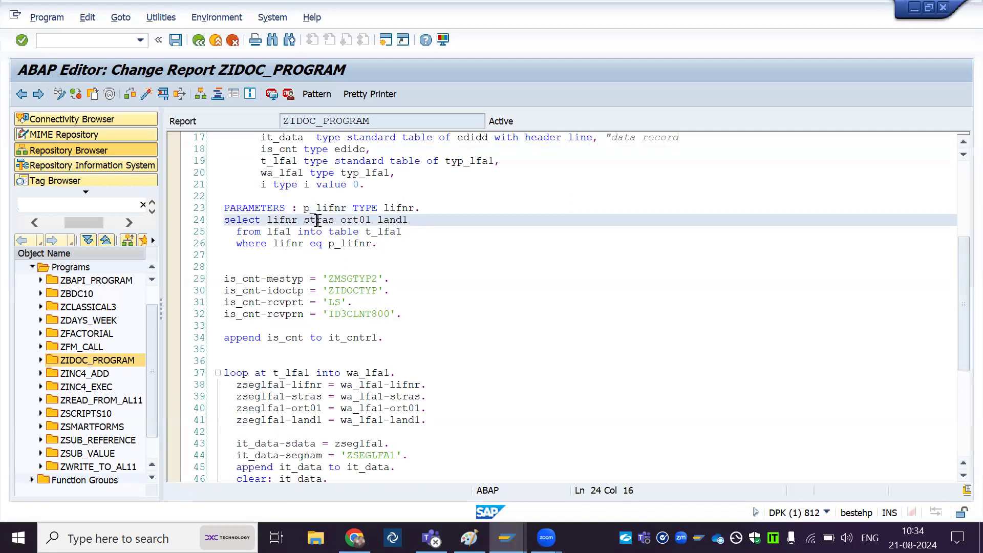
{"action": "left_click", "coordinate": [360, 220]}
{"action": "left_click", "coordinate": [410, 219]}
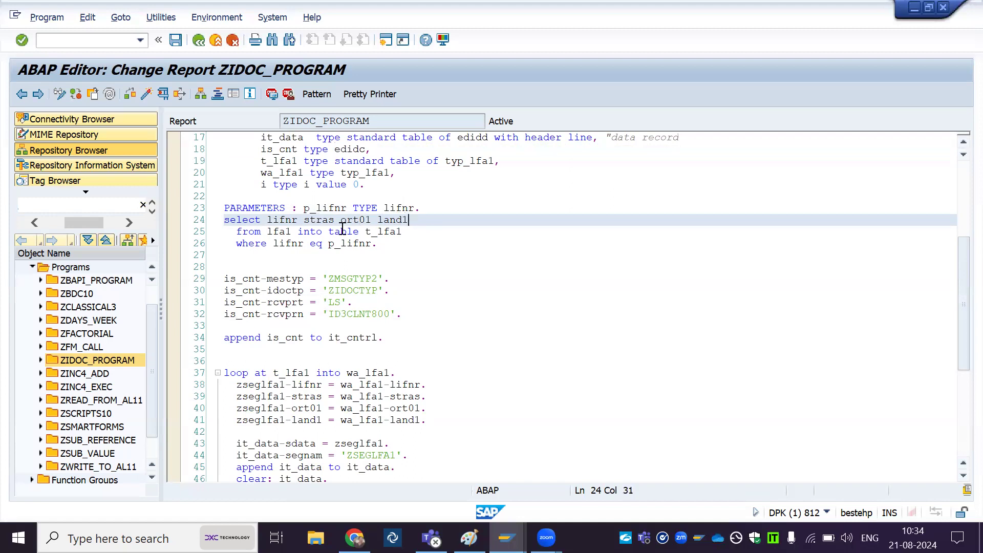
Highlight the target table t_lfa1 and the p_lifnr condition in the select statement of lines 25 and 26.
{"action": "left_click", "coordinate": [408, 232]}
{"action": "left_click_drag", "start_coordinate": [408, 232], "coordinate": [360, 233]}
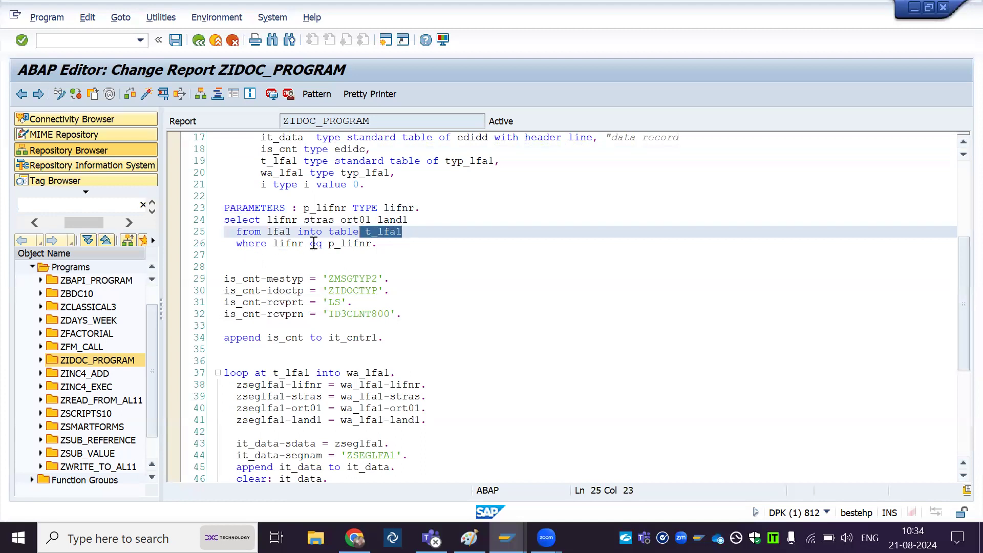
{"action": "left_click", "coordinate": [382, 247]}
{"action": "left_click_drag", "start_coordinate": [382, 248], "coordinate": [329, 248]}
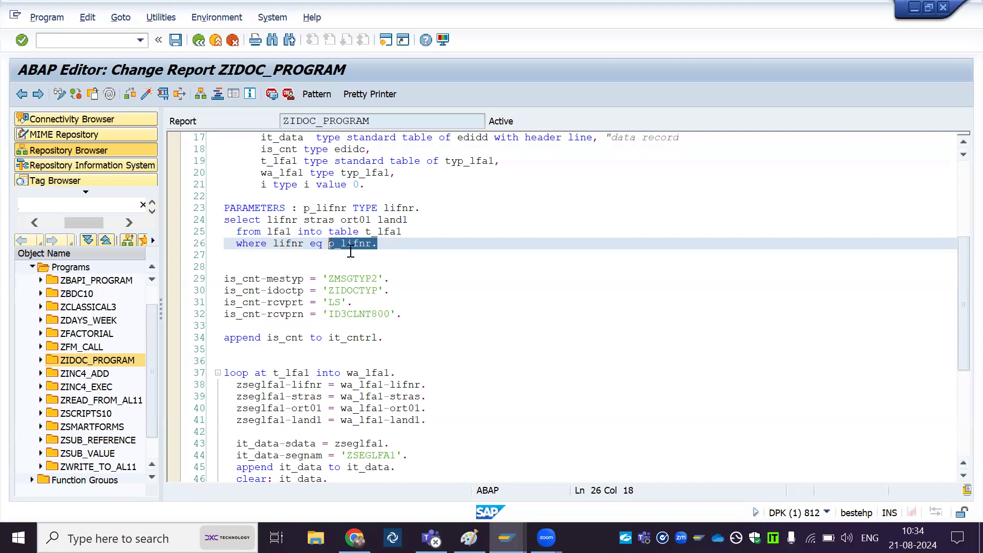
Point out the is_cnt assignments in lines 29 to 32, highlighting message type ZMSGTYP2 and receiver partner ID3CLNT800.
{"action": "left_click", "coordinate": [228, 277]}
{"action": "left_click_drag", "start_coordinate": [228, 276], "coordinate": [393, 278]}
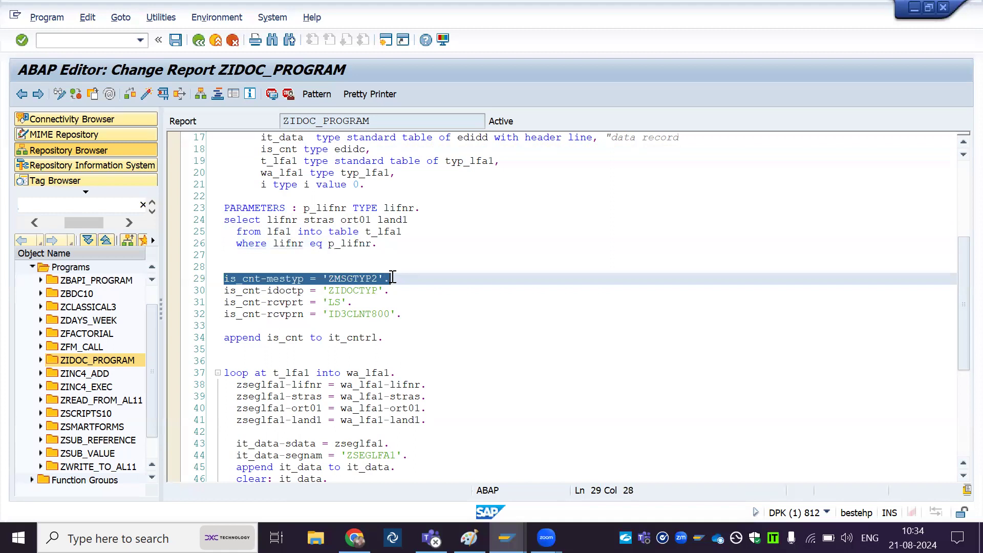
{"action": "left_click", "coordinate": [397, 285]}
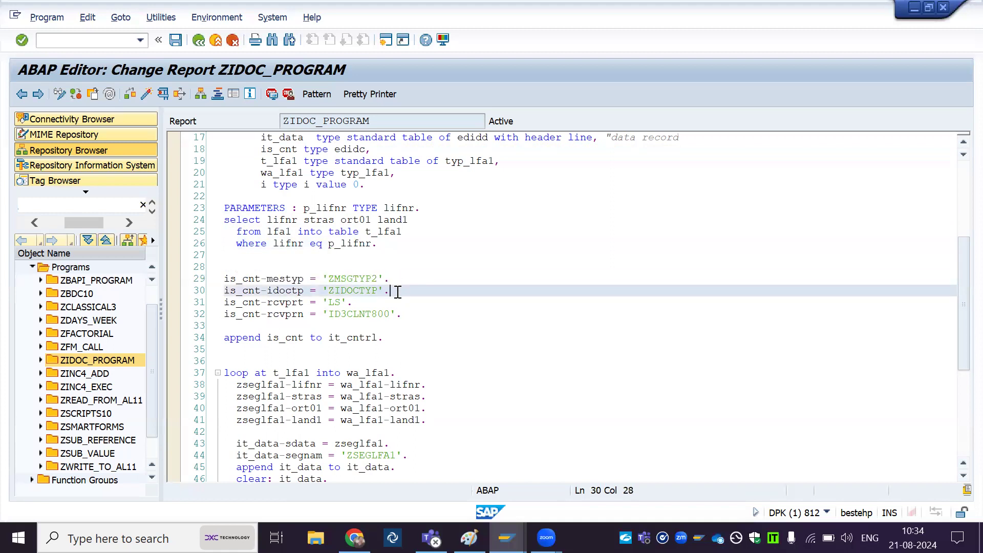
{"action": "left_click", "coordinate": [392, 279]}
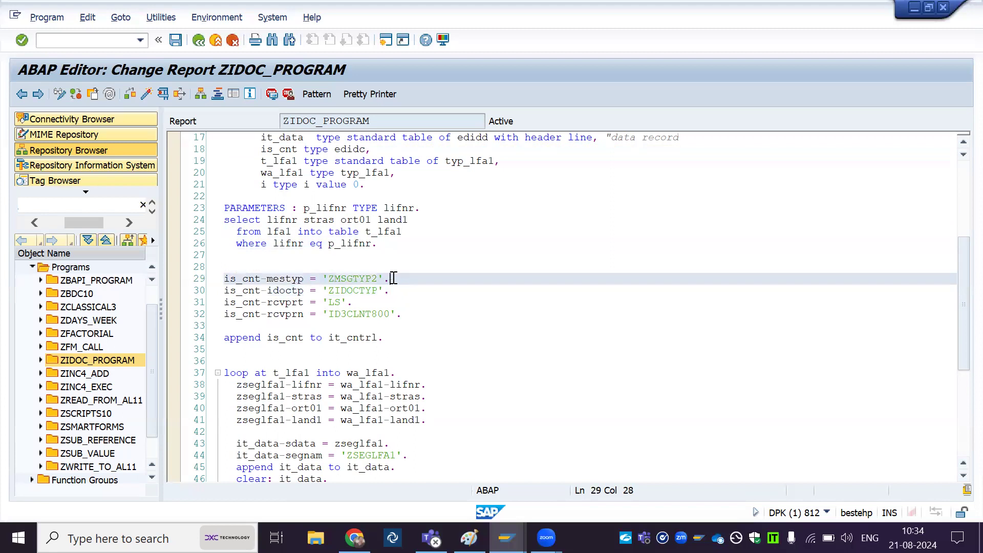
{"action": "left_click", "coordinate": [396, 290]}
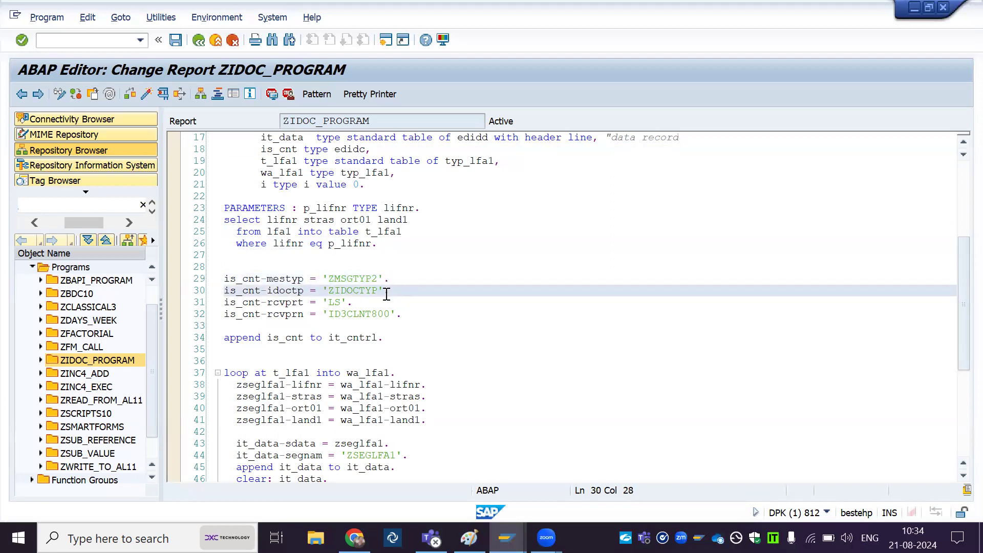
{"action": "left_click", "coordinate": [357, 302]}
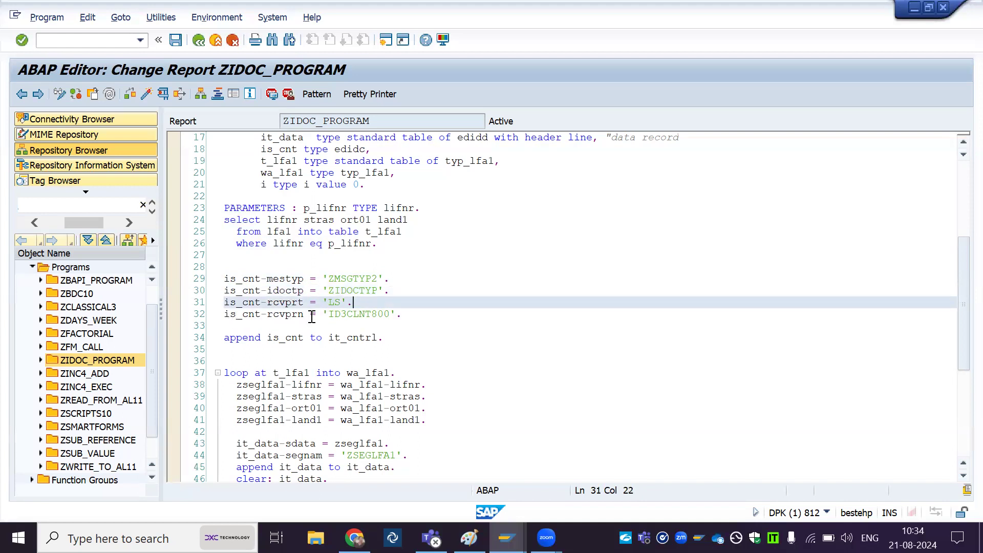
{"action": "left_click", "coordinate": [414, 315]}
{"action": "left_click_drag", "start_coordinate": [414, 315], "coordinate": [324, 315]}
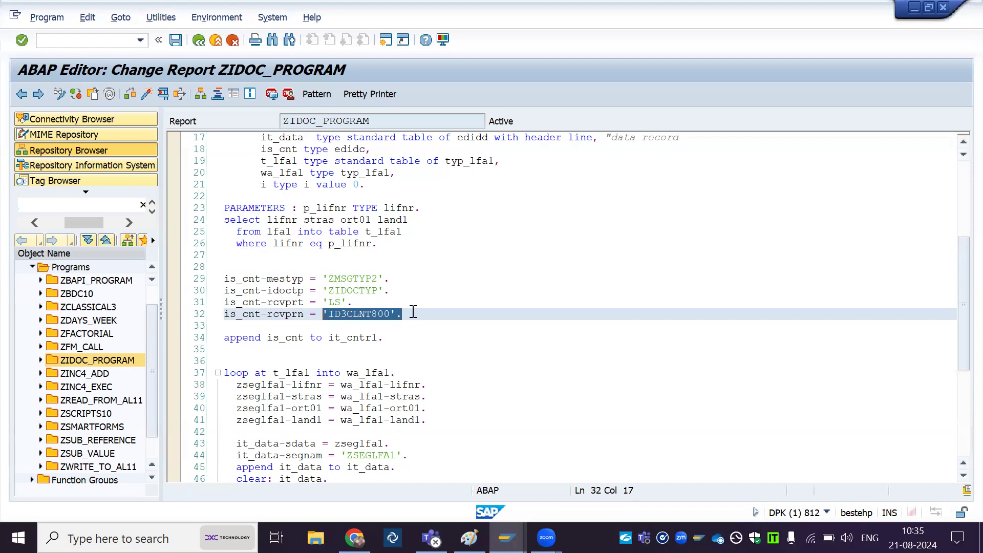
{"action": "left_click_drag", "start_coordinate": [412, 313], "coordinate": [318, 310]}
Highlight it_cntrl in the append statement of line 34.
{"action": "left_click", "coordinate": [242, 338]}
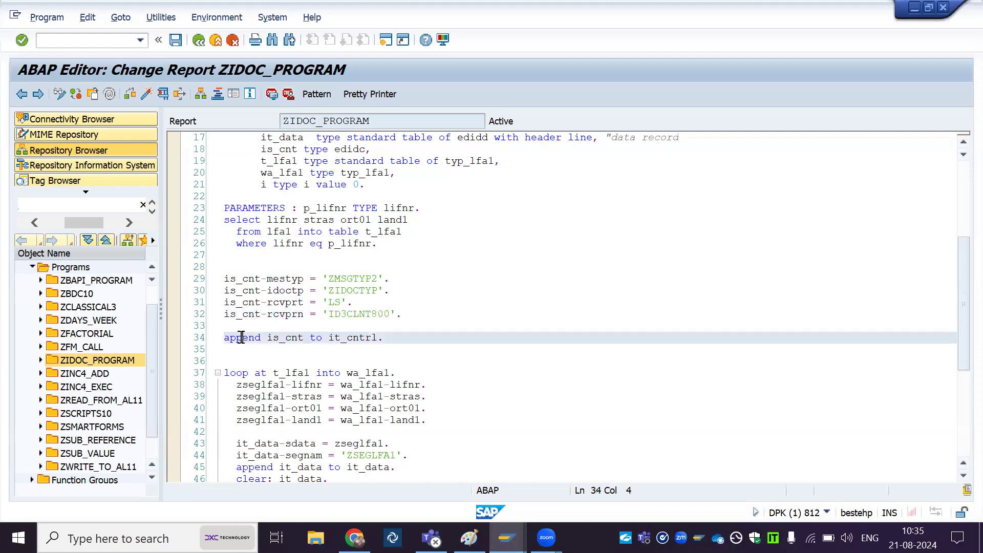
{"action": "left_click", "coordinate": [387, 339]}
{"action": "left_click_drag", "start_coordinate": [388, 339], "coordinate": [330, 338]}
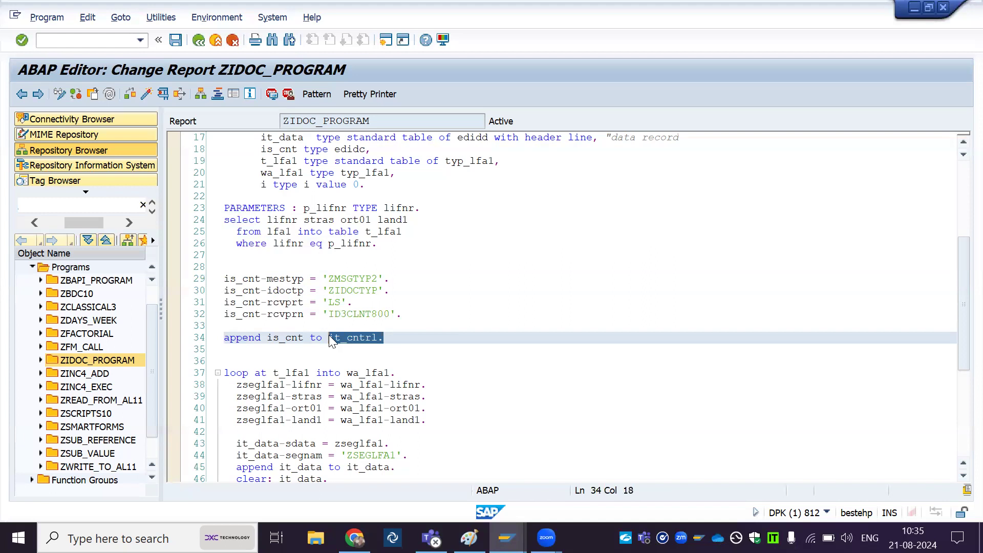
{"action": "key", "text": "alt+Tab"}
Point out the loop at t_lfa1 into wa_lfa1 in line 37 and highlight t_lfa1 in the select statement.
{"action": "left_click", "coordinate": [231, 374]}
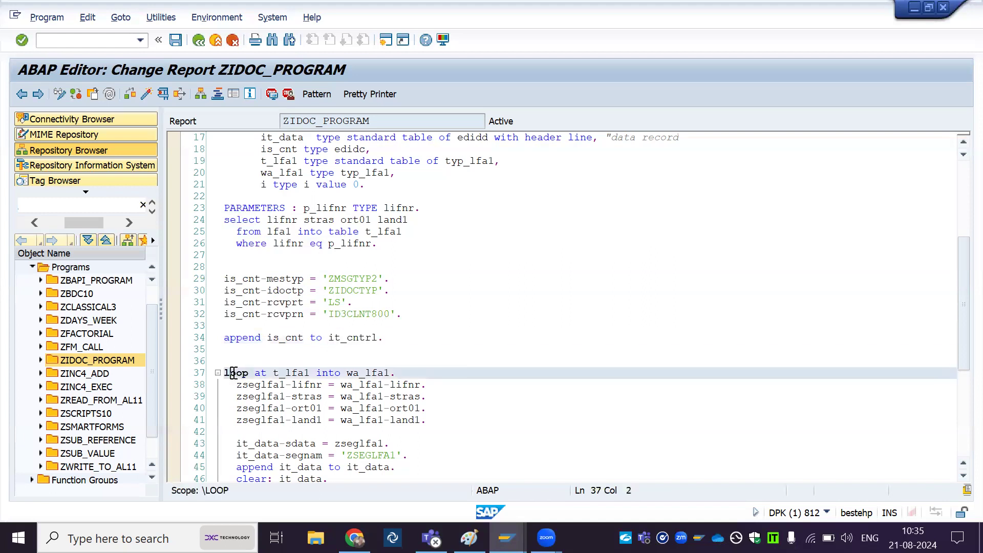
{"action": "left_click", "coordinate": [405, 372]}
{"action": "left_click", "coordinate": [362, 232]}
{"action": "left_click_drag", "start_coordinate": [362, 232], "coordinate": [403, 232]}
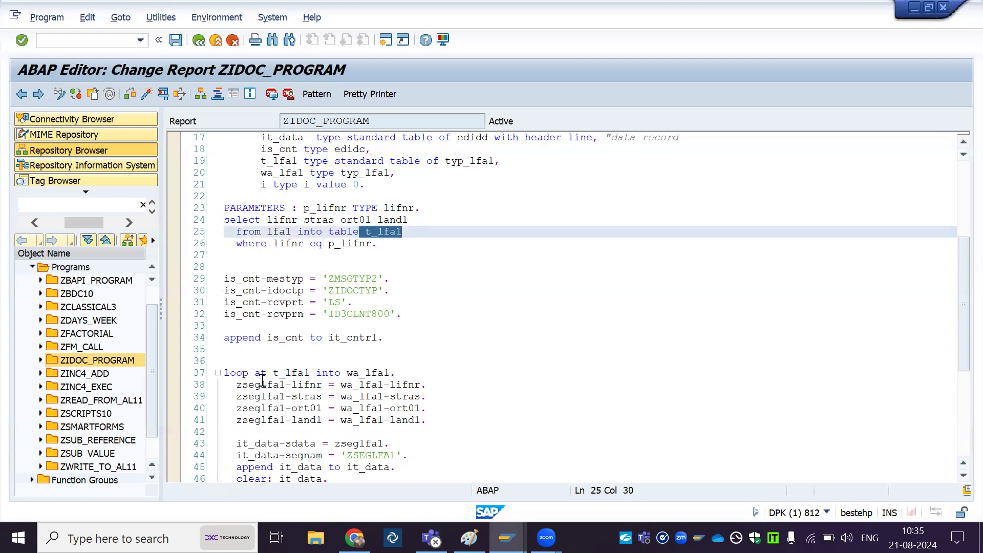
{"action": "left_click", "coordinate": [403, 374]}
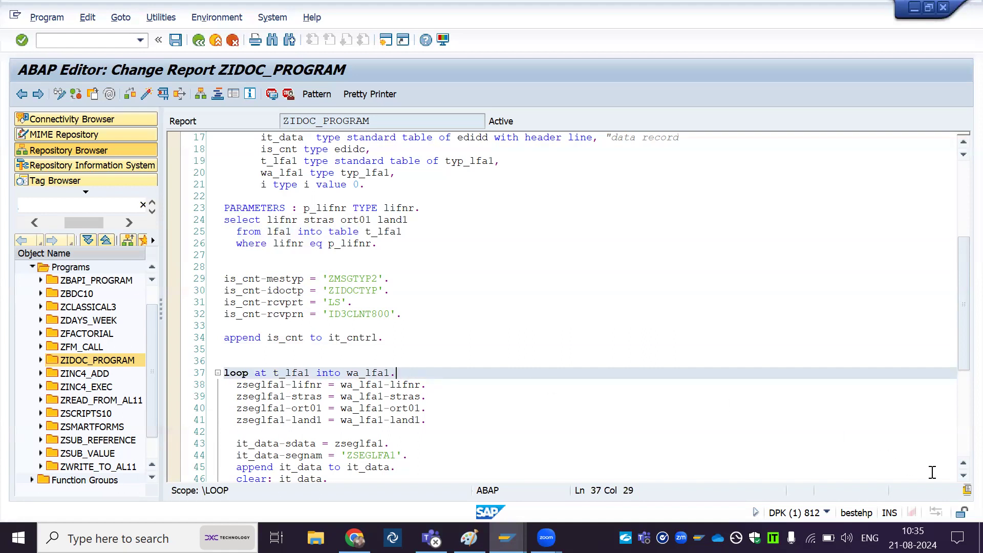
Highlight and copy the segment name zseglfa1 from the first assignment inside the loop in line 38.
{"action": "scroll", "coordinate": [960, 479], "scroll_direction": "down", "scroll_amount": 7}
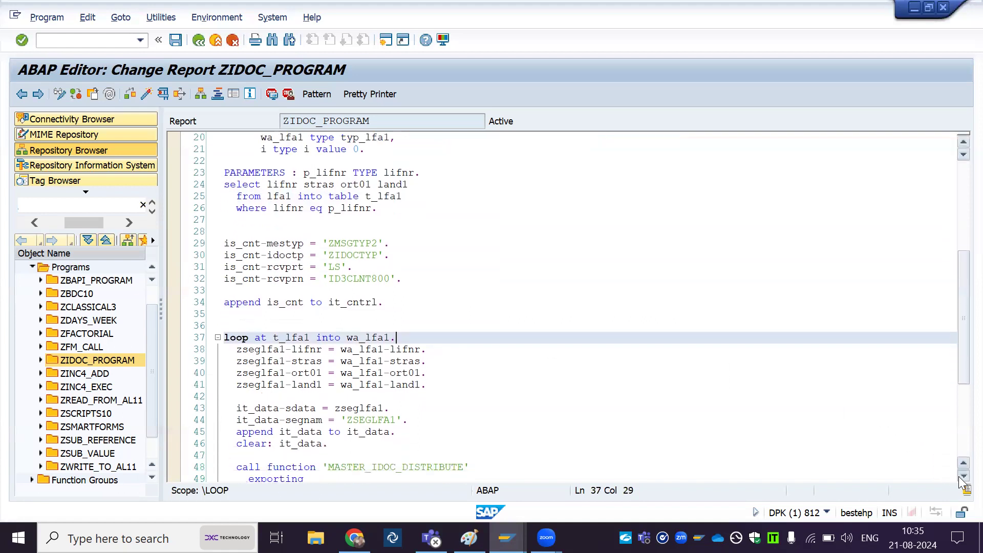
{"action": "scroll", "coordinate": [961, 479], "scroll_direction": "down", "scroll_amount": 2}
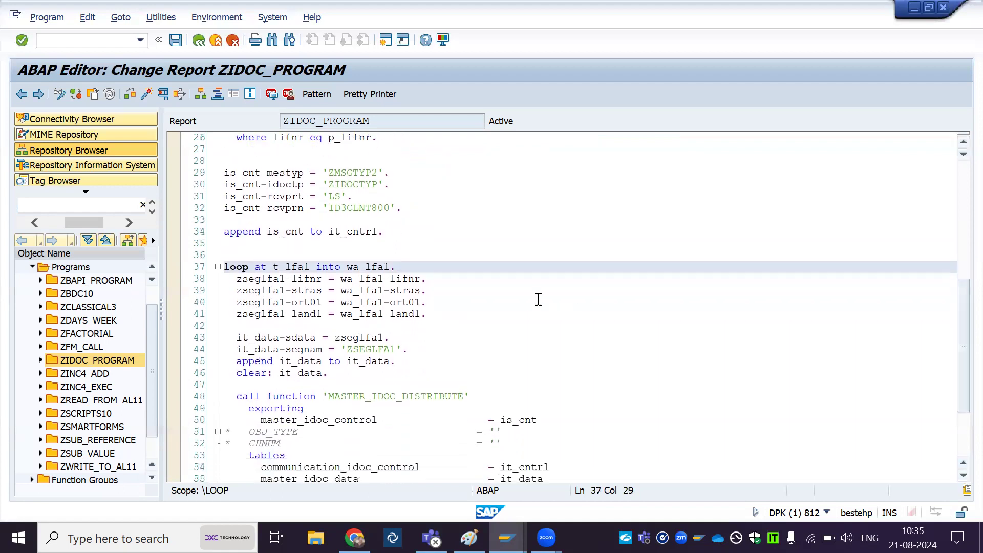
{"action": "left_click", "coordinate": [430, 279]}
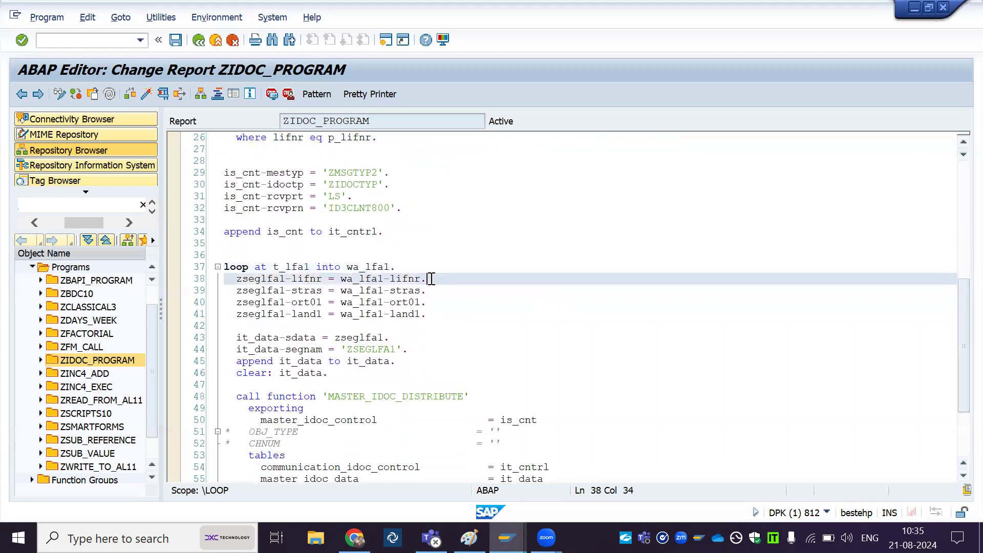
{"action": "left_click", "coordinate": [261, 279]}
{"action": "left_click", "coordinate": [237, 278]}
{"action": "left_click_drag", "start_coordinate": [238, 279], "coordinate": [285, 279]}
{"action": "key", "text": "ctrl+c"}
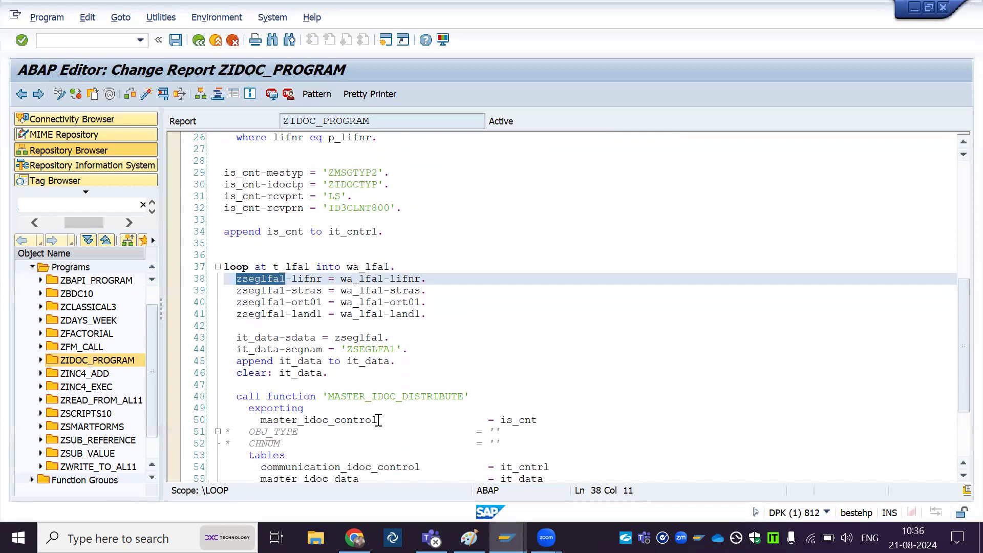
Check the segment transaction code in the Paint notes, return to SAP and open WE31 in a new session.
{"action": "left_click", "coordinate": [469, 538]}
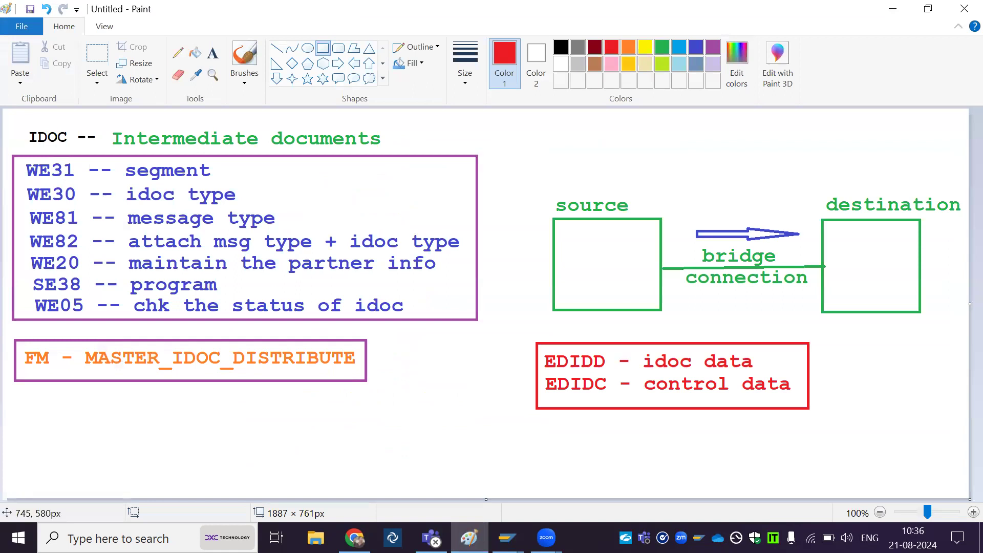
{"action": "left_click", "coordinate": [507, 538]}
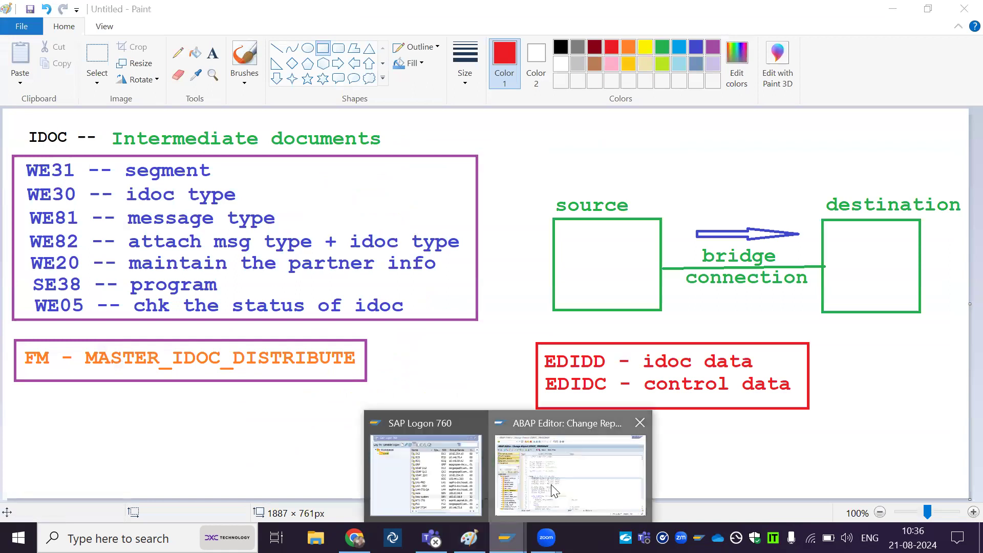
{"action": "left_click", "coordinate": [85, 41]}
{"action": "type", "text": "/o"}
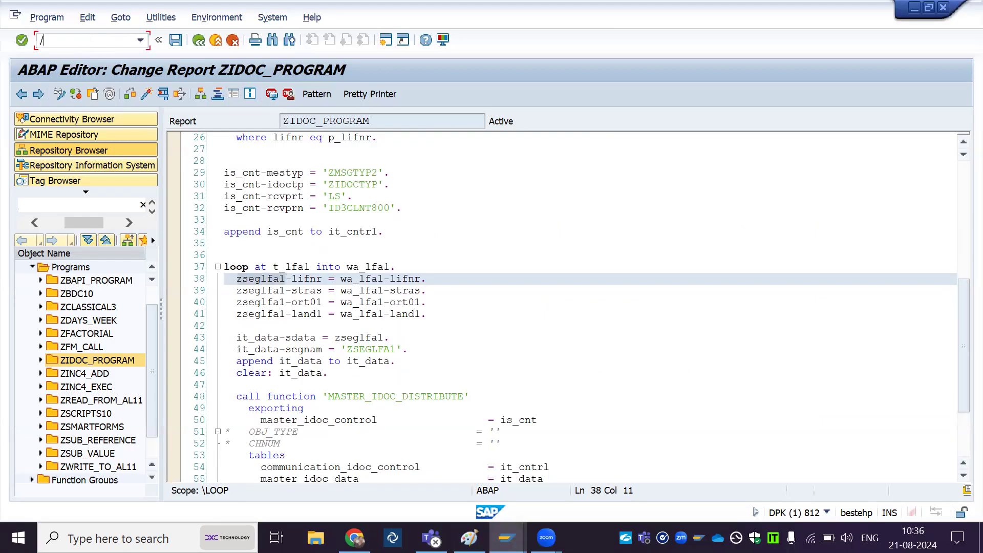
{"action": "type", "text": "we31"}
{"action": "key", "text": "Return"}
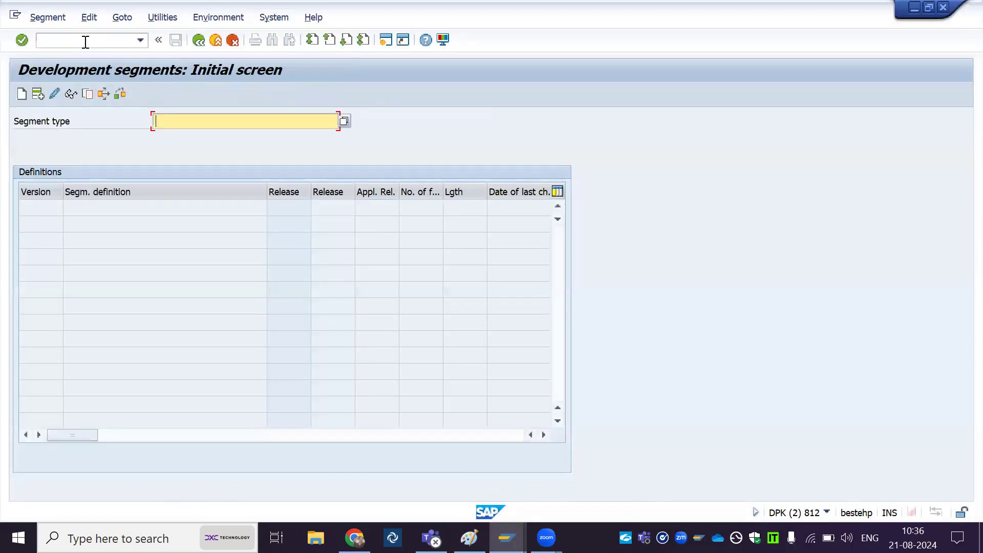
Enter ZSEGLFA1 as the segment type and try to create it in the development segments screen.
{"action": "key", "text": "ctrl+v"}
{"action": "key", "text": "Return"}
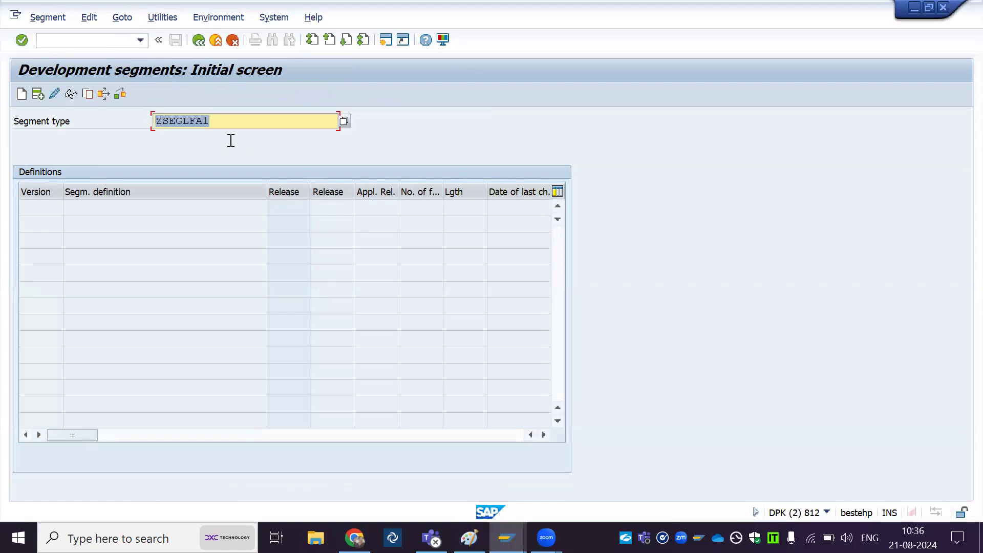
{"action": "left_click", "coordinate": [22, 94]}
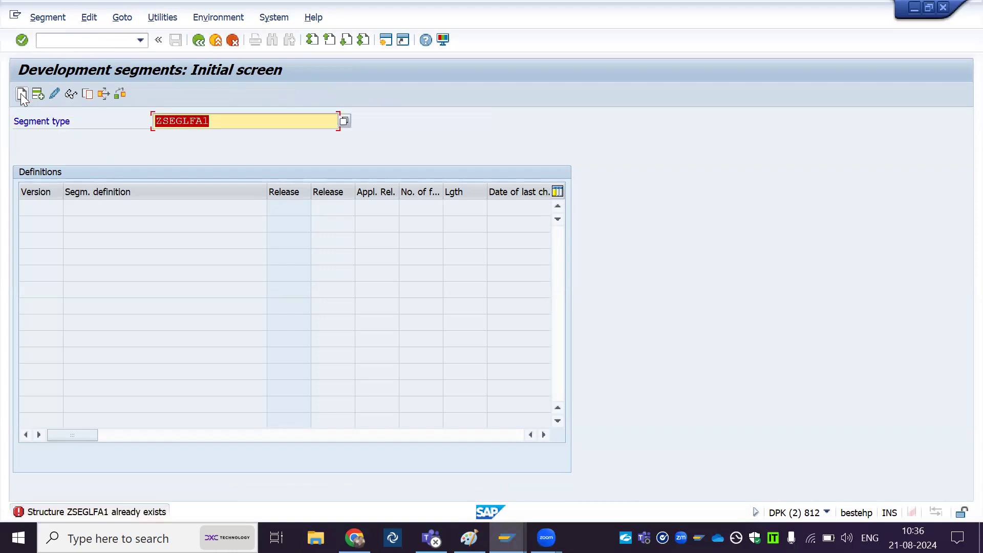
{"action": "left_click", "coordinate": [228, 125]}
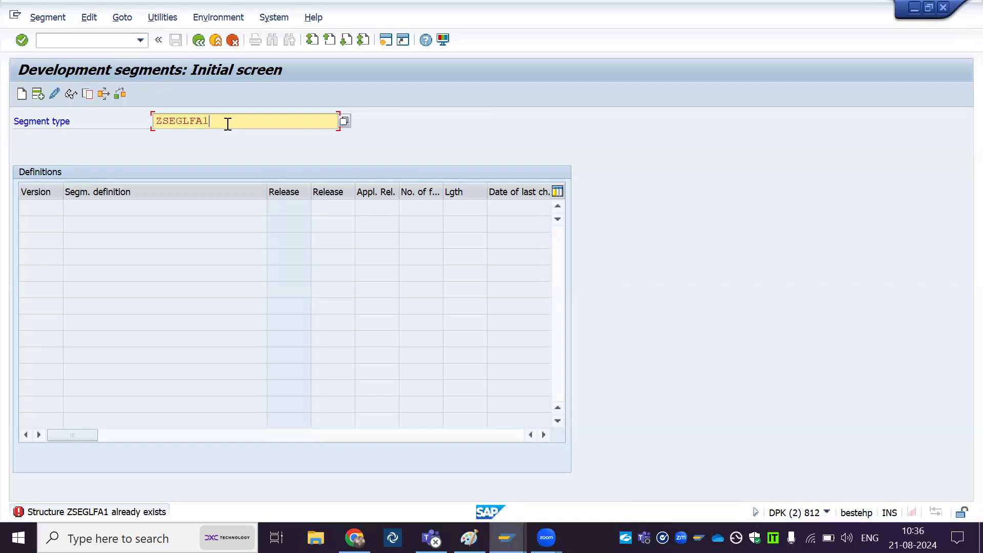
{"action": "key", "text": "alt+Tab"}
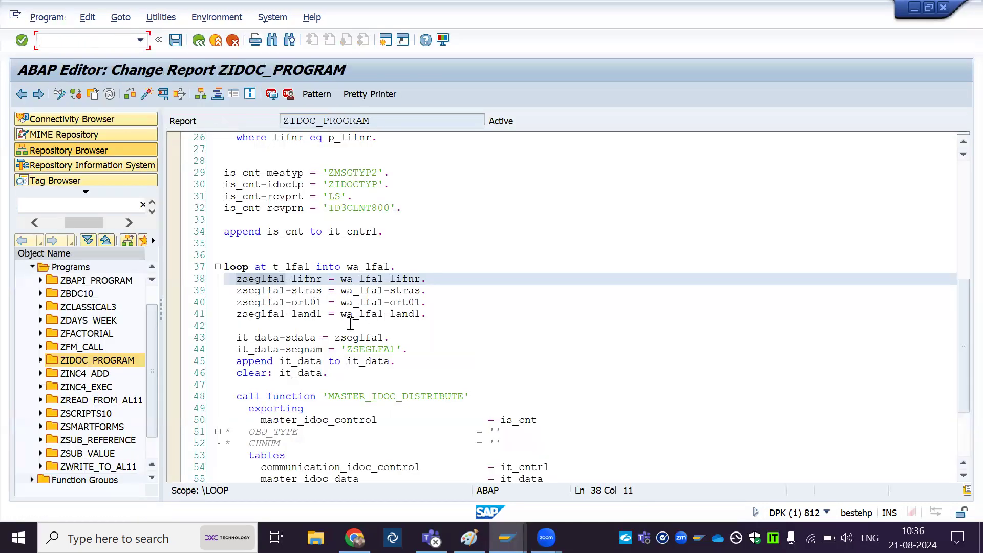
{"action": "key", "text": "alt+Tab"}
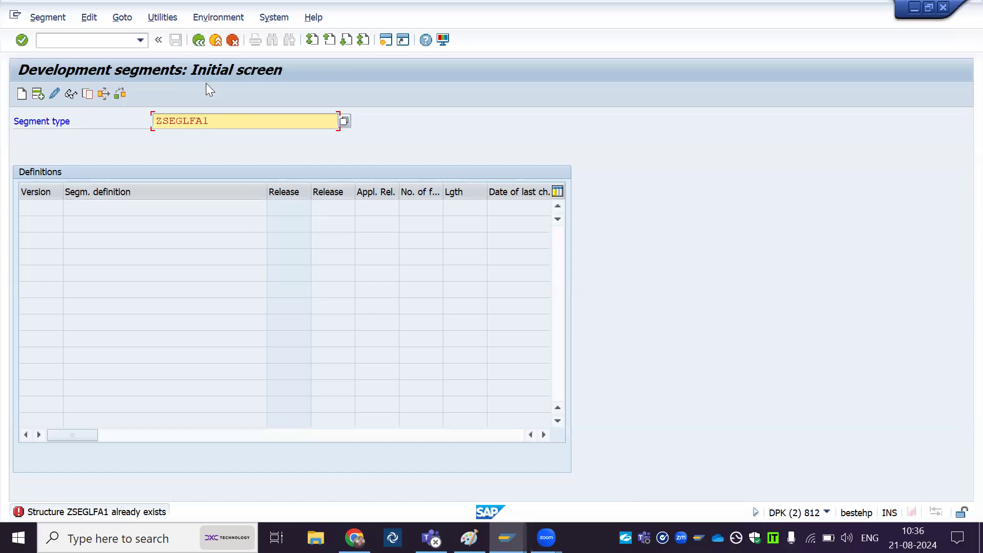
Leave the segment screen, open transaction SE11 and display the database table zseglfa1.
{"action": "left_click", "coordinate": [201, 40]}
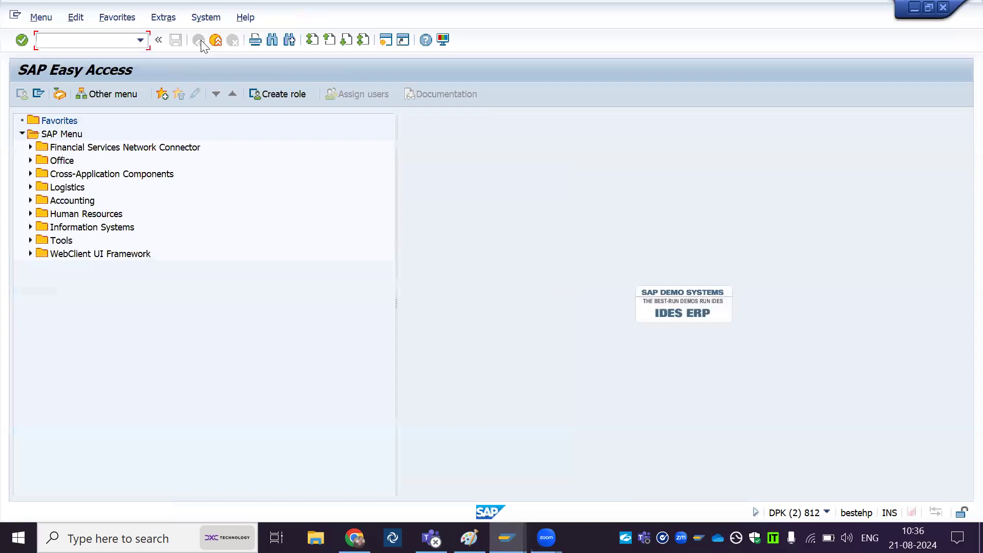
{"action": "type", "text": "se11"}
{"action": "key", "text": "Return"}
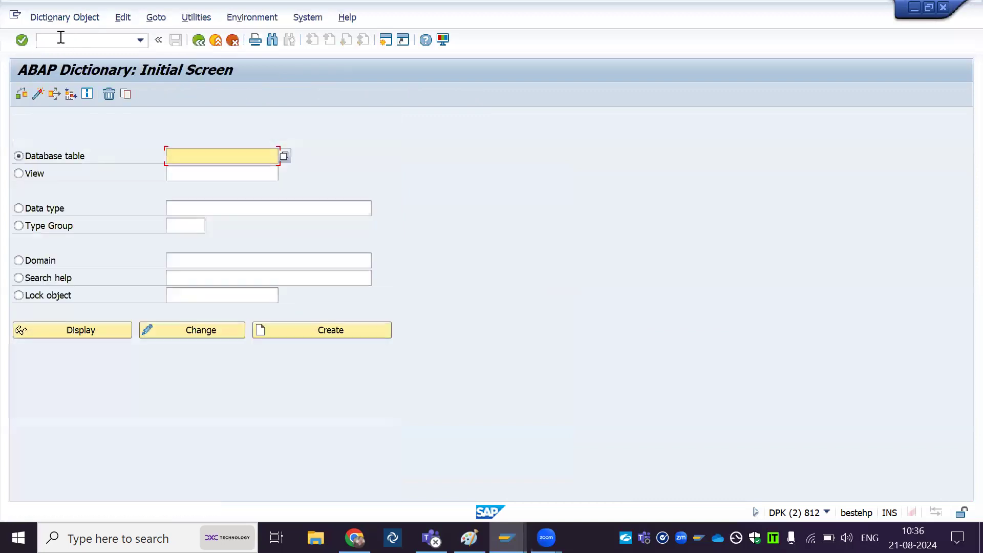
{"action": "type", "text": "zseglfa1"}
{"action": "left_click", "coordinate": [97, 329]}
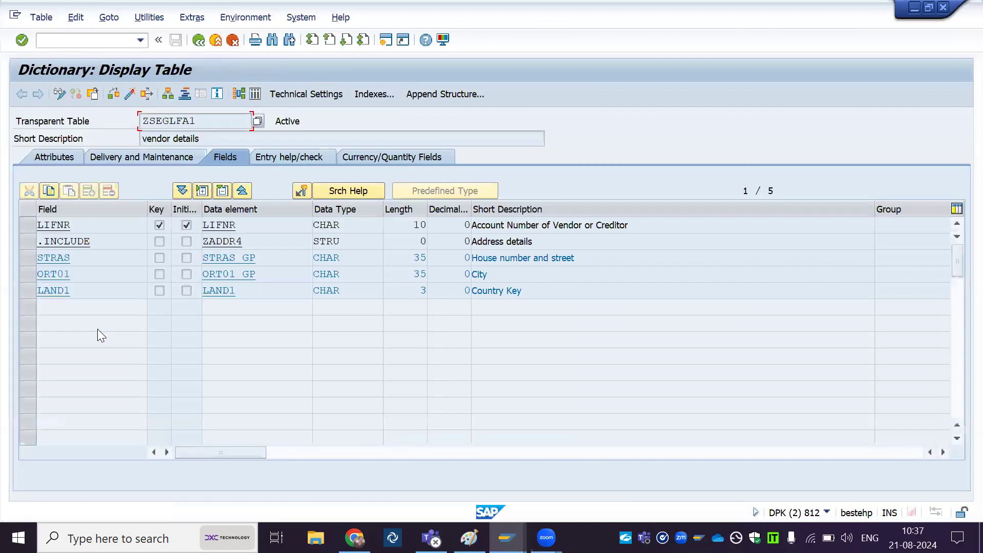
Point out the LIFNR field, copy the table name ZSEGLFA1 and switch back to the transaction code notes in Paint.
{"action": "left_click", "coordinate": [83, 225]}
{"action": "left_click", "coordinate": [202, 123]}
{"action": "left_click_drag", "start_coordinate": [203, 123], "coordinate": [130, 124]}
{"action": "key", "text": "ctrl+c"}
{"action": "key", "text": "alt+Tab"}
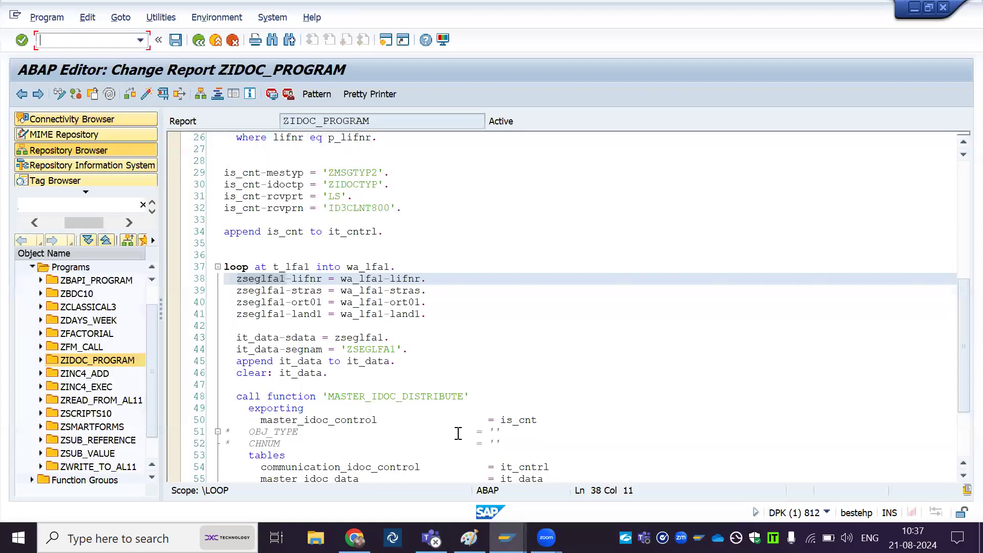
{"action": "key", "text": "alt+Tab"}
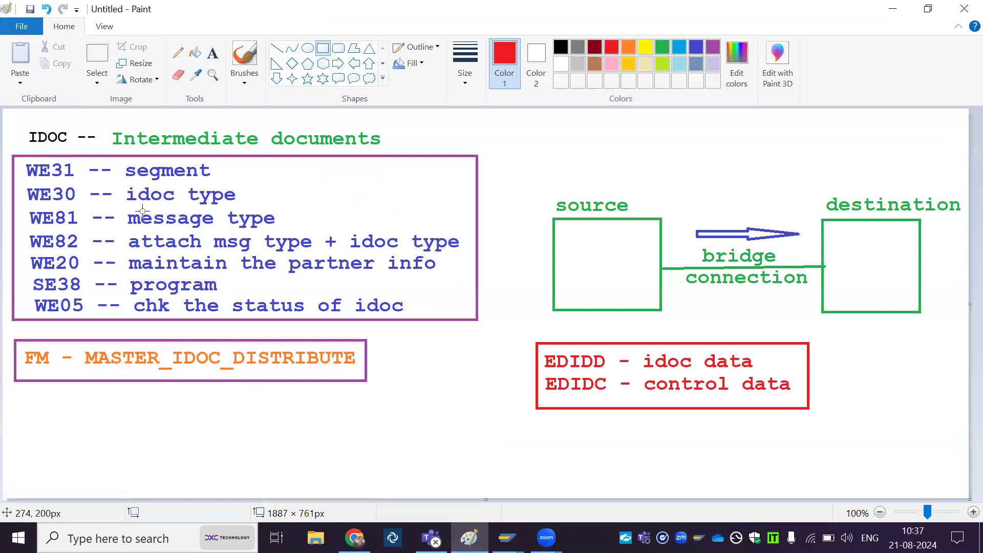
Return to SAP and open transaction WE30 in a new session.
{"action": "key", "text": "alt+Tab"}
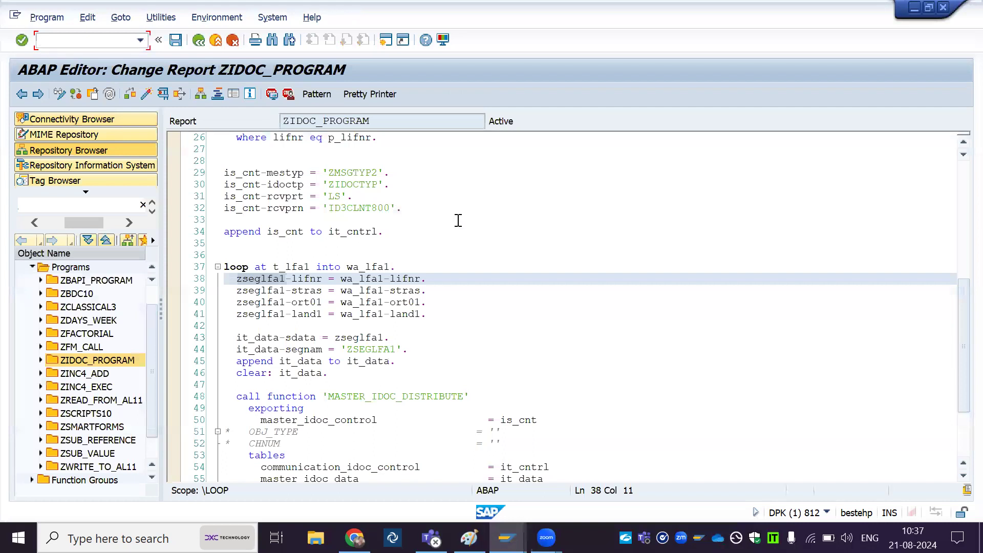
{"action": "left_click", "coordinate": [84, 42]}
{"action": "type", "text": "/owe30"}
{"action": "key", "text": "Return"}
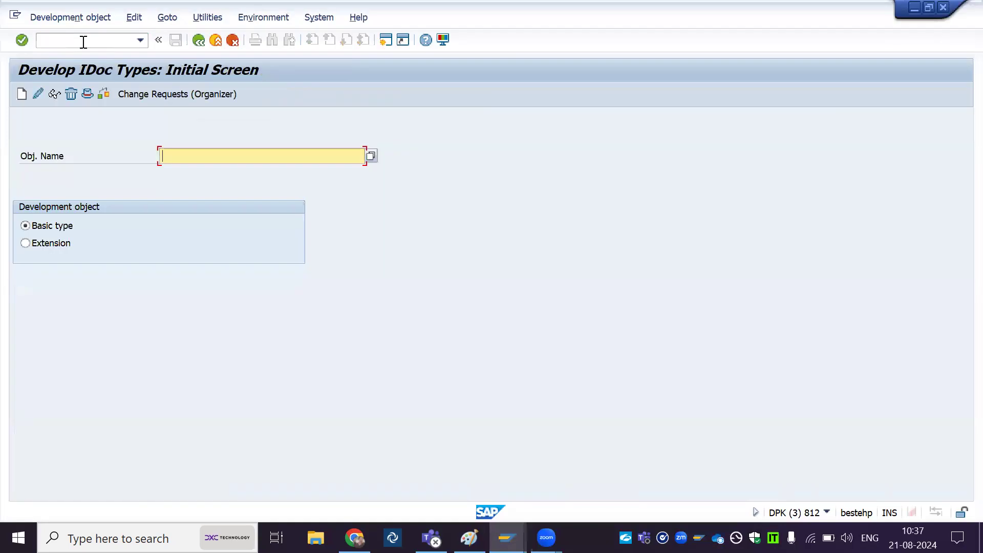
Create the new basic IDoc type ZIDOCTYP with the description "Idoc type".
{"action": "type", "text": "ZIDOCTYP"}
{"action": "left_click", "coordinate": [200, 187]}
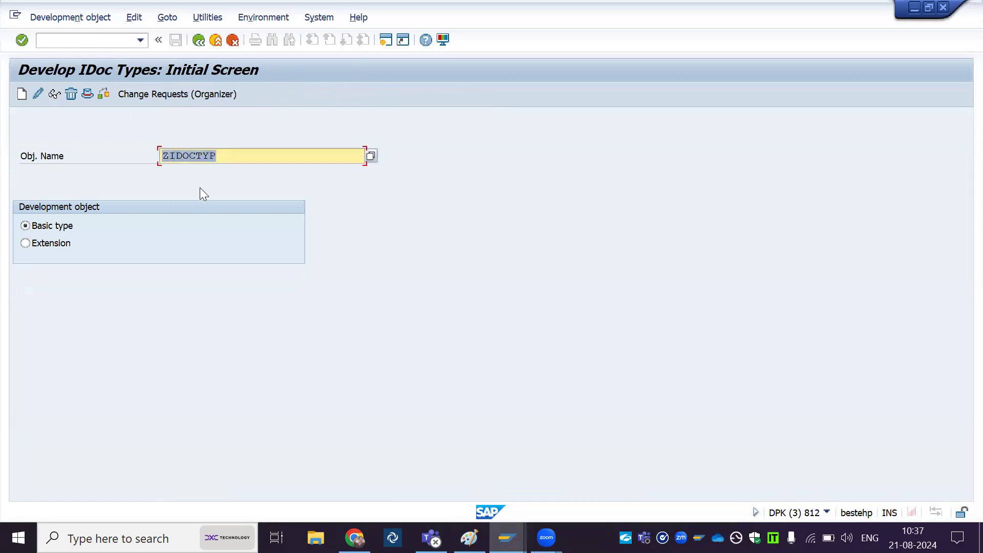
{"action": "left_click", "coordinate": [22, 94]}
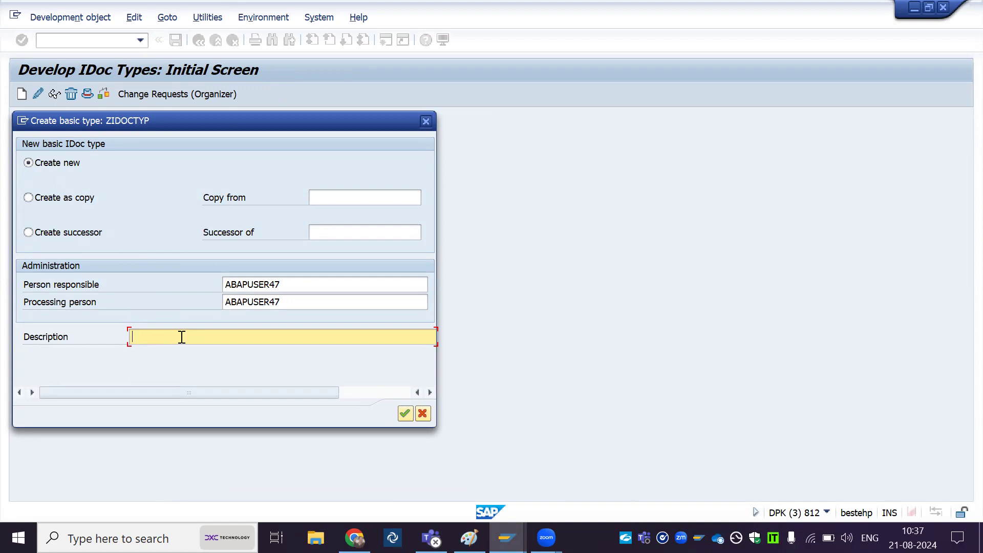
{"action": "type", "text": "Idoc type"}
{"action": "key", "text": "Return"}
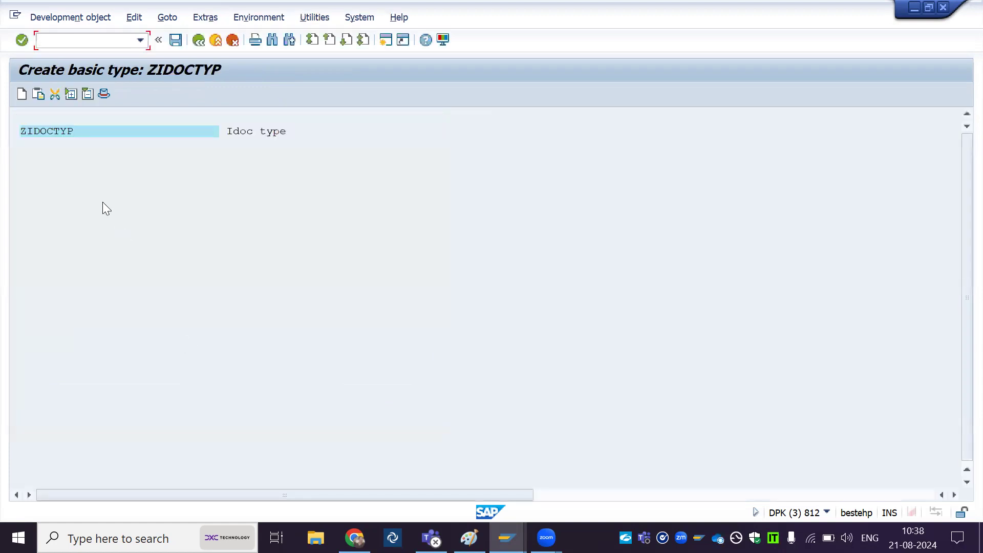
{"action": "left_click", "coordinate": [45, 129]}
{"action": "left_click", "coordinate": [23, 94]}
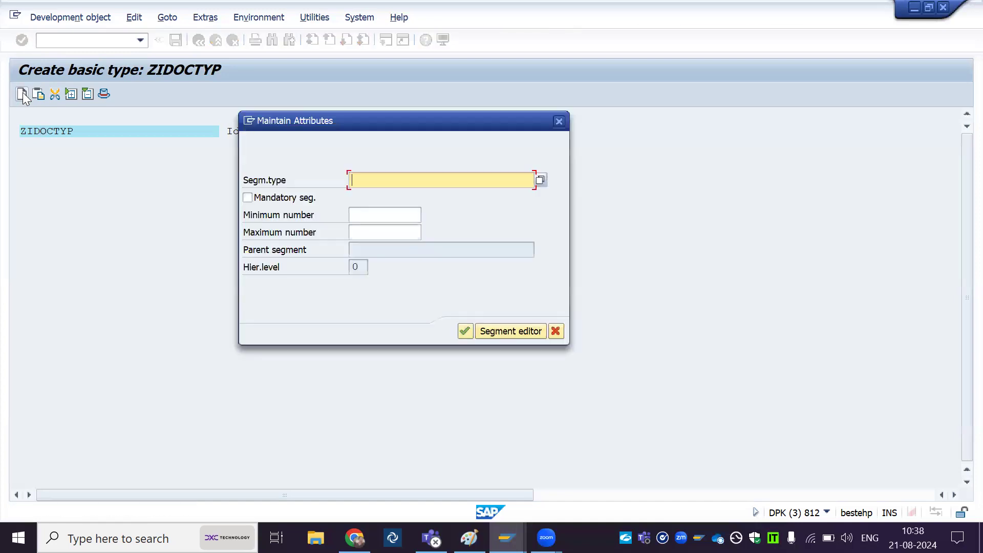
{"action": "key", "text": "ctrl+v"}
{"action": "left_click", "coordinate": [247, 198]}
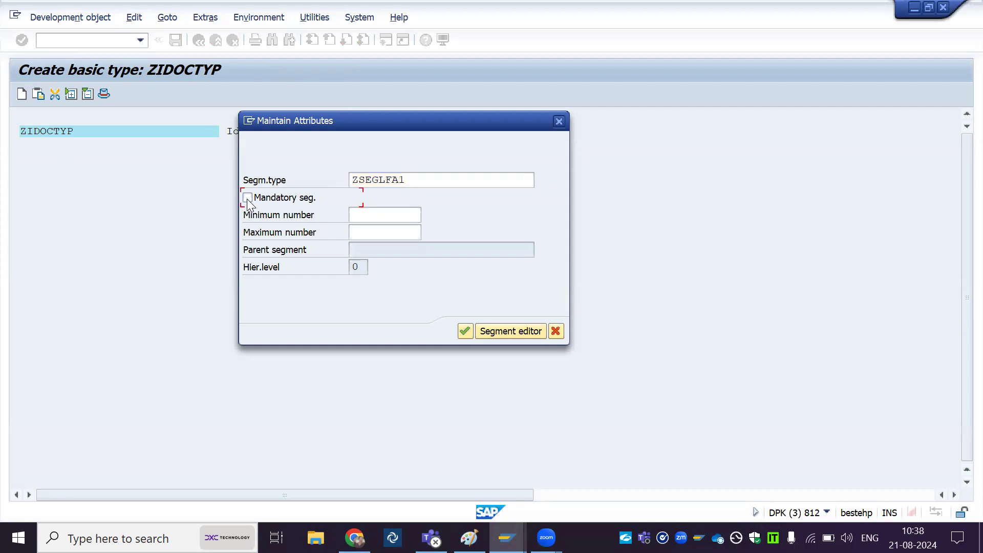
{"action": "left_click", "coordinate": [370, 215]}
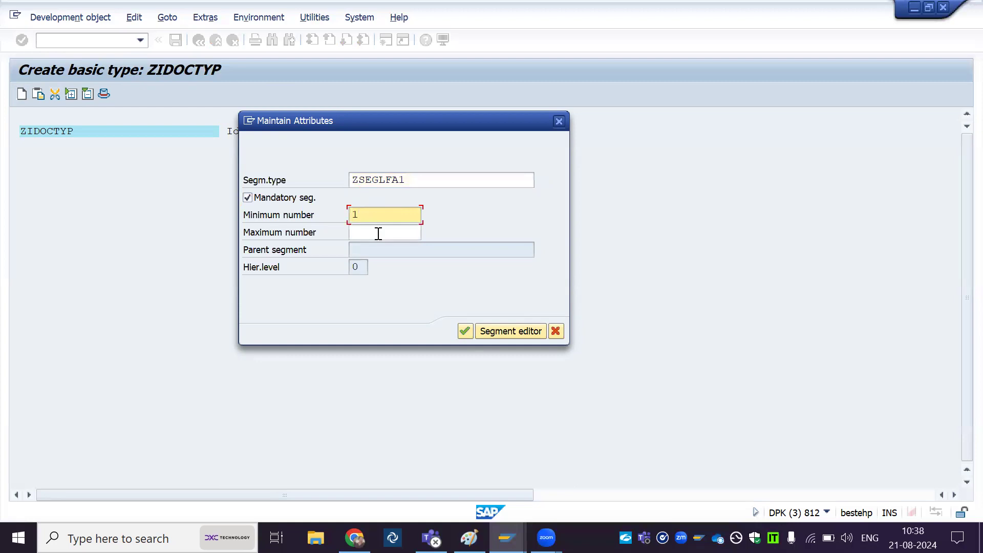
{"action": "left_click", "coordinate": [379, 233]}
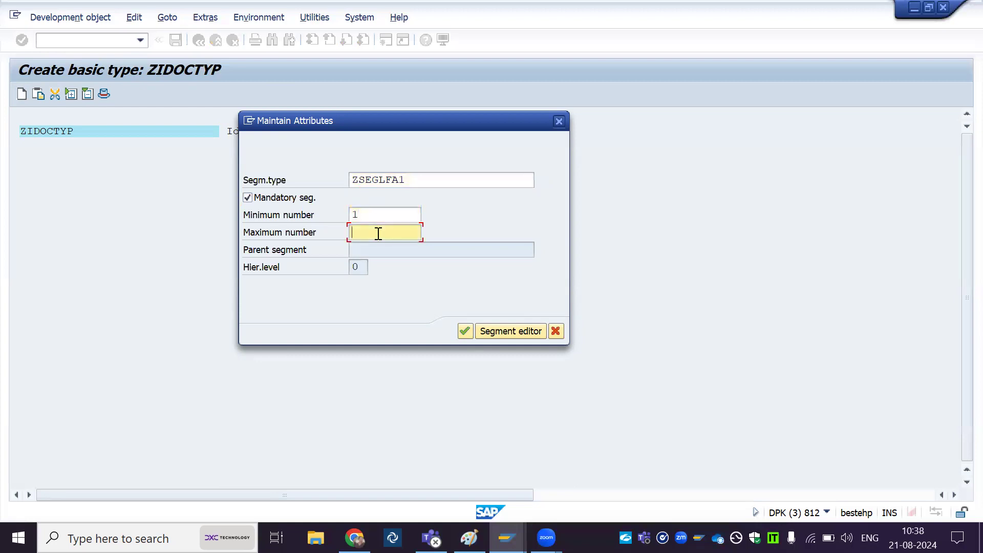
{"action": "type", "text": "9999999999"}
{"action": "left_click", "coordinate": [459, 333]}
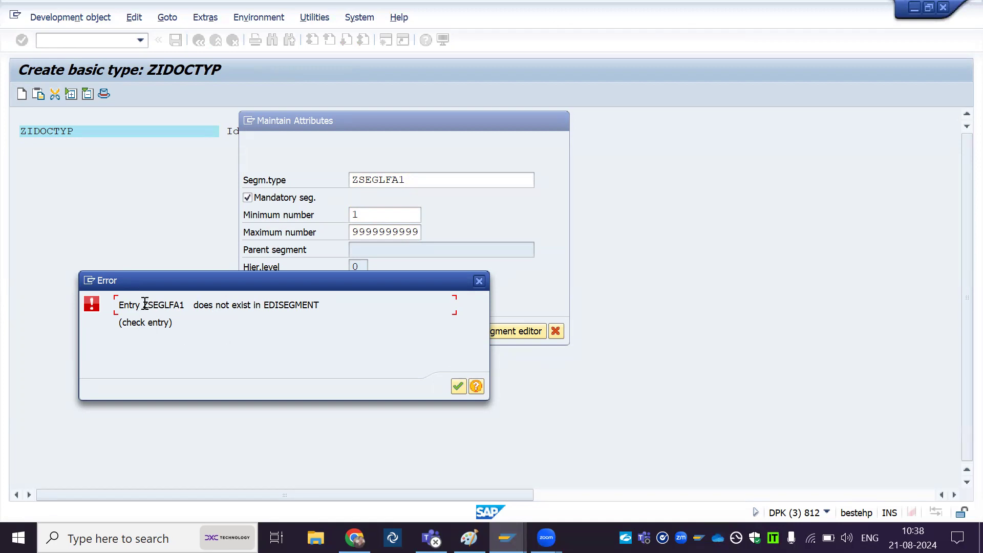
Copy the segment name ZSEGLFA1 from the error message and dismiss the message.
{"action": "left_click_drag", "start_coordinate": [145, 304], "coordinate": [187, 304]}
{"action": "key", "text": "ctrl+c"}
{"action": "left_click", "coordinate": [186, 305]}
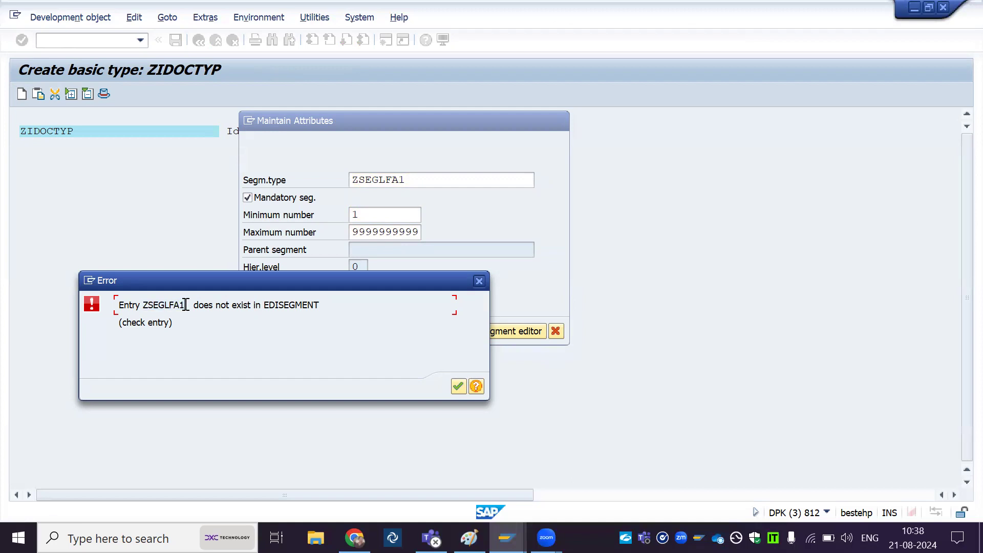
{"action": "left_click", "coordinate": [459, 385]}
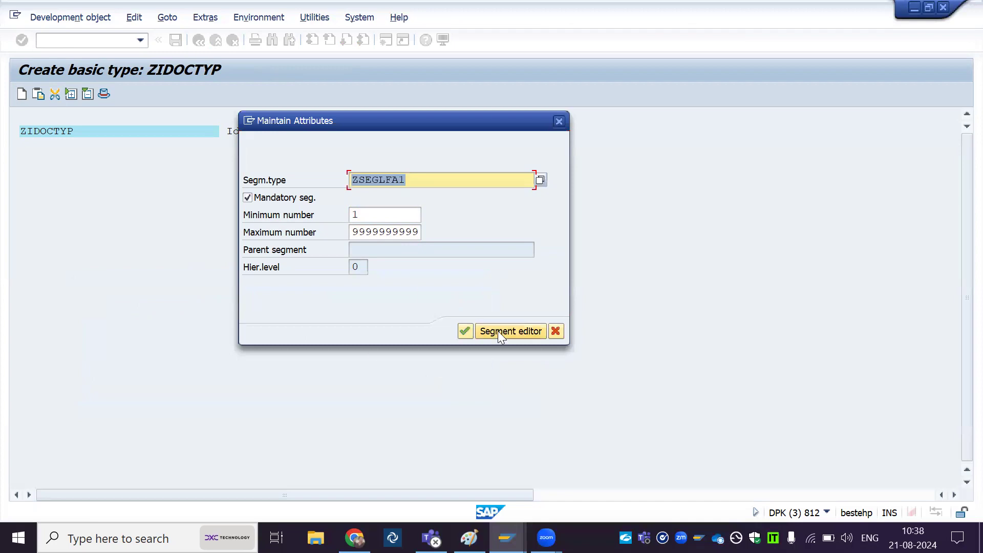
Open WE31 in a new GUI window and try to create the segment type ZSEGLFA1.
{"action": "left_click", "coordinate": [249, 122]}
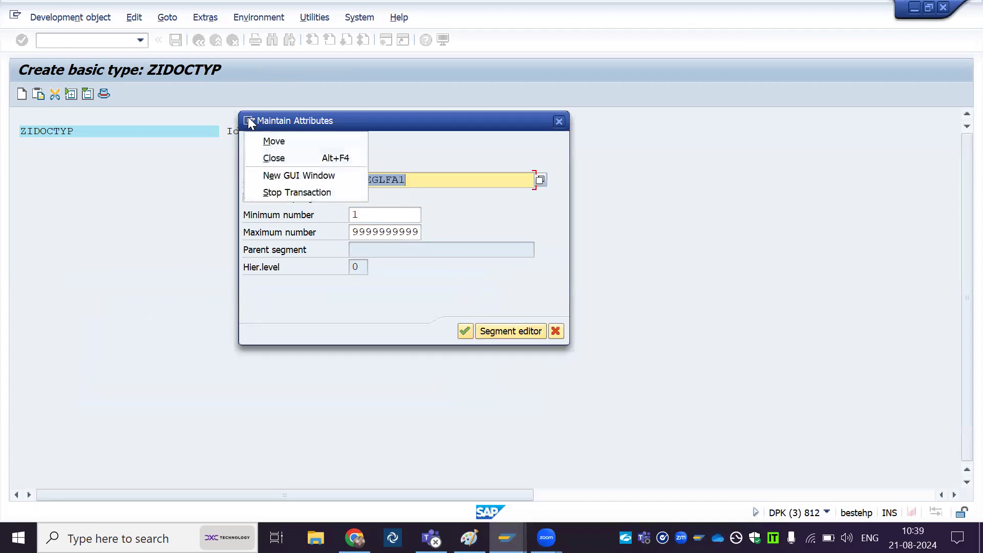
{"action": "left_click", "coordinate": [303, 173]}
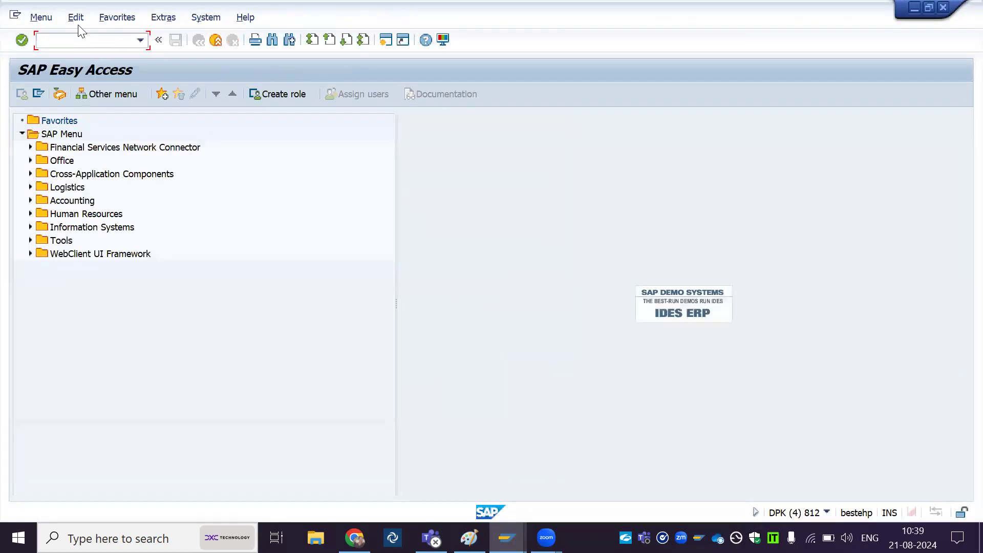
{"action": "type", "text": "we31"}
{"action": "key", "text": "Return"}
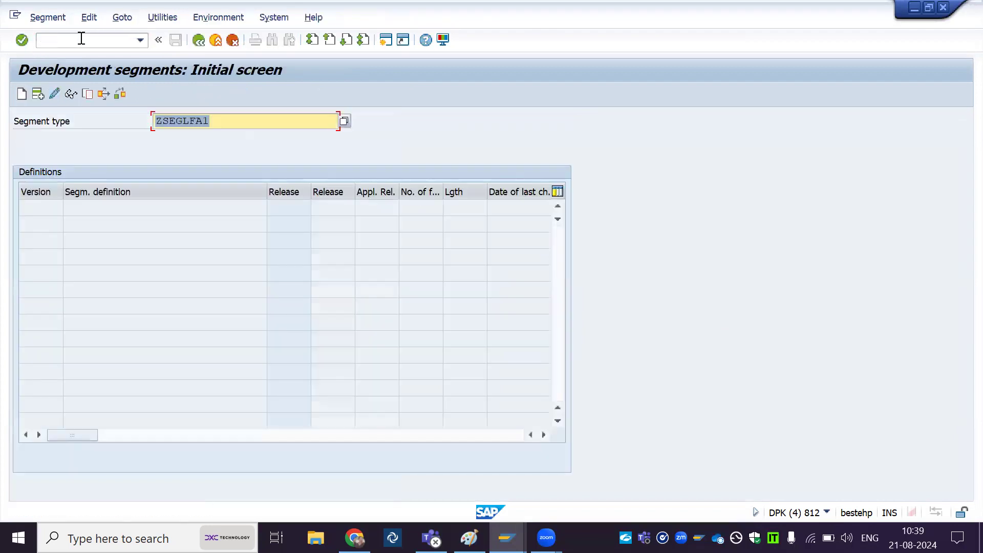
{"action": "key", "text": "ctrl+v"}
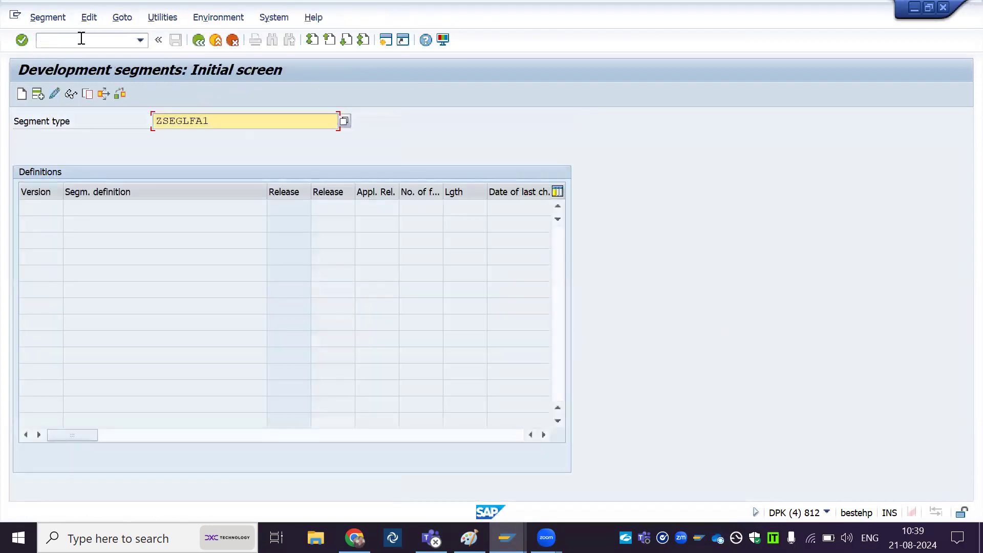
{"action": "key", "text": "Return"}
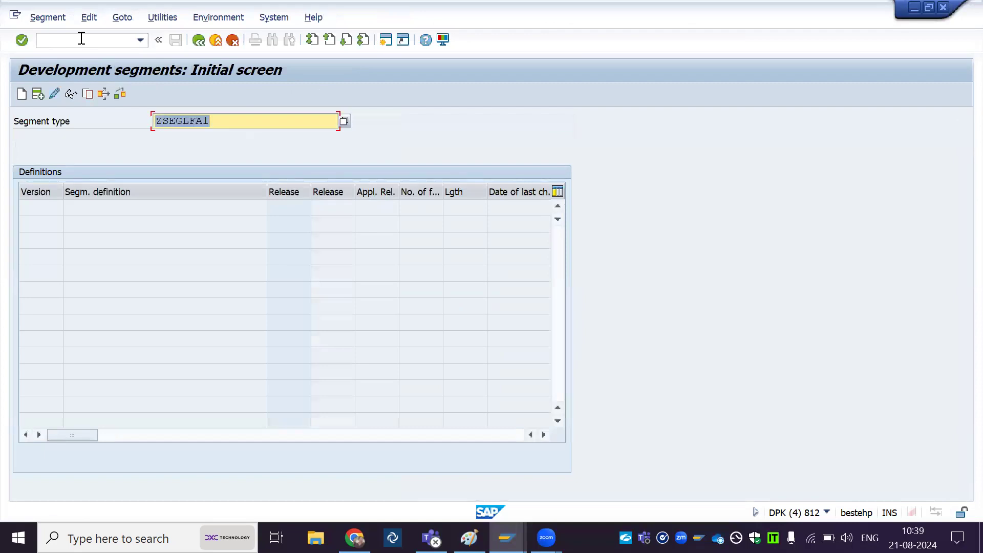
{"action": "left_click", "coordinate": [22, 94]}
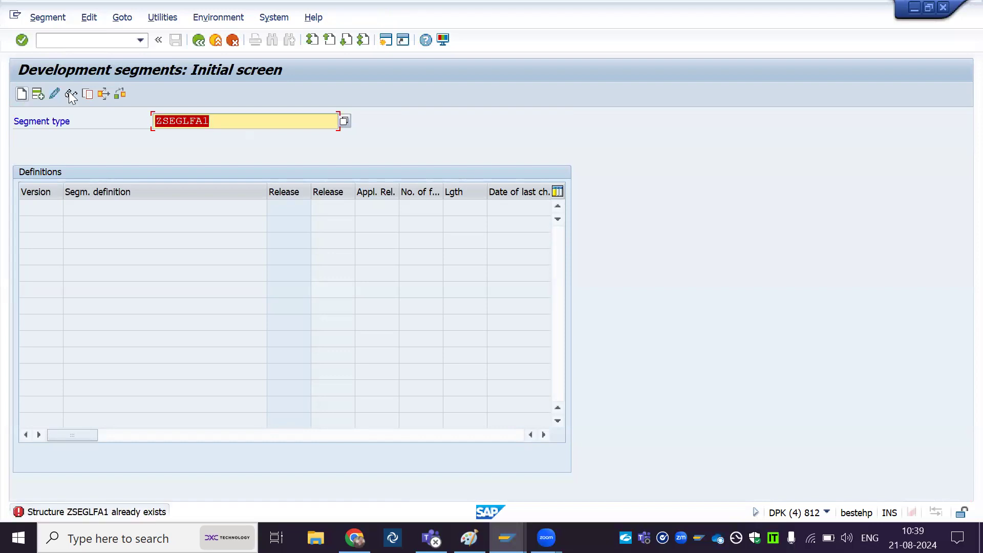
Start creating the segment type ZSEGLFA2 instead and give it the short description "segment 2".
{"action": "left_click", "coordinate": [218, 124]}
{"action": "key", "text": "BackSpace"}
{"action": "type", "text": "2"}
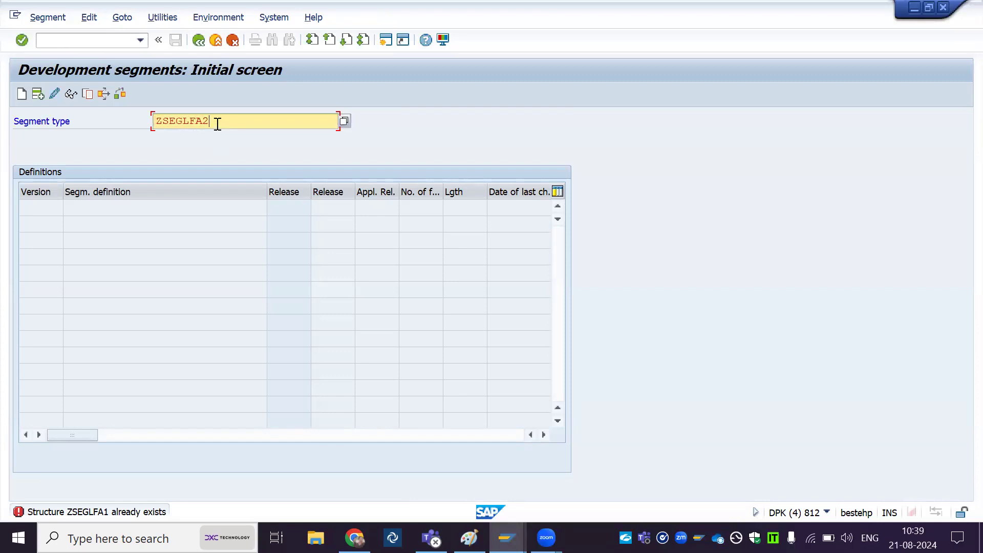
{"action": "left_click", "coordinate": [22, 94]}
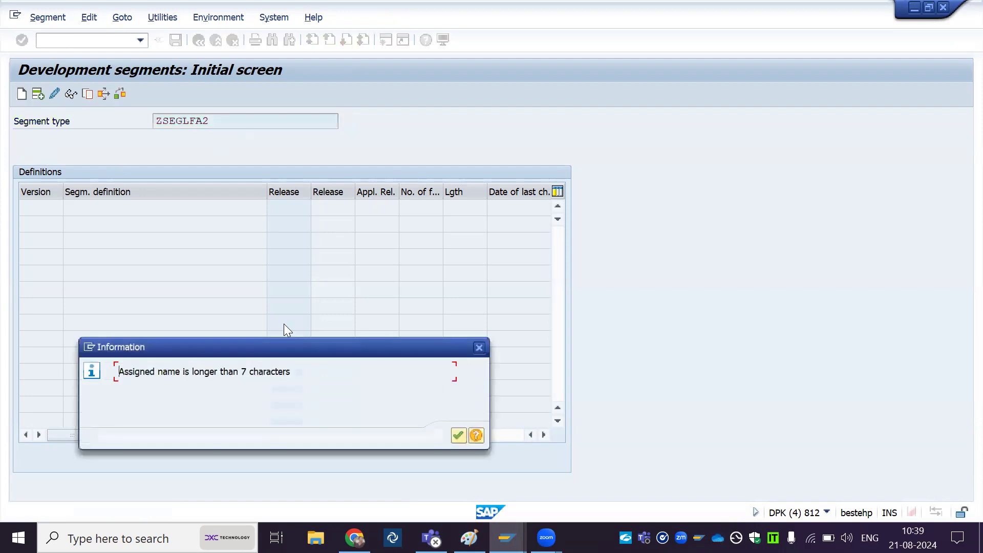
{"action": "key", "text": "Return"}
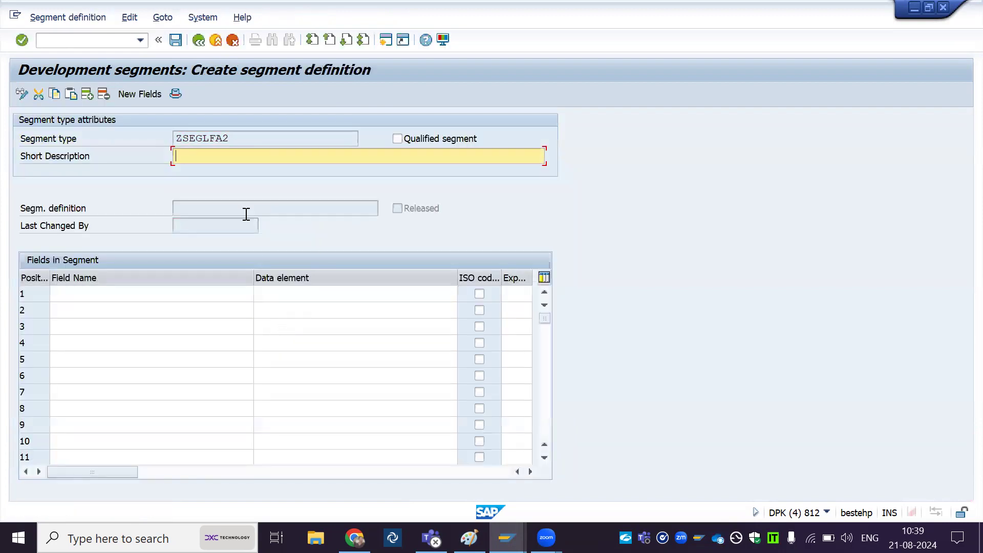
{"action": "type", "text": "segment 2"}
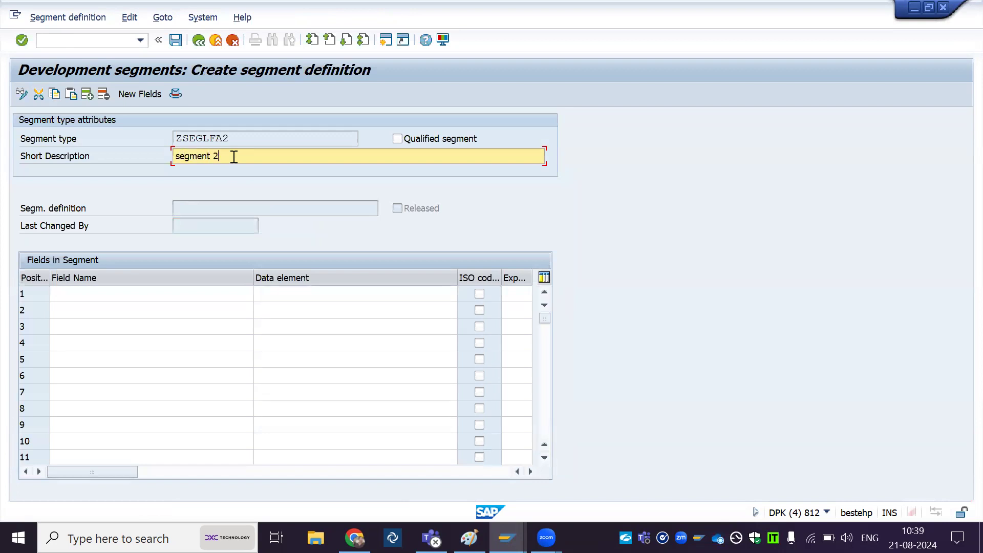
Enter lifnr as the segment's first field name with the data element lifnr.
{"action": "left_click", "coordinate": [156, 290]}
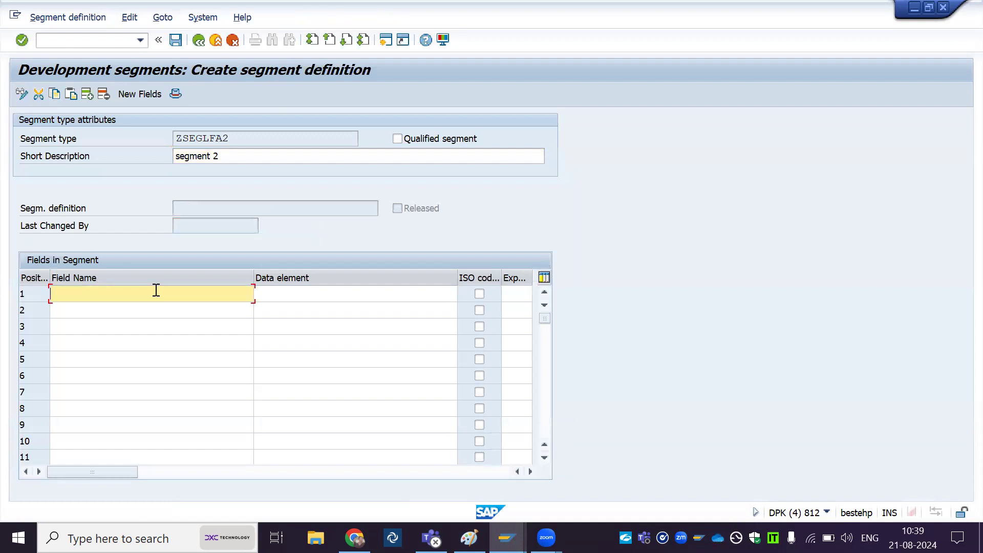
{"action": "type", "text": "lifnr"}
{"action": "left_click", "coordinate": [322, 296]}
{"action": "type", "text": "lifnr"}
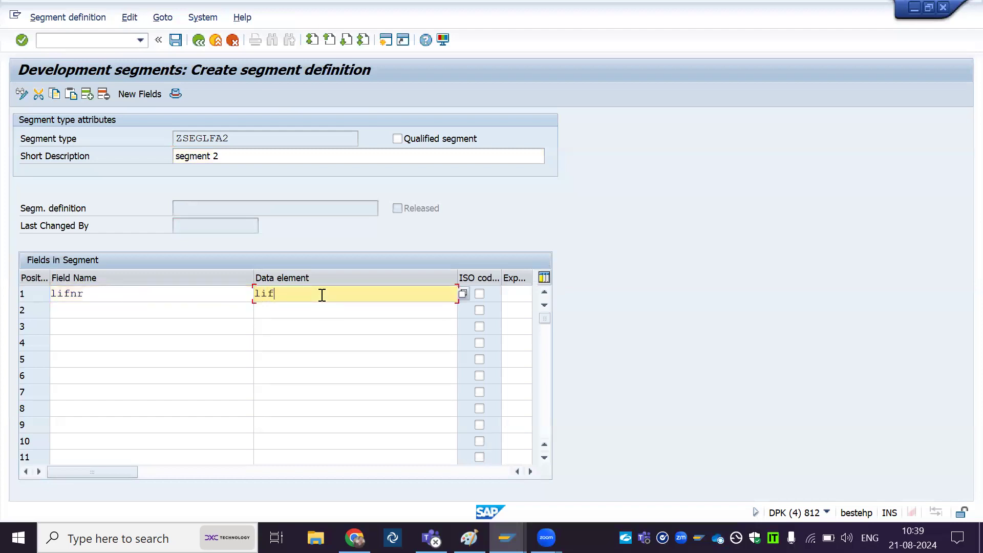
{"action": "left_click", "coordinate": [517, 293]}
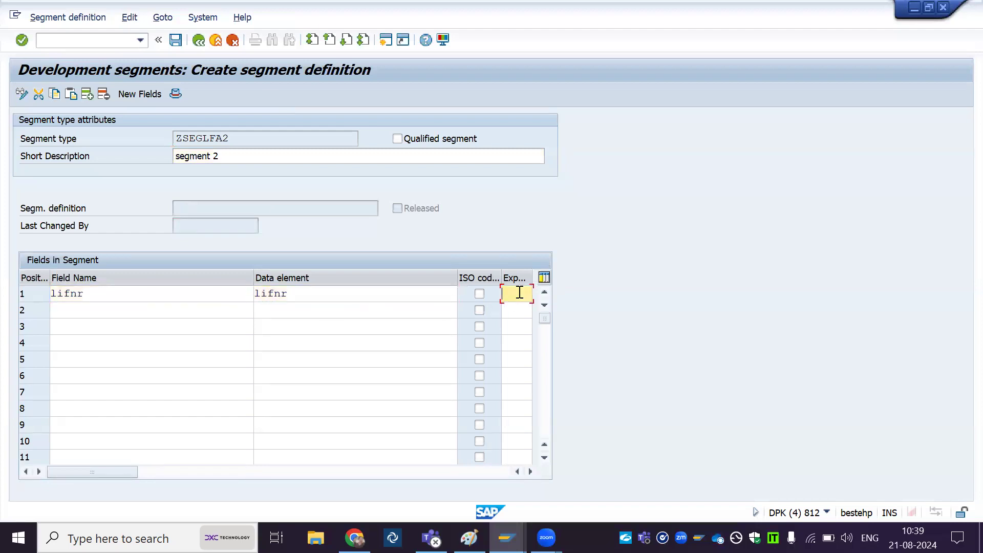
Display table lfa1 in the ABAP Dictionary in a new session, and set the lifnr field's export length to 10.
{"action": "left_click", "coordinate": [72, 40]}
{"action": "type", "text": "/owe31"}
{"action": "key", "text": "Return"}
{"action": "type", "text": "lfa1"}
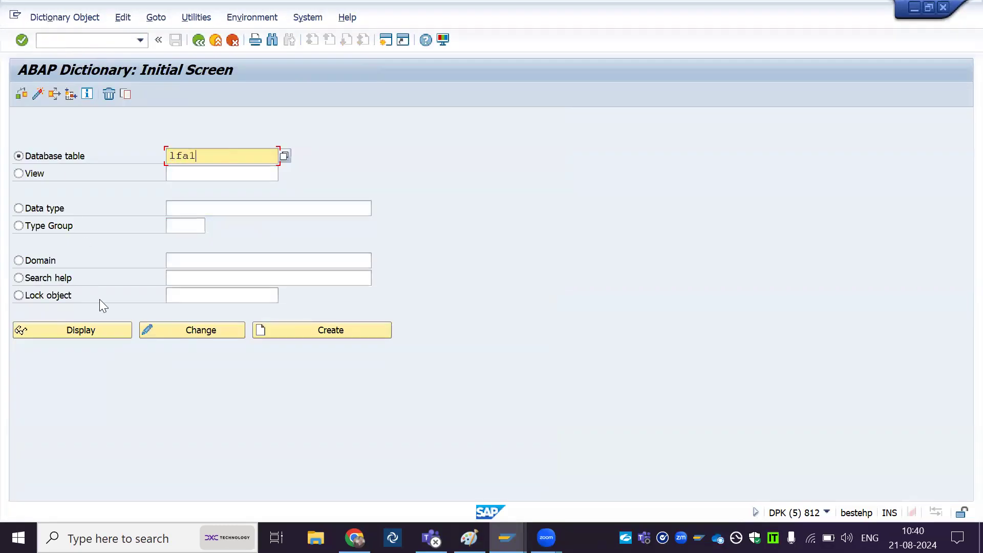
{"action": "left_click", "coordinate": [99, 331]}
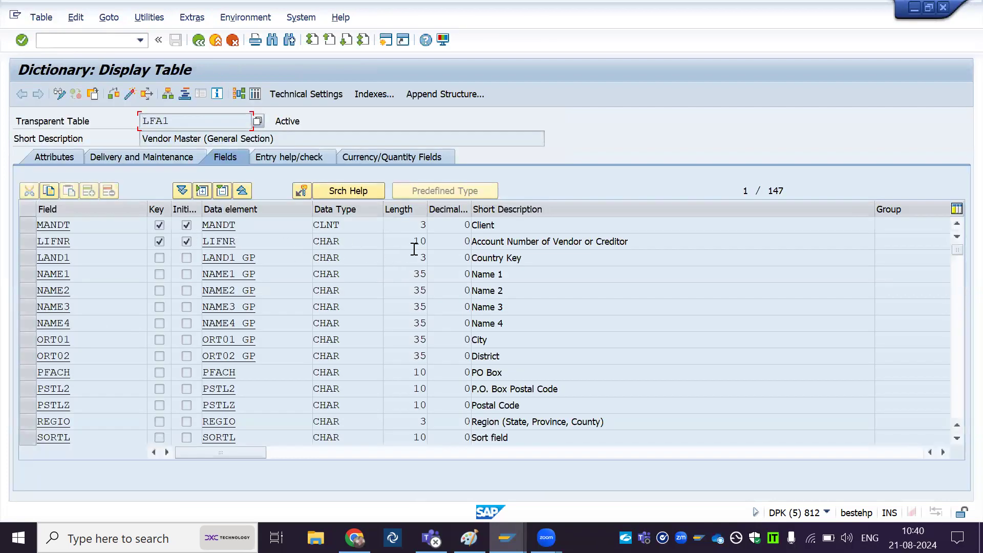
{"action": "key", "text": "alt+Tab"}
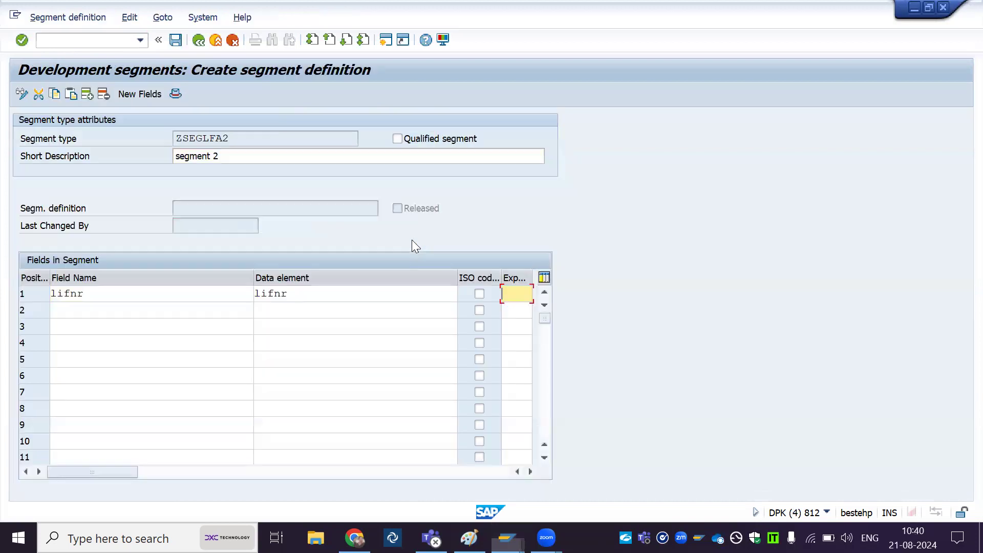
{"action": "type", "text": "10"}
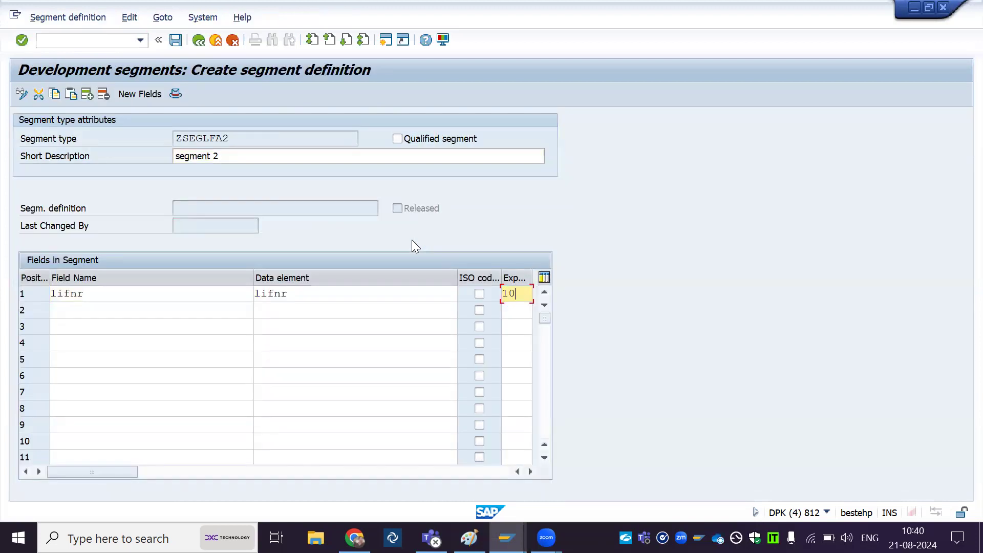
Find the field stras in table LFA1 and copy its data element name STRAS_GP.
{"action": "key", "text": "alt+Tab"}
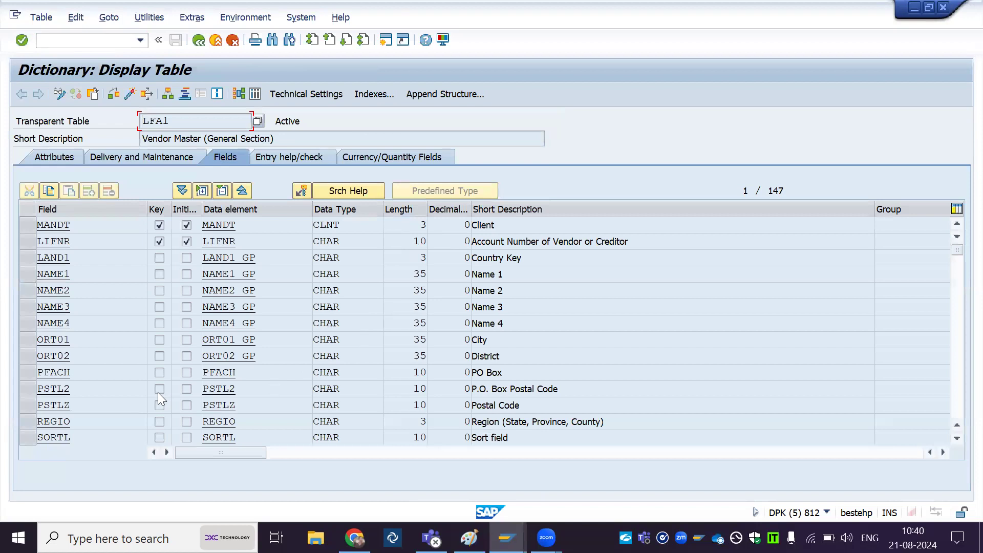
{"action": "left_click", "coordinate": [272, 38]}
{"action": "type", "text": "stras"}
{"action": "key", "text": "Return"}
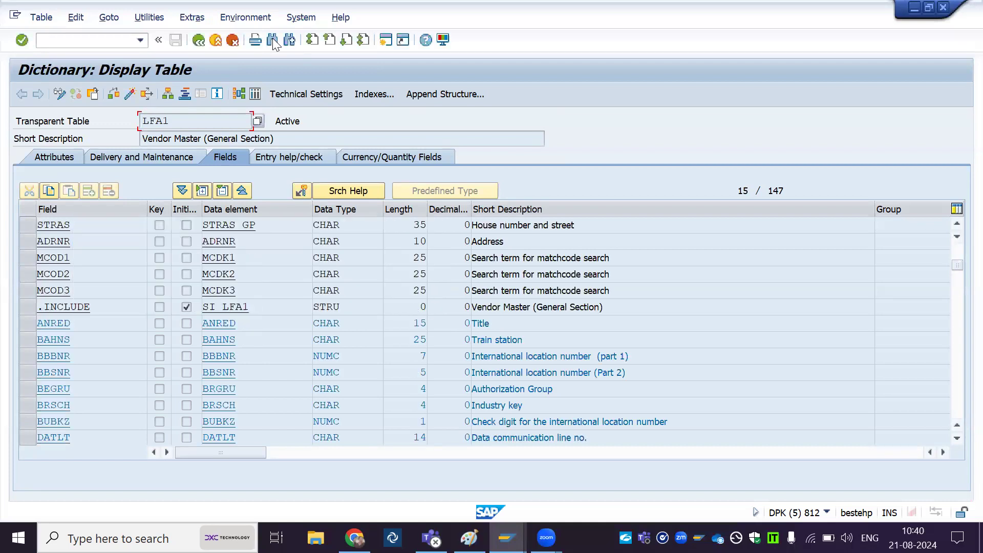
{"action": "left_click", "coordinate": [260, 223]}
{"action": "left_click_drag", "start_coordinate": [260, 224], "coordinate": [205, 225]}
{"action": "left_click", "coordinate": [206, 226]}
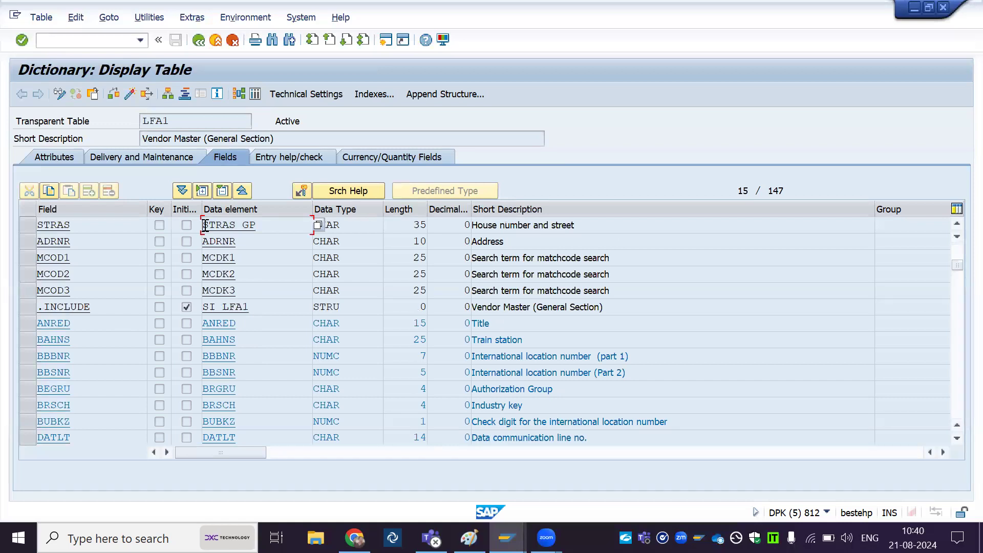
Add stras with data element STRAS_GP as the segment's second field, and return to table LFA1 to check its length.
{"action": "key", "text": "alt+Tab"}
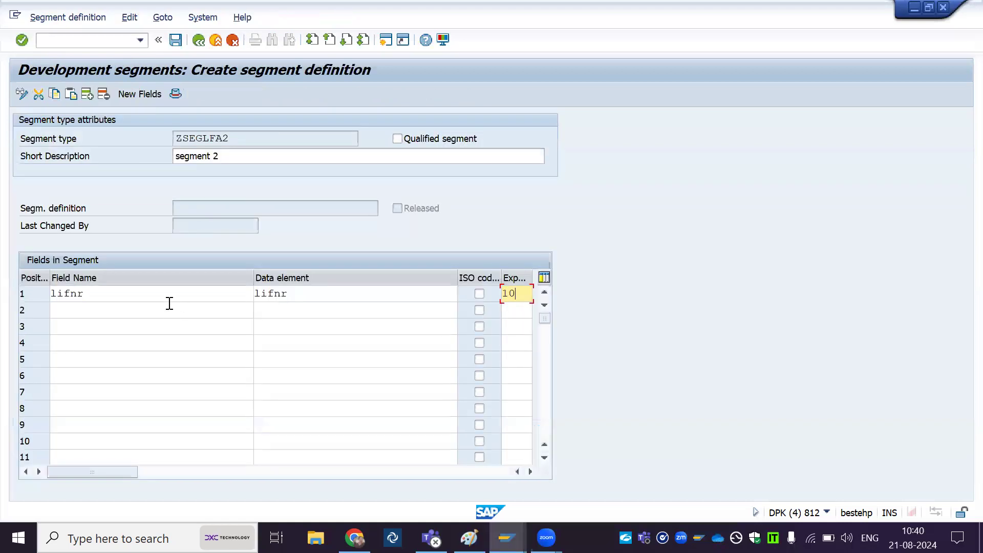
{"action": "left_click", "coordinate": [168, 309]}
{"action": "type", "text": "stras"}
{"action": "left_click", "coordinate": [309, 313]}
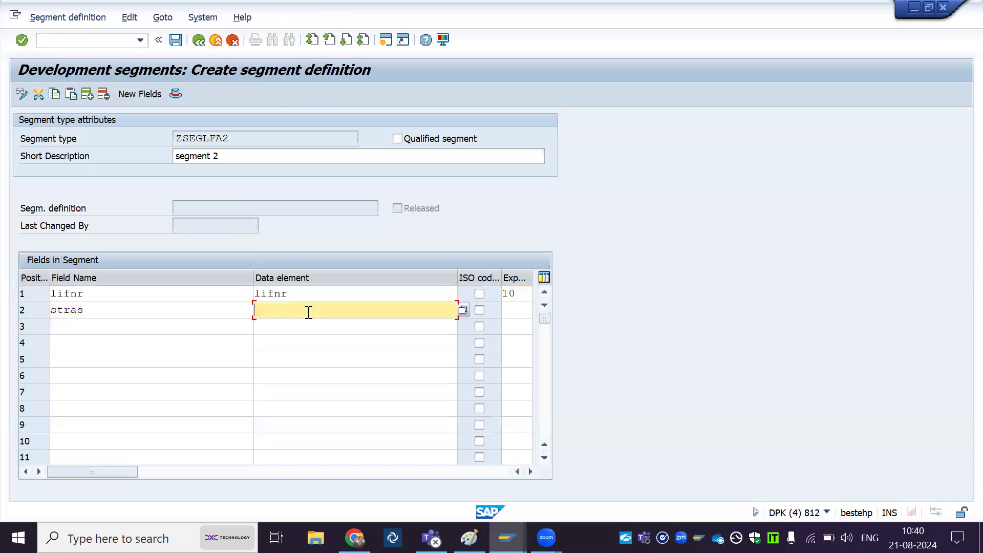
{"action": "type", "text": "STRAS_GP"}
{"action": "key", "text": "alt+Tab"}
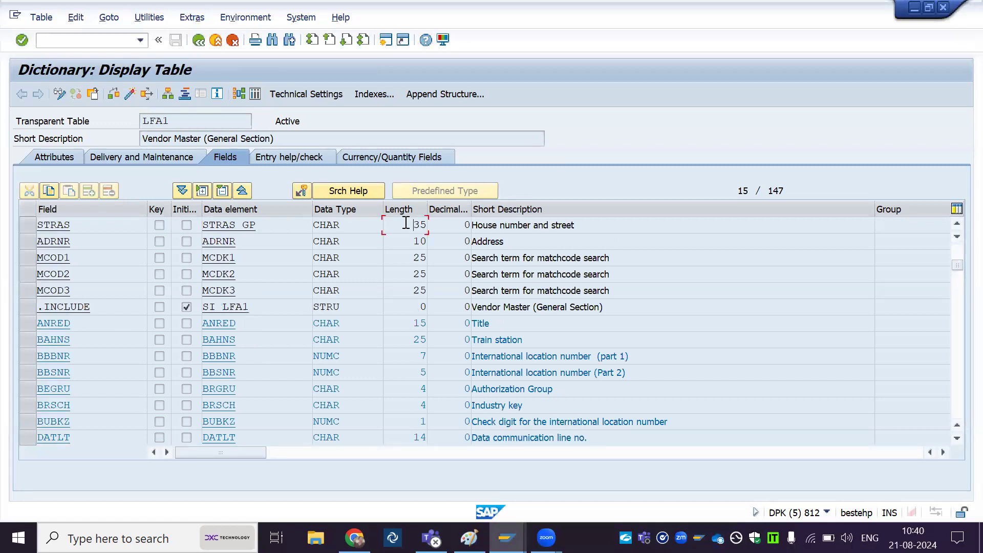
Set the export length of the segment's stras field to 35.
{"action": "key", "text": "alt+Tab"}
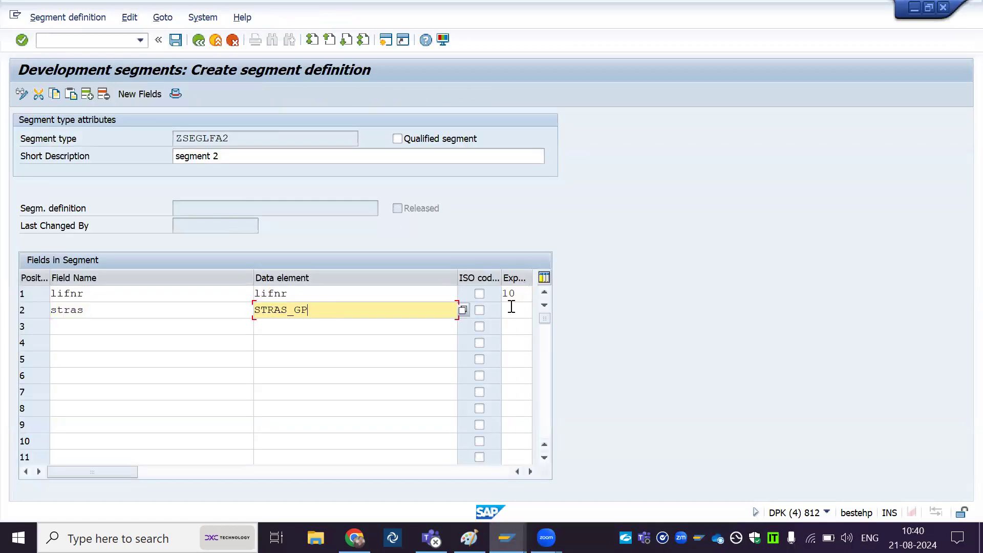
{"action": "left_click", "coordinate": [512, 307]}
{"action": "type", "text": "35"}
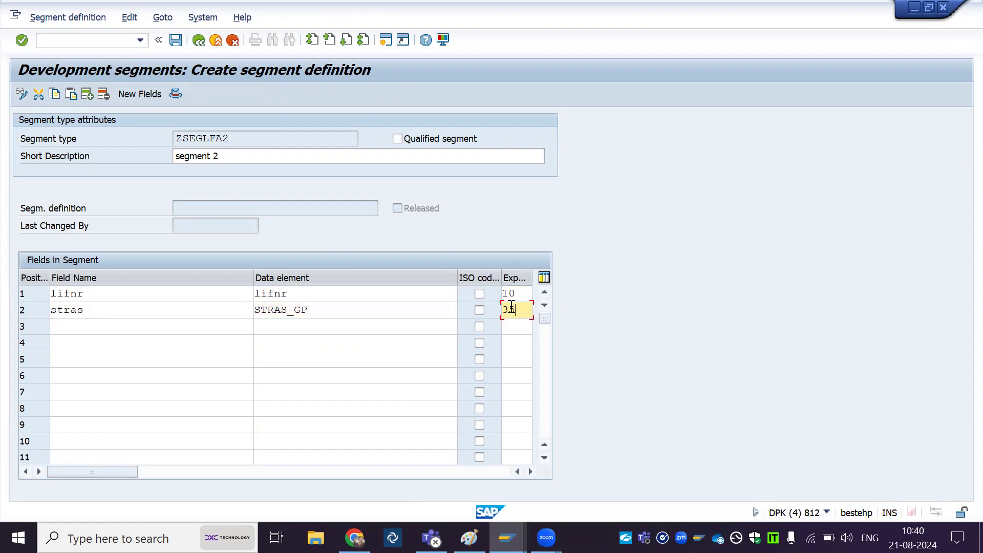
Find the city field ORT01 in table LFA1 and copy its data element name ORT01_GP.
{"action": "left_click", "coordinate": [143, 328]}
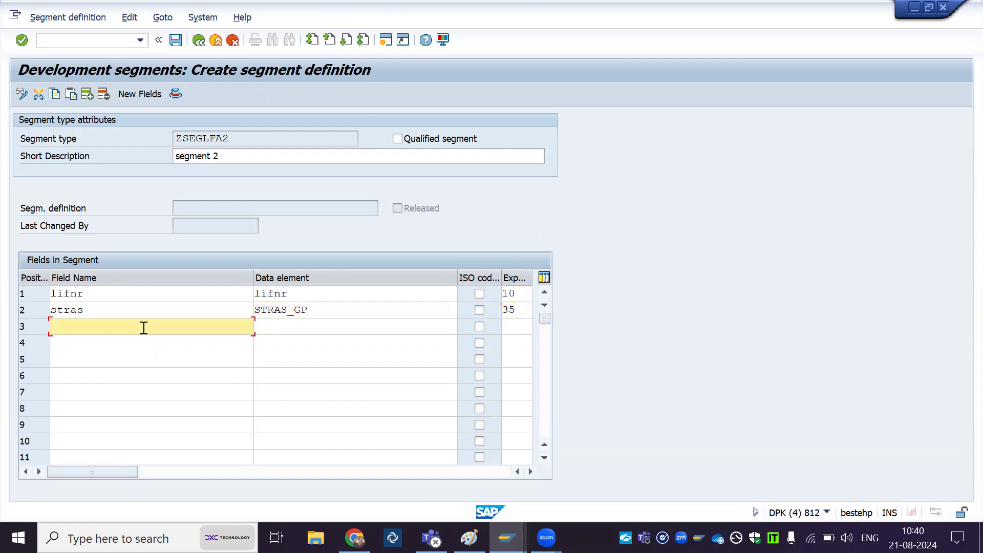
{"action": "key", "text": "alt+Tab"}
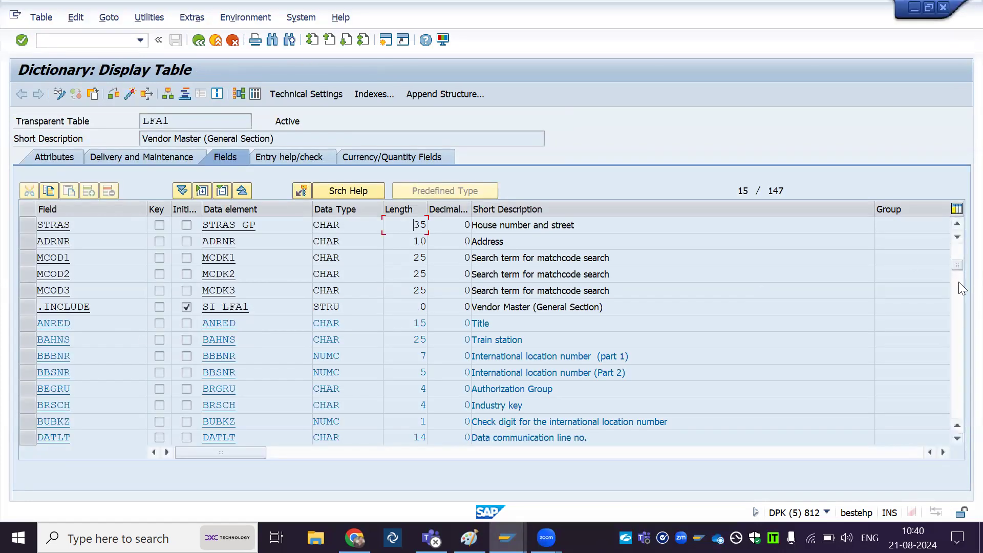
{"action": "left_click_drag", "start_coordinate": [955, 267], "coordinate": [946, 217]}
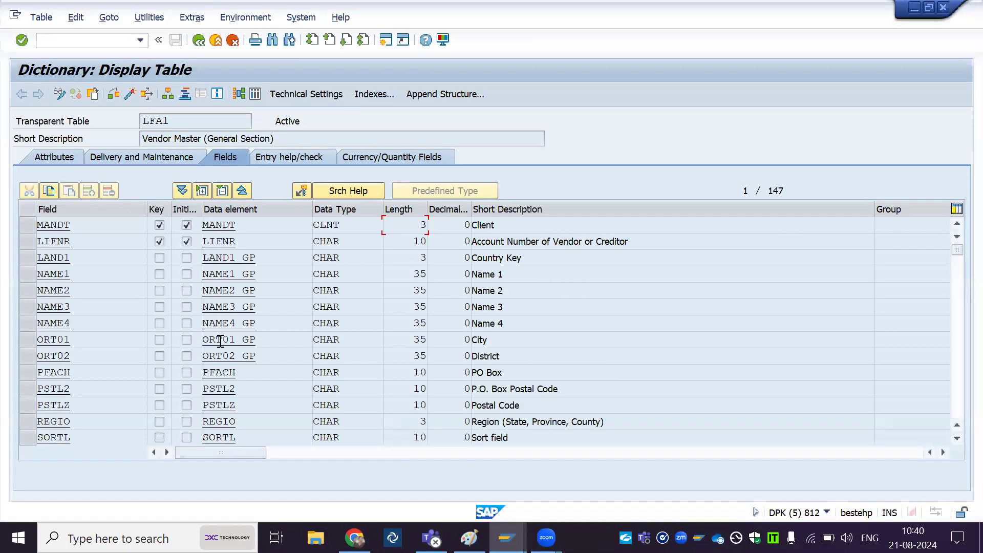
{"action": "left_click", "coordinate": [262, 339]}
{"action": "left_click_drag", "start_coordinate": [262, 339], "coordinate": [201, 340]}
{"action": "key", "text": "ctrl+c"}
{"action": "left_click", "coordinate": [201, 340]}
Add ort01 as the segment's third field with data element ORT01_GP and export length 35.
{"action": "key", "text": "alt+Tab"}
{"action": "type", "text": "ort01"}
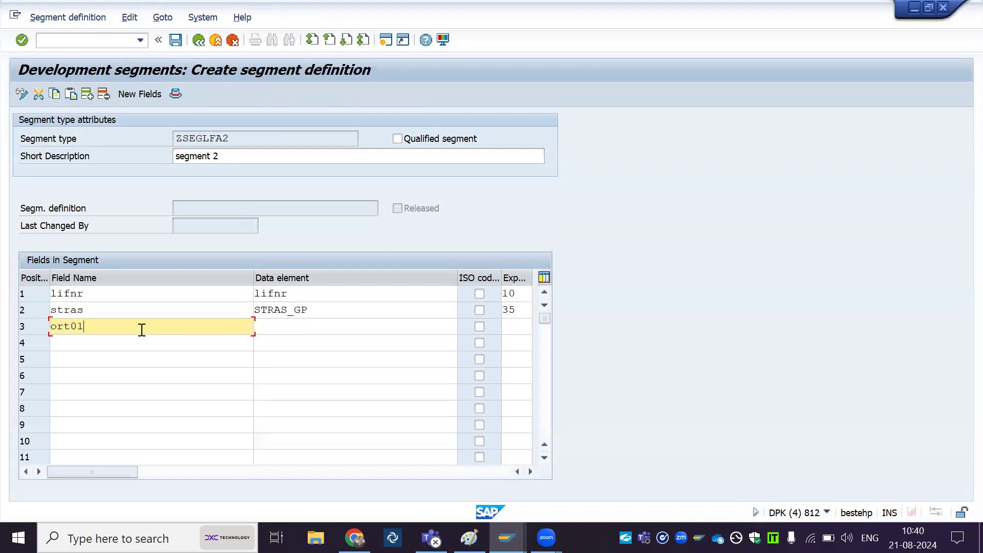
{"action": "left_click", "coordinate": [288, 331]}
{"action": "key", "text": "ctrl+v"}
{"action": "left_click", "coordinate": [523, 322]}
{"action": "type", "text": "3"}
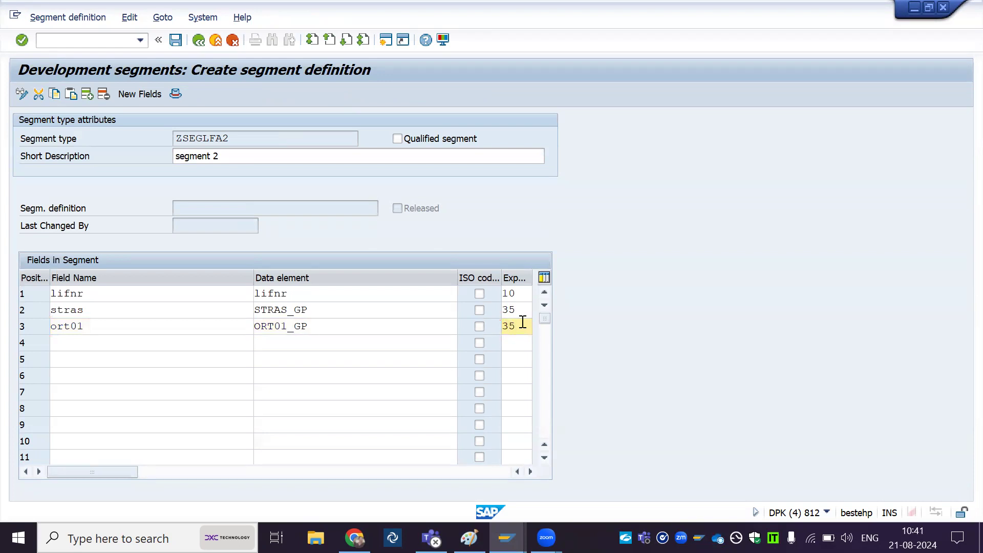
Copy the data element name LAND1_GP from table LFA1 into the segment's fourth row as its data element.
{"action": "key", "text": "alt+Tab"}
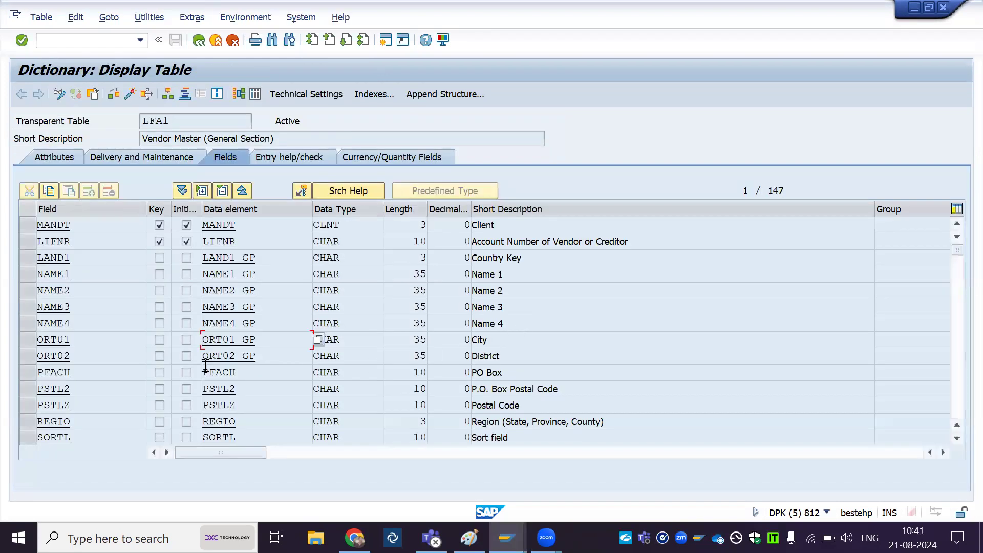
{"action": "left_click", "coordinate": [262, 256]}
{"action": "left_click_drag", "start_coordinate": [262, 256], "coordinate": [195, 258]}
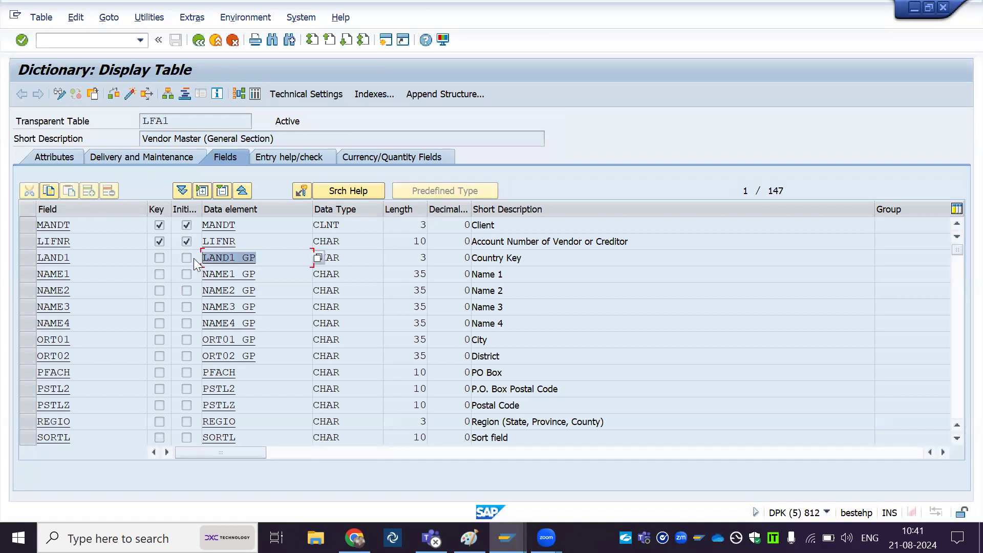
{"action": "key", "text": "ctrl+c"}
{"action": "key", "text": "alt+Tab"}
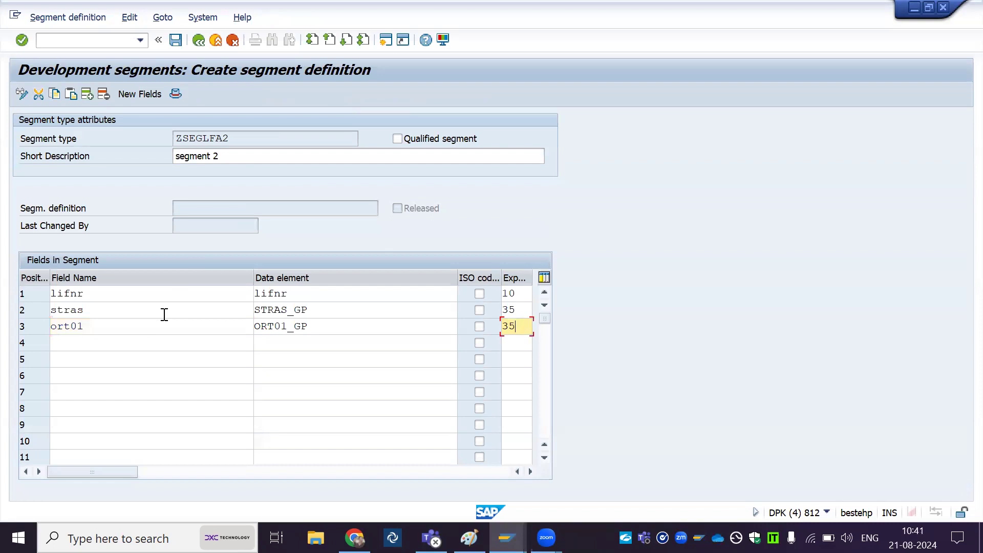
{"action": "left_click", "coordinate": [291, 348]}
{"action": "key", "text": "ctrl+v"}
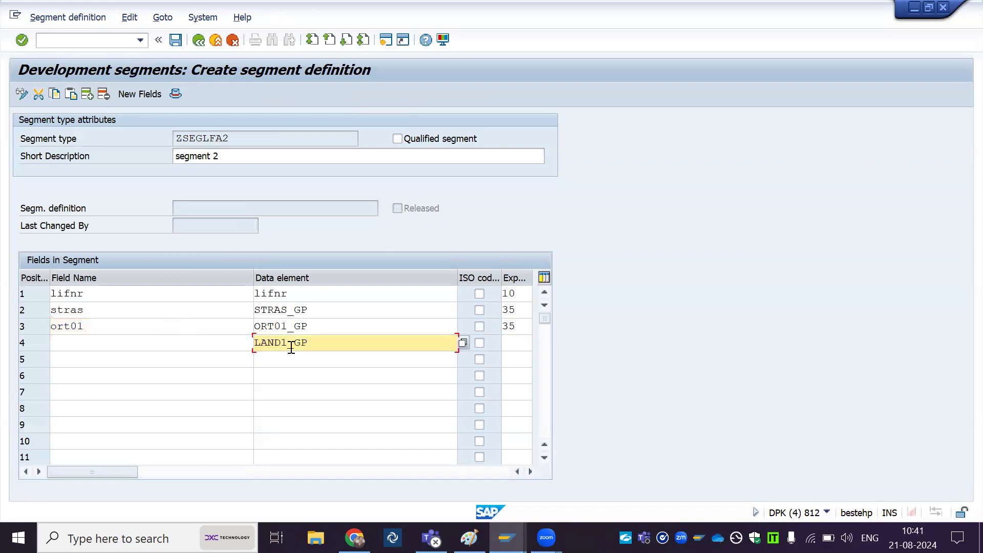
Name the segment's fourth field land1, set its export length to 3, and confirm the field entries.
{"action": "left_click", "coordinate": [132, 346]}
{"action": "type", "text": "land1"}
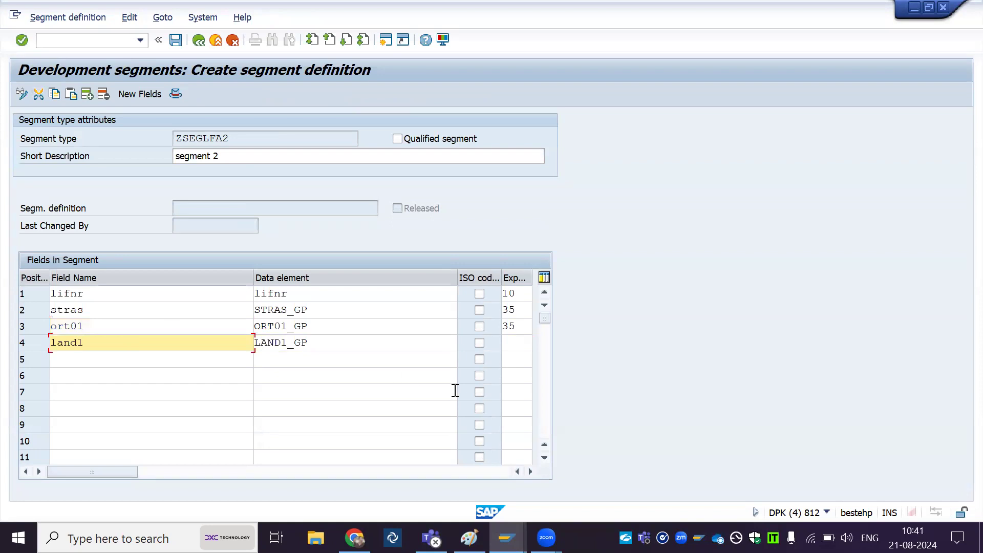
{"action": "left_click", "coordinate": [521, 345]}
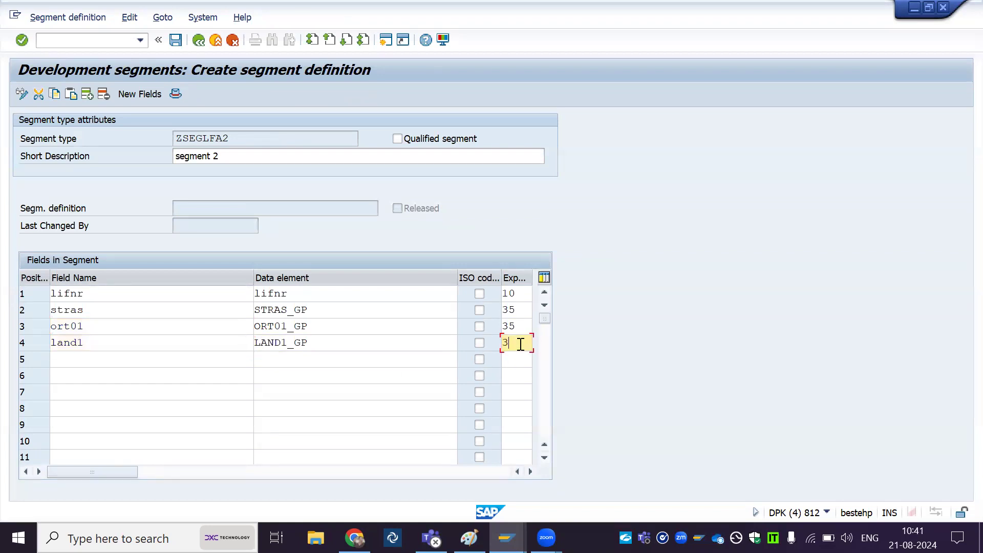
{"action": "type", "text": "3"}
{"action": "key", "text": "Return"}
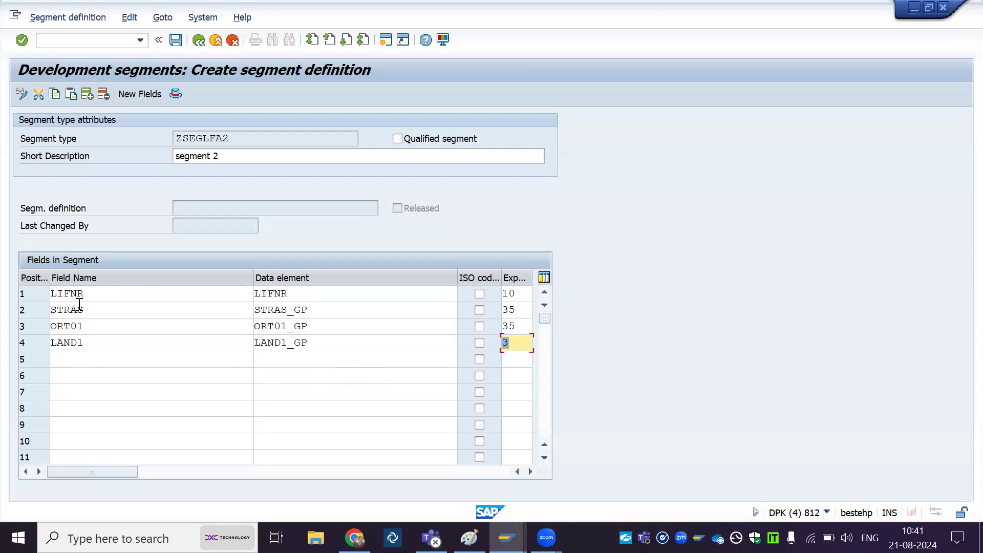
Save segment ZSEGLFA2 with the proposed responsible persons, assigning it to the first suggested package and the proposed transport request.
{"action": "left_click", "coordinate": [176, 41]}
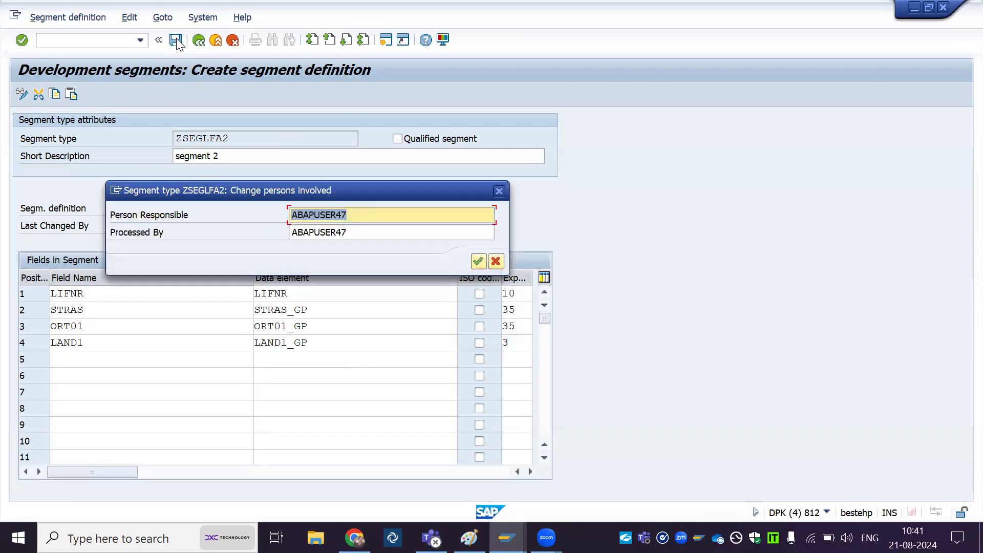
{"action": "left_click", "coordinate": [478, 262]}
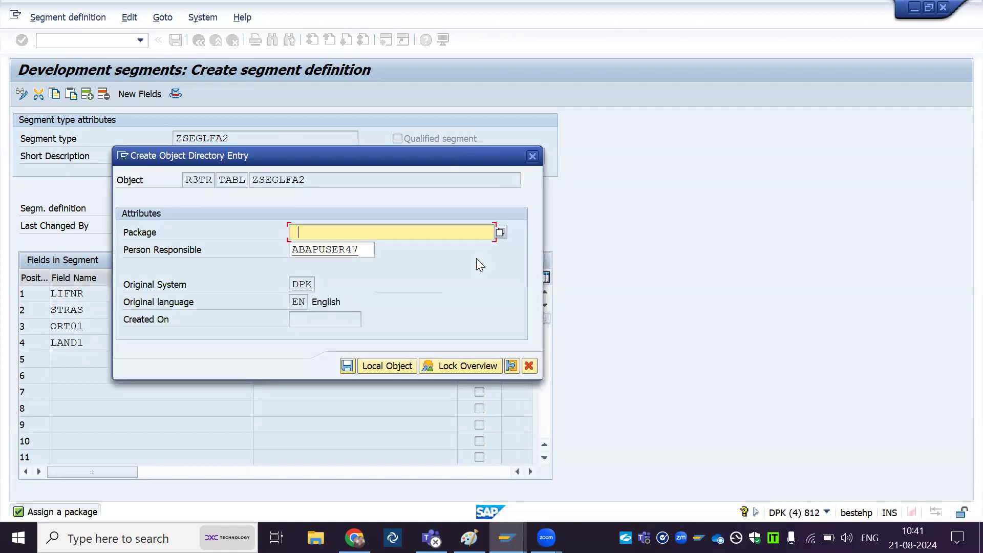
{"action": "key", "text": "BackSpace"}
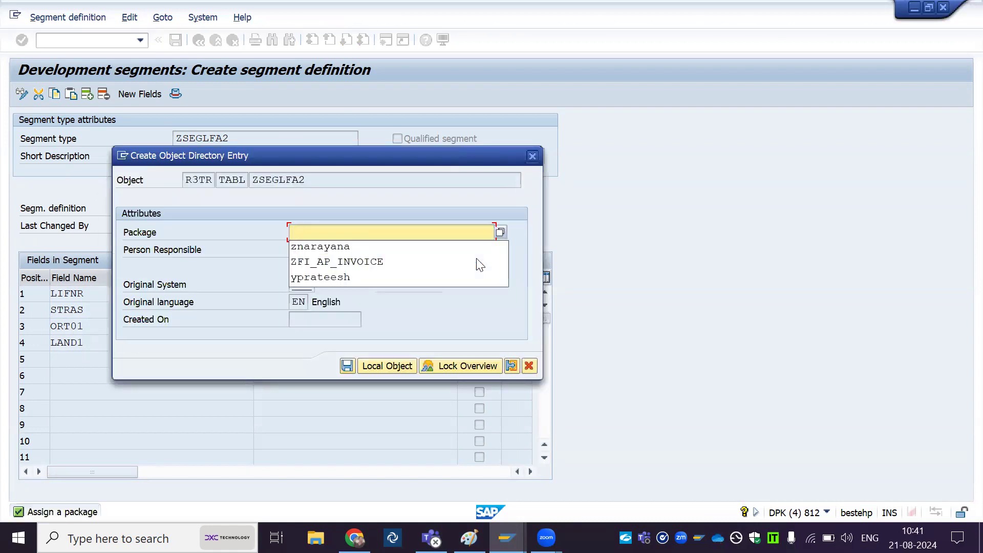
{"action": "left_click", "coordinate": [371, 246]}
{"action": "left_click", "coordinate": [348, 365]}
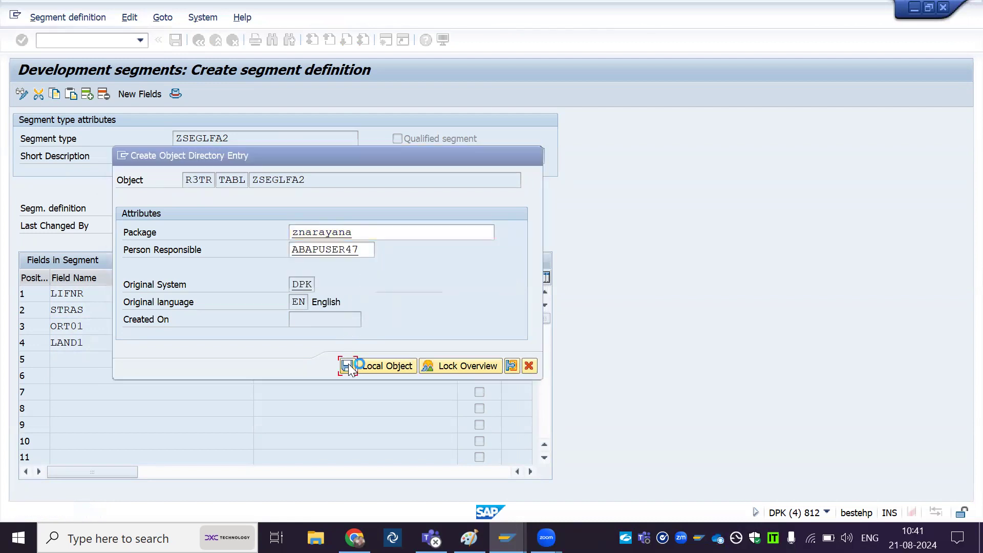
{"action": "left_click", "coordinate": [339, 265]}
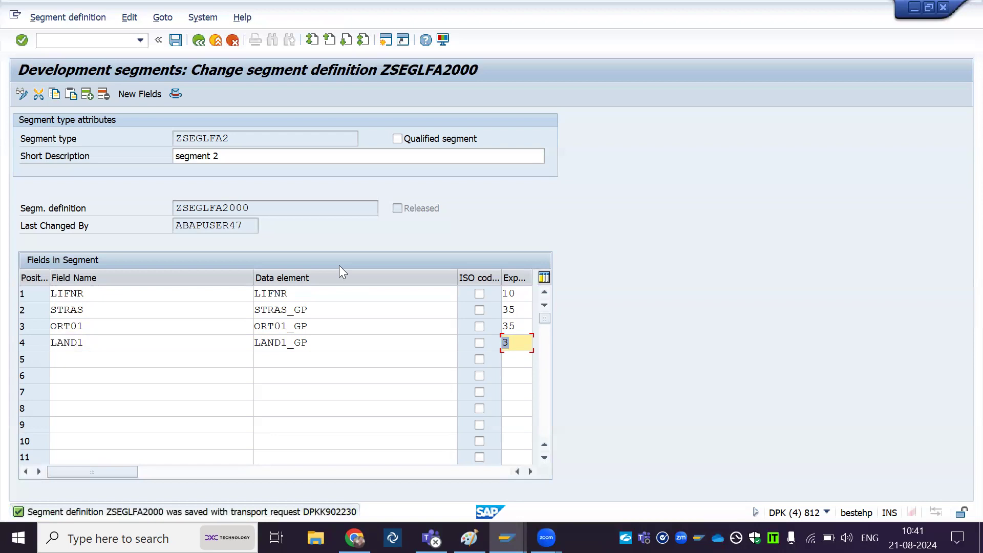
{"action": "key", "text": "alt+Tab"}
{"action": "key", "text": "alt+Tab"}
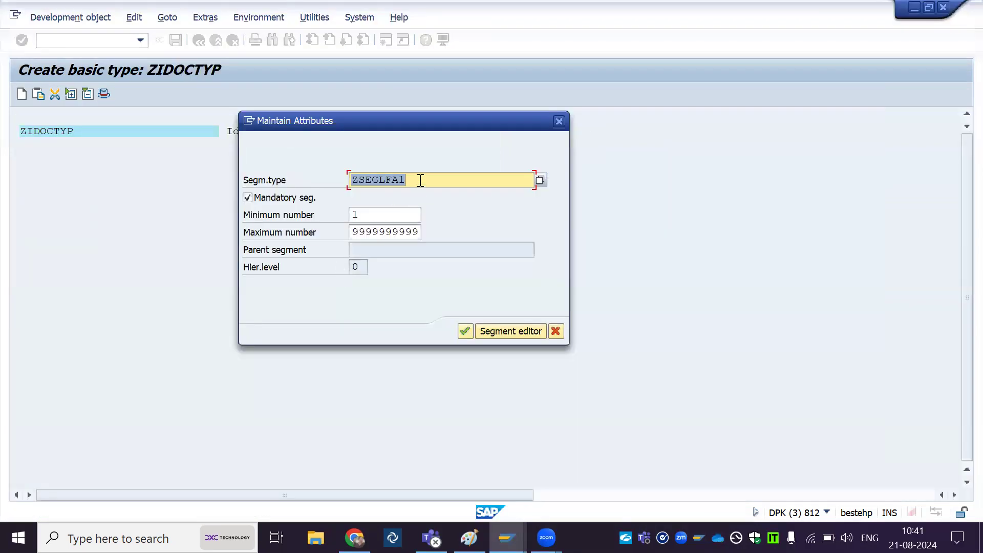
{"action": "left_click", "coordinate": [420, 183]}
{"action": "key", "text": "BackSpace"}
{"action": "type", "text": "2"}
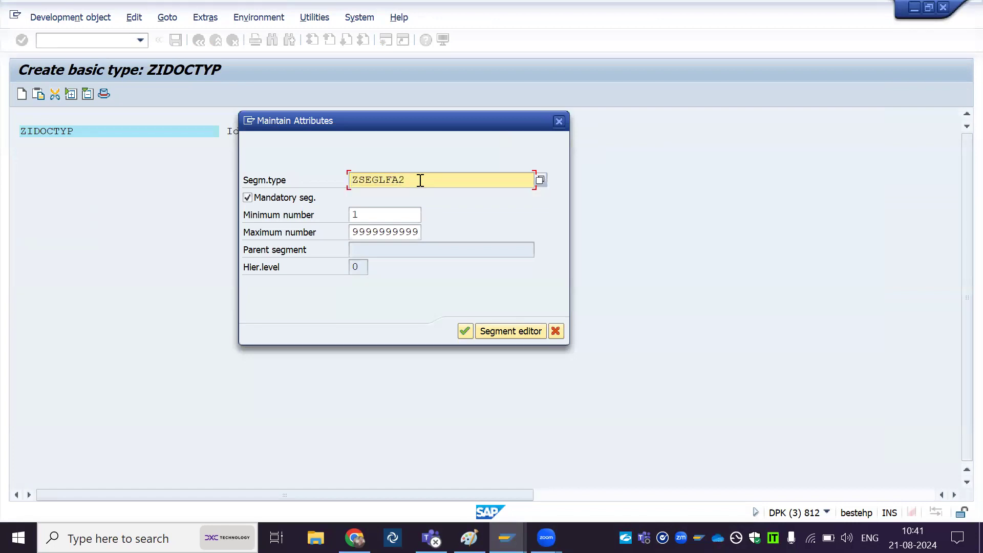
{"action": "left_click", "coordinate": [466, 332]}
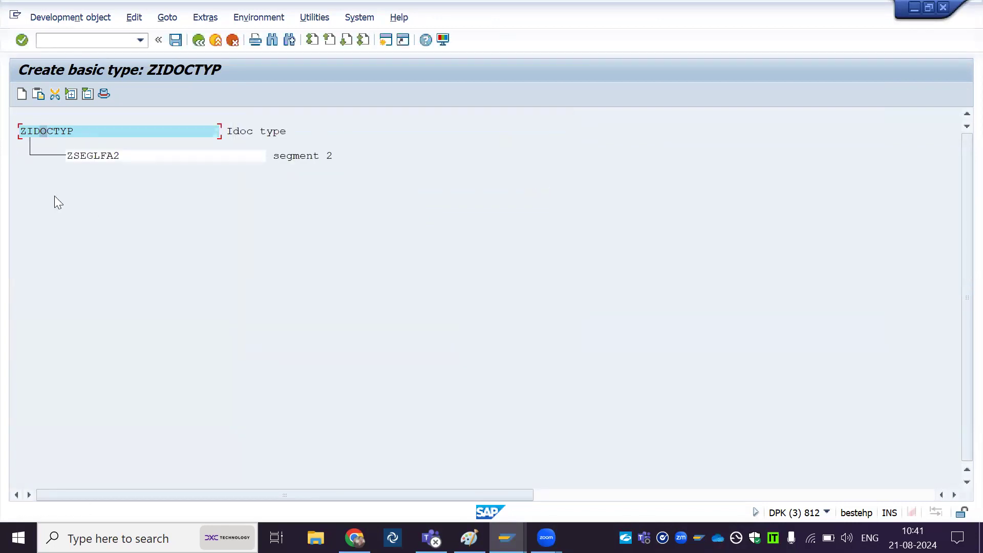
{"action": "left_click", "coordinate": [89, 156]}
{"action": "left_click", "coordinate": [49, 130]}
Check the transaction list in Paint, go to transaction WE81 in SAP, and switch the logical message types view to change mode.
{"action": "key", "text": "alt+Tab"}
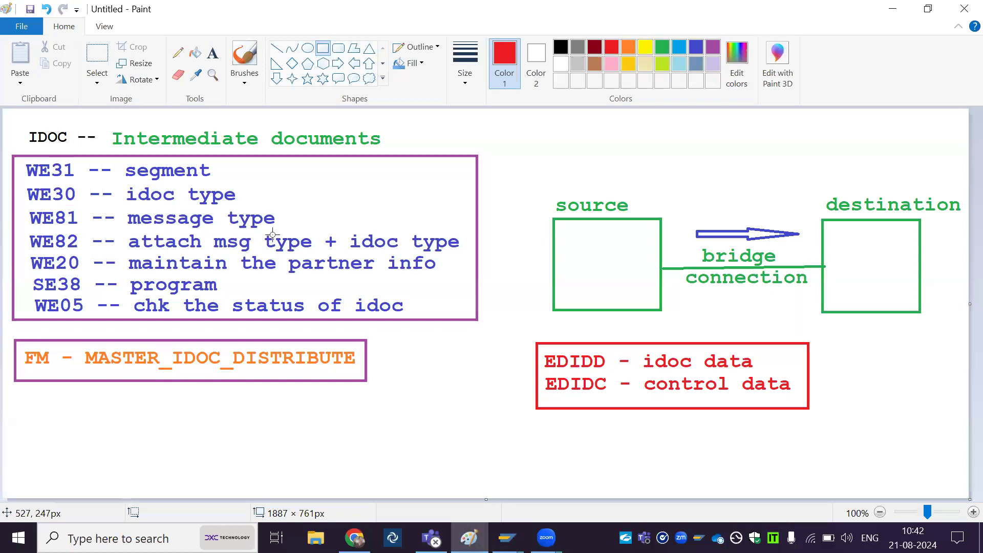
{"action": "key", "text": "alt+Tab"}
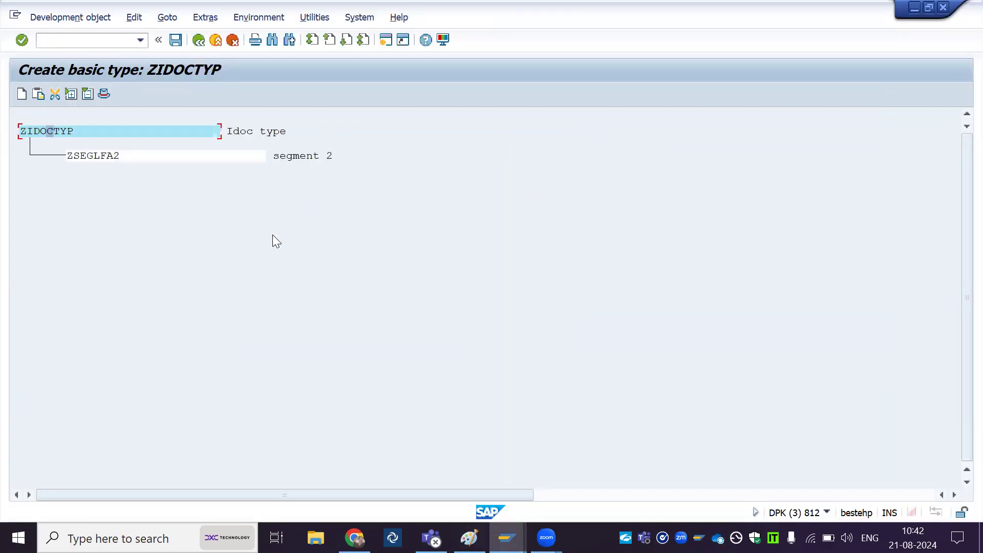
{"action": "left_click", "coordinate": [82, 42]}
{"action": "type", "text": "/nwe81"}
{"action": "key", "text": "Return"}
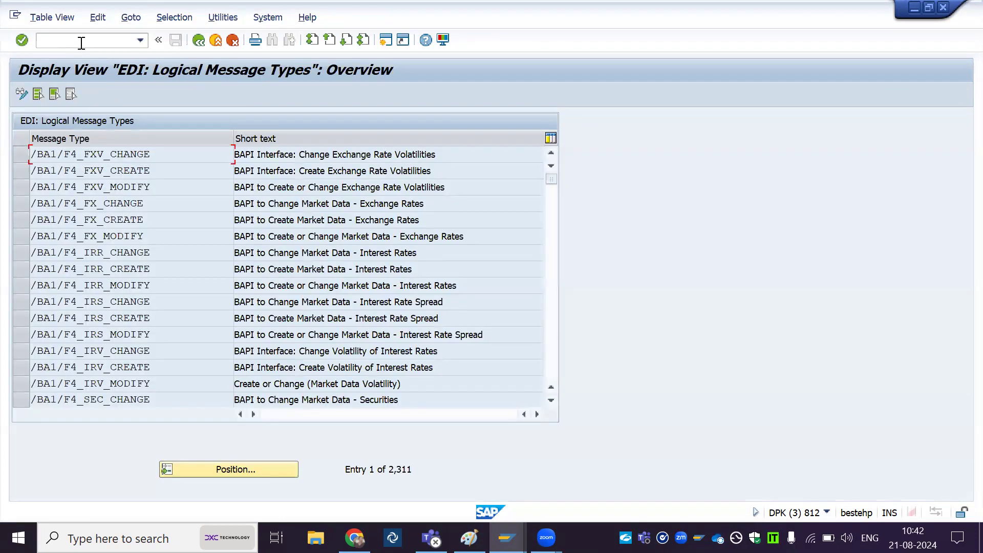
{"action": "left_click", "coordinate": [21, 94]}
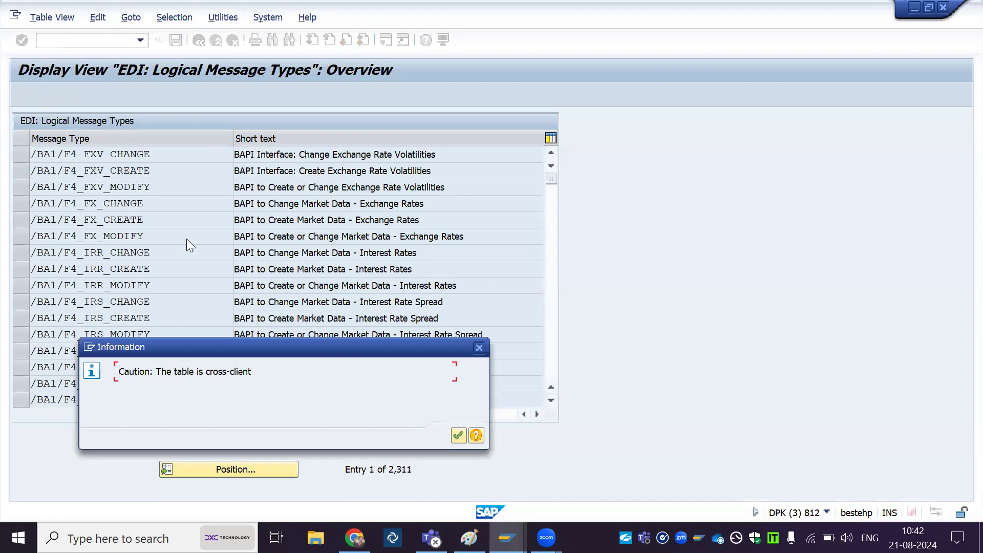
{"action": "key", "text": "Return"}
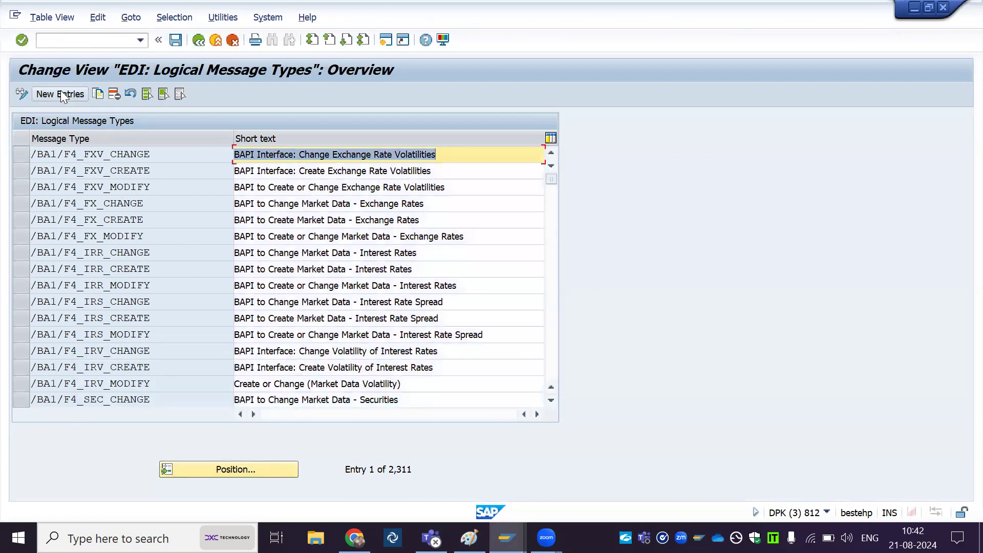
Create the message type ZMSGTYP2 with the short text "message type" and save it in the proposed workbench request.
{"action": "left_click", "coordinate": [59, 96]}
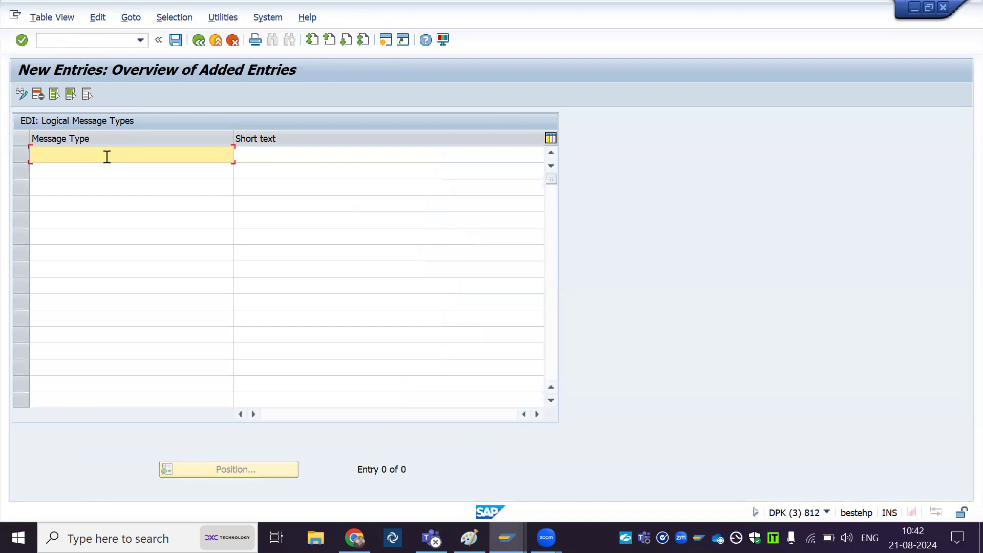
{"action": "type", "text": "ZMSGTYP2"}
{"action": "left_click", "coordinate": [290, 159]}
{"action": "type", "text": "message type"}
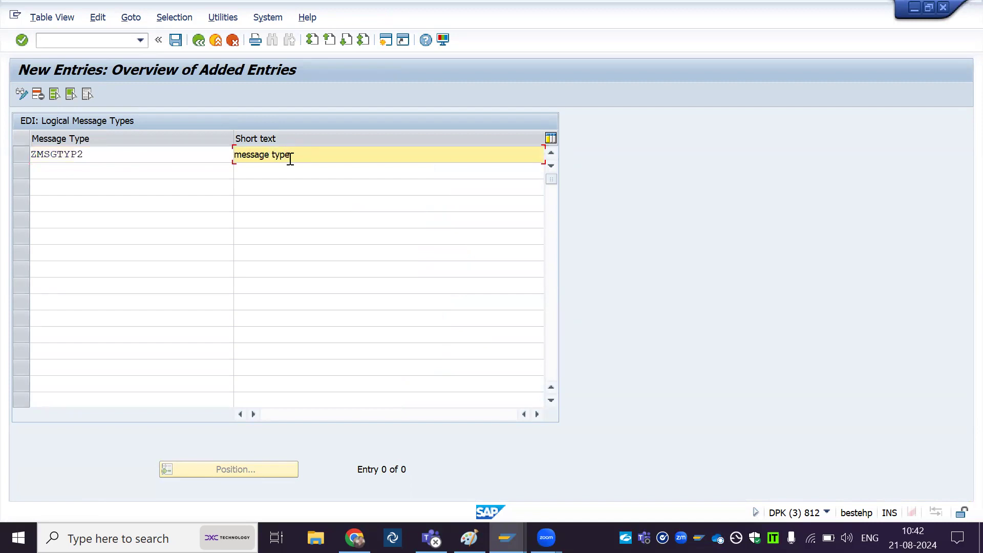
{"action": "left_click", "coordinate": [174, 40]}
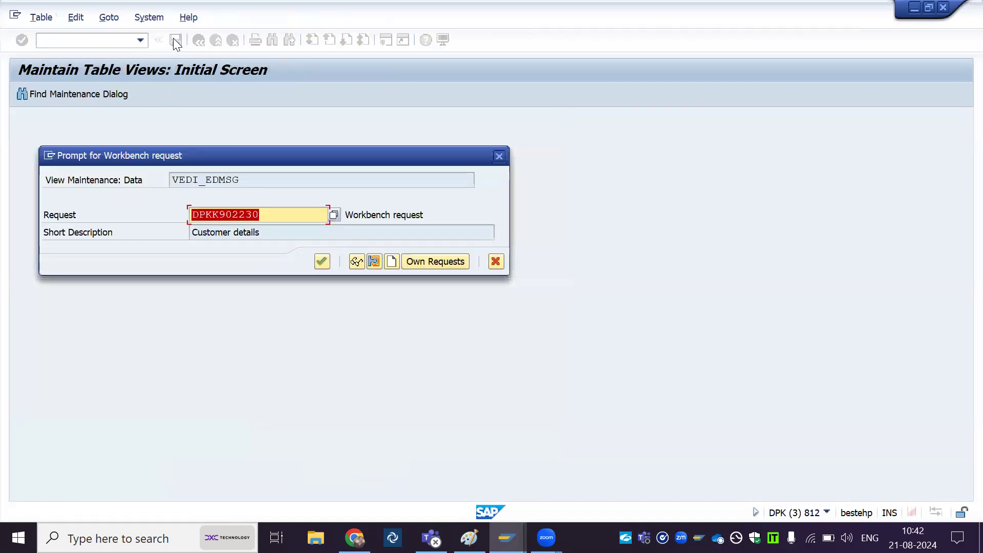
{"action": "left_click", "coordinate": [321, 261]}
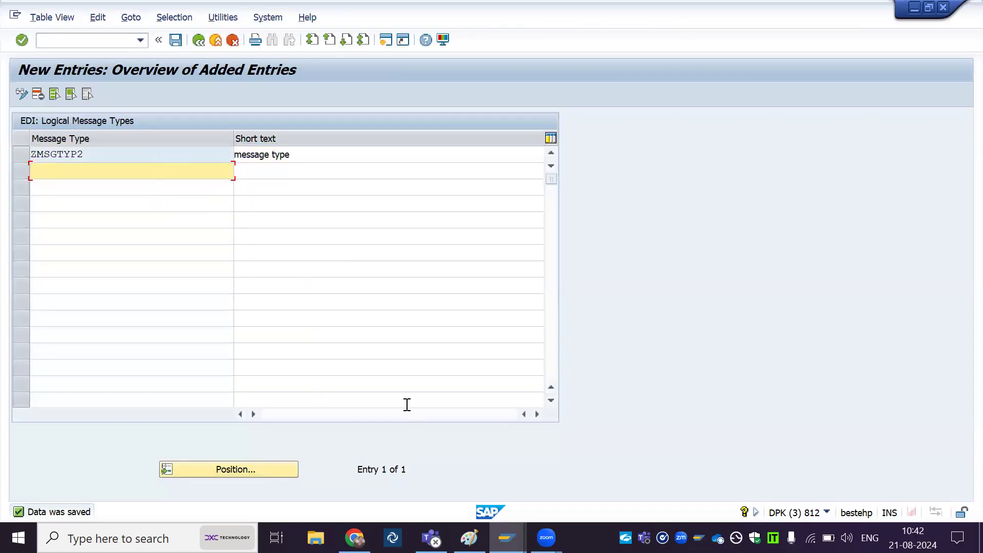
Check the transaction list in Paint, then copy the message type name ZMSGTYP2 from the new entry in SAP.
{"action": "key", "text": "alt+Tab"}
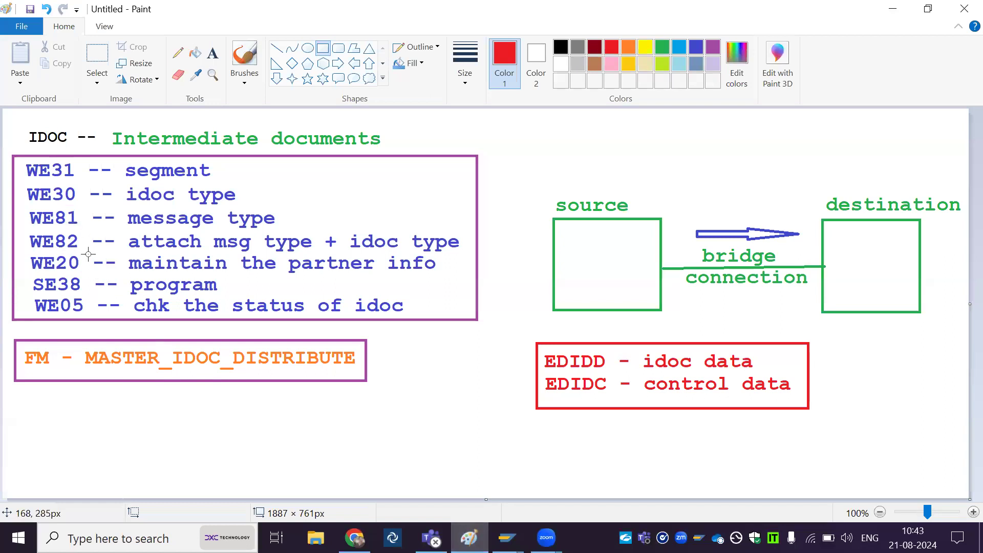
{"action": "key", "text": "alt+Tab"}
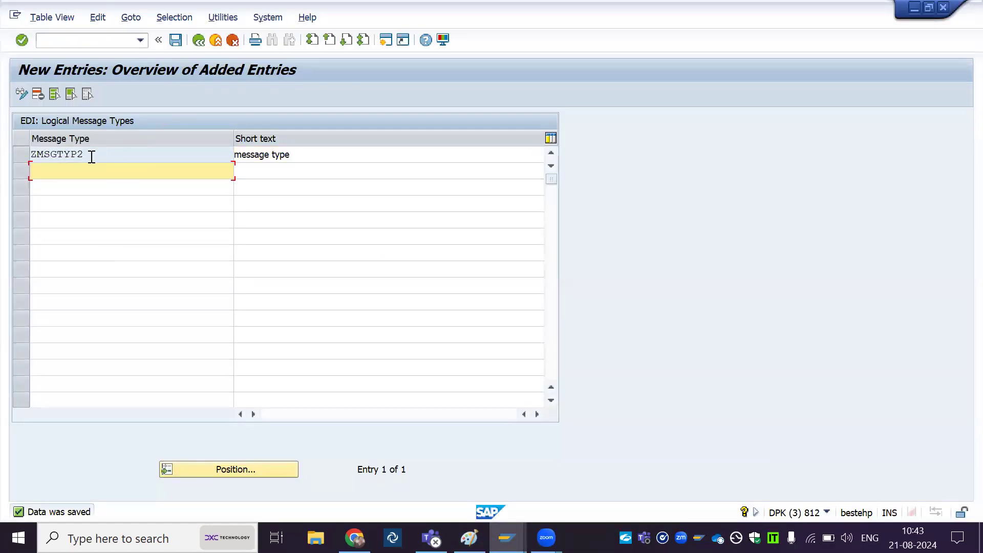
{"action": "left_click_drag", "start_coordinate": [92, 157], "coordinate": [23, 162]}
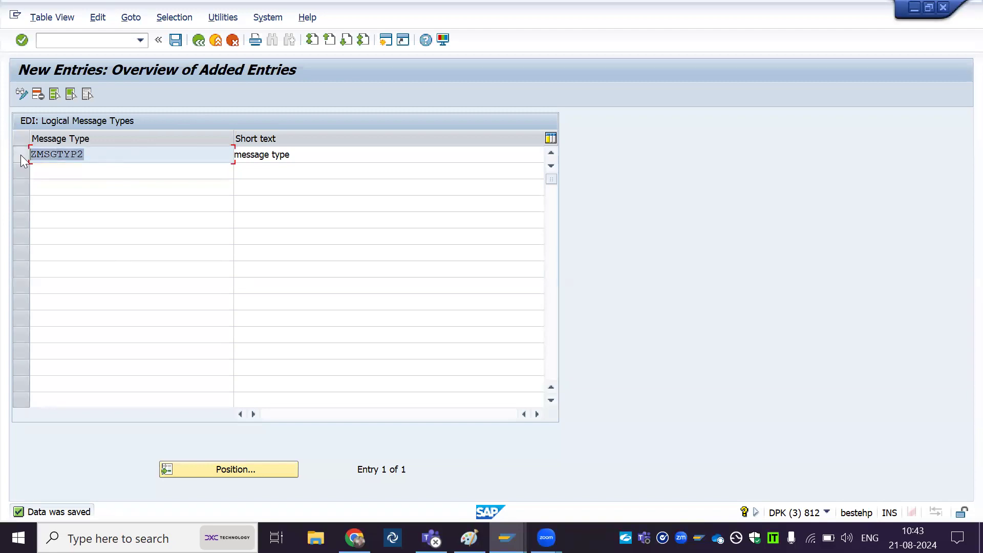
{"action": "key", "text": "ctrl+c"}
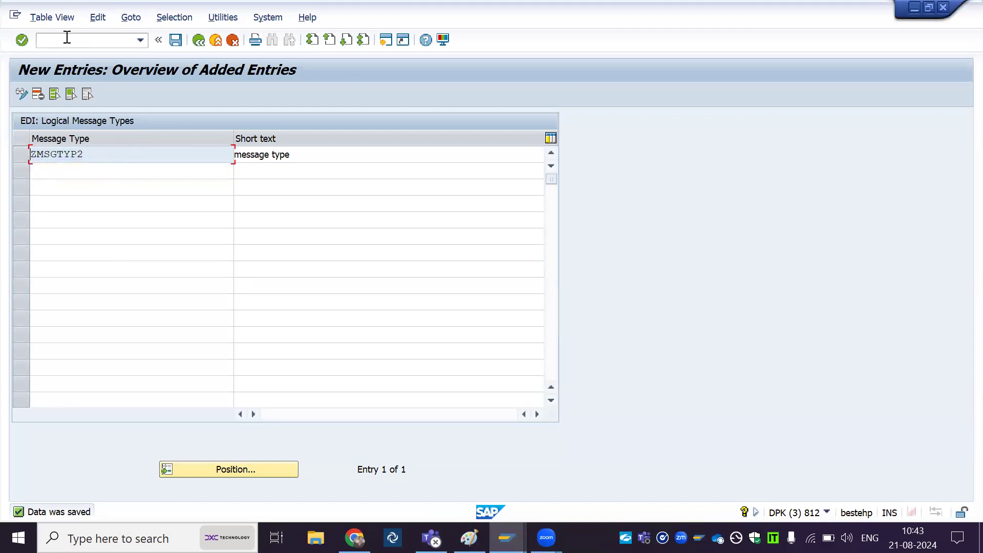
Go to transaction WE82, switch the output types and IDoc type assignment view to change mode, and start a new entry.
{"action": "type", "text": "/nwe82"}
{"action": "key", "text": "Return"}
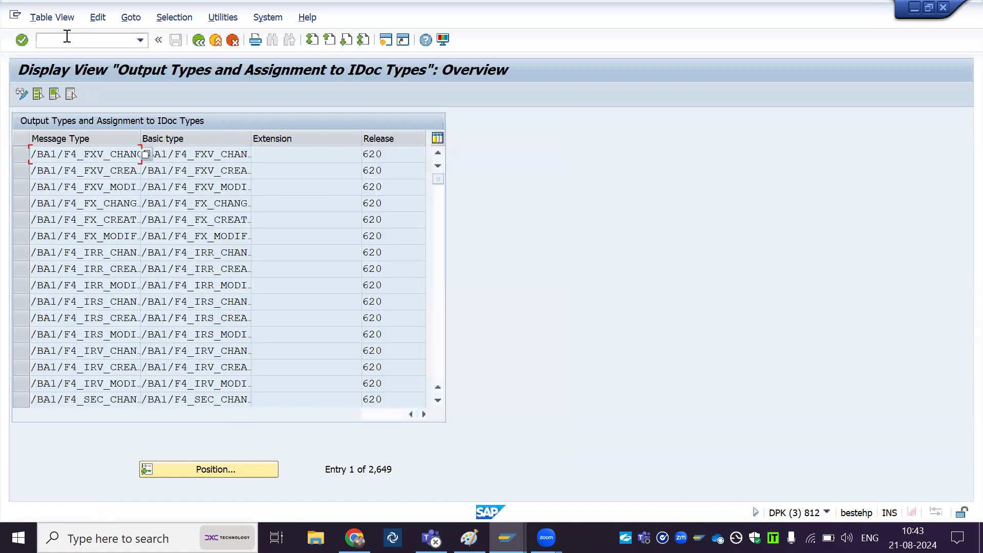
{"action": "left_click", "coordinate": [21, 92]}
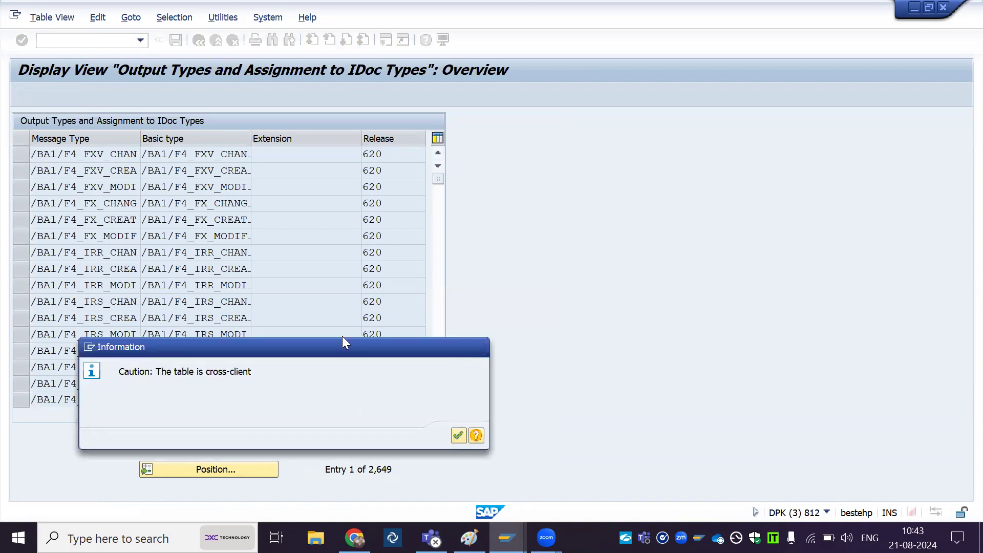
{"action": "key", "text": "Return"}
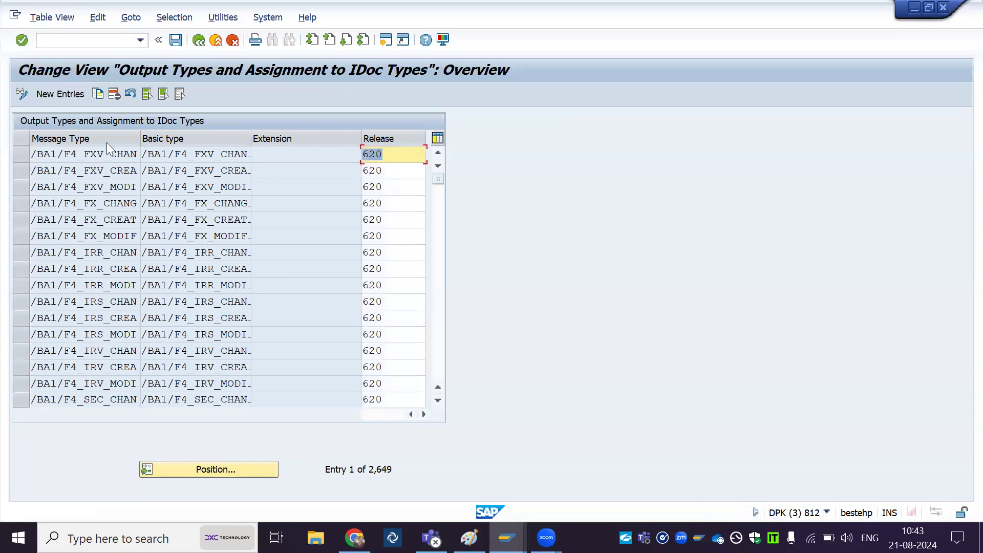
{"action": "left_click", "coordinate": [67, 91]}
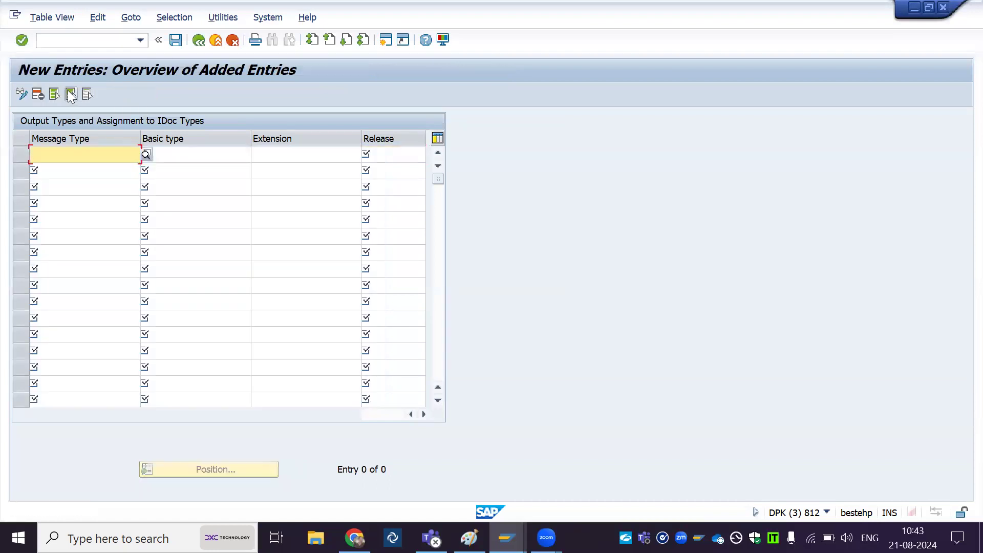
Try to assign message type ZMSGTYP2 to basic type ZIDOCTYP with release 600, checking the names against the report ZIDOC_PROGRAM.
{"action": "key", "text": "ctrl+v"}
{"action": "left_click", "coordinate": [191, 157]}
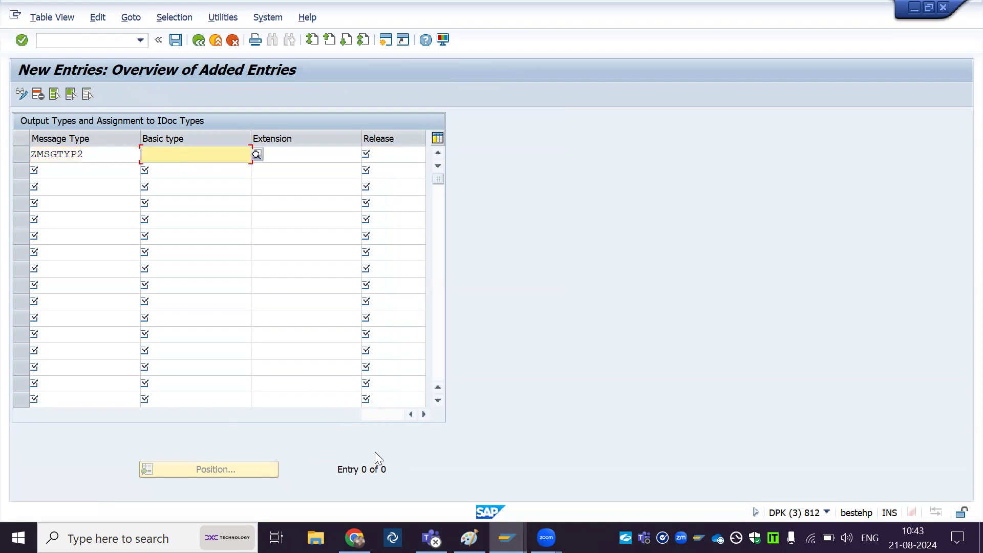
{"action": "type", "text": "ZI"}
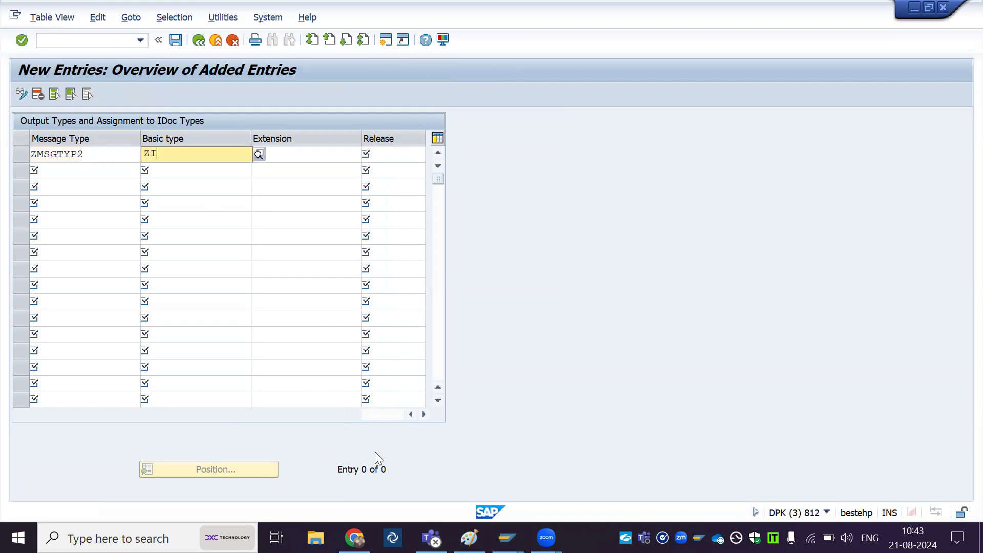
{"action": "type", "text": "DOCTYP"}
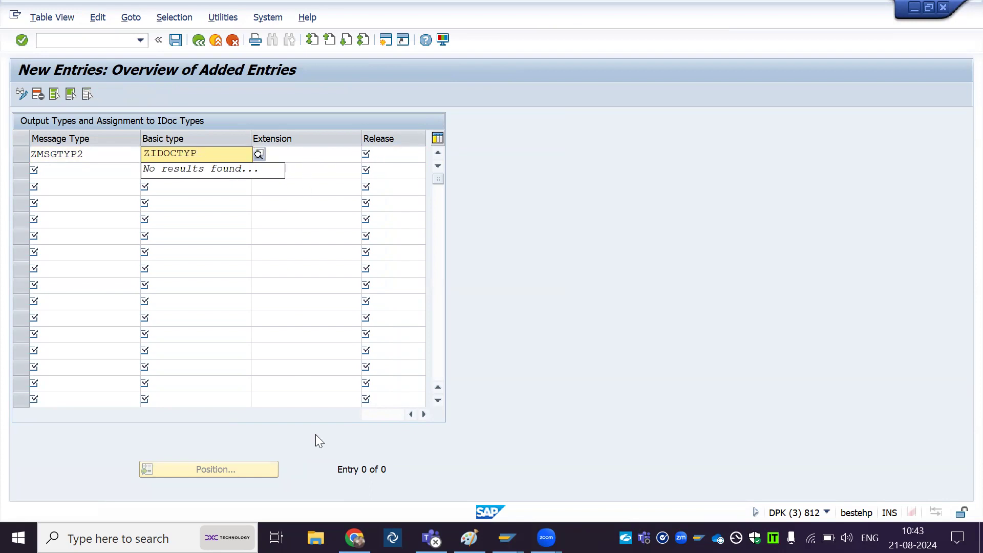
{"action": "left_click", "coordinate": [507, 538]}
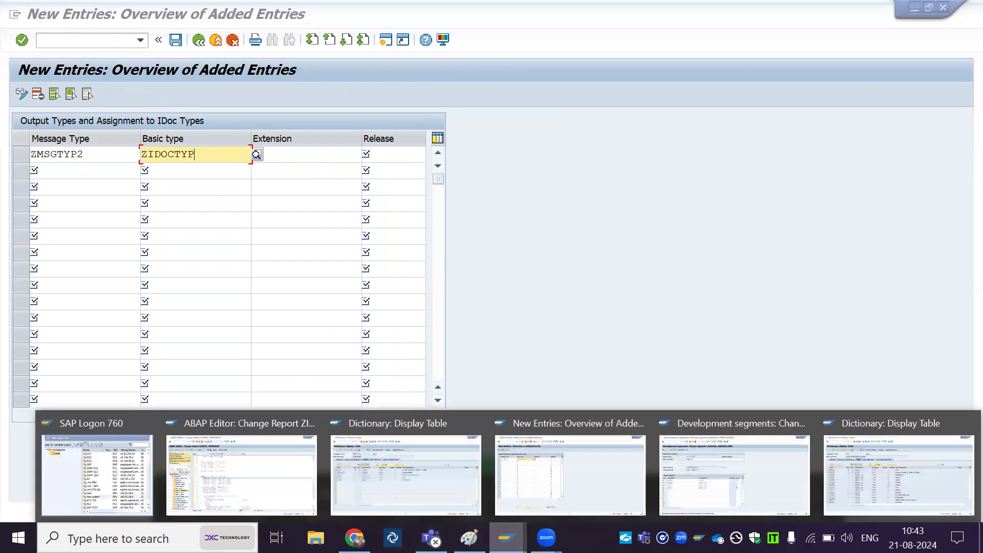
{"action": "left_click", "coordinate": [289, 489]}
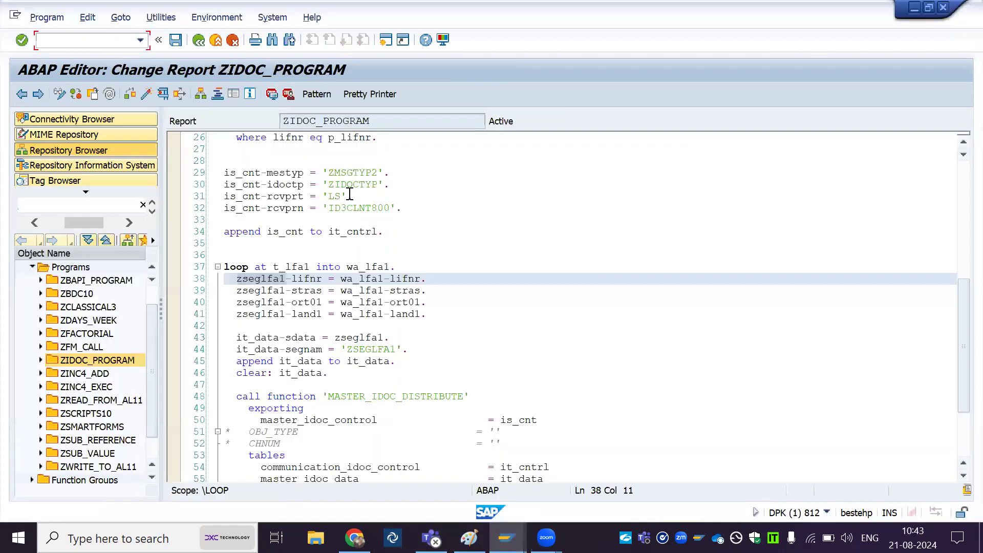
{"action": "key", "text": "alt+Tab"}
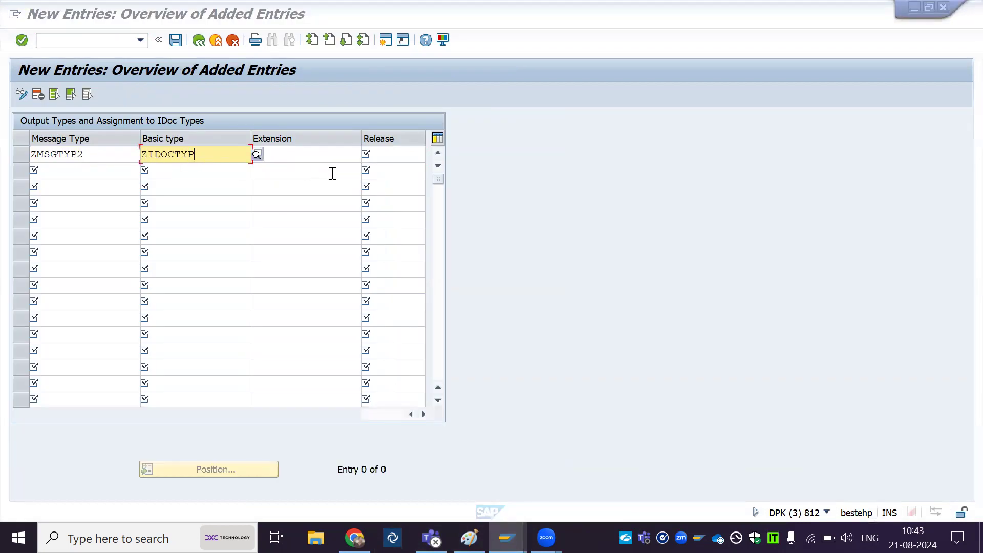
{"action": "left_click", "coordinate": [387, 155]}
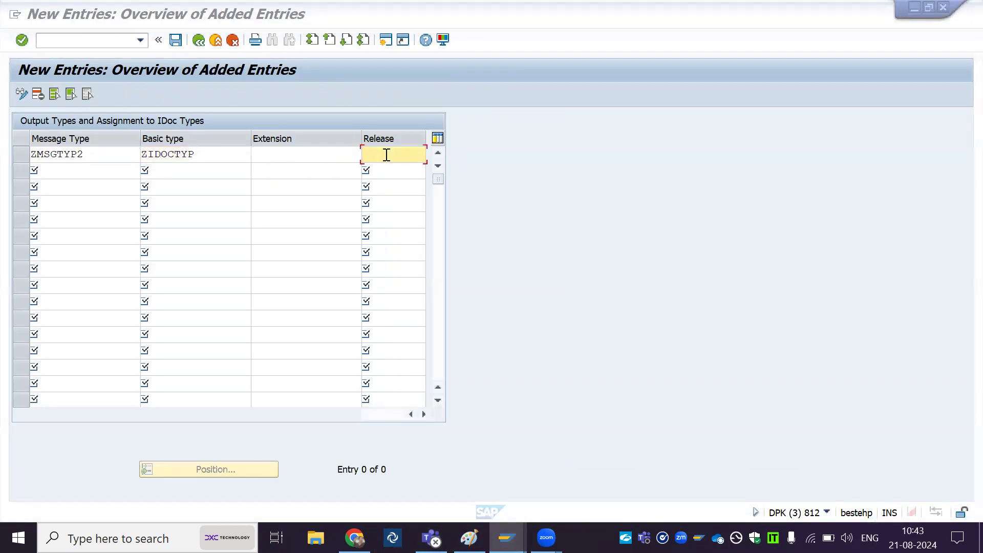
{"action": "type", "text": "600"}
{"action": "key", "text": "Return"}
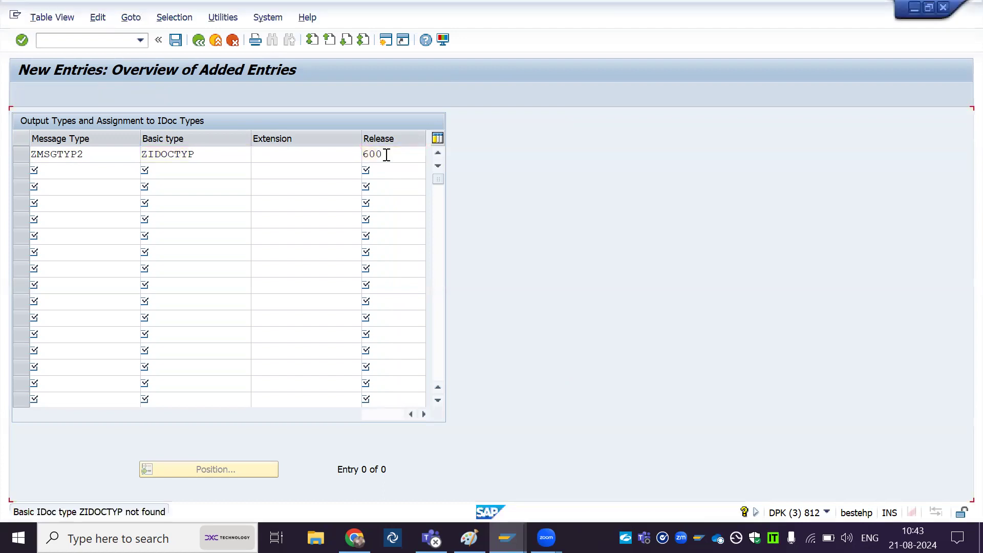
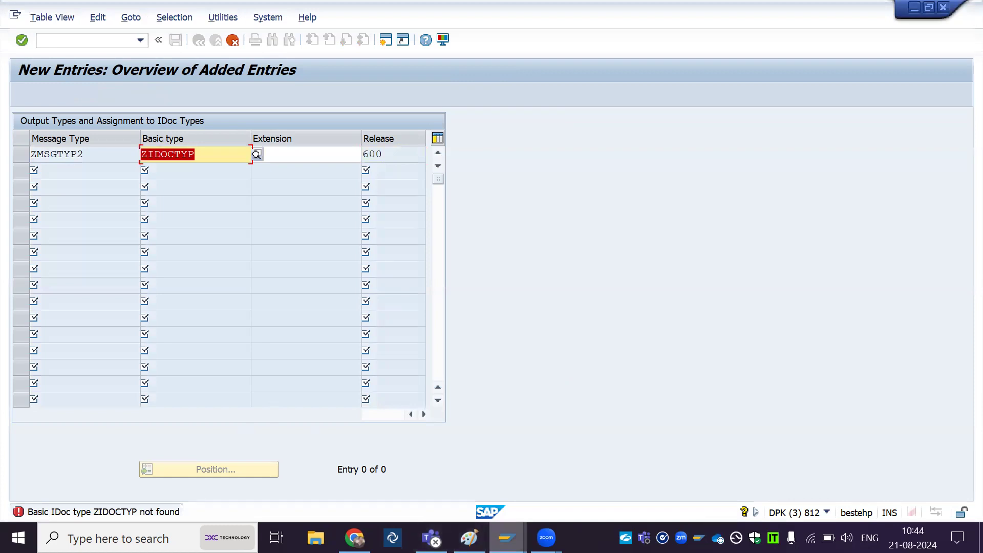
Switch to the segment definition session, go to transaction WE30, and try to display the basic type ZIDOCTYP.
{"action": "mouse_move", "coordinate": [507, 538]}
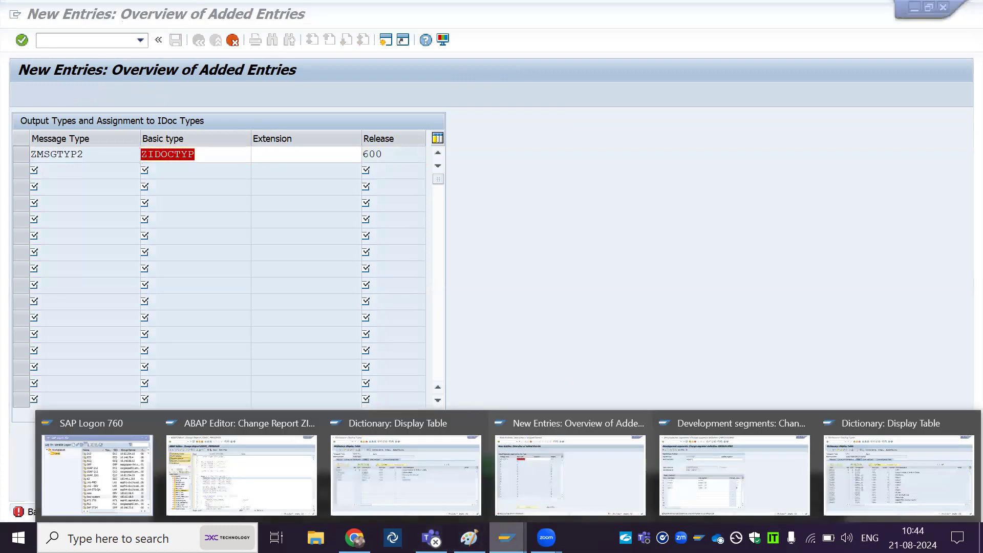
{"action": "left_click", "coordinate": [711, 493]}
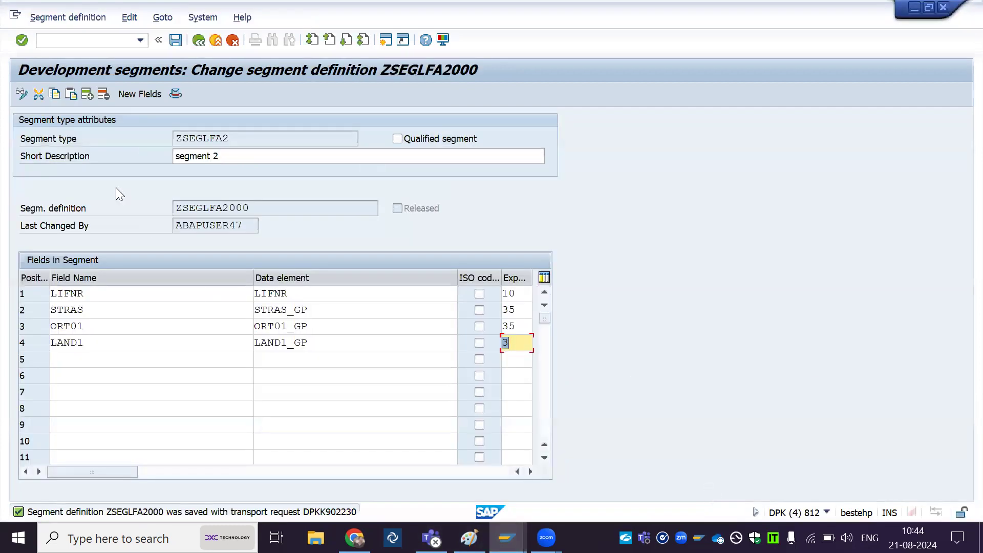
{"action": "left_click", "coordinate": [82, 41]}
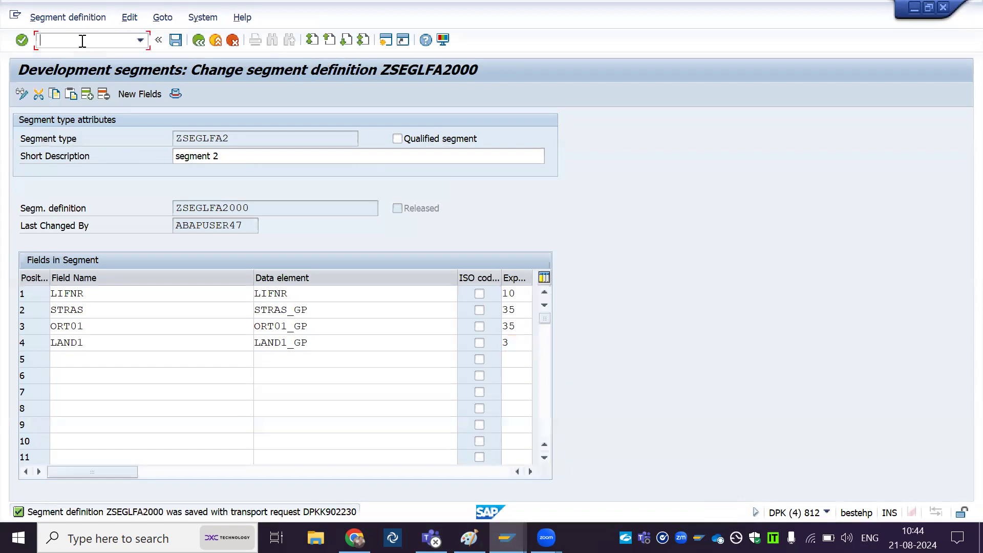
{"action": "type", "text": "/nwe30"}
{"action": "key", "text": "Return"}
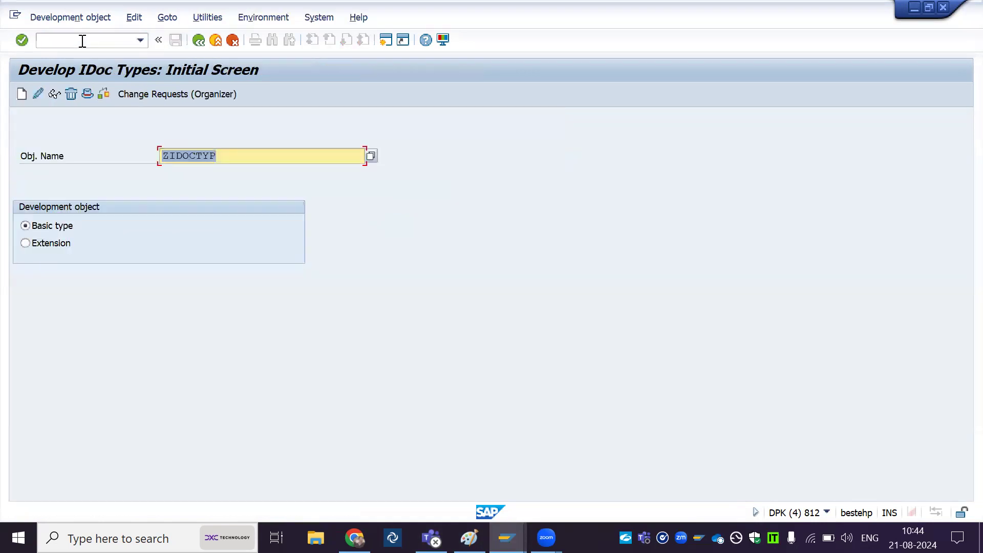
{"action": "left_click", "coordinate": [52, 95]}
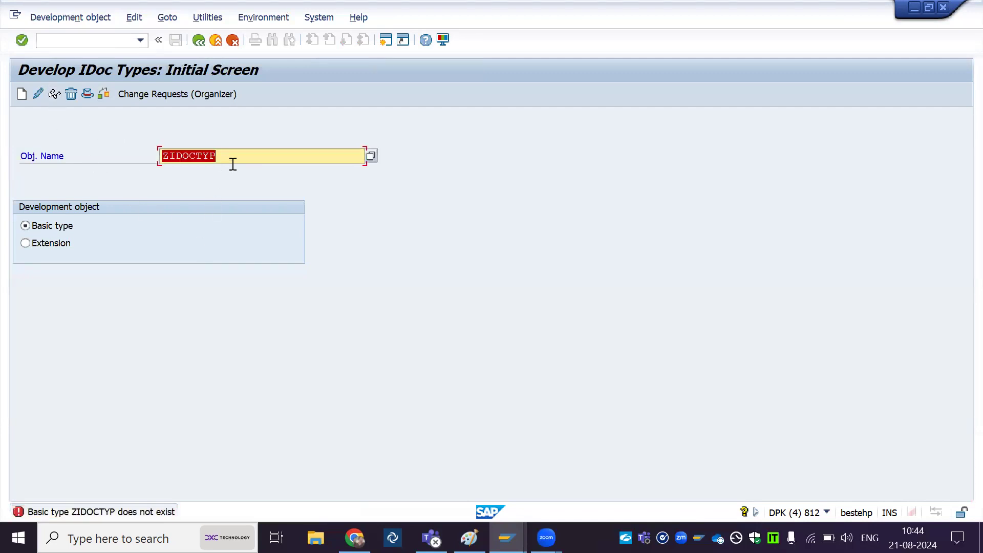
Search the existing basic types for names matching ZIDOCTYP*, then close the search dialog.
{"action": "type", "text": "*"}
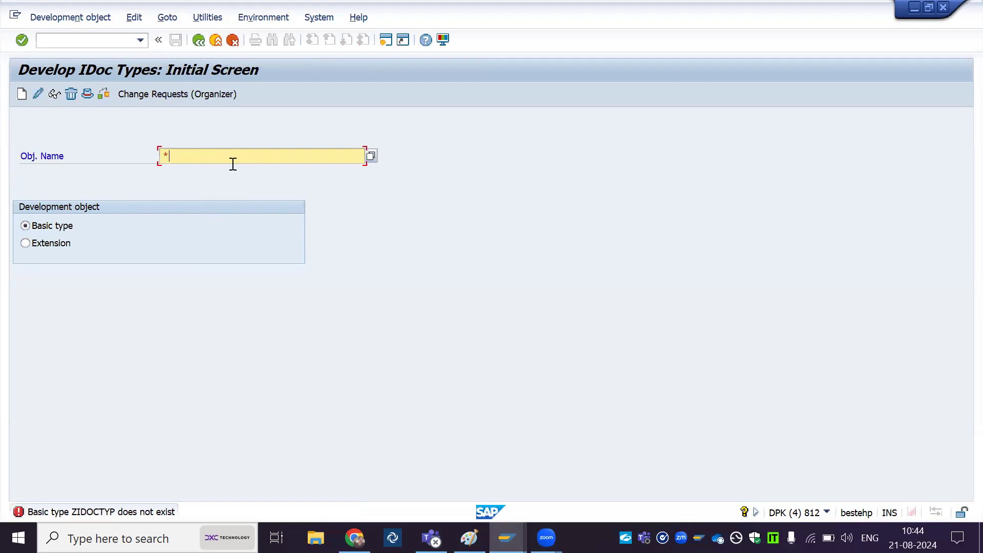
{"action": "key", "text": "BackSpace"}
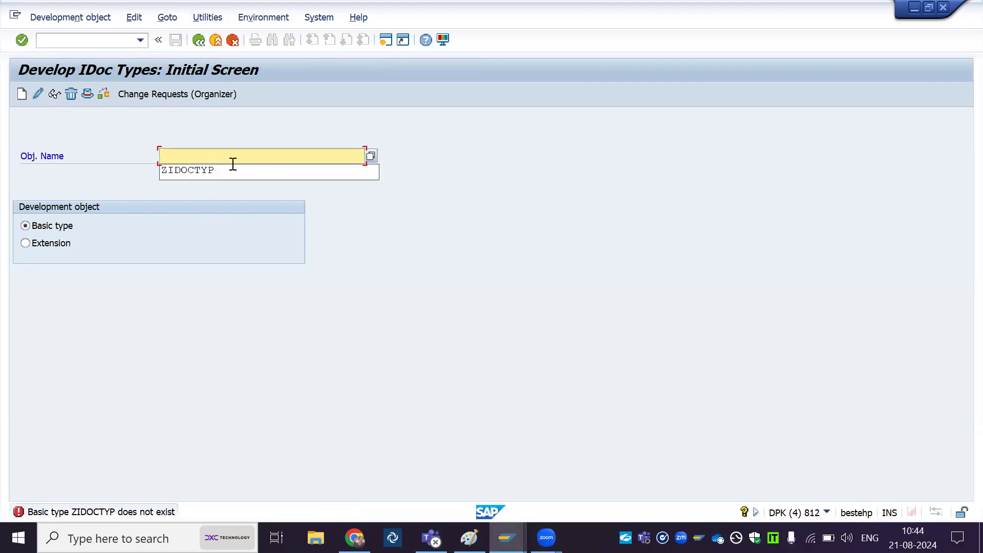
{"action": "left_click", "coordinate": [233, 171]}
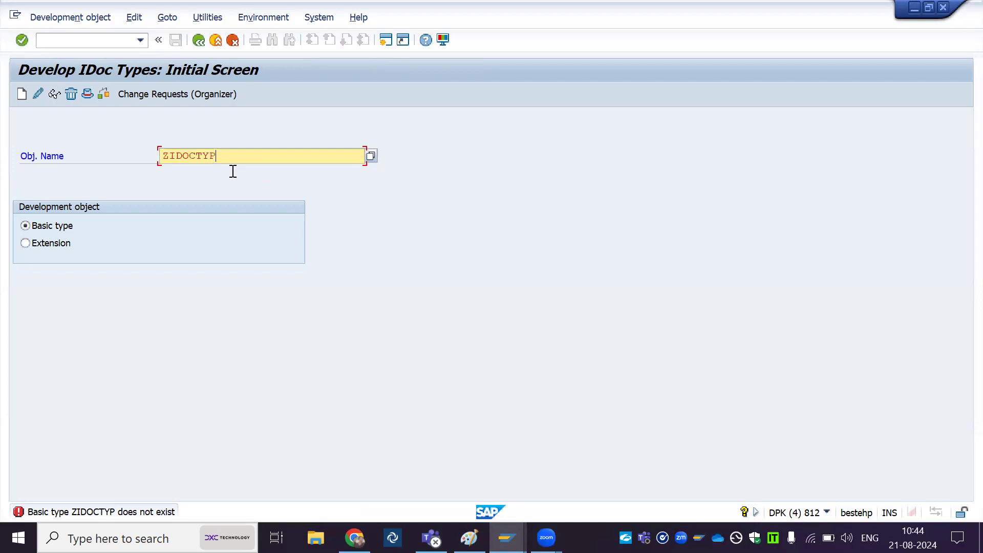
{"action": "key", "text": "Return"}
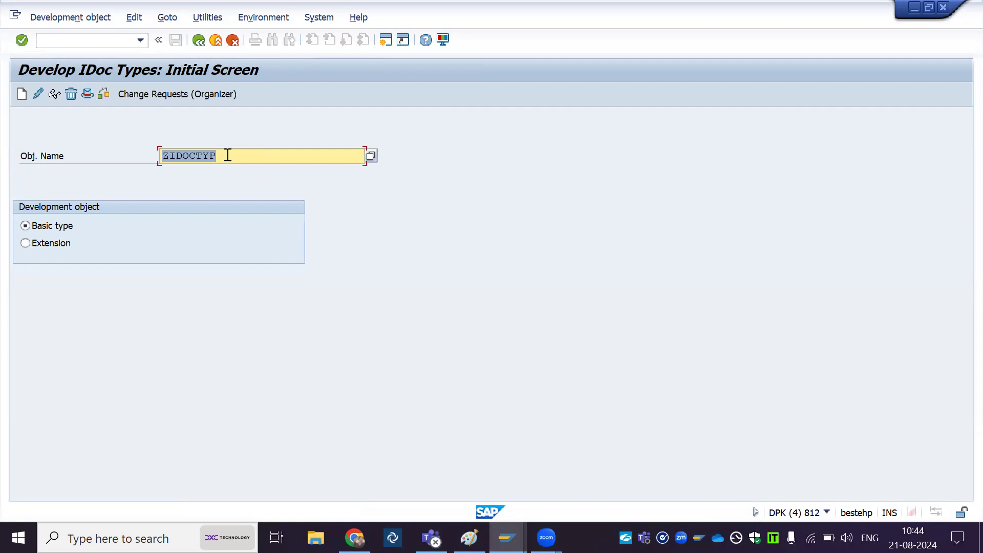
{"action": "left_click", "coordinate": [228, 155]}
{"action": "type", "text": "*"}
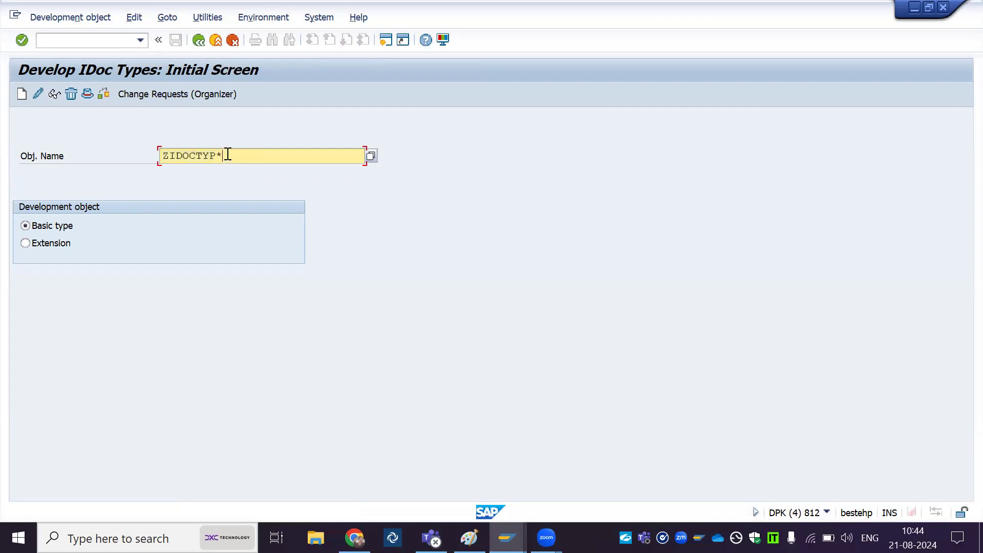
{"action": "left_click", "coordinate": [370, 156]}
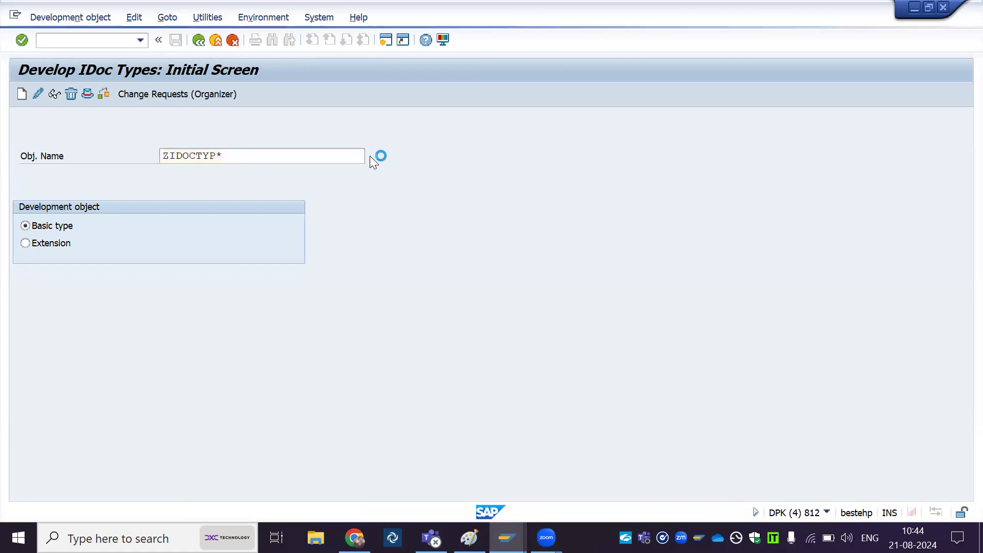
{"action": "key", "text": "Return"}
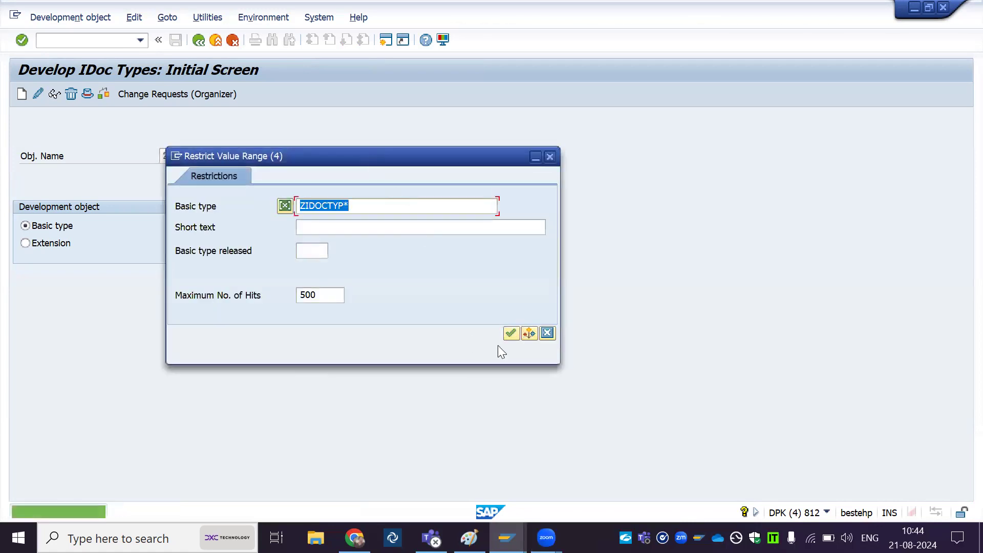
{"action": "left_click", "coordinate": [512, 334]}
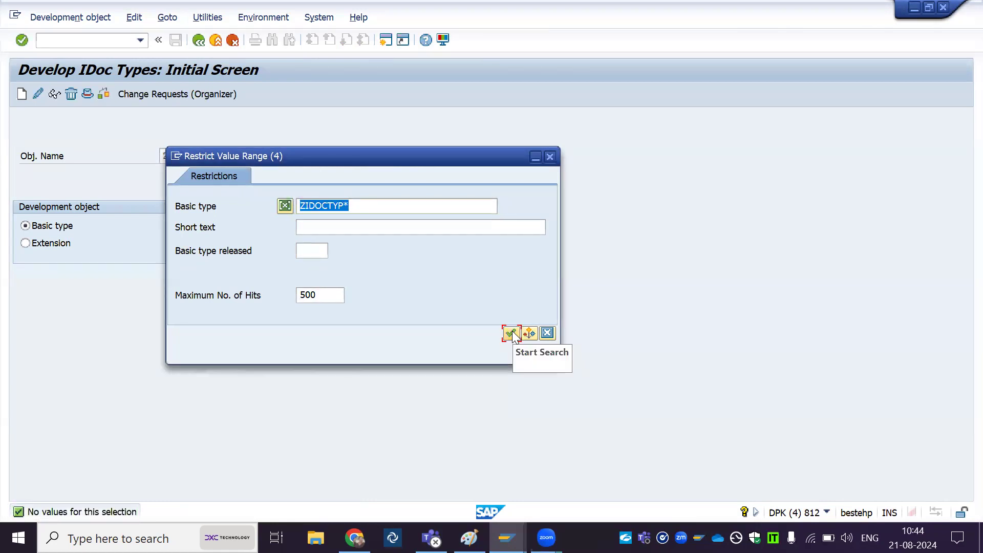
{"action": "left_click", "coordinate": [512, 333]}
{"action": "left_click", "coordinate": [555, 156]}
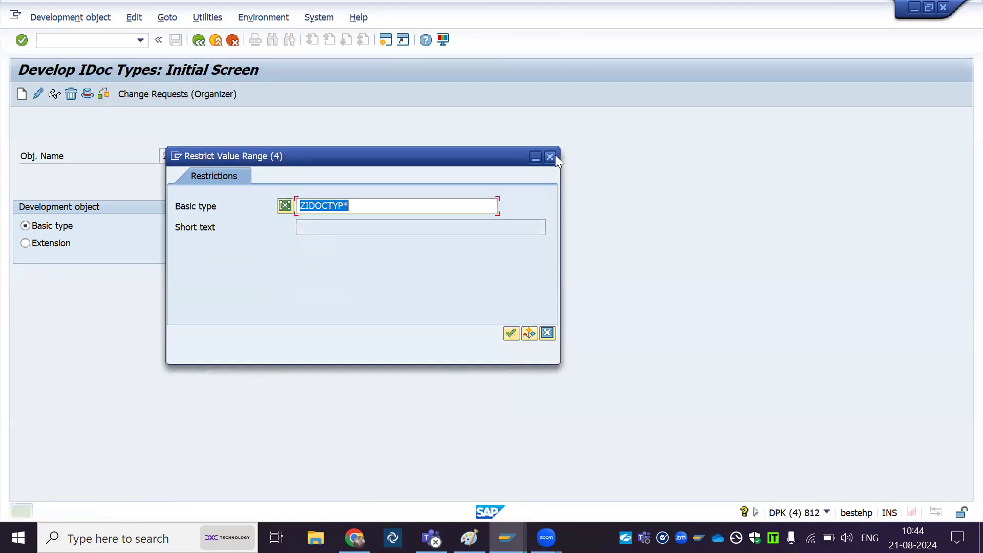
{"action": "left_click", "coordinate": [552, 155]}
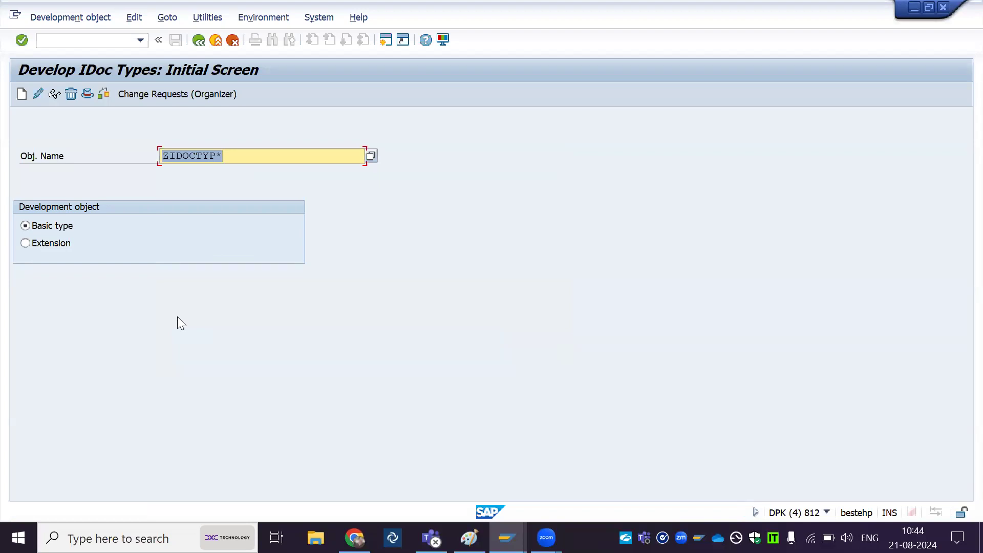
Change the development object to Extension and try to display ZIDOCTYP as an extension.
{"action": "left_click", "coordinate": [24, 245]}
{"action": "left_click", "coordinate": [251, 159]}
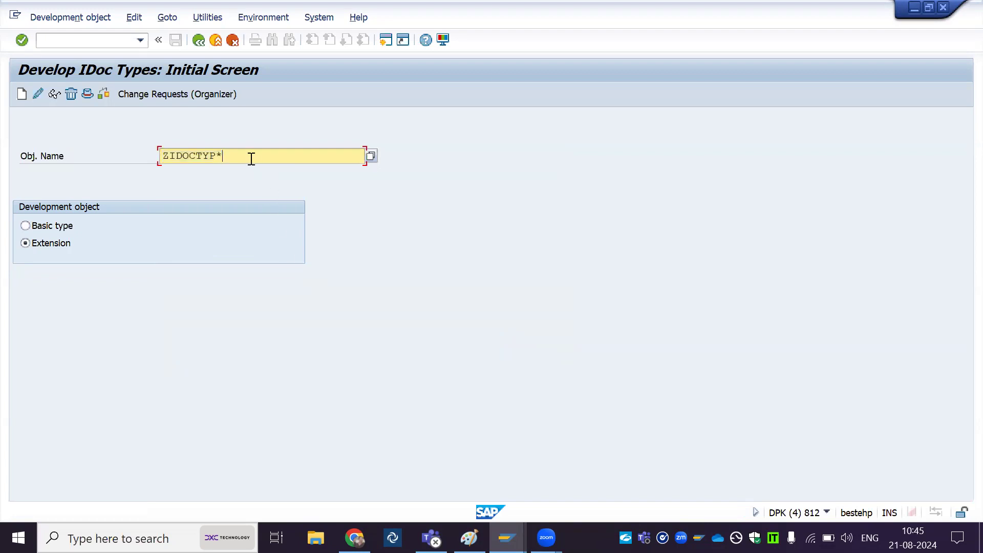
{"action": "key", "text": "BackSpace"}
{"action": "key", "text": "Return"}
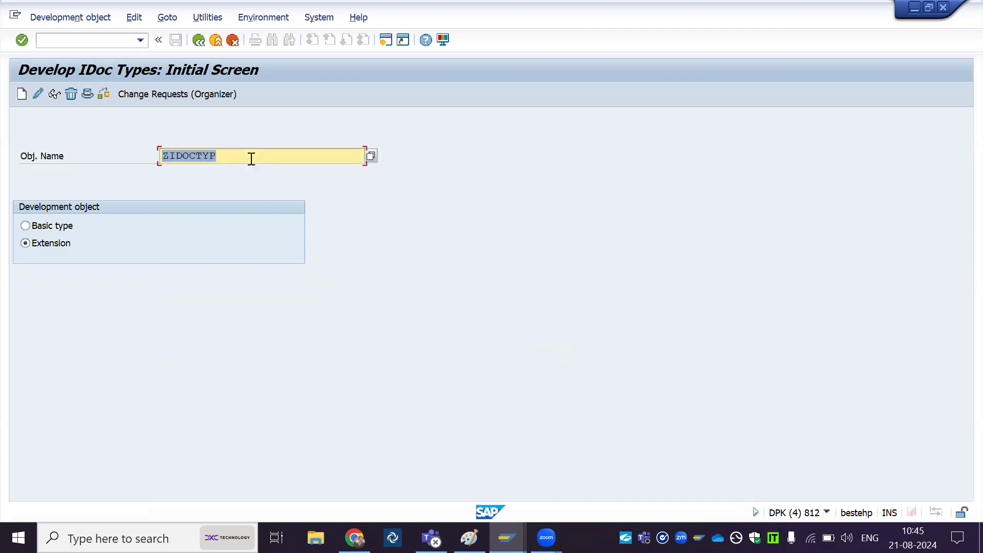
{"action": "left_click", "coordinate": [54, 94]}
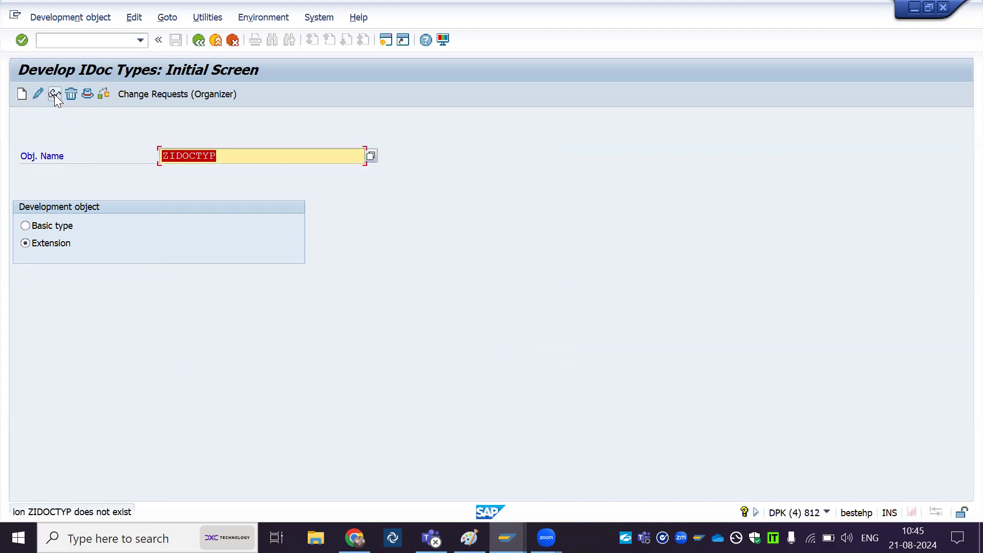
Create a new basic type ZIDOCTYP3 with the description "idoc type".
{"action": "left_click", "coordinate": [29, 230]}
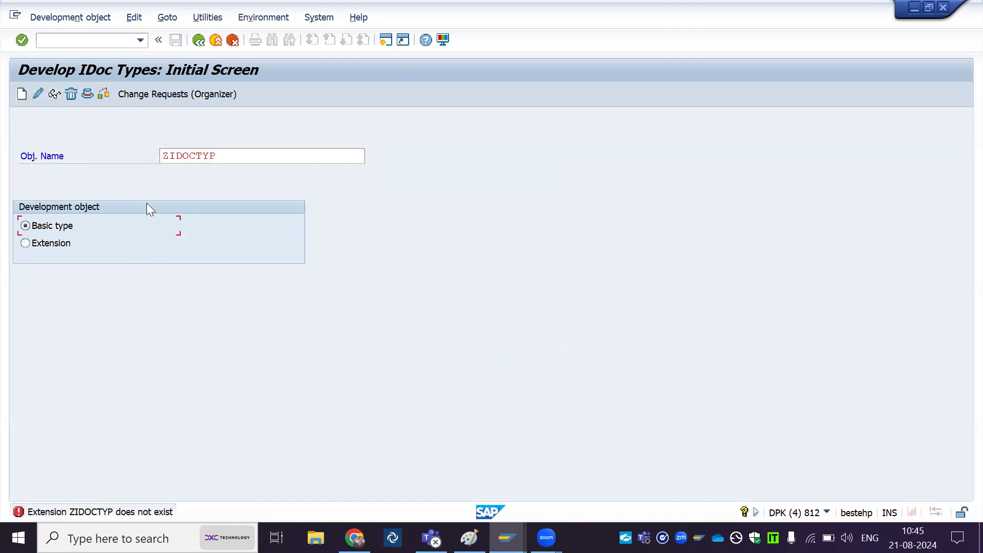
{"action": "left_click", "coordinate": [231, 159]}
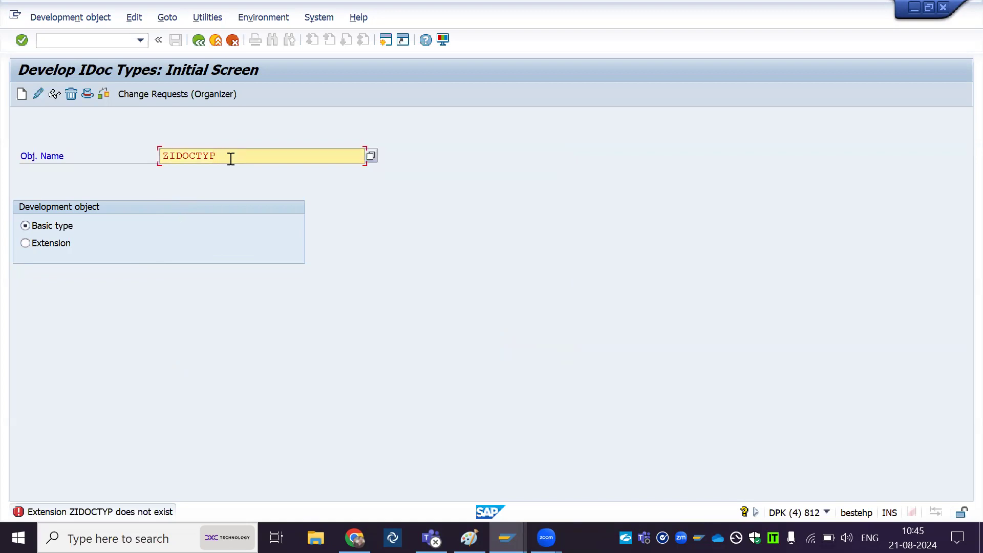
{"action": "type", "text": "3"}
{"action": "left_click", "coordinate": [18, 95]}
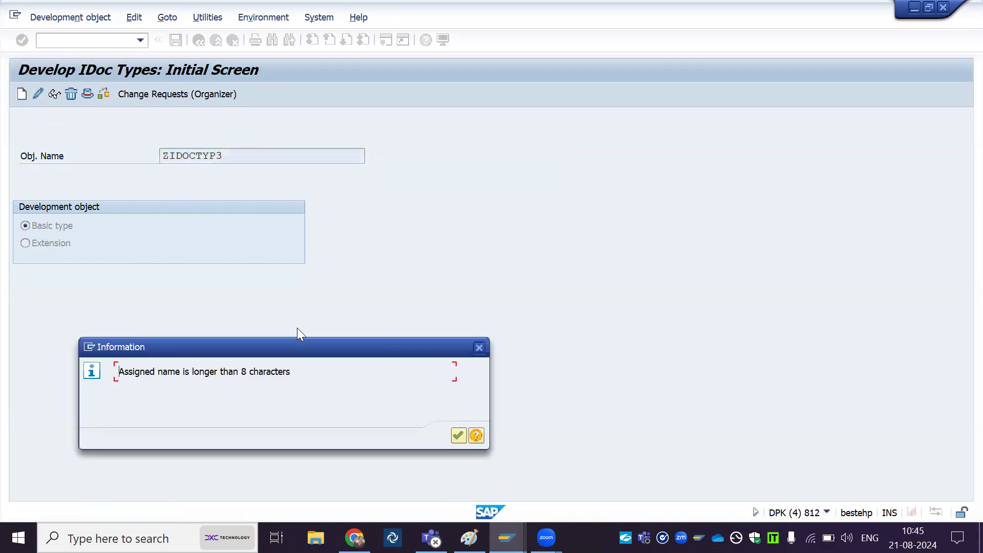
{"action": "key", "text": "Return"}
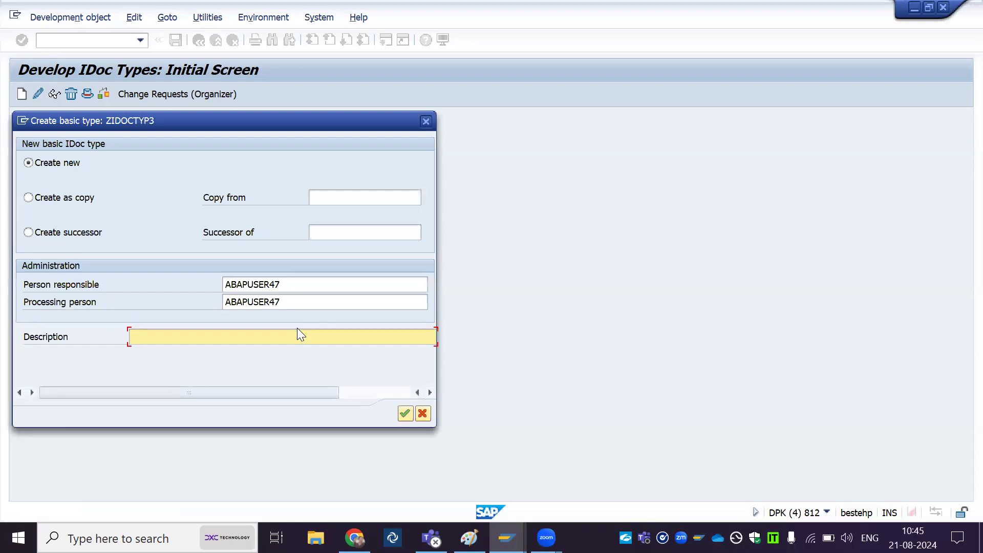
{"action": "type", "text": "idoc type"}
{"action": "left_click", "coordinate": [400, 415]}
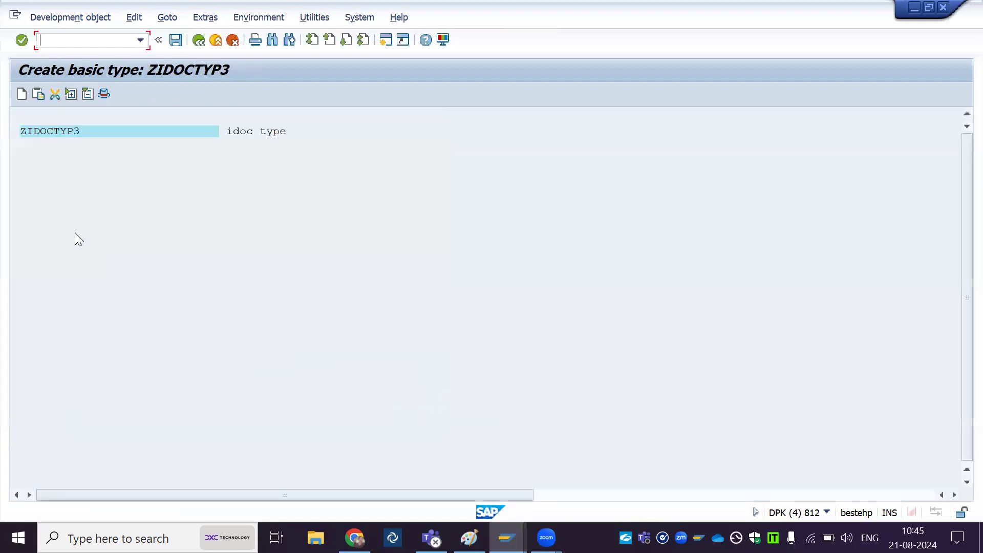
{"action": "left_click", "coordinate": [48, 130]}
{"action": "left_click", "coordinate": [23, 94]}
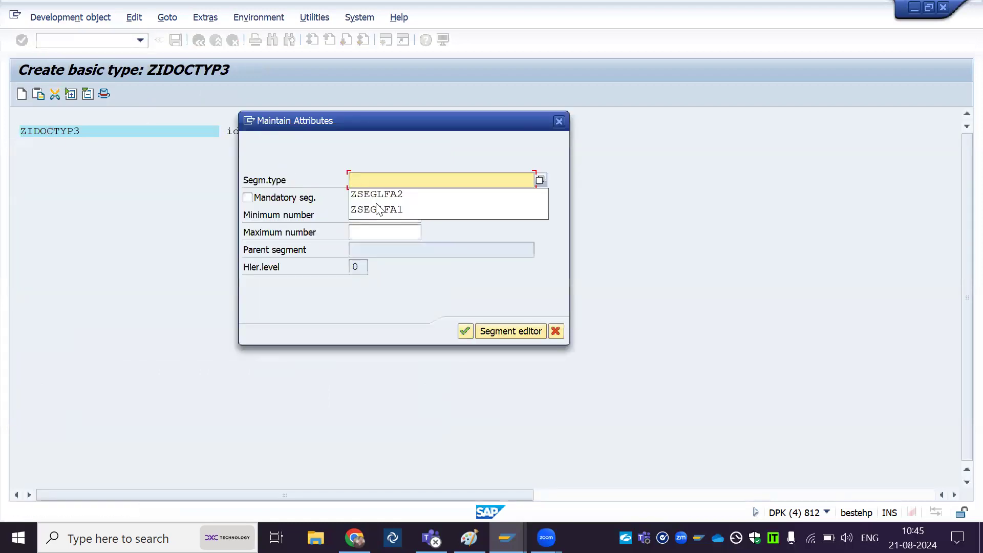
{"action": "left_click", "coordinate": [387, 192]}
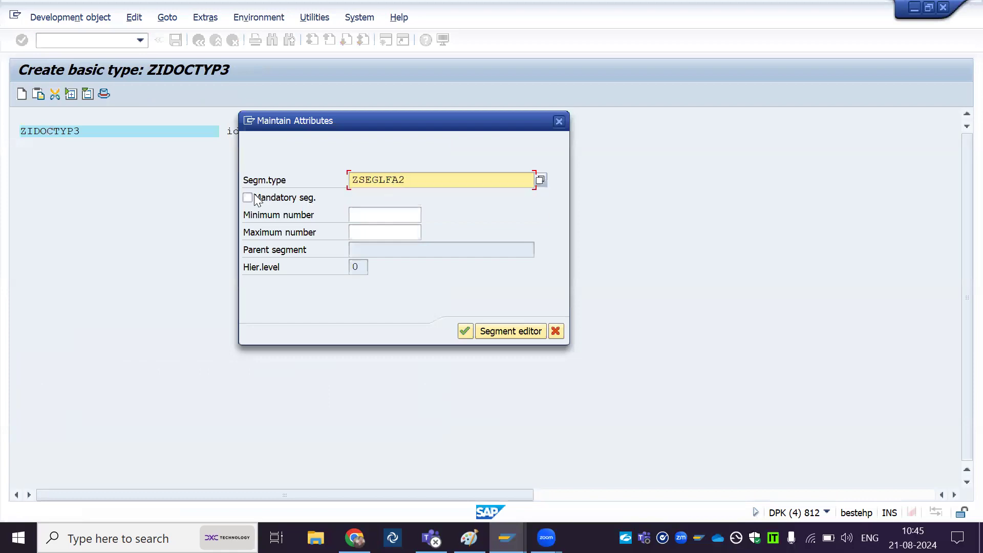
{"action": "left_click", "coordinate": [249, 197]}
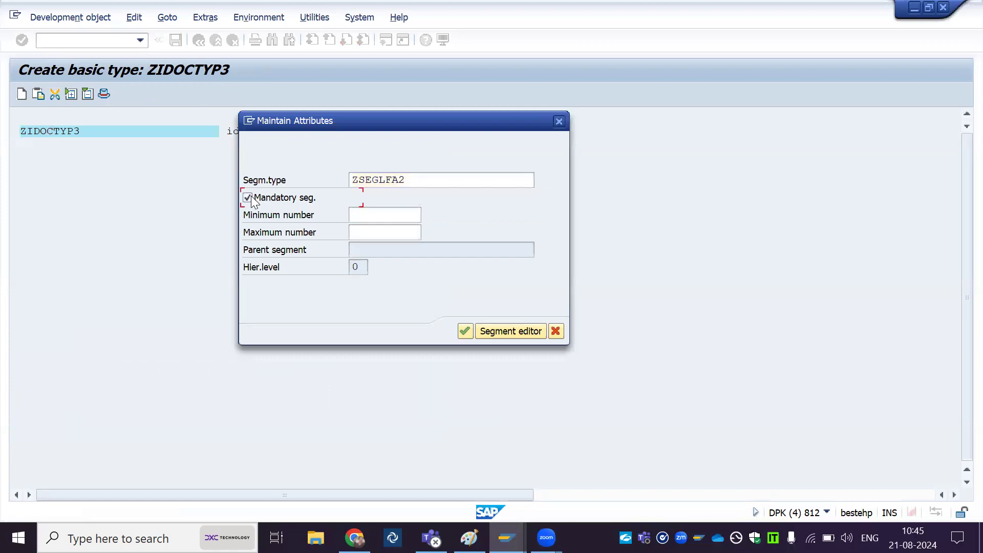
{"action": "left_click", "coordinate": [382, 217]}
{"action": "type", "text": "1"}
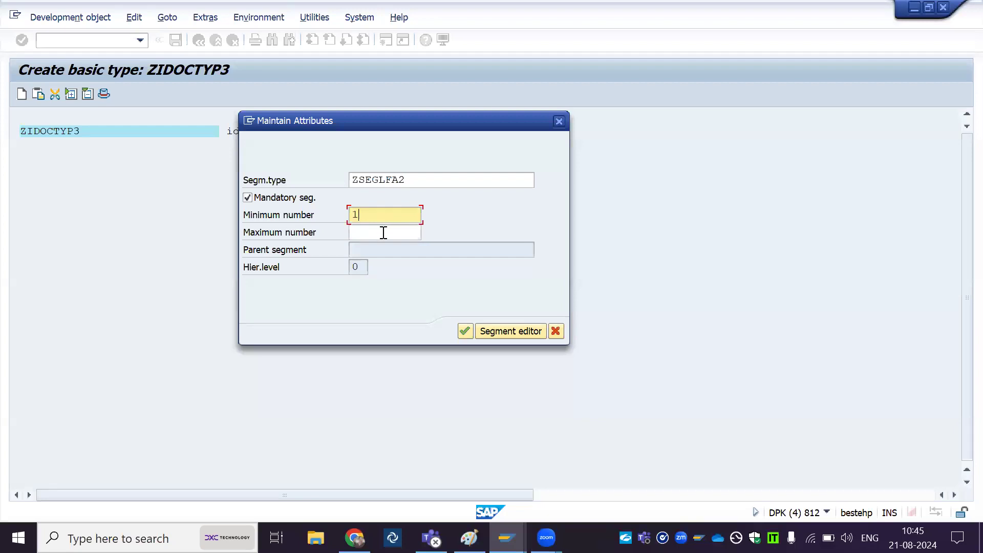
{"action": "left_click", "coordinate": [383, 233]}
{"action": "type", "text": "9"}
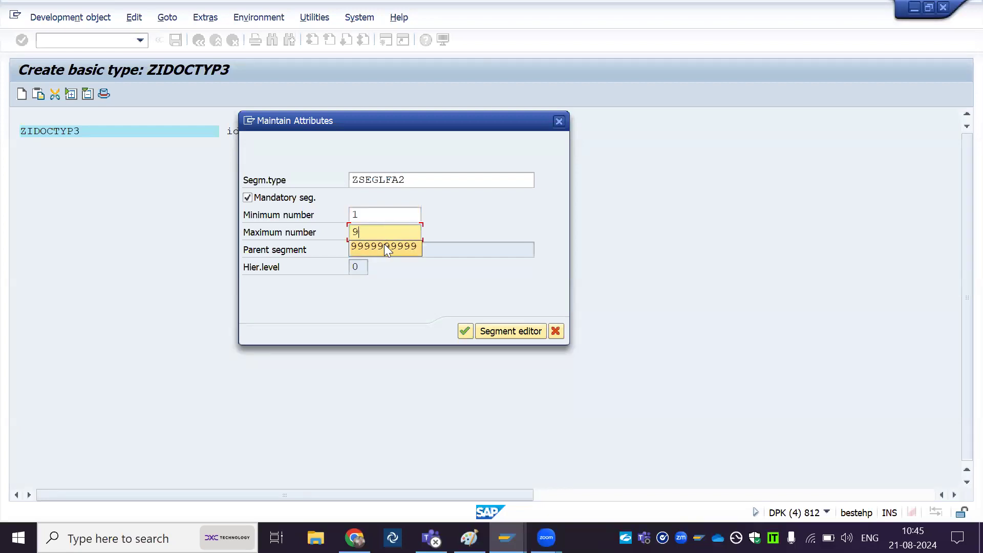
{"action": "left_click", "coordinate": [384, 245]}
{"action": "left_click", "coordinate": [464, 332]}
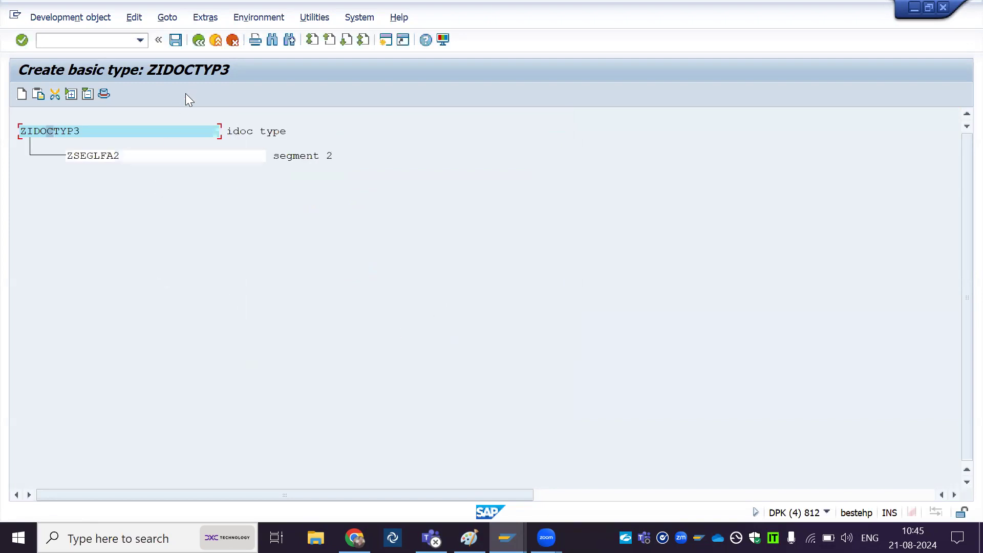
Save the basic type ZIDOCTYP3 in the proposed package under workbench request DPKK902230.
{"action": "left_click", "coordinate": [175, 40]}
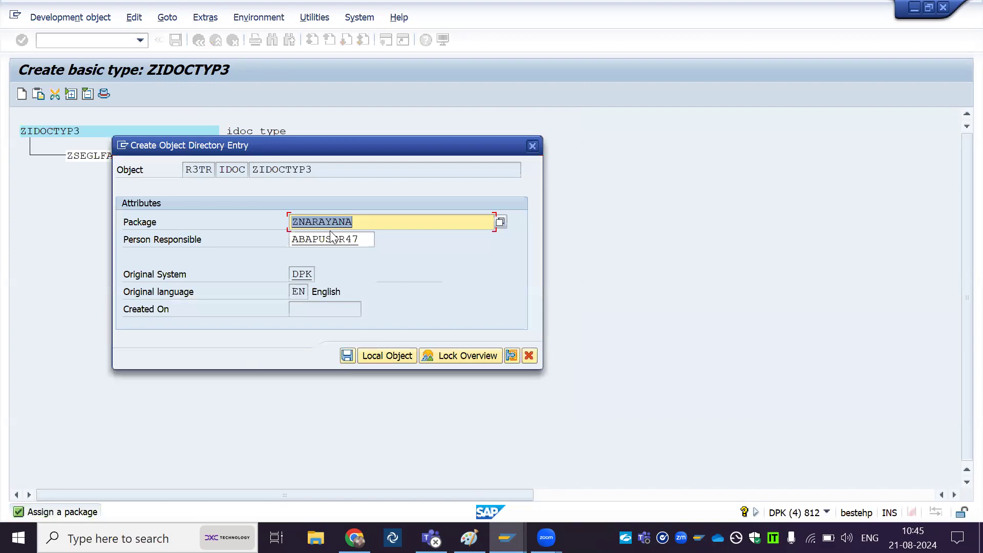
{"action": "left_click", "coordinate": [348, 355]}
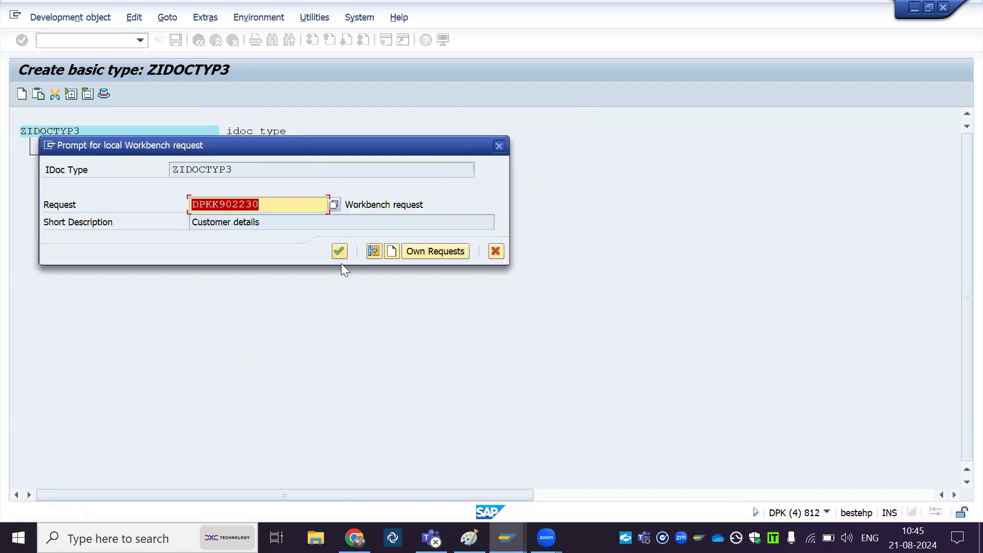
{"action": "left_click", "coordinate": [339, 251]}
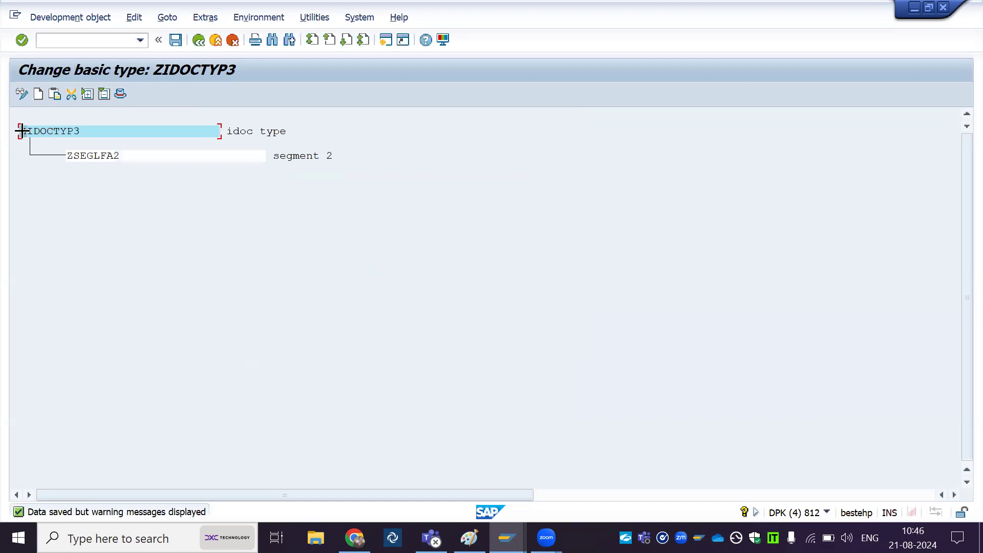
Copy the basic type's name and change the is_cnt-idoctp value in report ZIDOC_PROGRAM to 'ZIDOCTYP3'.
{"action": "left_click_drag", "start_coordinate": [21, 131], "coordinate": [80, 132]}
{"action": "key", "text": "ctrl+c"}
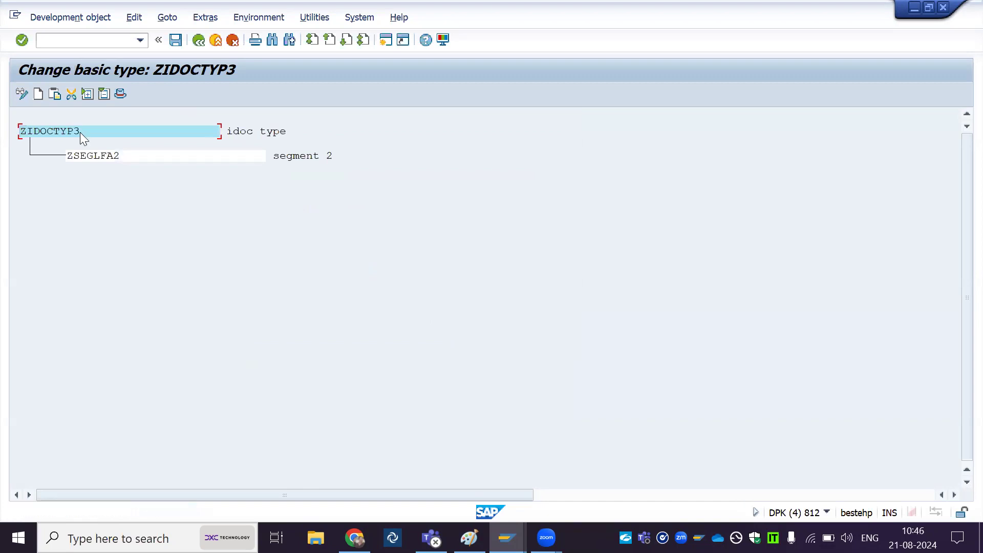
{"action": "key", "text": "alt+Tab"}
{"action": "key", "text": "alt+Tab"}
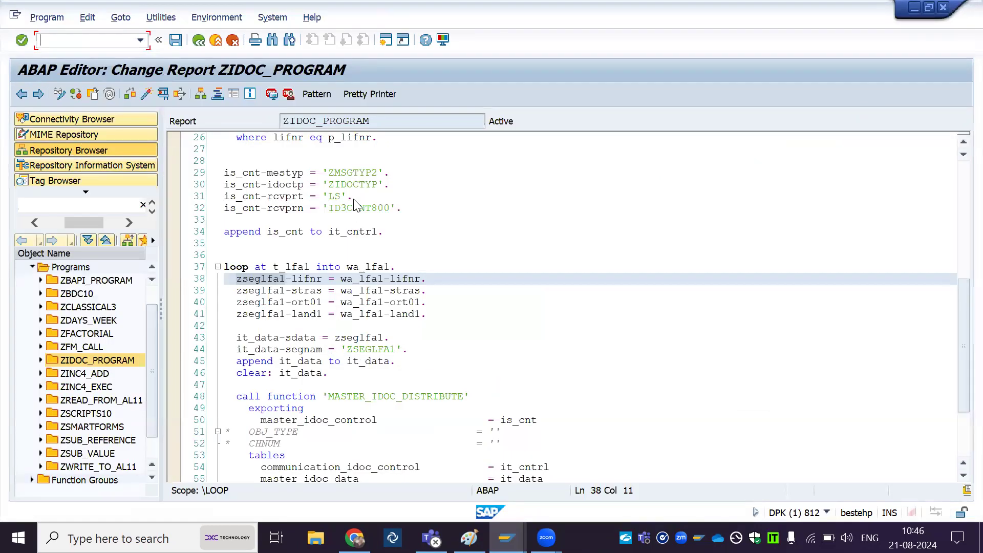
{"action": "left_click", "coordinate": [378, 184]}
{"action": "type", "text": "2"}
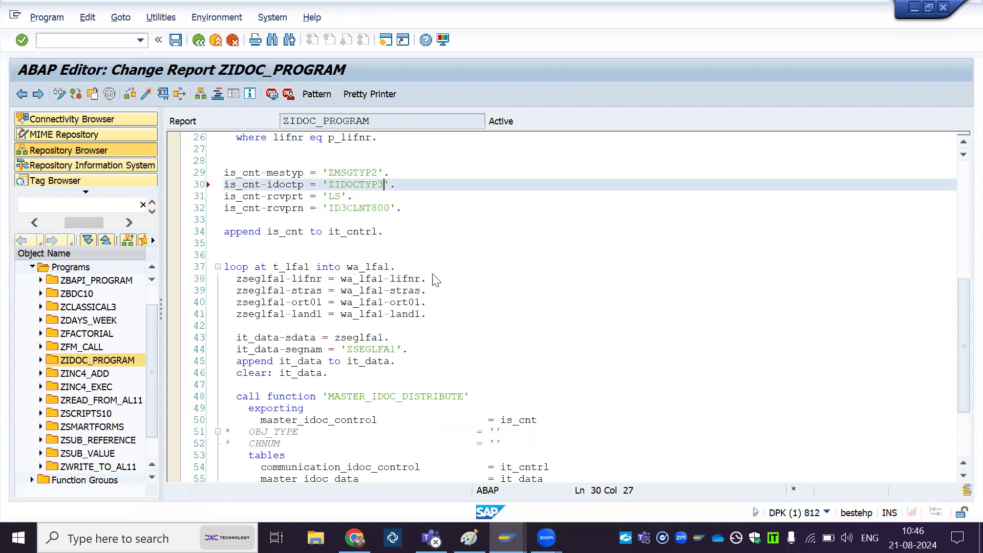
{"action": "double_click", "coordinate": [357, 185]}
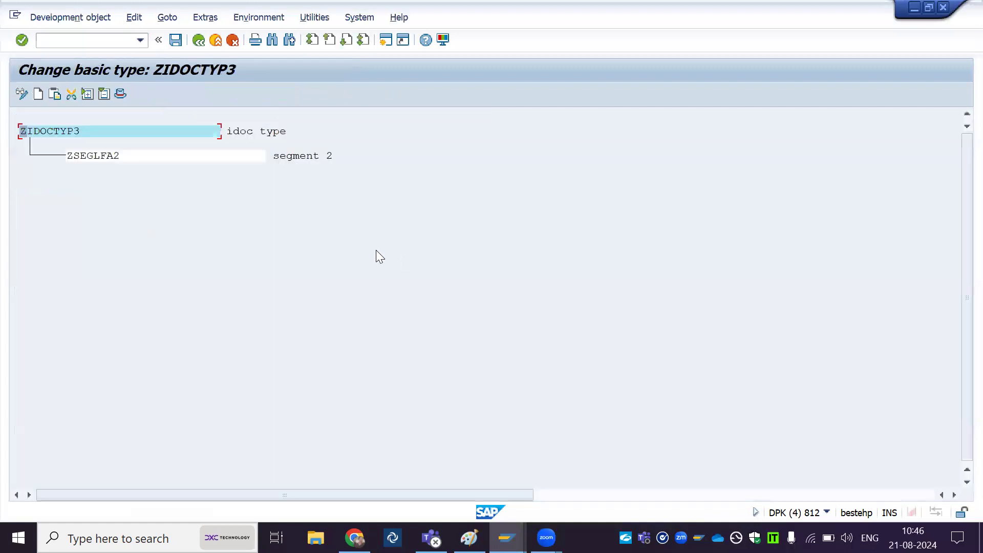
Copy the segment name ZSEGLFA2, check it against the report ZIDOC_PROGRAM, and save the basic type again.
{"action": "left_click", "coordinate": [67, 156]}
{"action": "left_click_drag", "start_coordinate": [68, 156], "coordinate": [121, 157]}
{"action": "key", "text": "ctrl+c"}
{"action": "key", "text": "alt+Tab"}
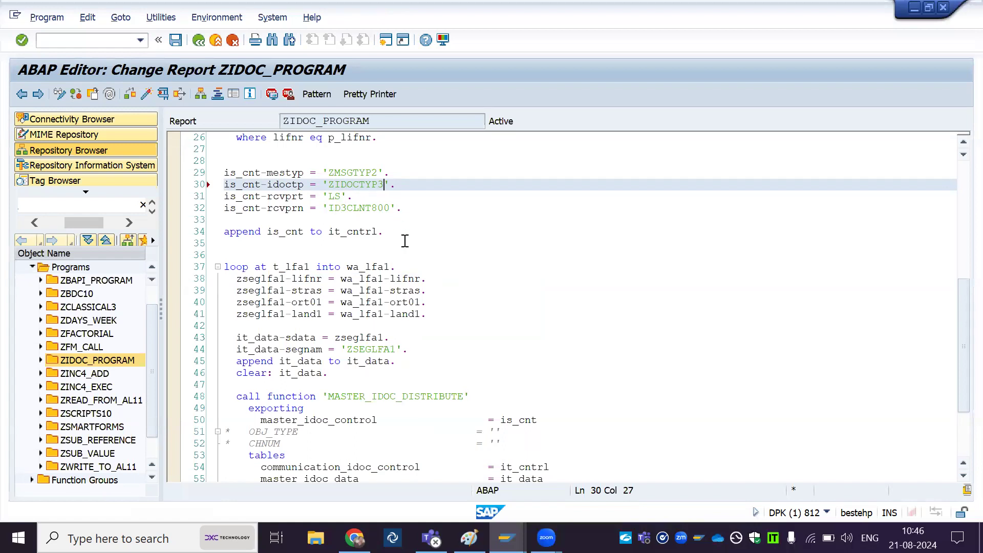
{"action": "key", "text": "alt+Tab"}
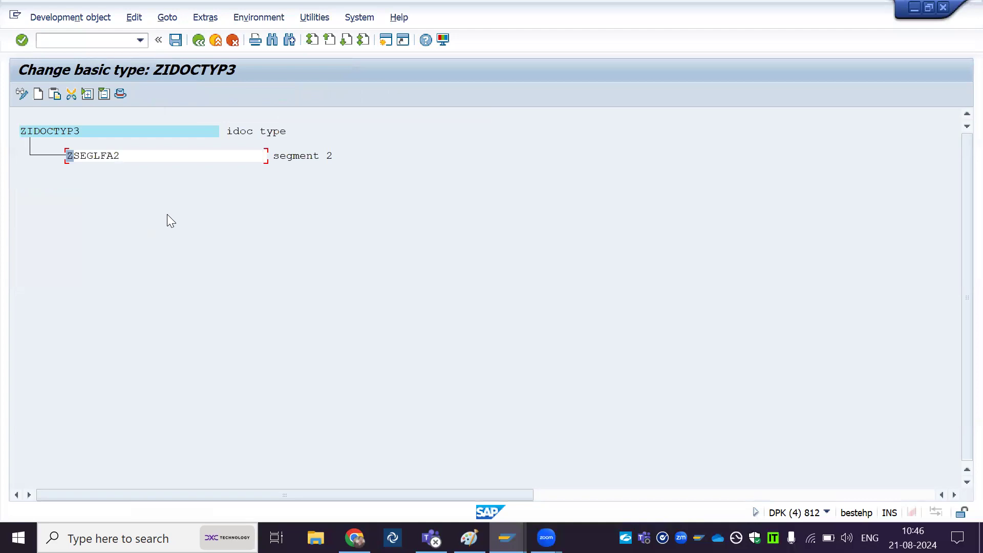
{"action": "left_click", "coordinate": [174, 40]}
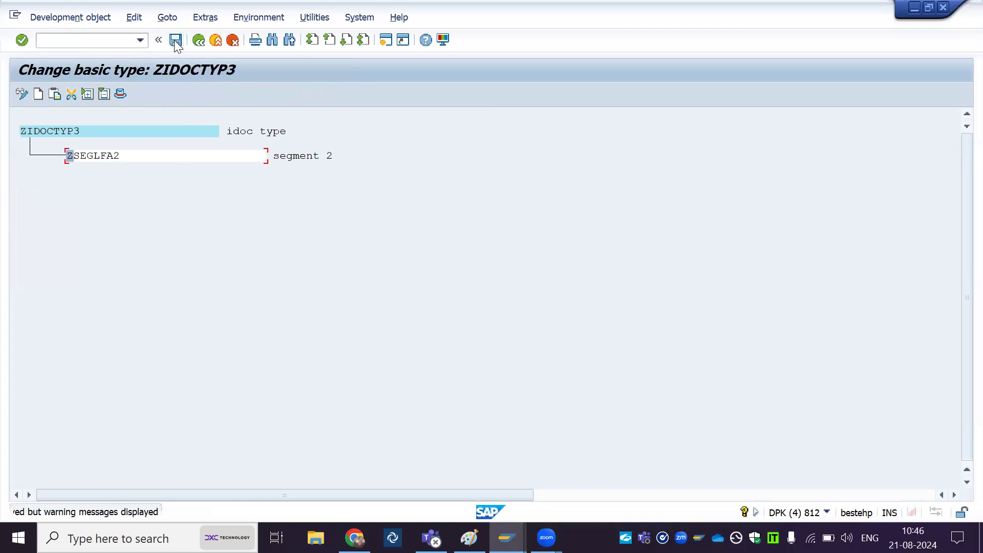
Copy the name ZIDOCTYP3 and enter it as the basic type for message type ZMSGTYP2 in the new assignment entry.
{"action": "left_click", "coordinate": [21, 132]}
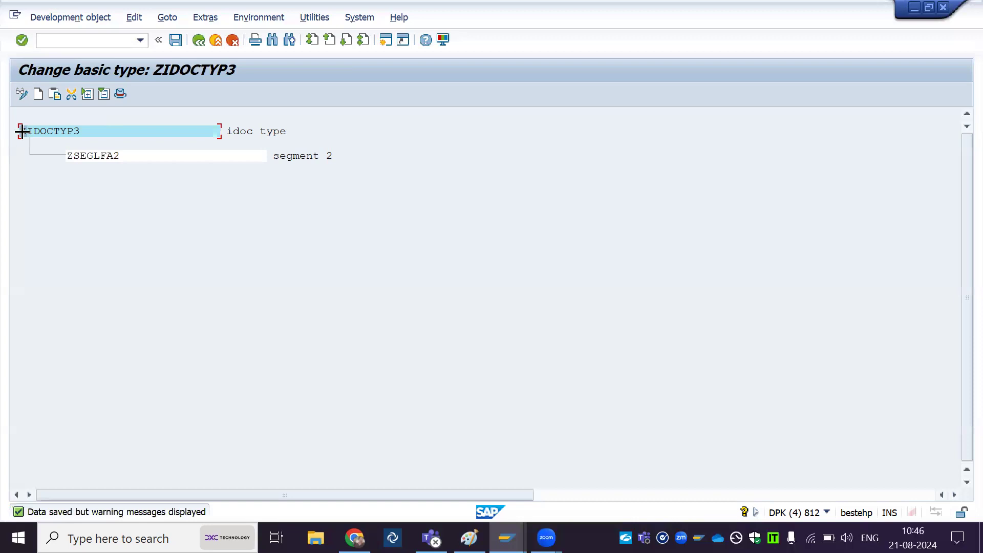
{"action": "left_click_drag", "start_coordinate": [22, 132], "coordinate": [85, 133]}
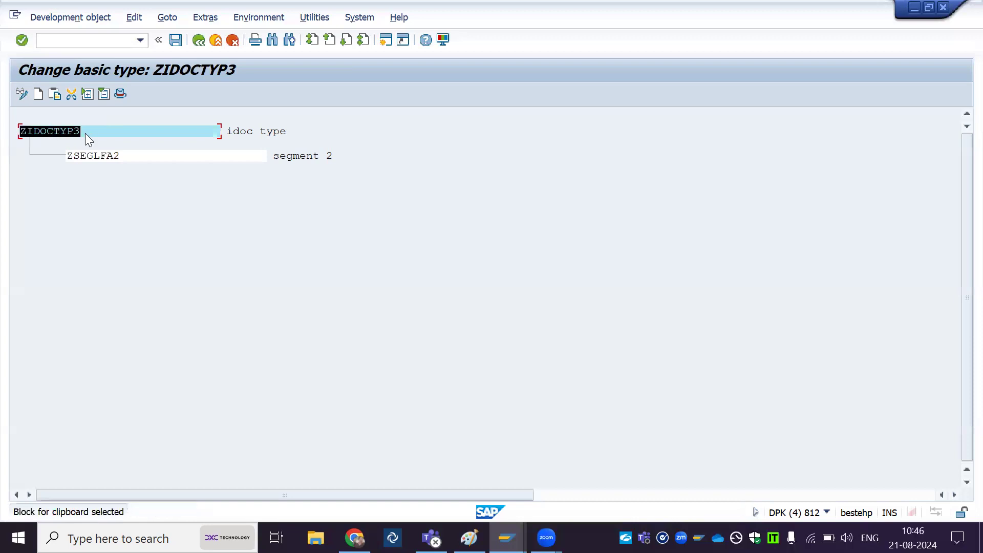
{"action": "key", "text": "ctrl+c"}
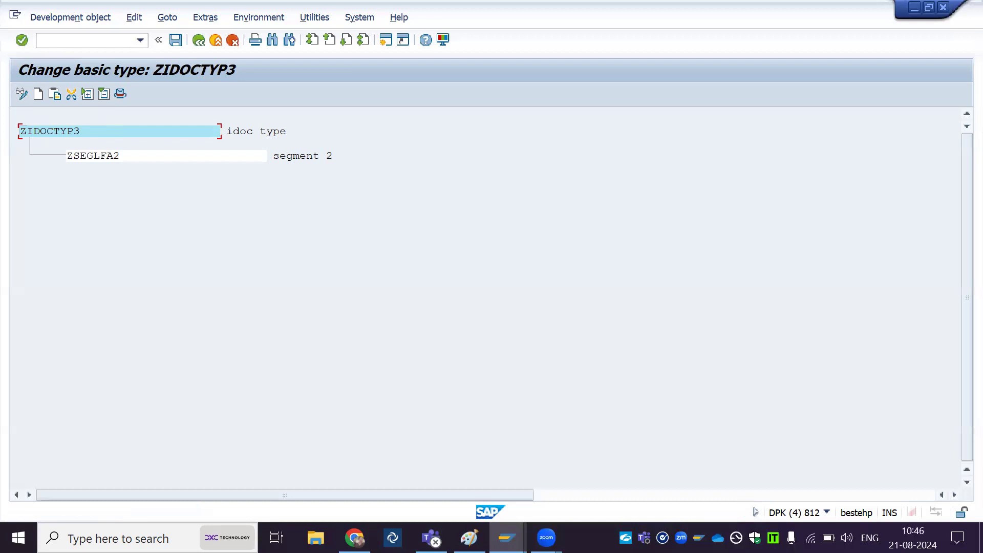
{"action": "left_click", "coordinate": [507, 538]}
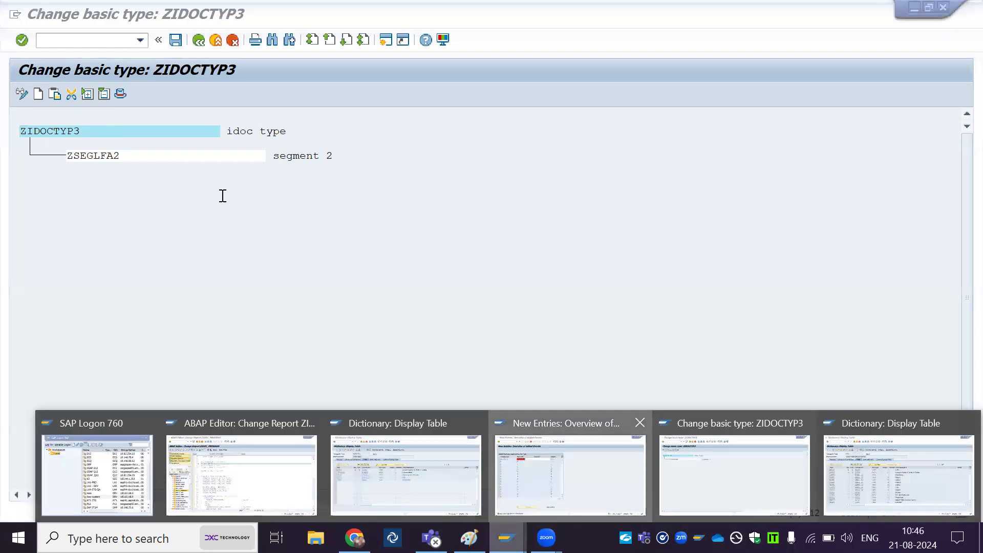
{"action": "key", "text": "ctrl+v"}
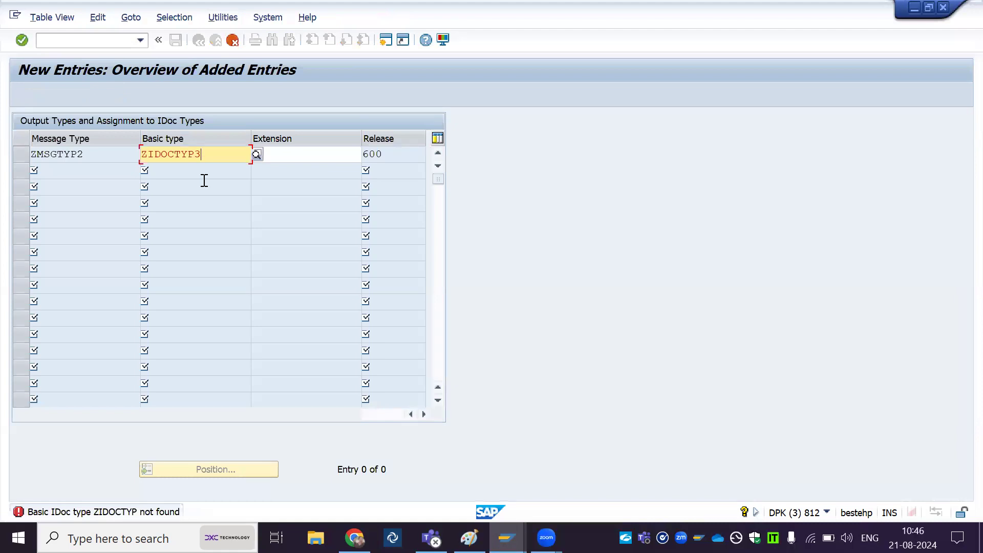
Copy the message type ZMSGTYP2, compare it with the report ZIDOC_PROGRAM, and set it_data-segnam there to 'ZSEGLFA2'.
{"action": "left_click", "coordinate": [90, 154]}
{"action": "left_click_drag", "start_coordinate": [90, 154], "coordinate": [24, 154]}
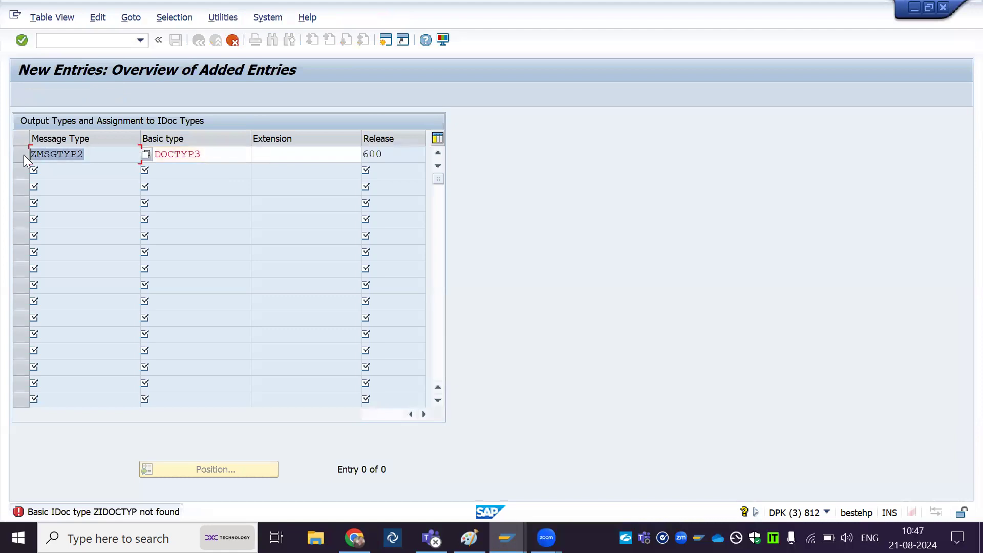
{"action": "key", "text": "ctrl+c"}
{"action": "key", "text": "alt+Tab"}
{"action": "key", "text": "alt+Tab"}
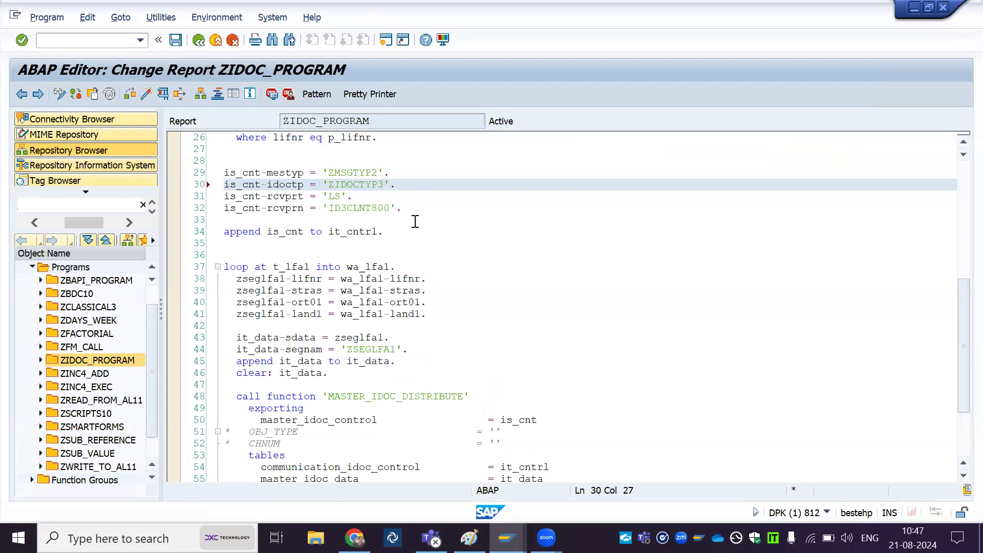
{"action": "left_click", "coordinate": [393, 349]}
{"action": "key", "text": "Delete"}
{"action": "type", "text": "2"}
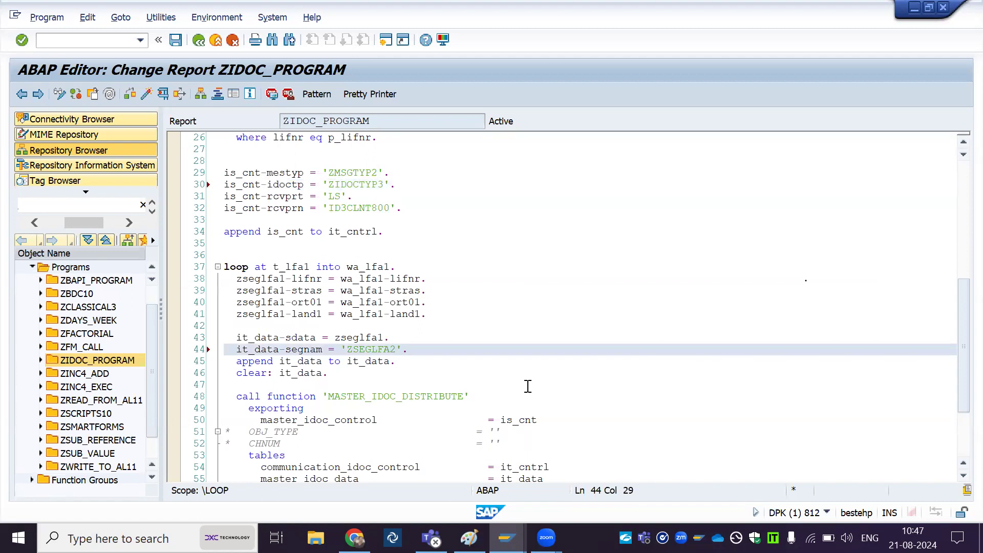
Save the assignment of ZMSGTYP2 to ZIDOCTYP3 under workbench request DPKK902230, and review the IDoc transaction list in the Paint notes.
{"action": "key", "text": "alt+Tab"}
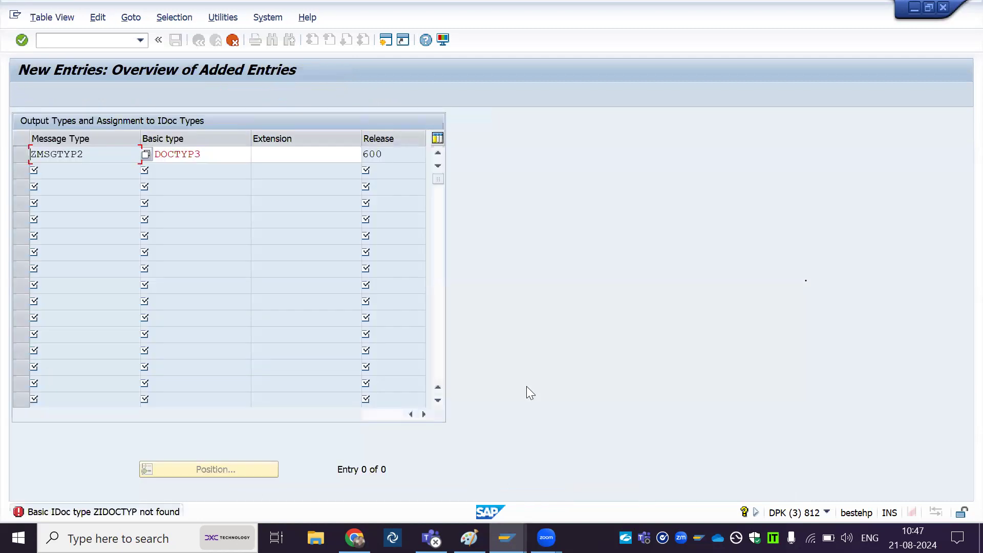
{"action": "key", "text": "Return"}
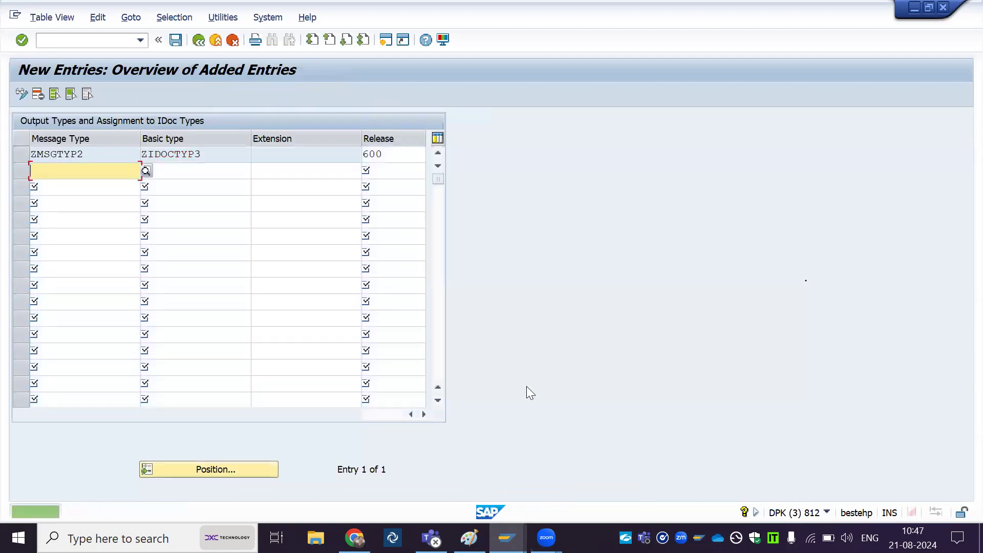
{"action": "left_click", "coordinate": [175, 40]}
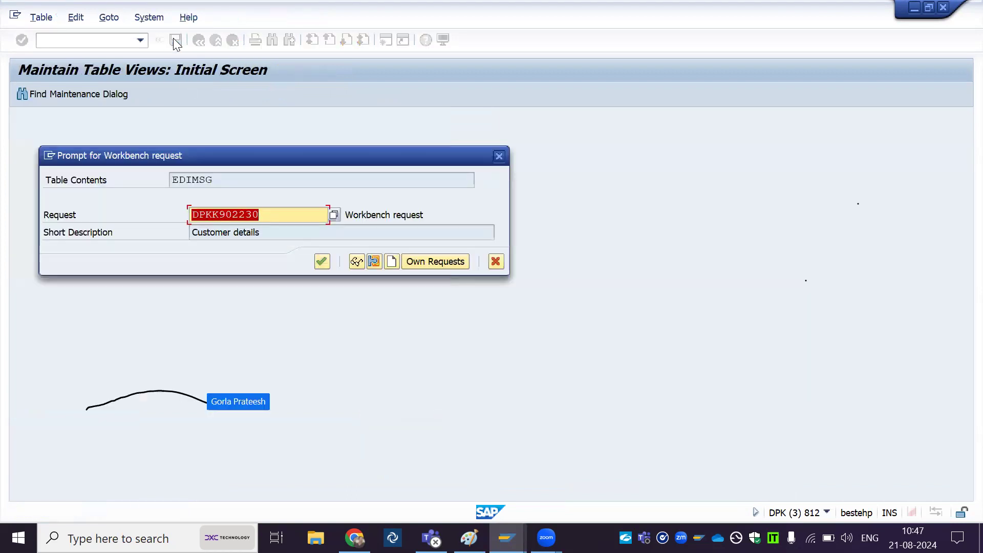
{"action": "left_click", "coordinate": [323, 261]}
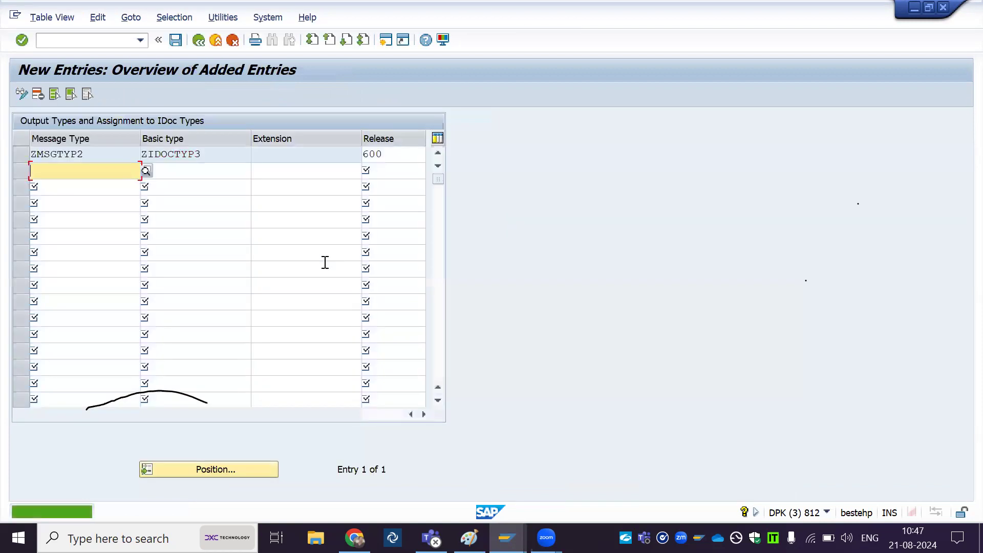
{"action": "left_click", "coordinate": [469, 538]}
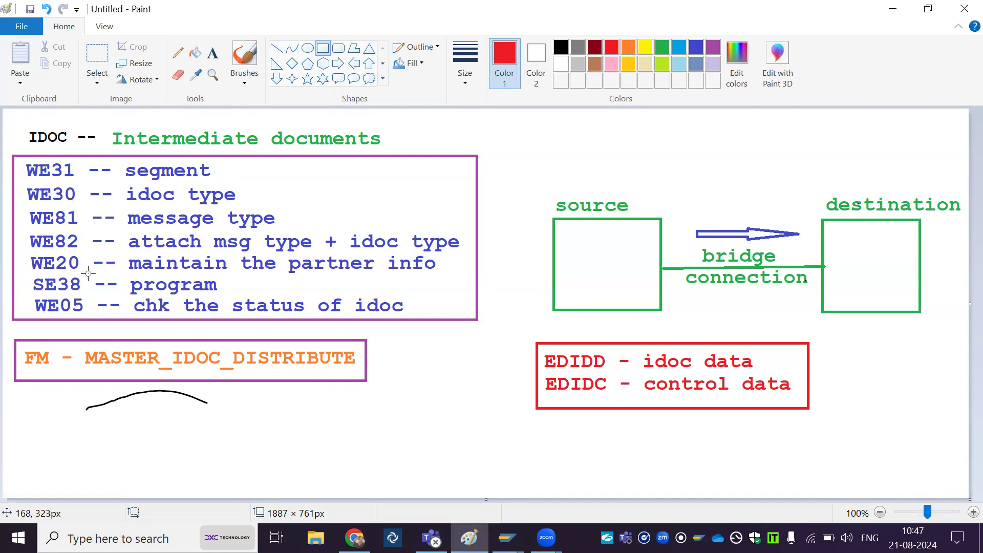
{"action": "key", "text": "alt+Tab"}
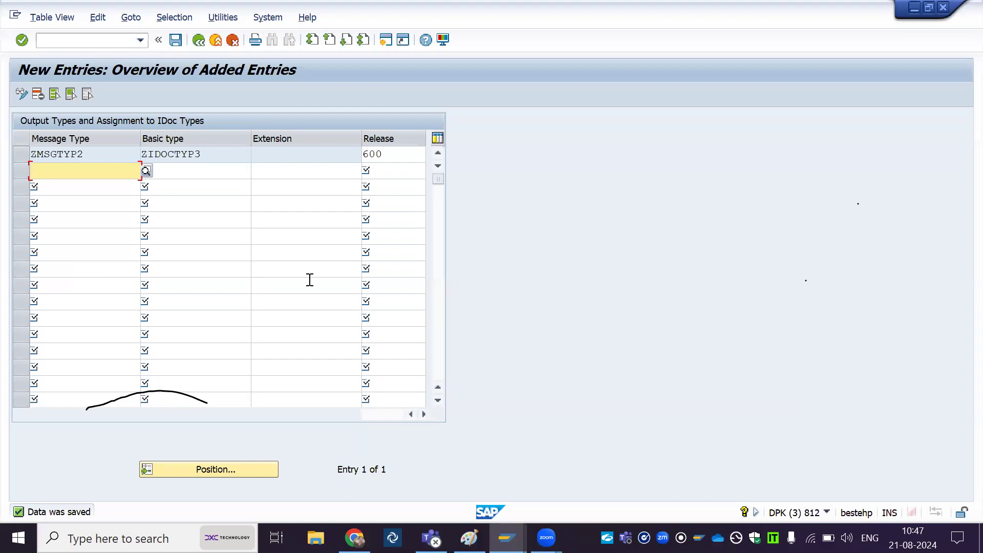
Open partner profiles with transaction WE20 in a new session and display the logical system partner T90CLNT090.
{"action": "left_click", "coordinate": [506, 537]}
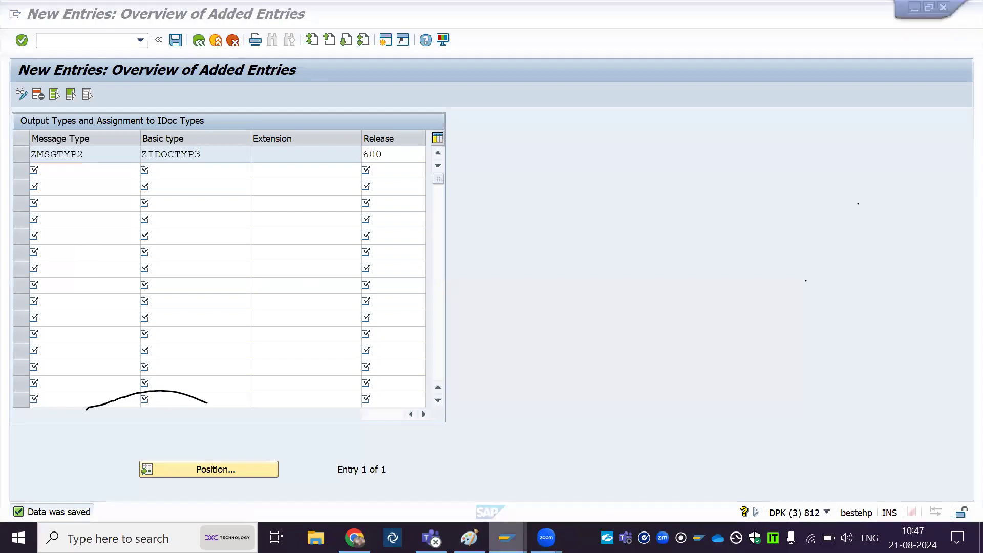
{"action": "left_click", "coordinate": [423, 483]}
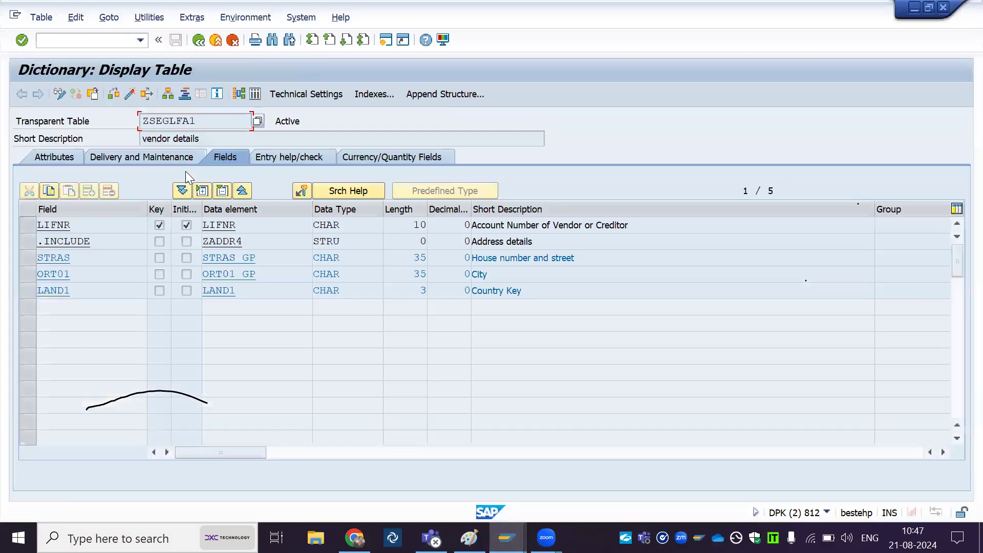
{"action": "left_click", "coordinate": [86, 36]}
{"action": "type", "text": "/"}
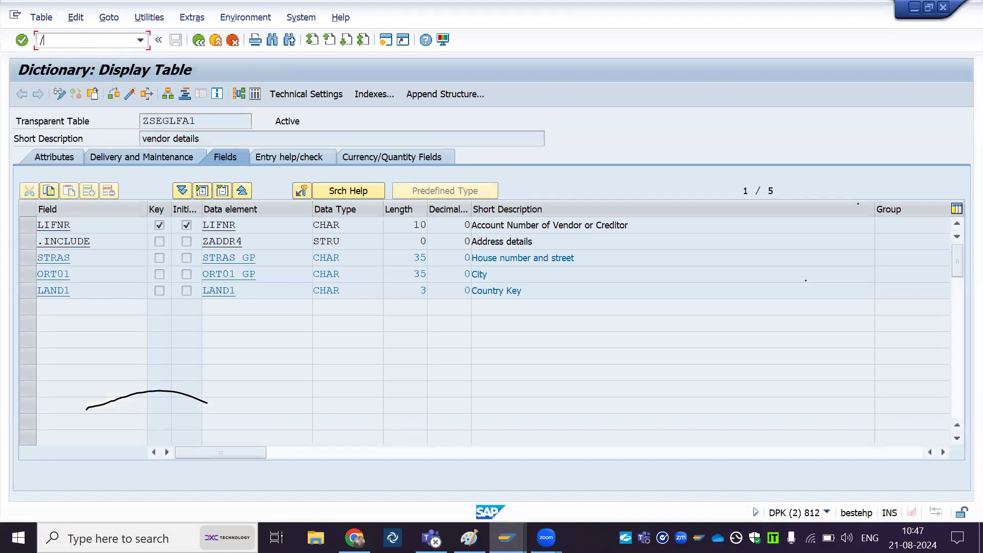
{"action": "type", "text": "nwe20"}
{"action": "key", "text": "Return"}
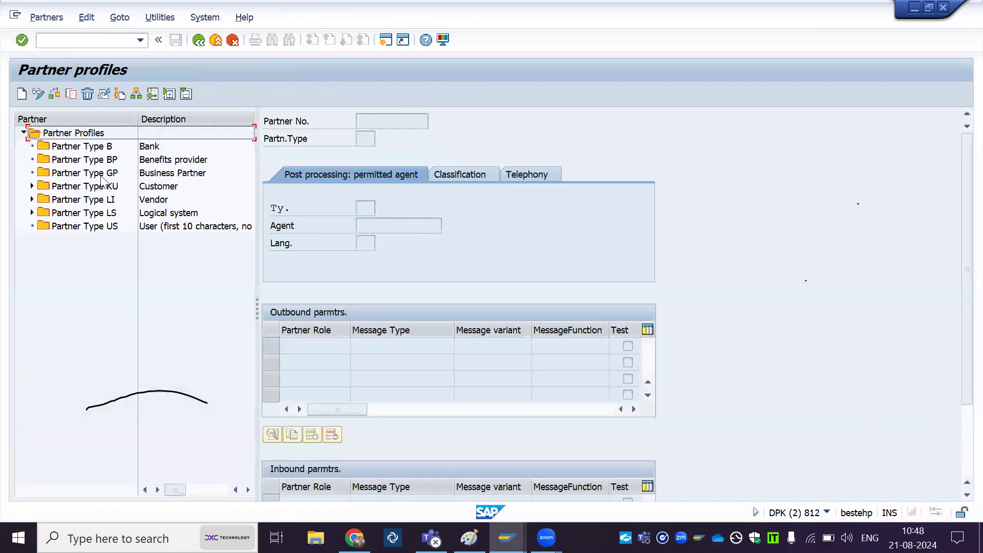
{"action": "left_click", "coordinate": [32, 212]}
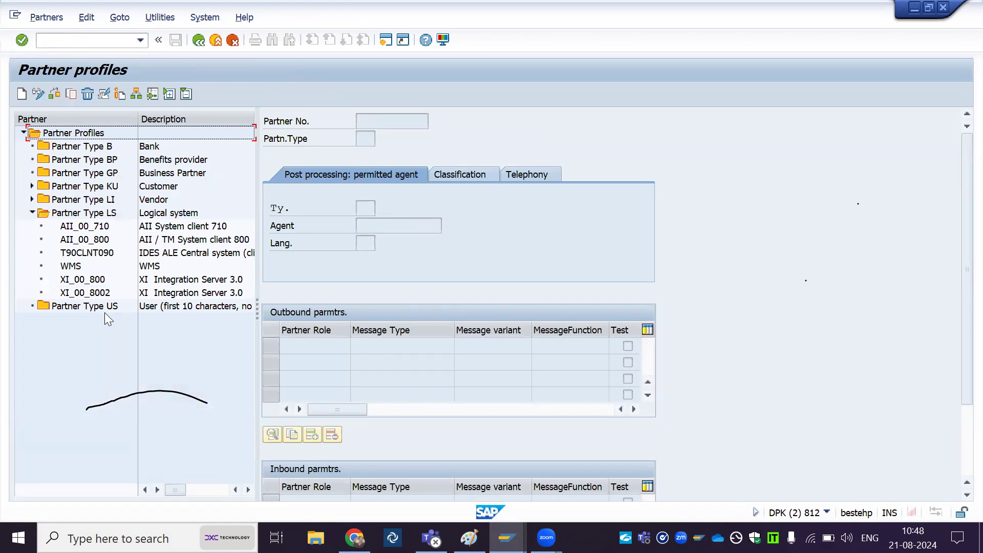
{"action": "double_click", "coordinate": [89, 253]}
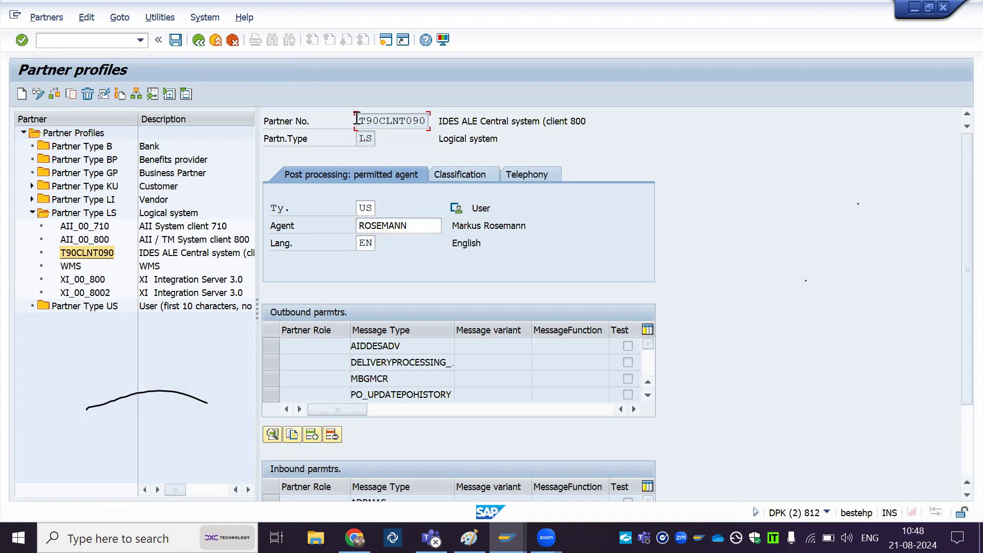
Copy the partner number T90CLNT090 and set is_cnt-rcvprn to 'T90CLNT090' in the report ZIDOC_PROGRAM.
{"action": "left_click_drag", "start_coordinate": [357, 118], "coordinate": [435, 123]}
{"action": "key", "text": "ctrl+c"}
{"action": "left_click", "coordinate": [433, 123]}
{"action": "left_click", "coordinate": [507, 538]}
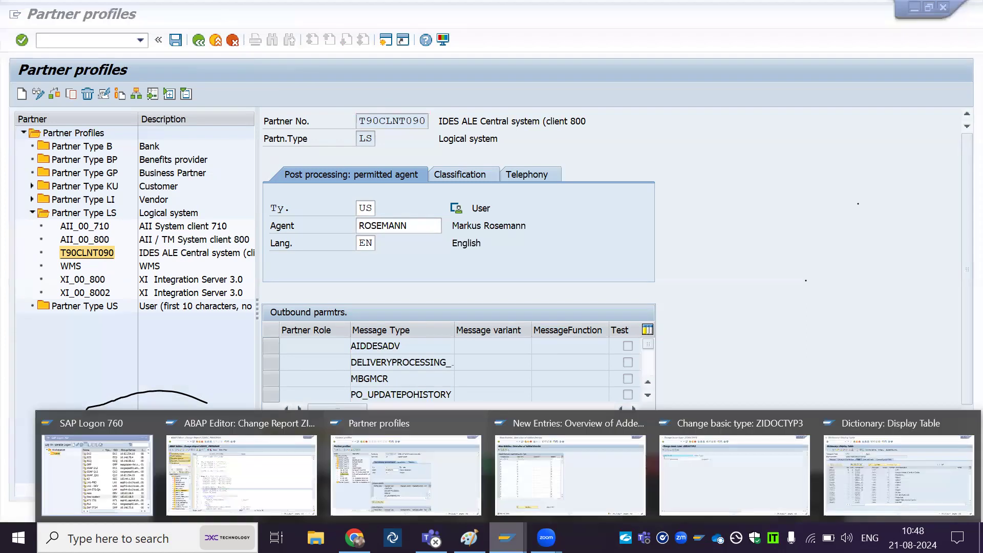
{"action": "left_click", "coordinate": [293, 493]}
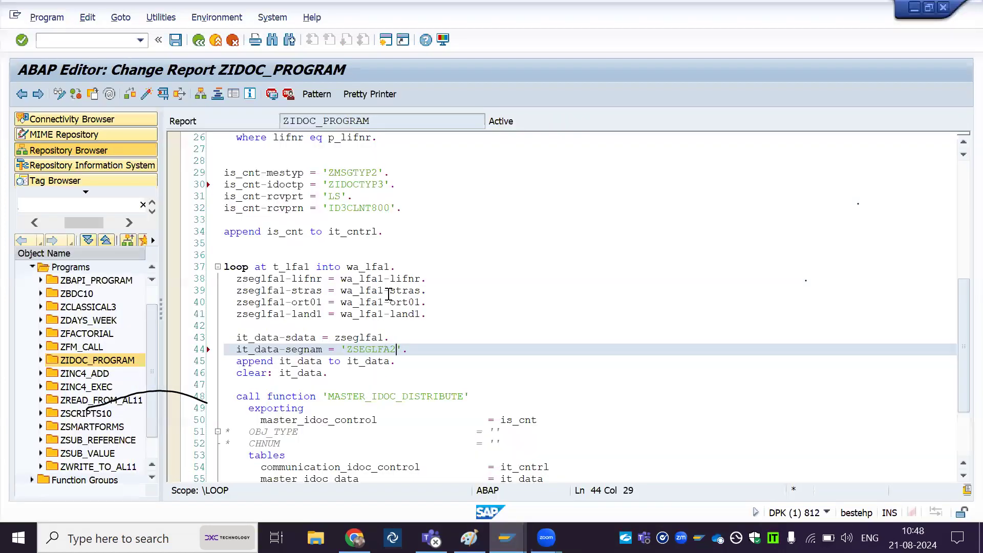
{"action": "left_click", "coordinate": [328, 208]}
{"action": "left_click_drag", "start_coordinate": [329, 207], "coordinate": [390, 208]}
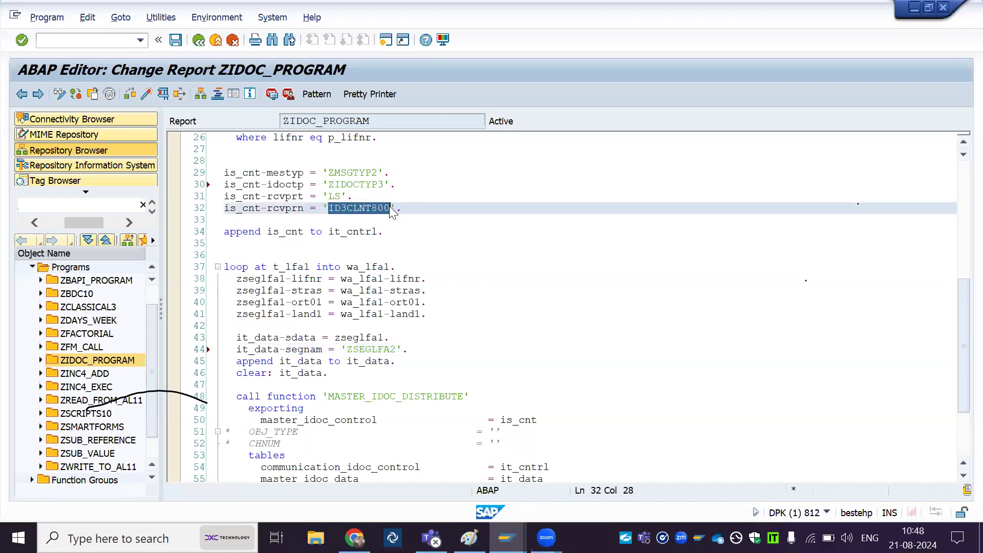
{"action": "key", "text": "ctrl+v"}
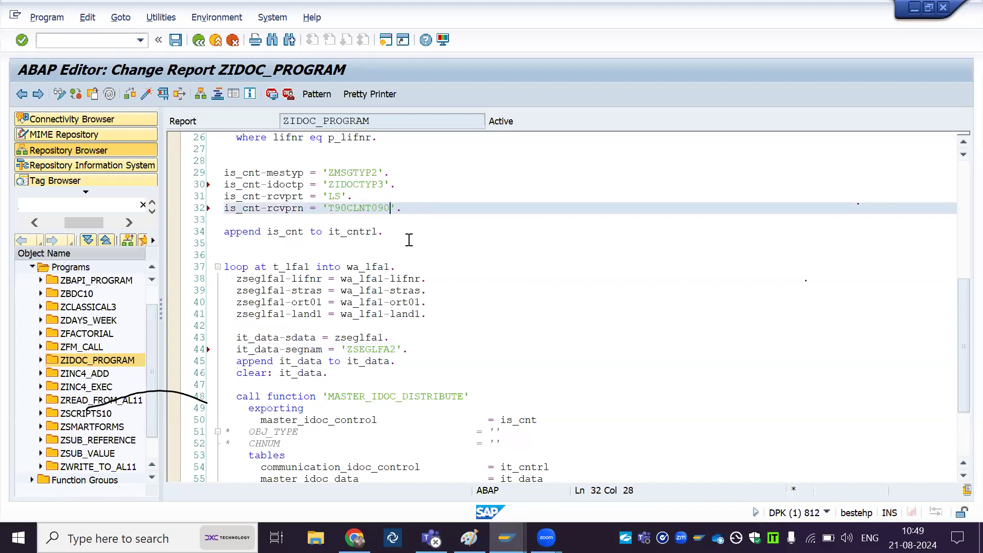
Create a new outbound parameter for partner T90CLNT090 and enter message type ZMSGTYP2, copied from the report ZIDOC_PROGRAM.
{"action": "key", "text": "alt+Tab"}
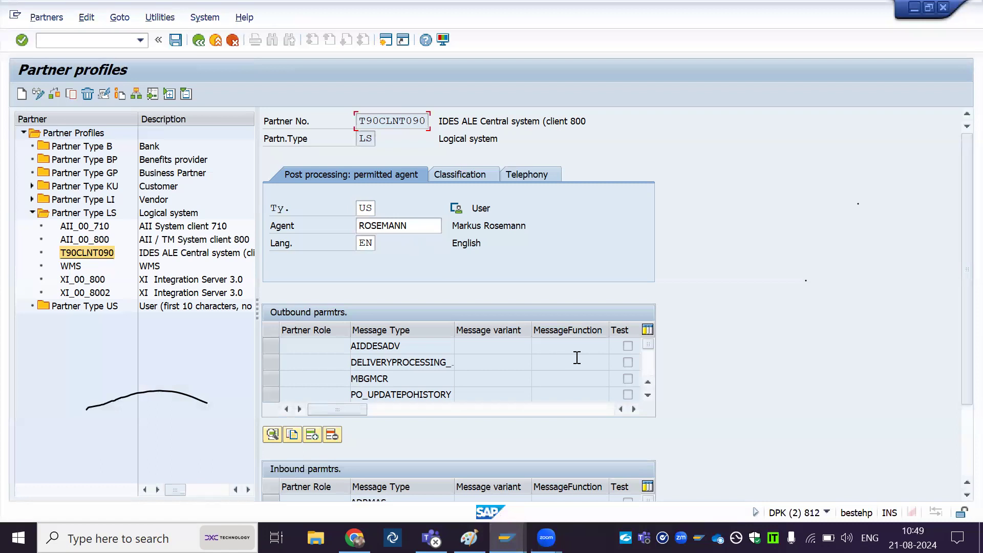
{"action": "left_click", "coordinate": [967, 495]}
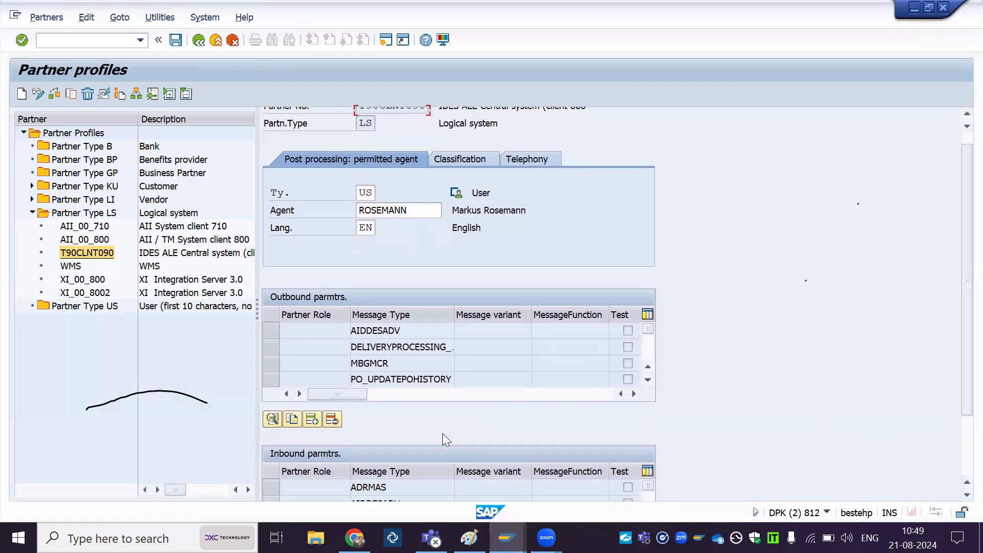
{"action": "left_click", "coordinate": [311, 419]}
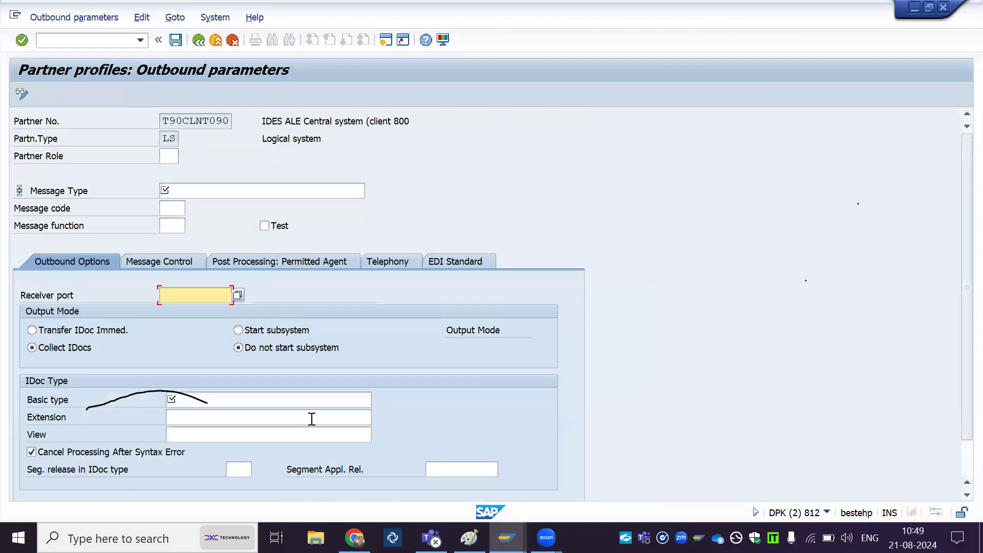
{"action": "left_click", "coordinate": [203, 191]}
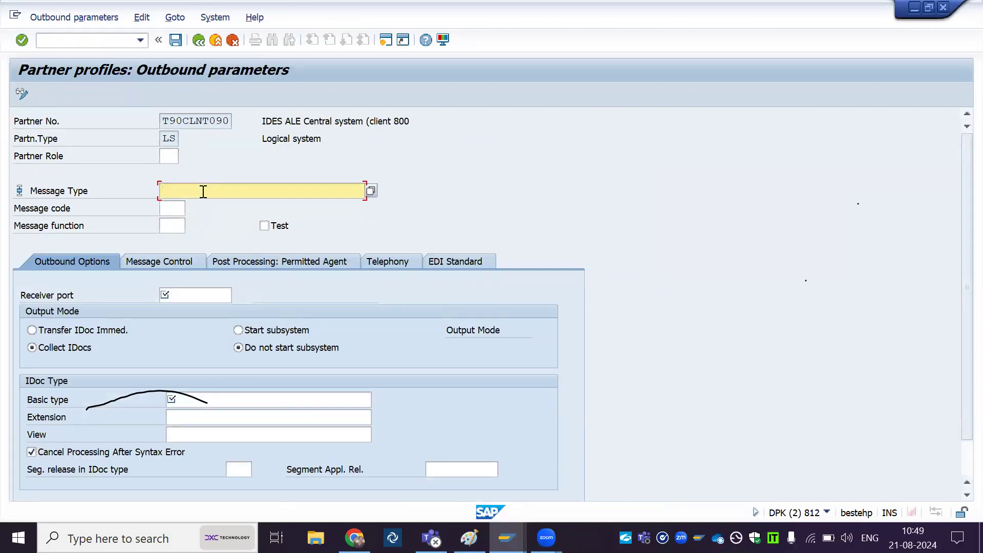
{"action": "key", "text": "alt+Tab"}
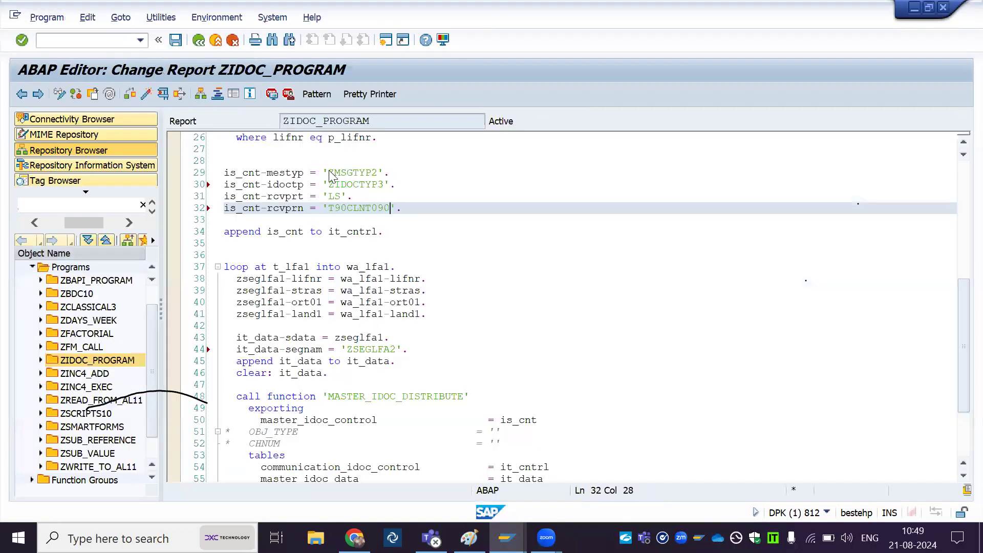
{"action": "left_click_drag", "start_coordinate": [330, 171], "coordinate": [379, 177]}
{"action": "key", "text": "ctrl+c"}
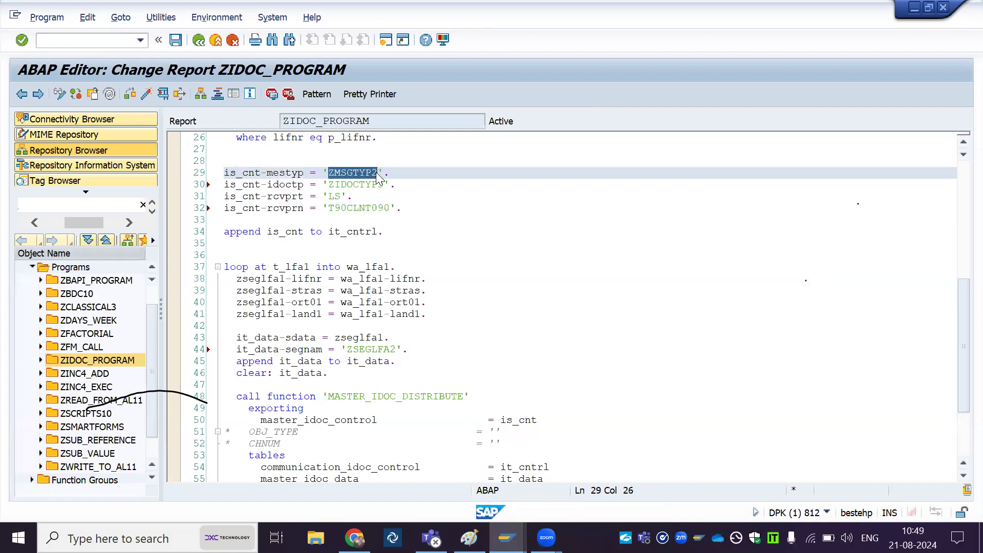
{"action": "key", "text": "alt+Tab"}
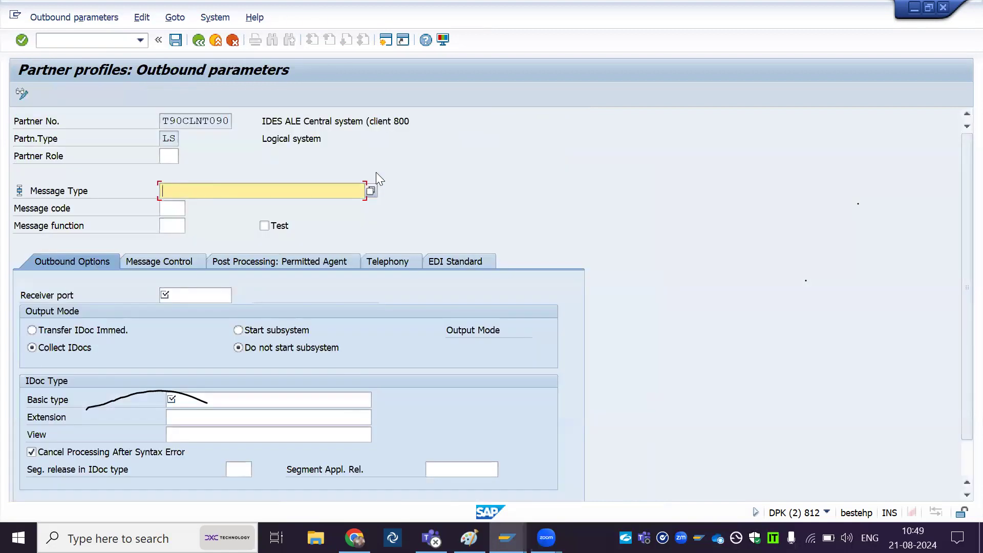
{"action": "key", "text": "ctrl+v"}
Choose receiver port A000000010 for the outbound parameter and set the output mode to Transfer IDoc Immed.
{"action": "left_click", "coordinate": [186, 294]}
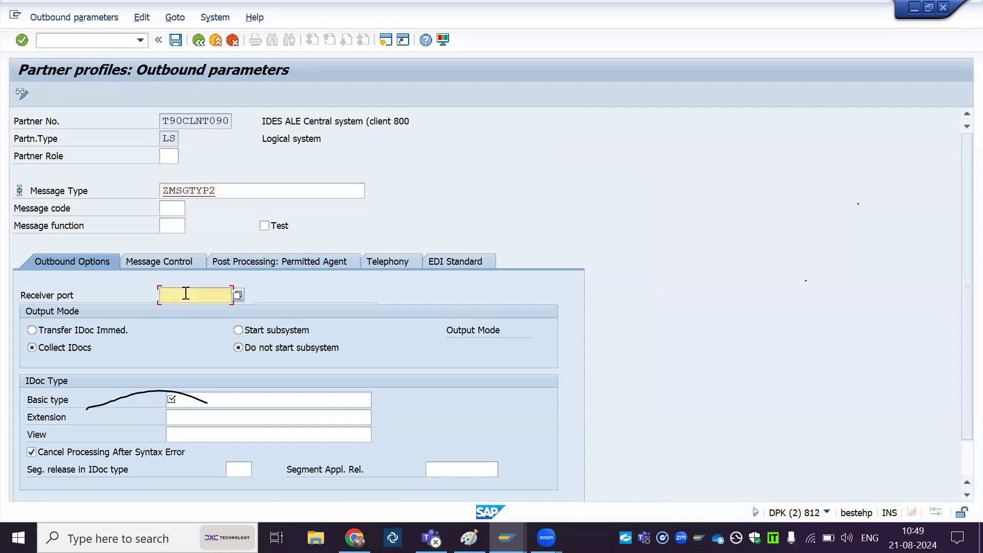
{"action": "left_click", "coordinate": [239, 295]}
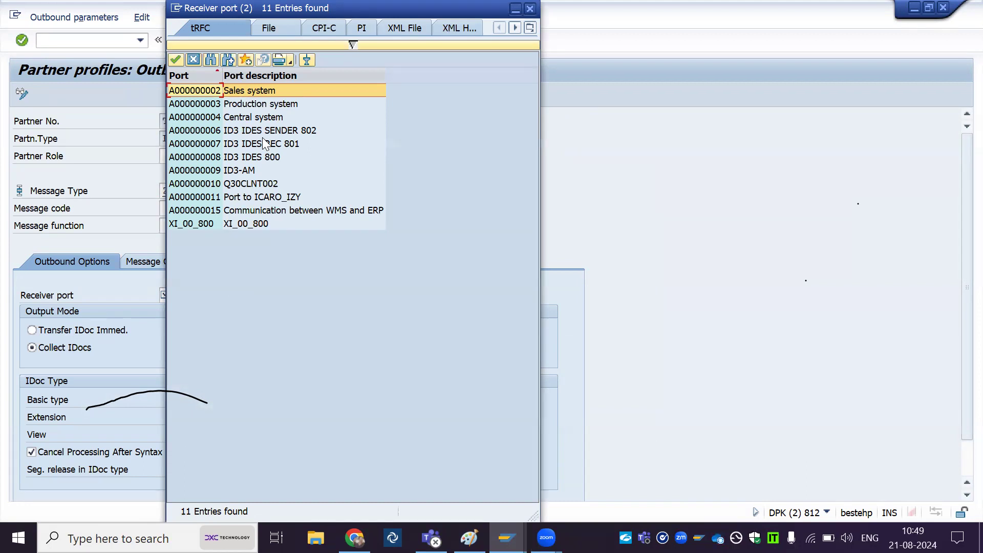
{"action": "double_click", "coordinate": [198, 183]}
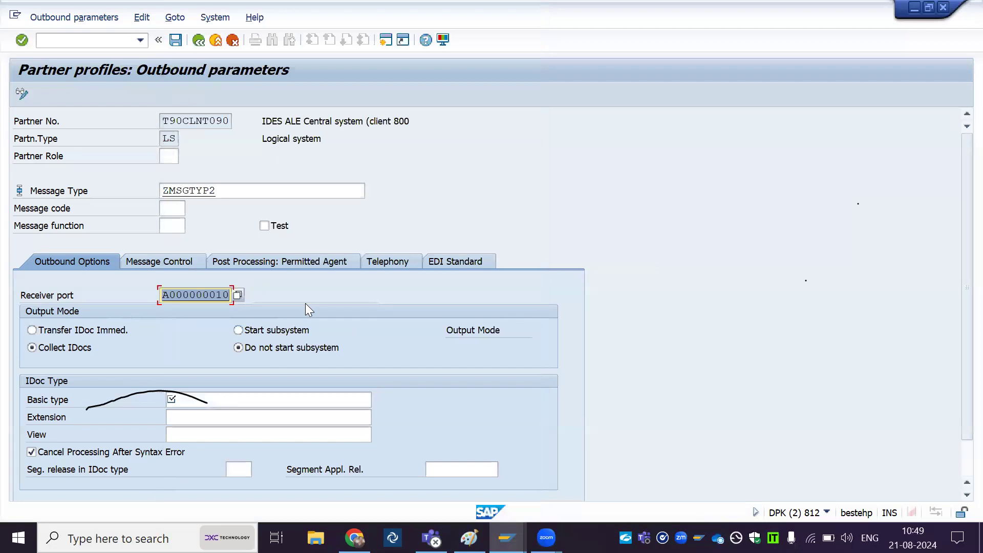
{"action": "left_click", "coordinate": [32, 330]}
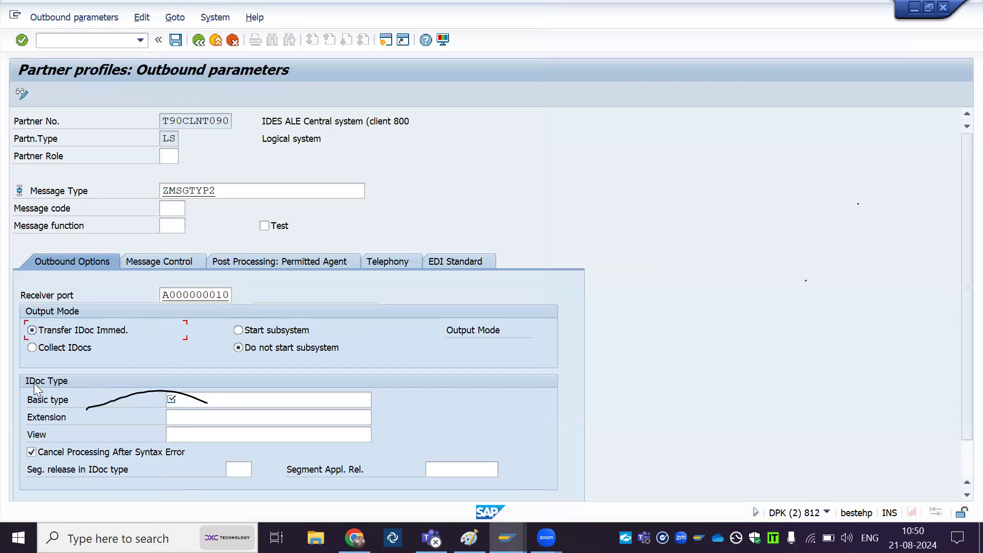
Copy ZIDOCTYP3 from the report ZIDOC_PROGRAM and enter it as the basic type of the outbound parameter.
{"action": "left_click", "coordinate": [250, 398]}
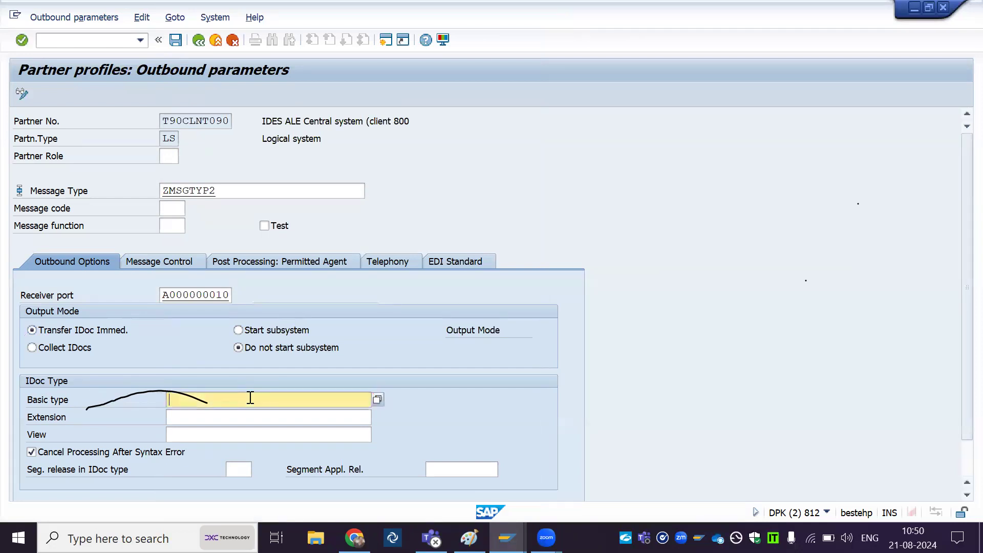
{"action": "key", "text": "alt+Tab"}
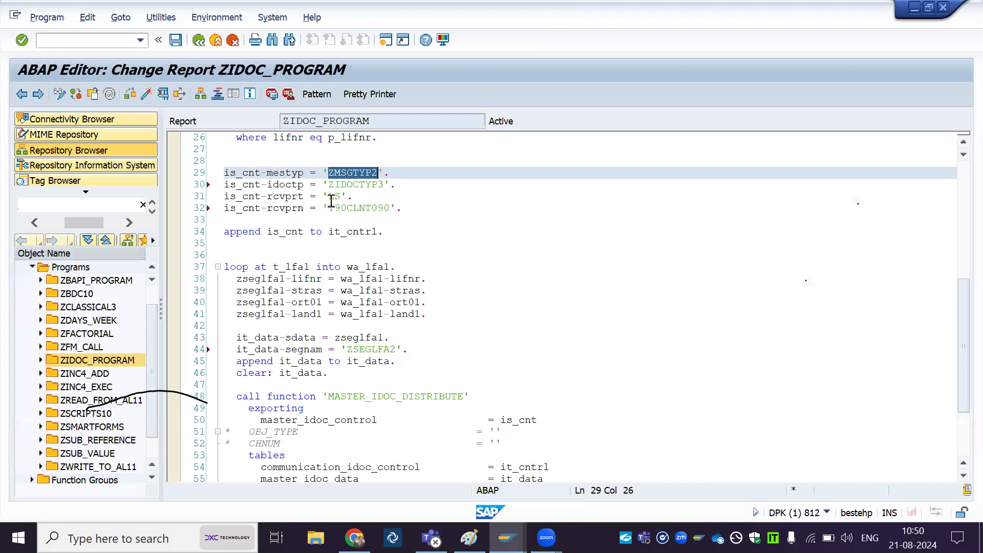
{"action": "left_click", "coordinate": [329, 184]}
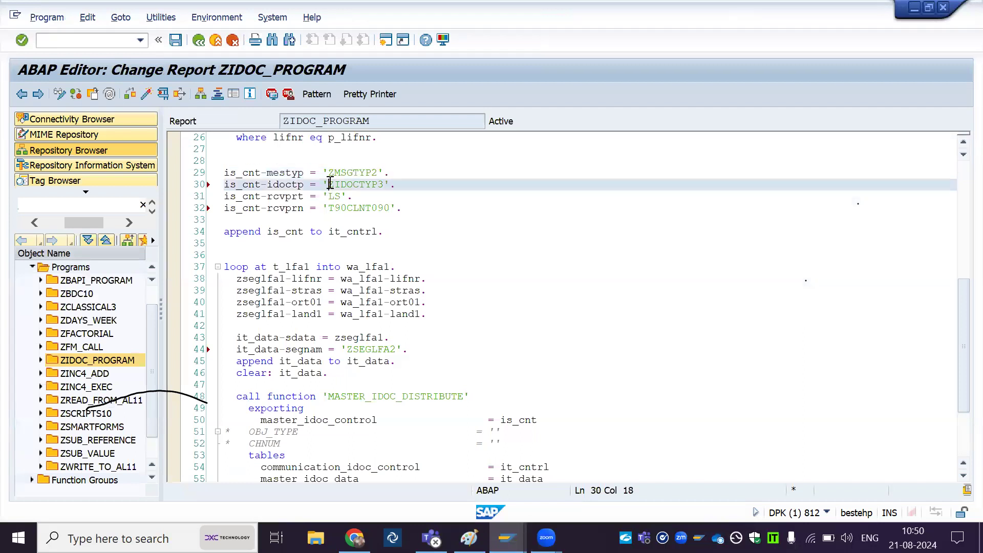
{"action": "left_click_drag", "start_coordinate": [329, 185], "coordinate": [384, 185]}
{"action": "key", "text": "ctrl+c"}
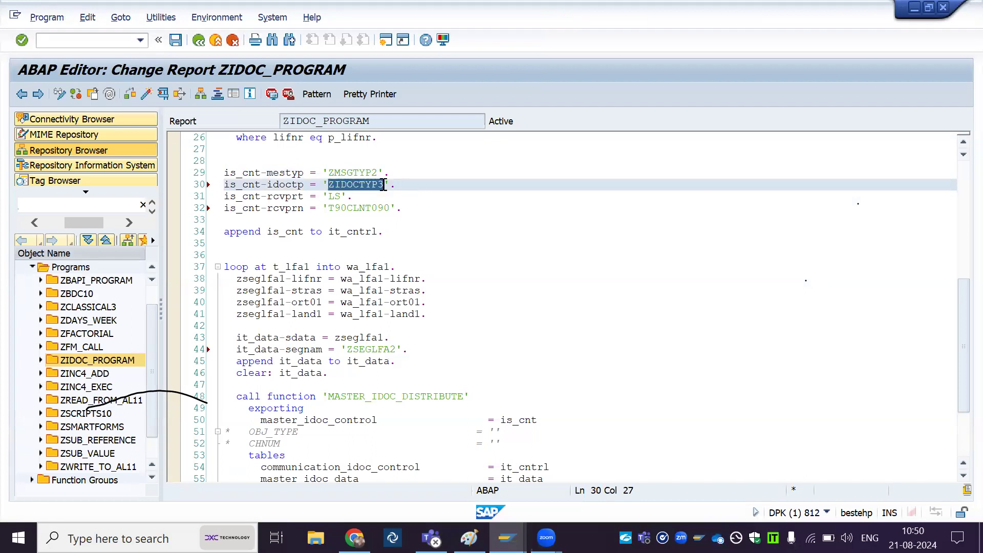
{"action": "key", "text": "alt+Tab"}
{"action": "key", "text": "ctrl+v"}
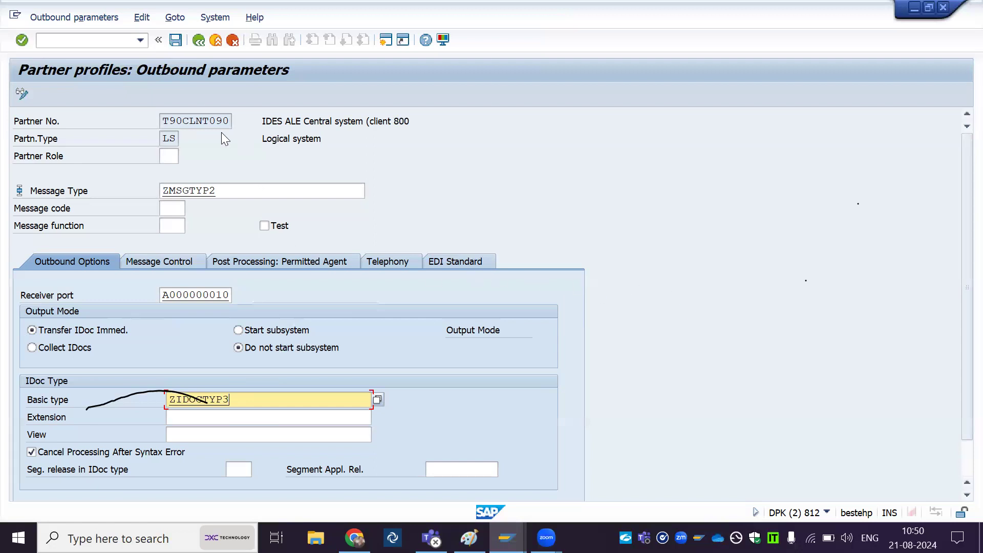
Review the partner number, message type, receiver port and basic type entered in the outbound parameters.
{"action": "left_click", "coordinate": [237, 188]}
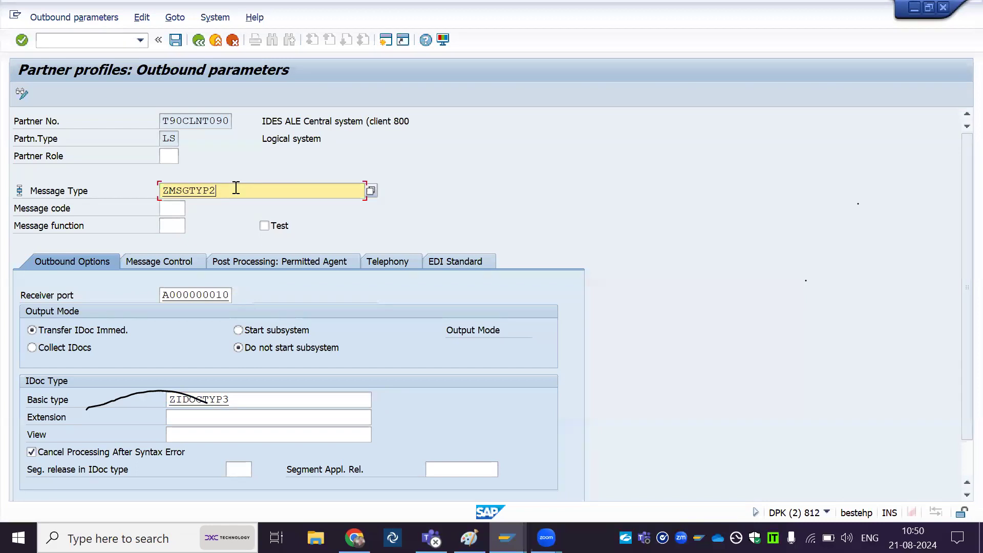
{"action": "left_click_drag", "start_coordinate": [236, 188], "coordinate": [155, 190]}
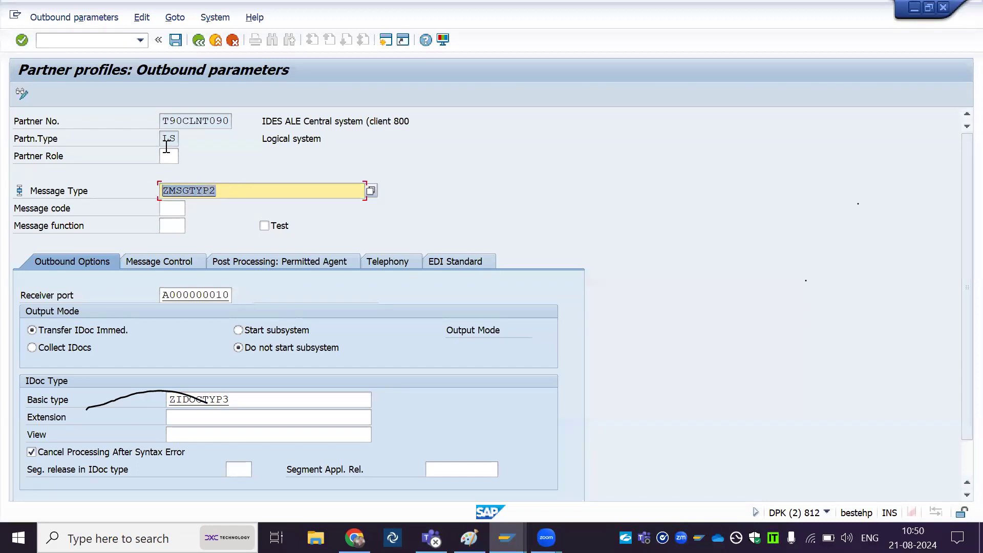
{"action": "left_click", "coordinate": [162, 118]}
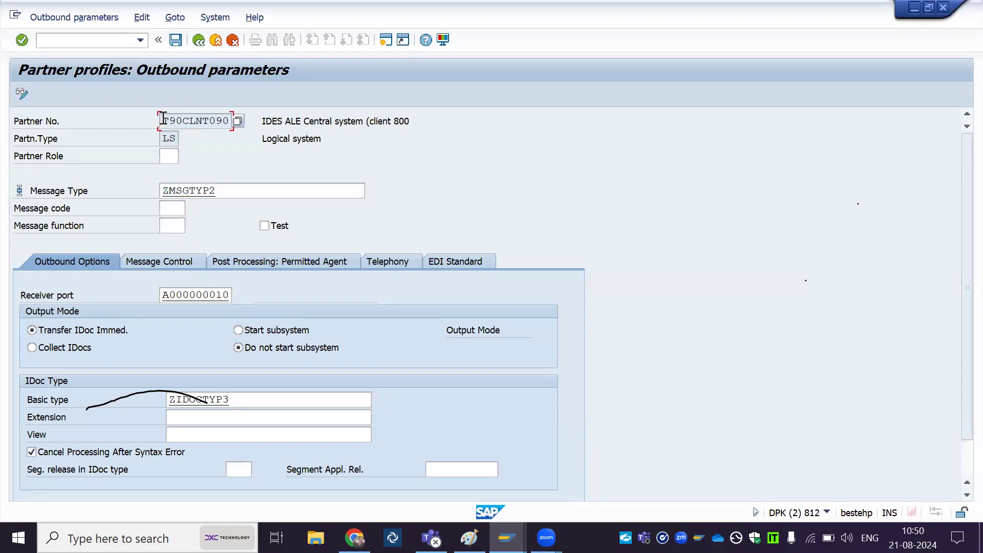
{"action": "left_click_drag", "start_coordinate": [163, 118], "coordinate": [235, 123]}
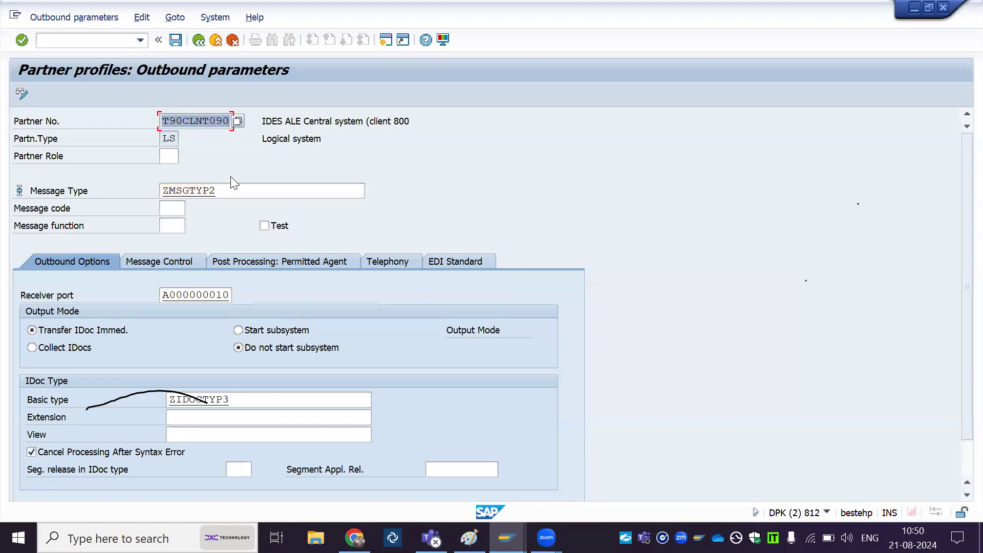
{"action": "left_click", "coordinate": [230, 193]}
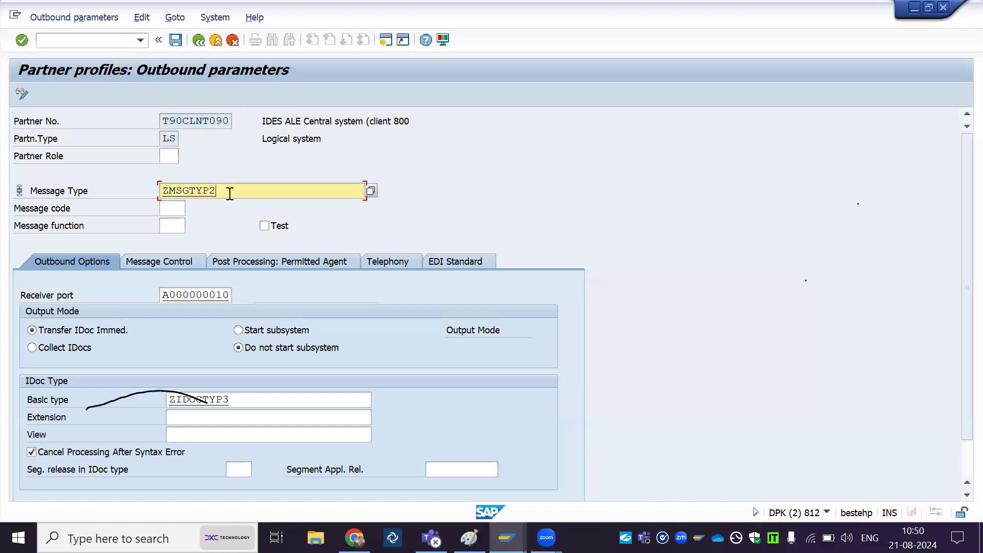
{"action": "left_click_drag", "start_coordinate": [230, 193], "coordinate": [143, 184]}
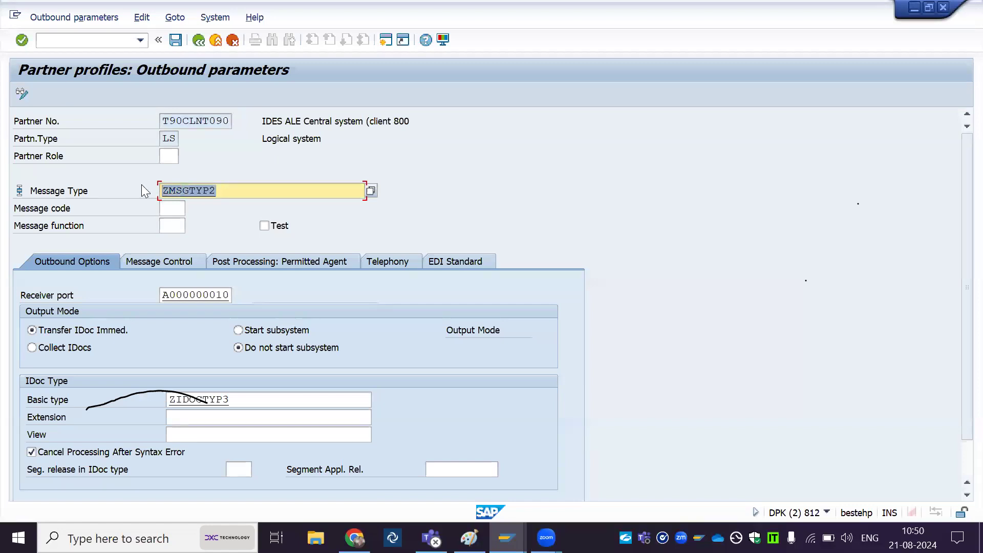
{"action": "left_click", "coordinate": [161, 294]}
{"action": "left_click_drag", "start_coordinate": [162, 294], "coordinate": [238, 302]}
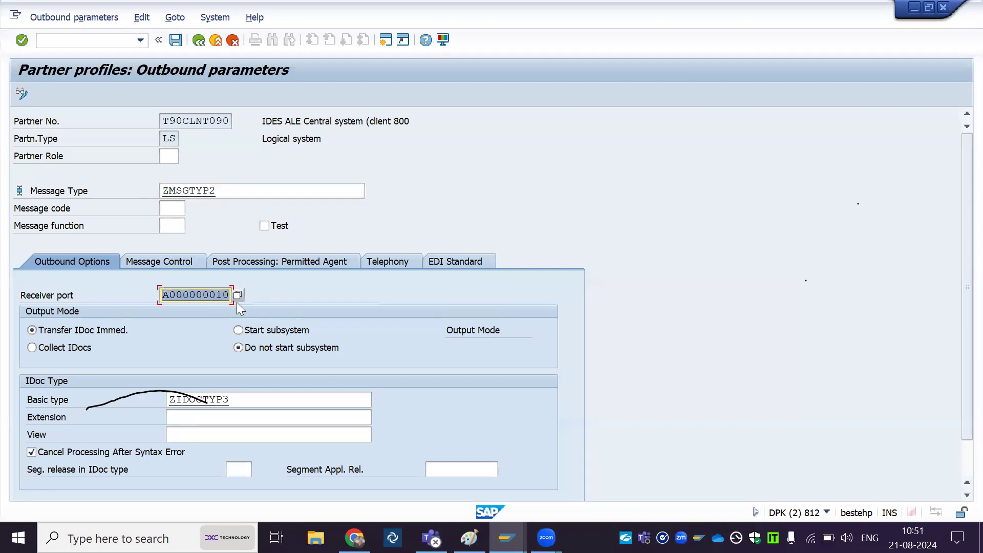
{"action": "left_click", "coordinate": [196, 296]}
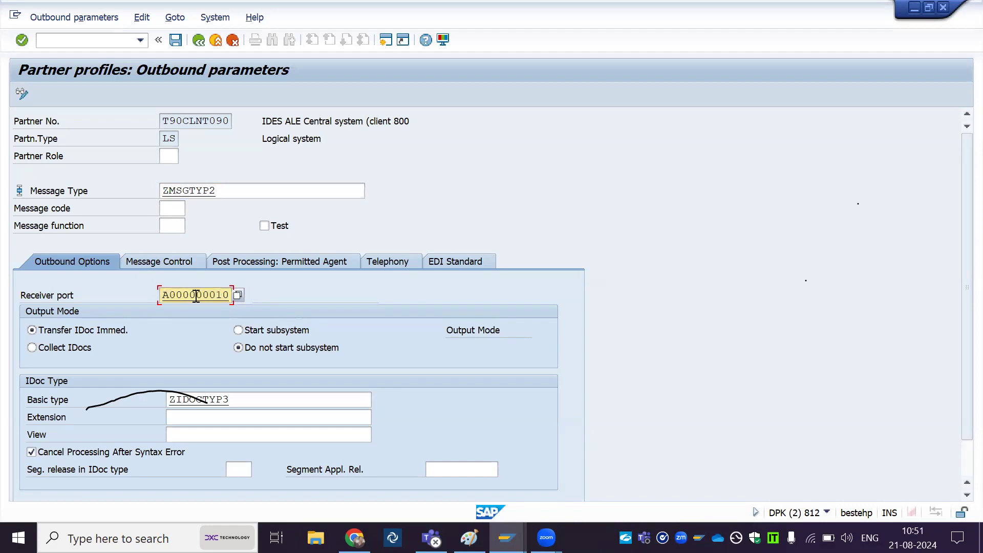
{"action": "left_click", "coordinate": [242, 400]}
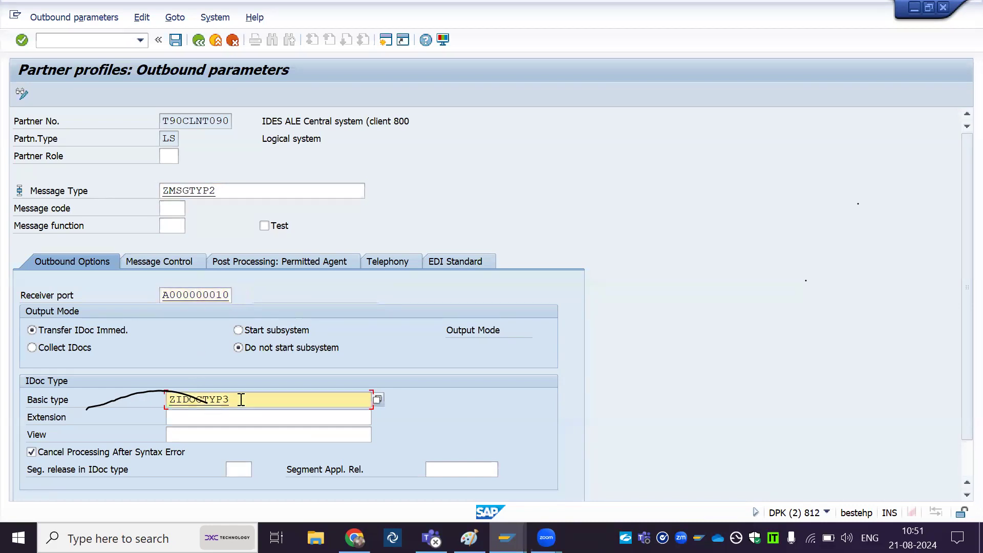
Save the outbound parameters for message type ZMSGTYP2 with receiver port A000000010 and basic type ZIDOCTYP3.
{"action": "left_click_drag", "start_coordinate": [241, 399], "coordinate": [155, 398]}
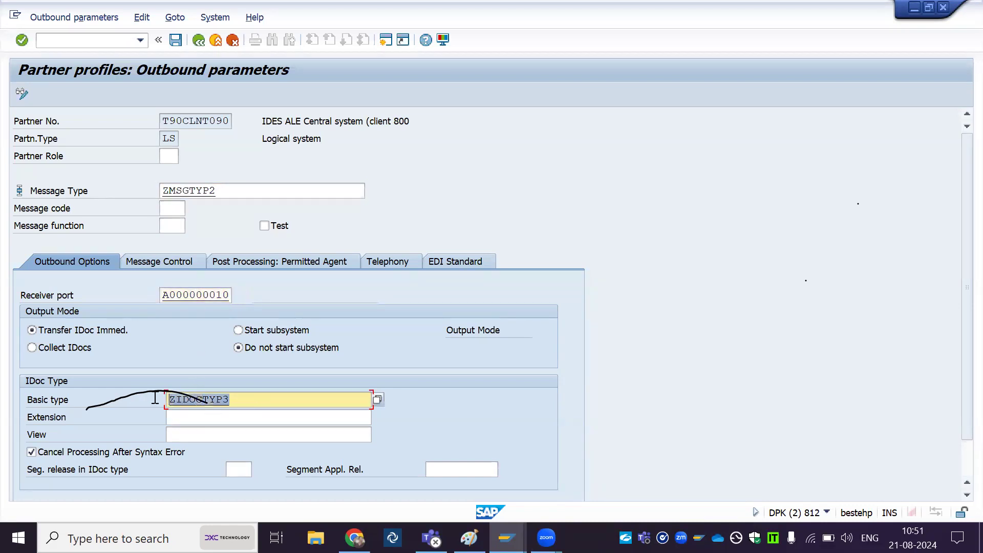
{"action": "left_click", "coordinate": [253, 400]}
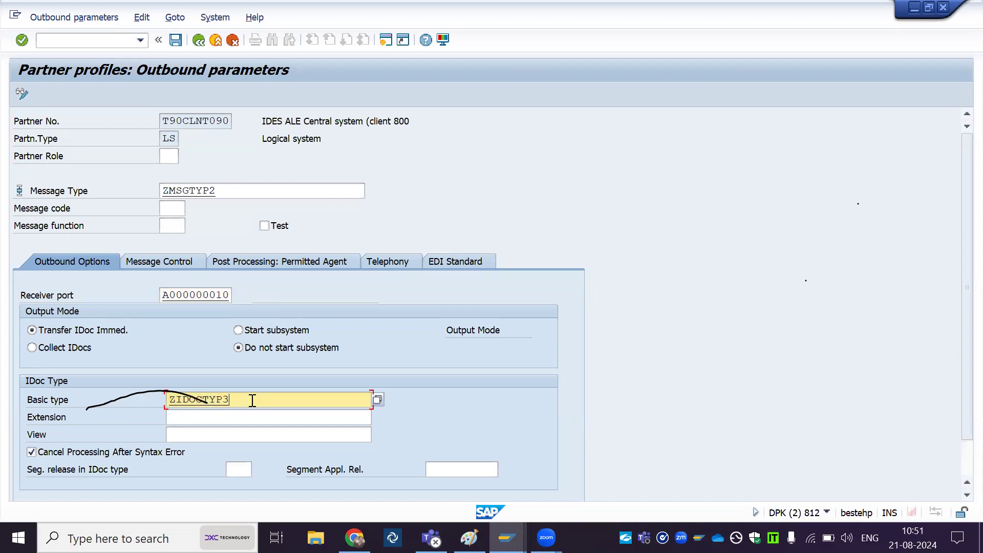
{"action": "left_click", "coordinate": [176, 40]}
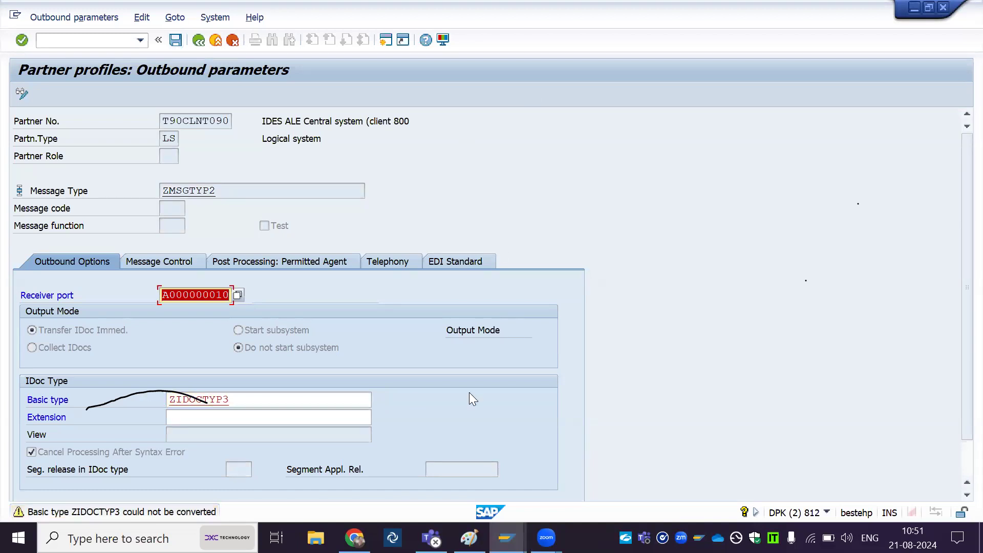
{"action": "key", "text": "Return"}
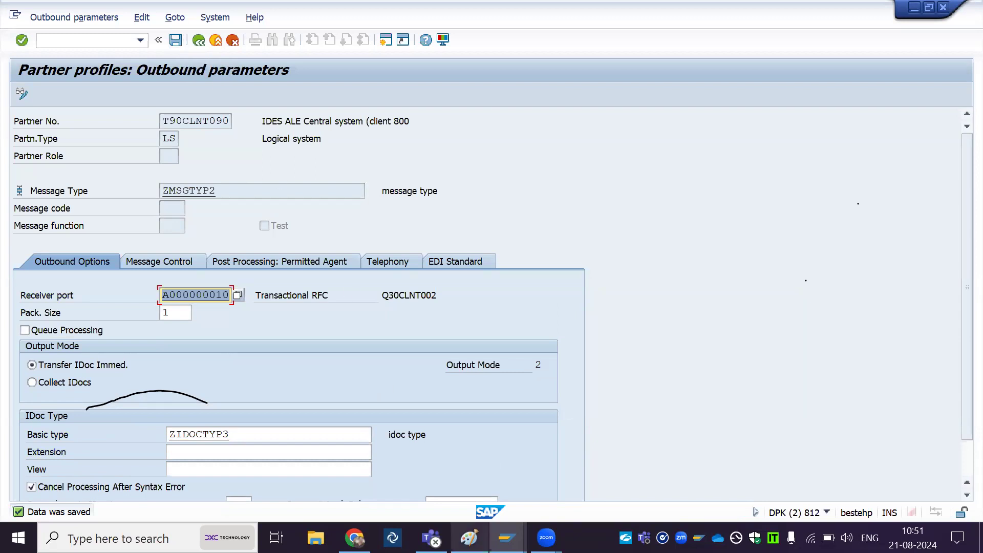
Return to the report ZIDOC_PROGRAM and review the is_cnt control record assignments and their append to it_cntrl.
{"action": "left_click", "coordinate": [470, 538]}
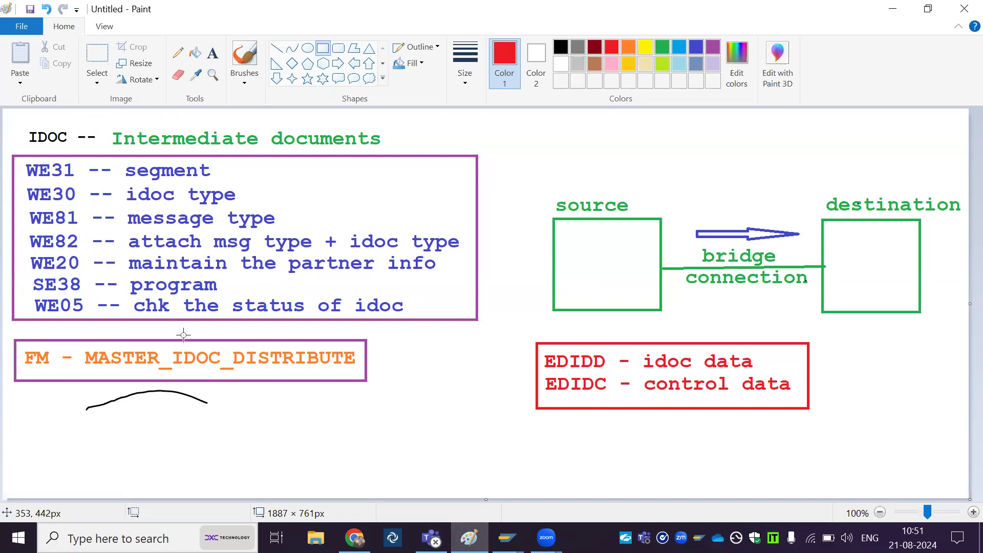
{"action": "key", "text": "alt+Tab"}
{"action": "key", "text": "alt+Tab"}
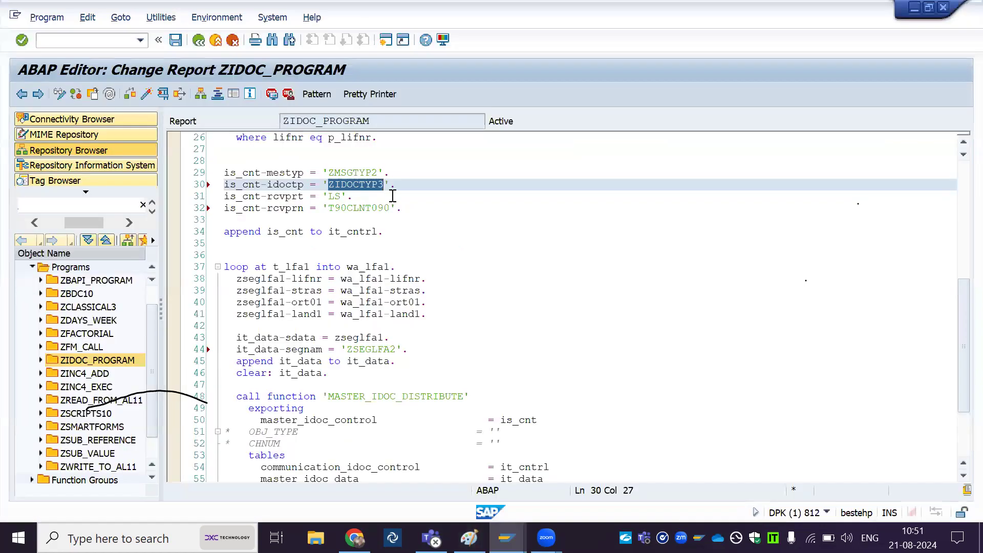
{"action": "left_click", "coordinate": [405, 175]}
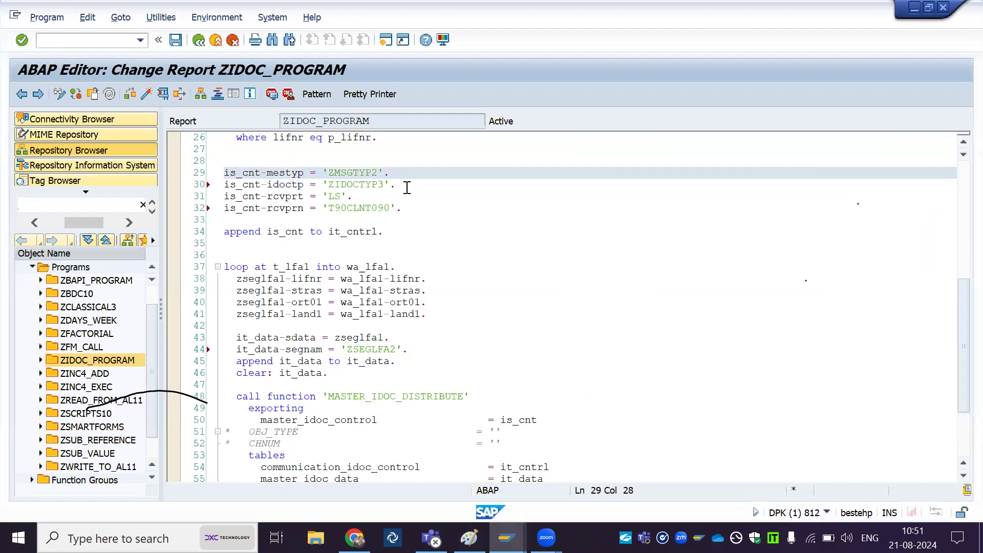
{"action": "left_click", "coordinate": [407, 187]}
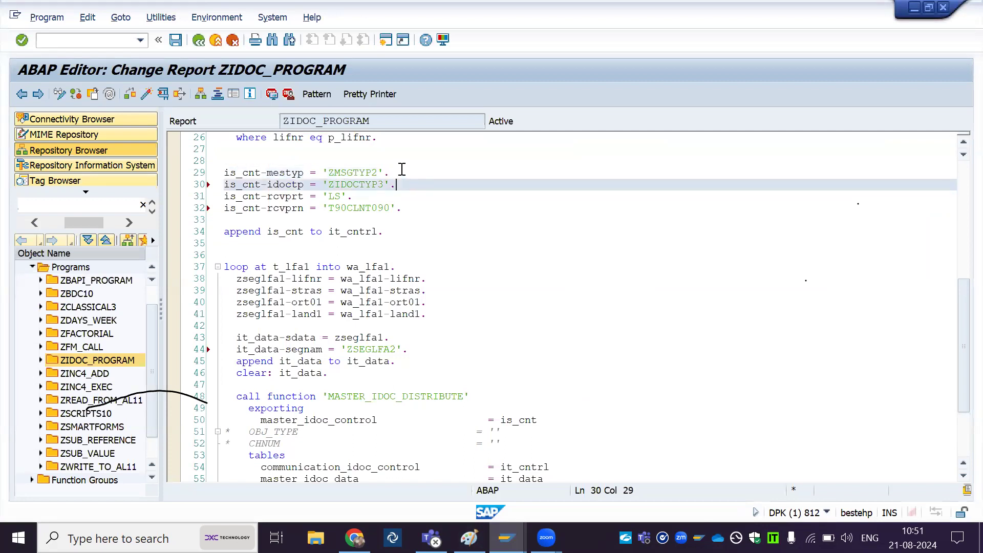
{"action": "left_click", "coordinate": [402, 171]}
{"action": "left_click", "coordinate": [409, 188]}
{"action": "left_click", "coordinate": [356, 197]}
{"action": "left_click", "coordinate": [406, 208]}
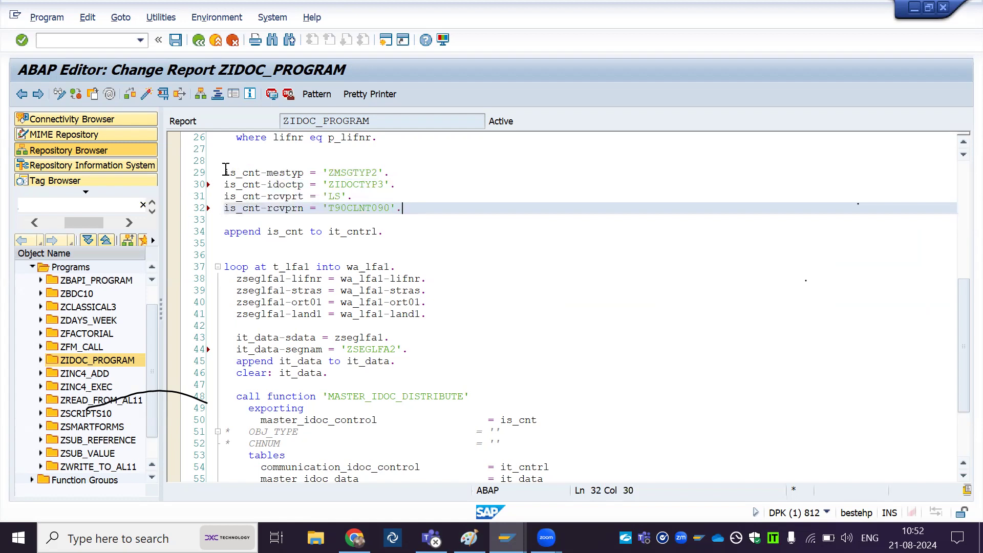
{"action": "left_click_drag", "start_coordinate": [226, 171], "coordinate": [398, 209]}
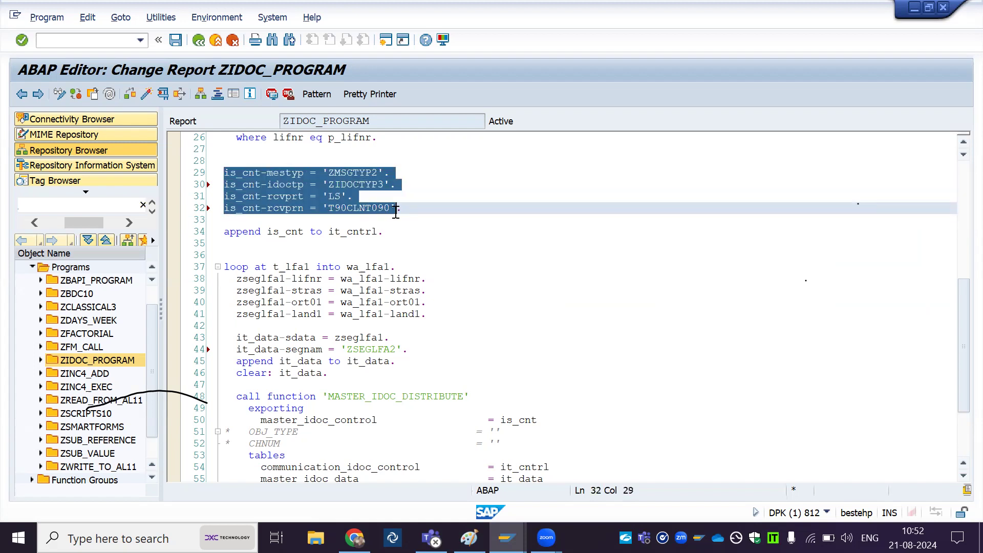
{"action": "left_click", "coordinate": [329, 230]}
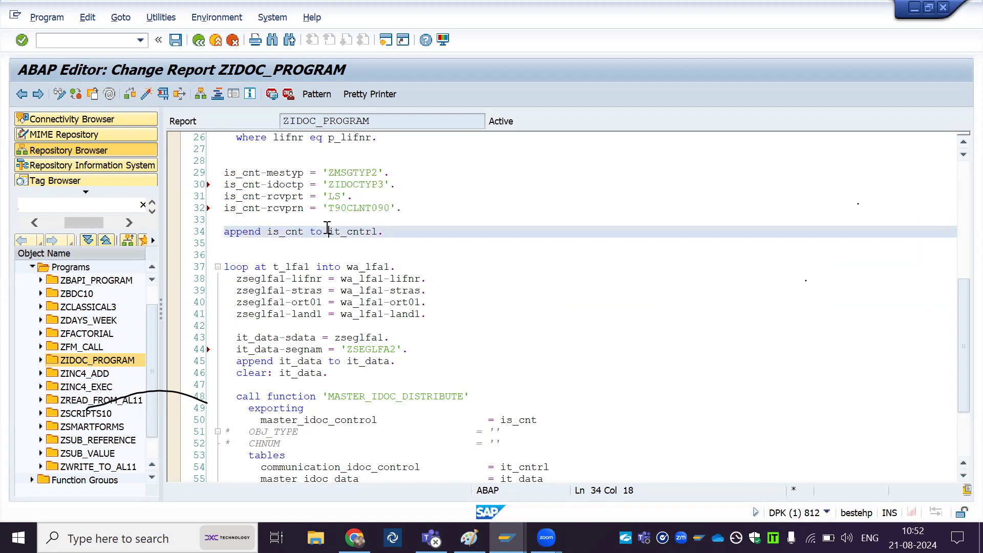
{"action": "left_click_drag", "start_coordinate": [328, 230], "coordinate": [385, 232]}
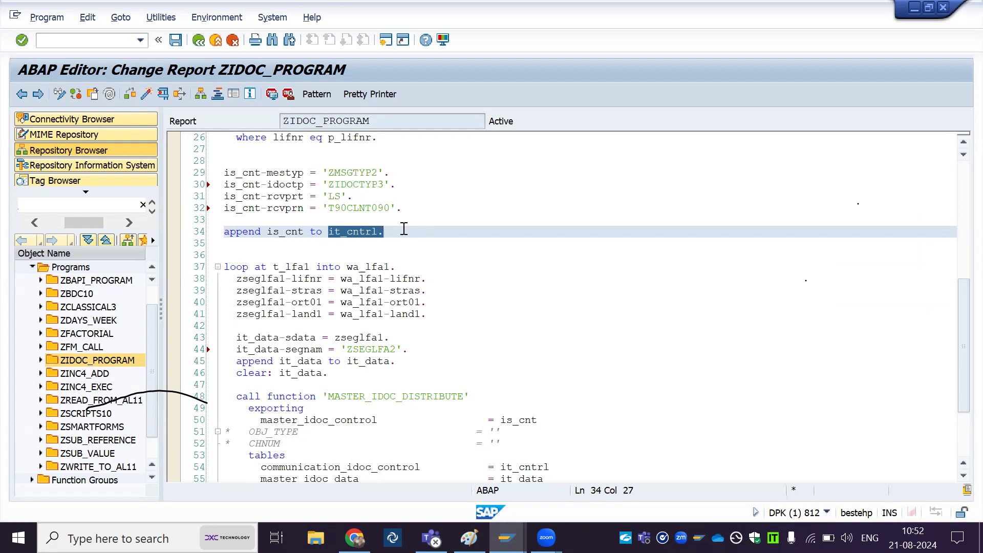
Examine the t_lfa1 loop that fills zseglfa1 and the MASTER_IDOC_DISTRIBUTE call through to the end of the report.
{"action": "left_click", "coordinate": [435, 278]}
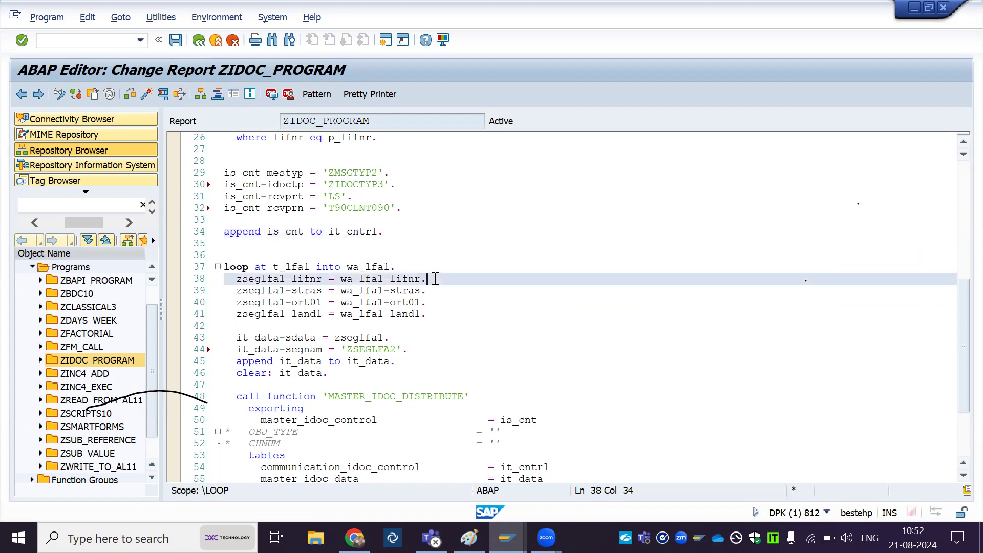
{"action": "left_click", "coordinate": [441, 304]}
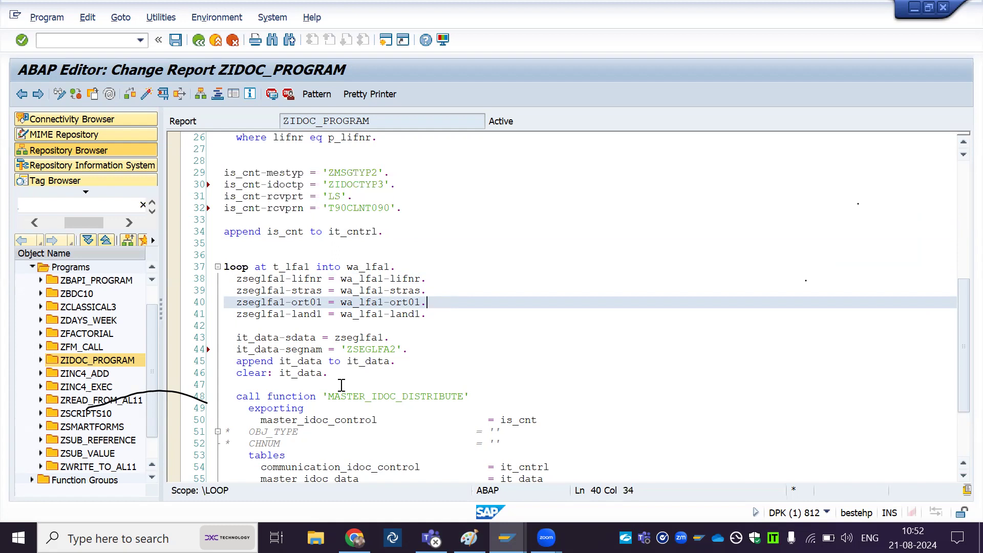
{"action": "left_click", "coordinate": [480, 396]}
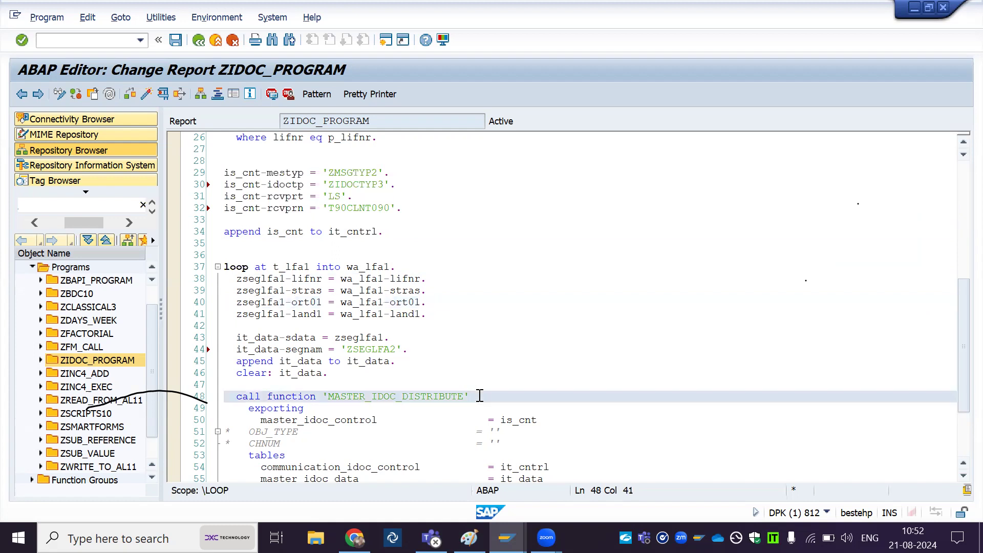
{"action": "left_click_drag", "start_coordinate": [480, 396], "coordinate": [322, 396]}
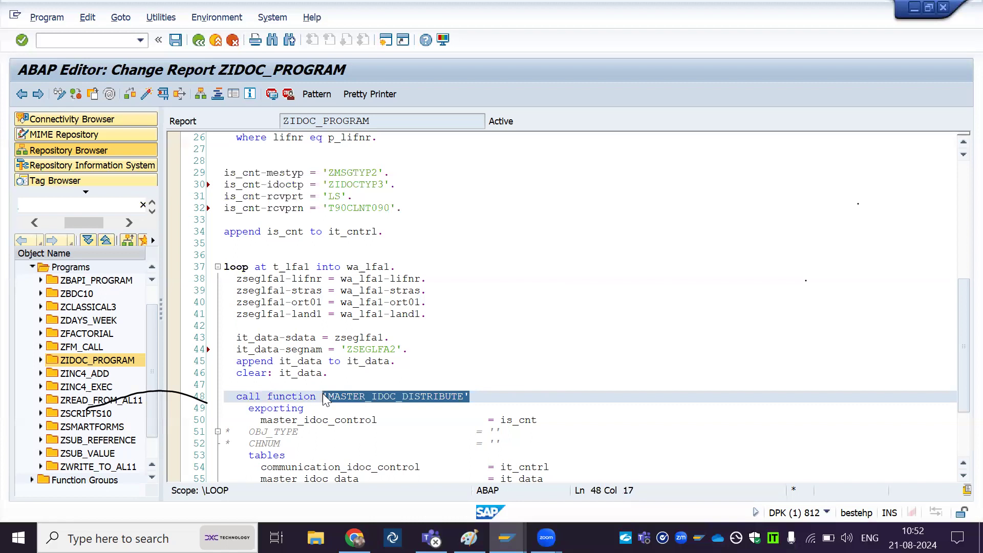
{"action": "left_click", "coordinate": [963, 477]}
{"action": "left_click", "coordinate": [960, 477]}
{"action": "left_click", "coordinate": [960, 477]}
{"action": "left_click", "coordinate": [960, 477]}
{"action": "left_click", "coordinate": [960, 477]}
{"action": "left_click", "coordinate": [961, 477]}
{"action": "left_click", "coordinate": [960, 477]}
{"action": "left_click", "coordinate": [961, 476]}
{"action": "left_click", "coordinate": [961, 477]}
{"action": "left_click", "coordinate": [961, 477]}
{"action": "left_click", "coordinate": [962, 476]}
{"action": "left_click", "coordinate": [962, 476]}
{"action": "left_click", "coordinate": [961, 476]}
{"action": "left_click", "coordinate": [962, 476]}
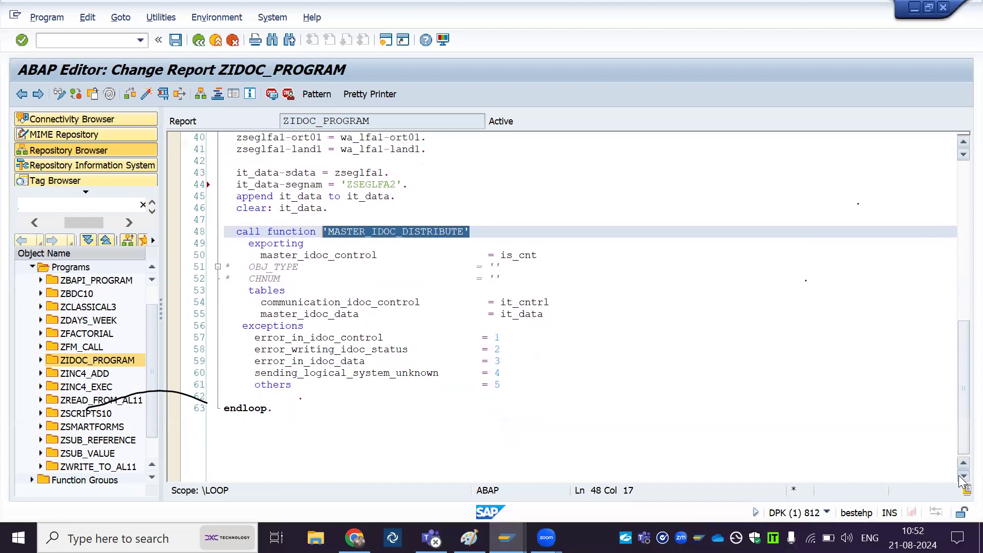
{"action": "left_click", "coordinate": [962, 477]}
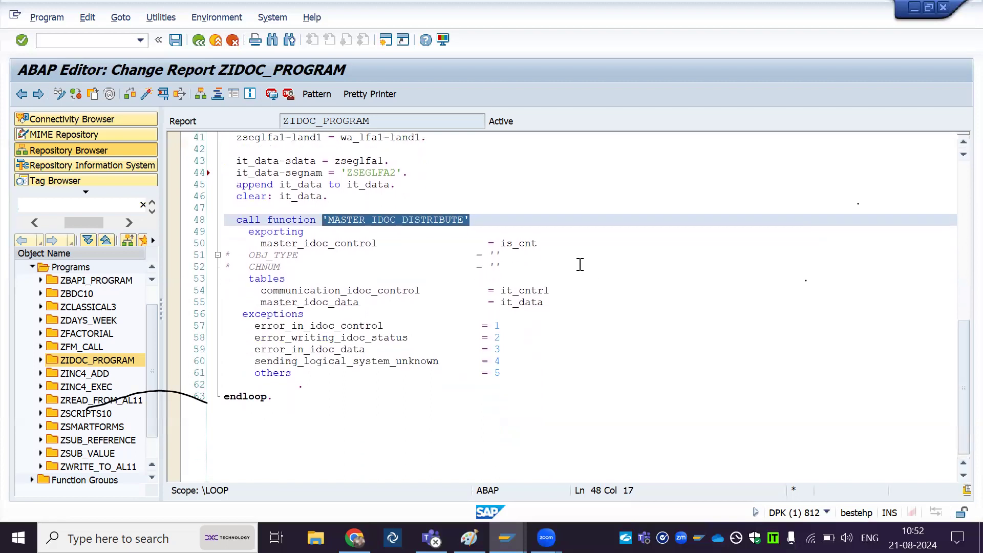
Examine the is_cnt, it_cntrl and it_data parameters of MASTER_IDOC_DISTRIBUTE and compare them with the IDoc notes in Paint.
{"action": "left_click_drag", "start_coordinate": [554, 243], "coordinate": [481, 242]}
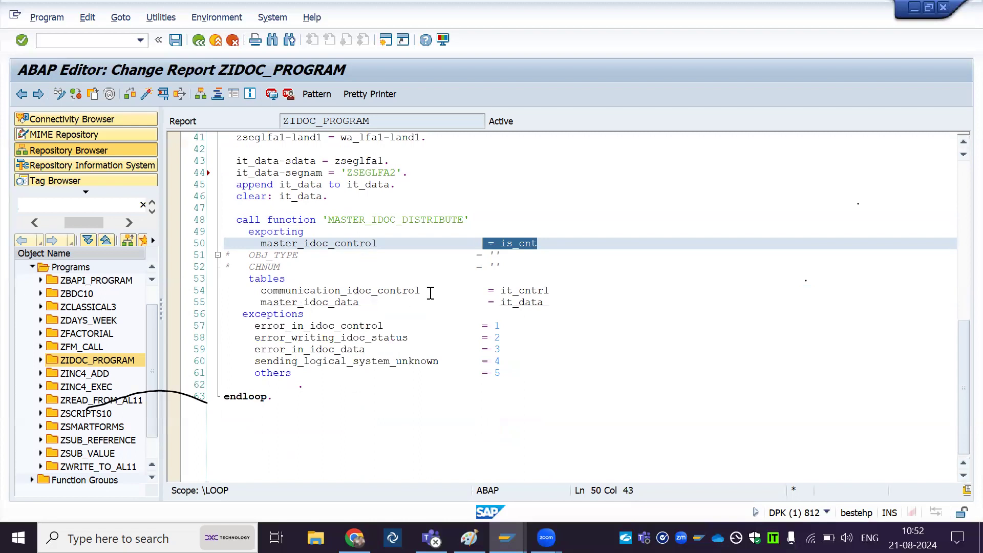
{"action": "left_click", "coordinate": [564, 289]}
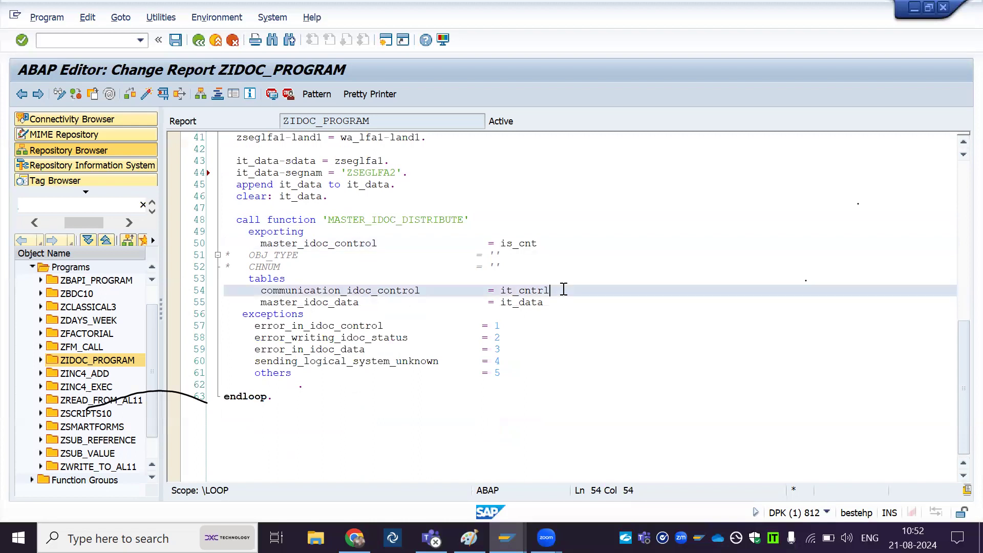
{"action": "left_click_drag", "start_coordinate": [564, 289], "coordinate": [482, 291]}
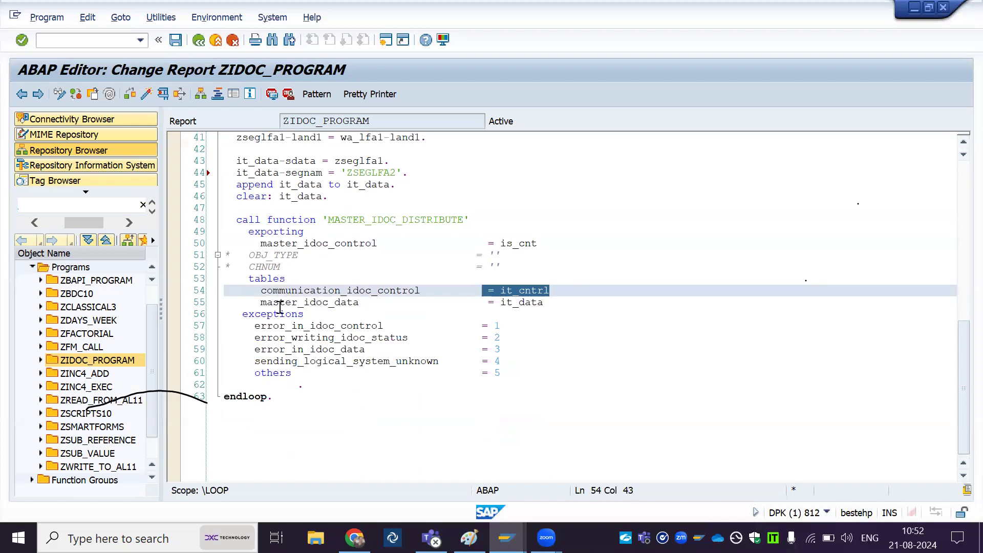
{"action": "left_click", "coordinate": [552, 304]}
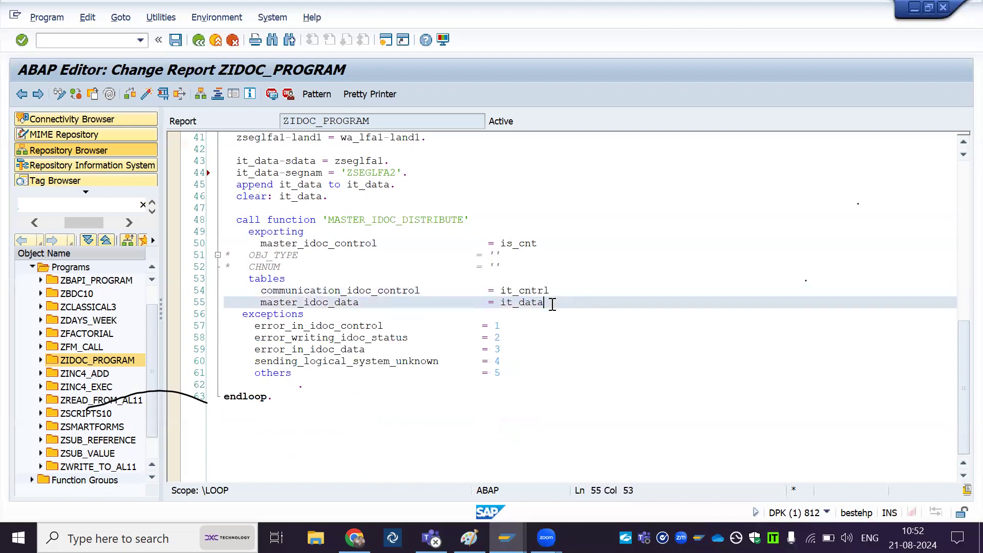
{"action": "left_click_drag", "start_coordinate": [553, 304], "coordinate": [483, 302]}
{"action": "left_click", "coordinate": [564, 304]}
{"action": "left_click_drag", "start_coordinate": [565, 303], "coordinate": [471, 302]}
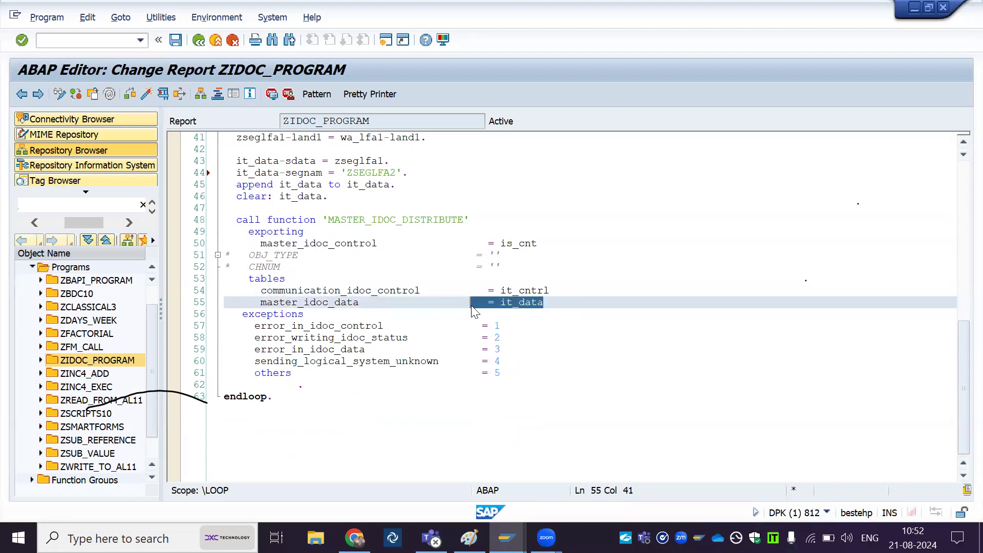
{"action": "left_click", "coordinate": [568, 291]}
{"action": "left_click_drag", "start_coordinate": [568, 290], "coordinate": [485, 291]}
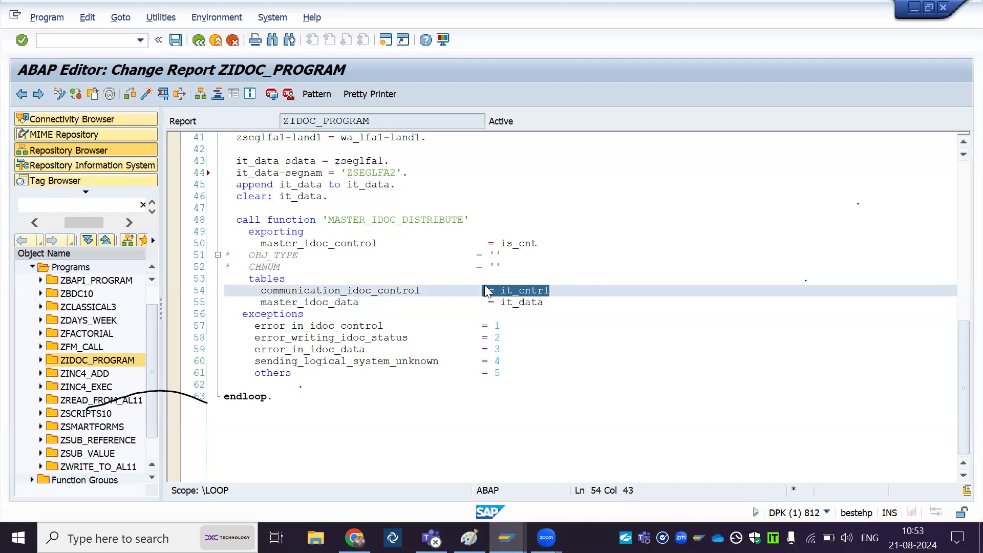
{"action": "left_click", "coordinate": [544, 242]}
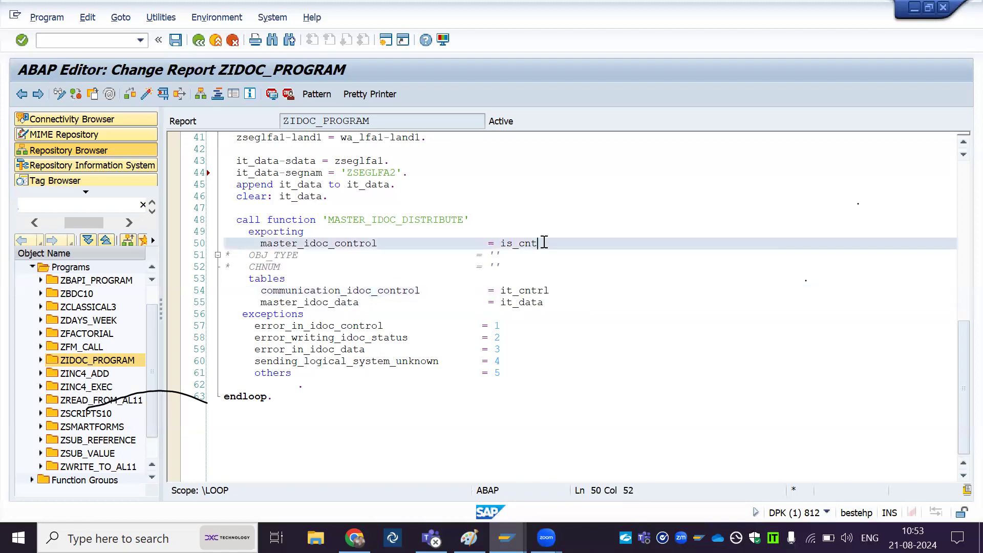
{"action": "left_click_drag", "start_coordinate": [544, 243], "coordinate": [490, 241]}
{"action": "left_click", "coordinate": [478, 218]}
{"action": "left_click_drag", "start_coordinate": [478, 217], "coordinate": [323, 217]}
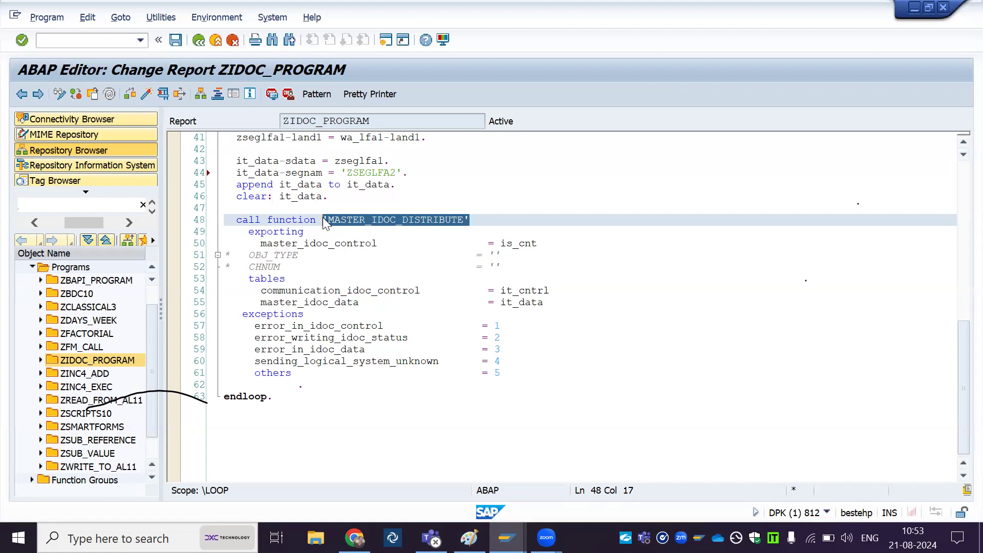
{"action": "left_click", "coordinate": [469, 537]}
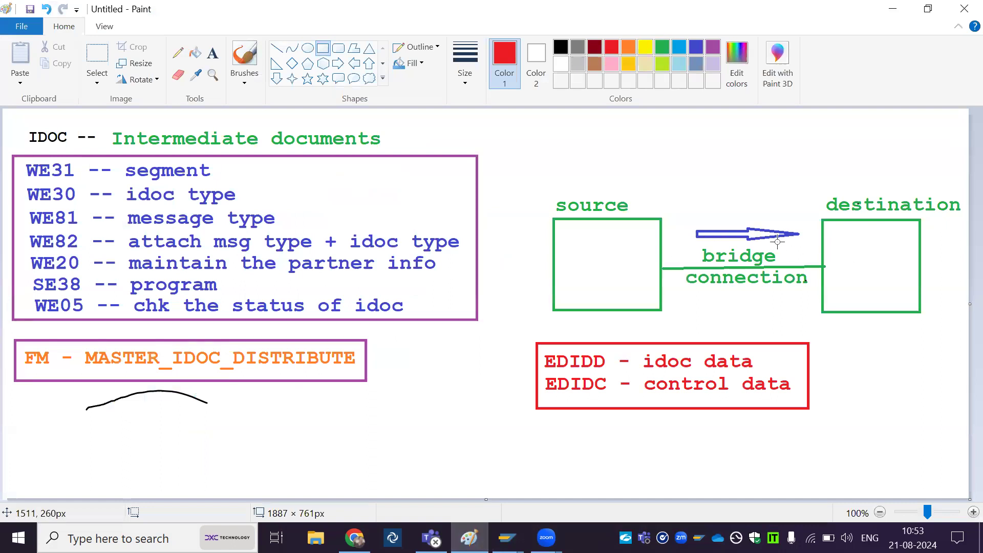
{"action": "key", "text": "alt+Tab"}
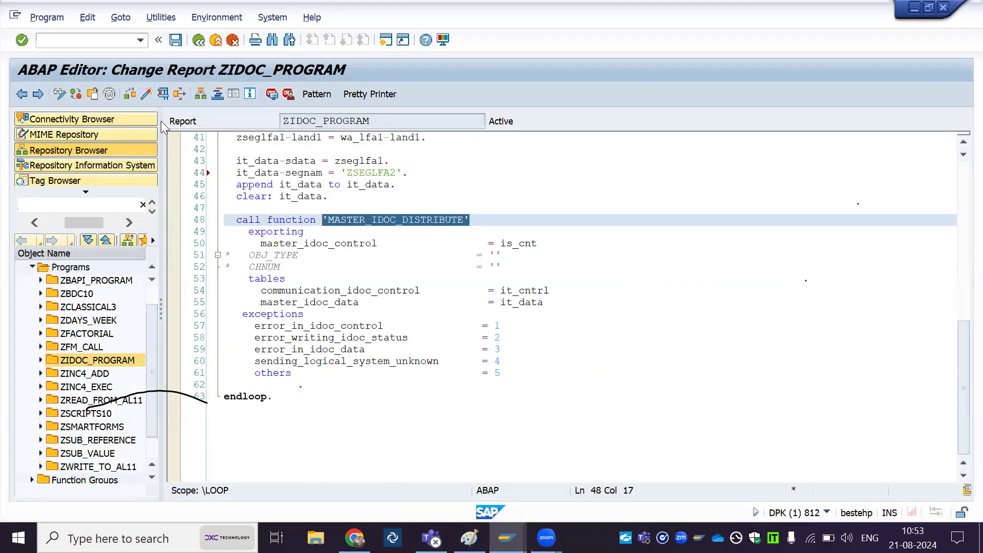
Activate the report ZIDOC_PROGRAM and execute it to open its vendor number selection screen.
{"action": "left_click", "coordinate": [146, 96]}
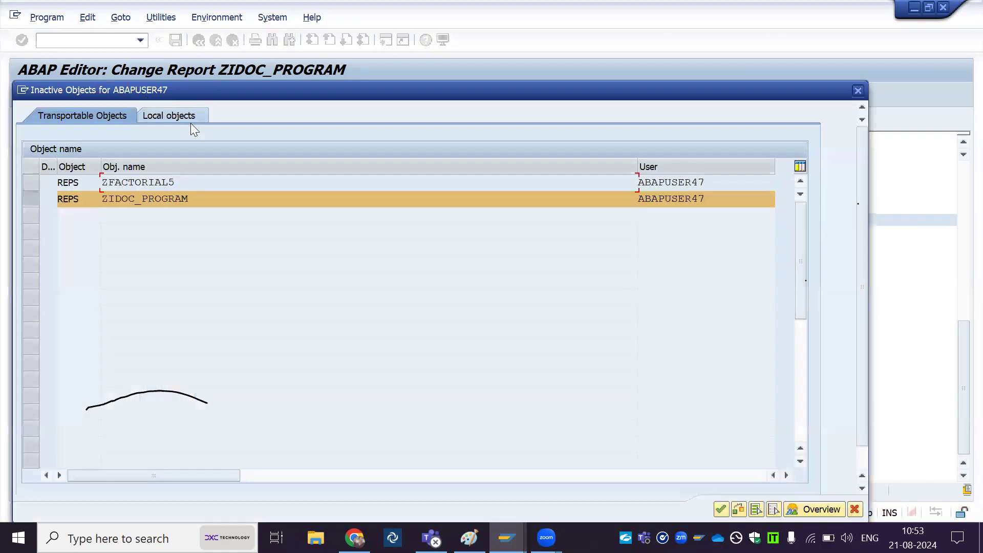
{"action": "key", "text": "Return"}
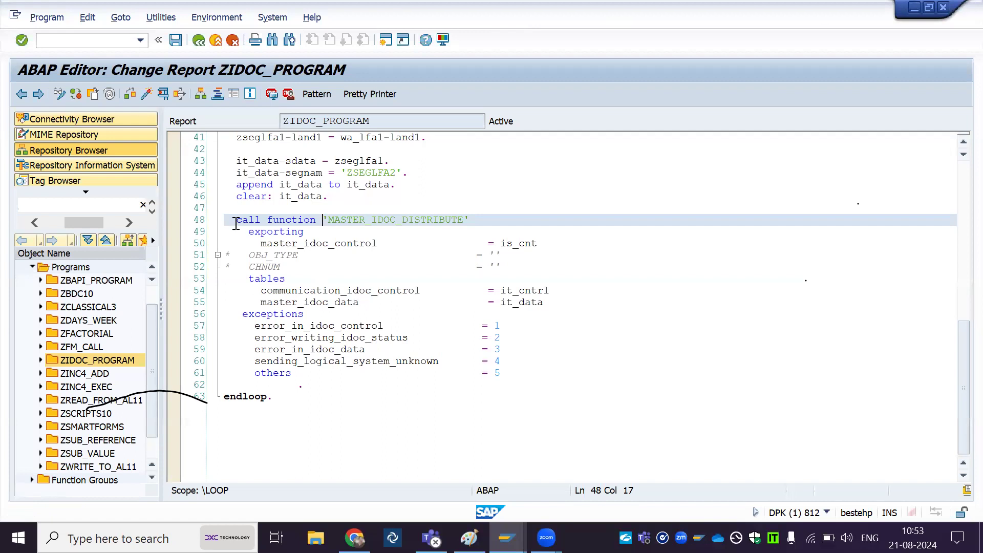
{"action": "left_click", "coordinate": [163, 93]}
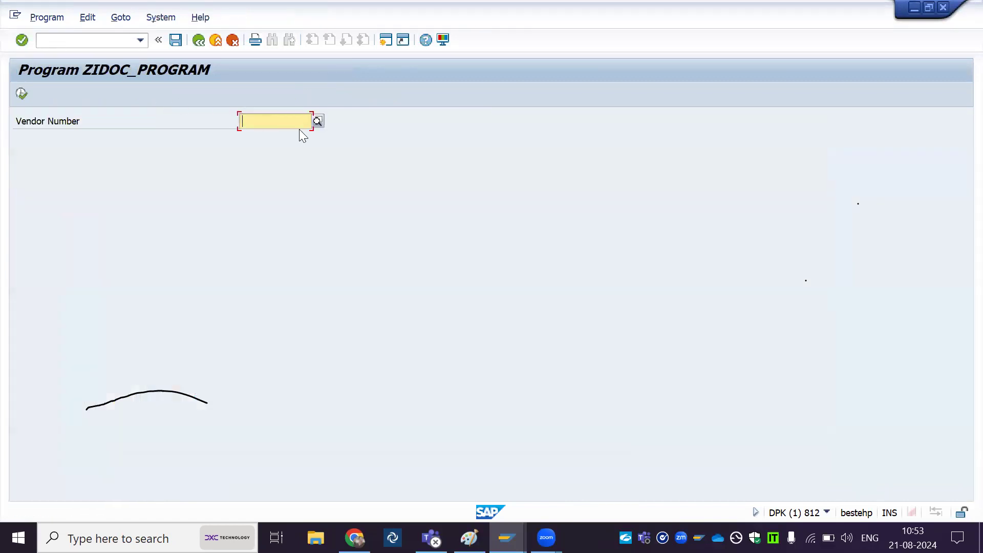
Search the supplier value help for vendor numbers with an unrestricted business partner, and close the search help.
{"action": "left_click", "coordinate": [317, 122]}
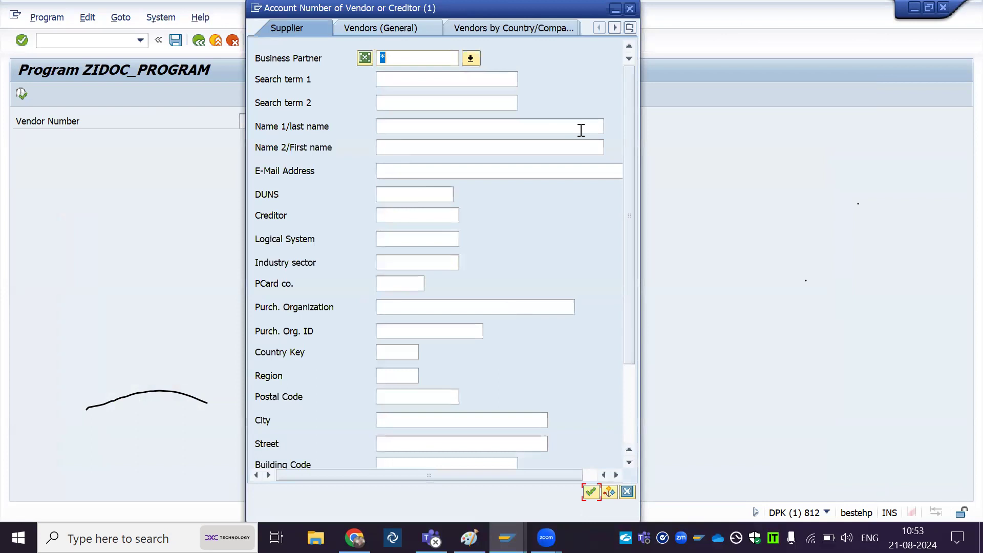
{"action": "left_click_drag", "start_coordinate": [504, 11], "coordinate": [783, 12]}
{"action": "left_click", "coordinate": [857, 492]}
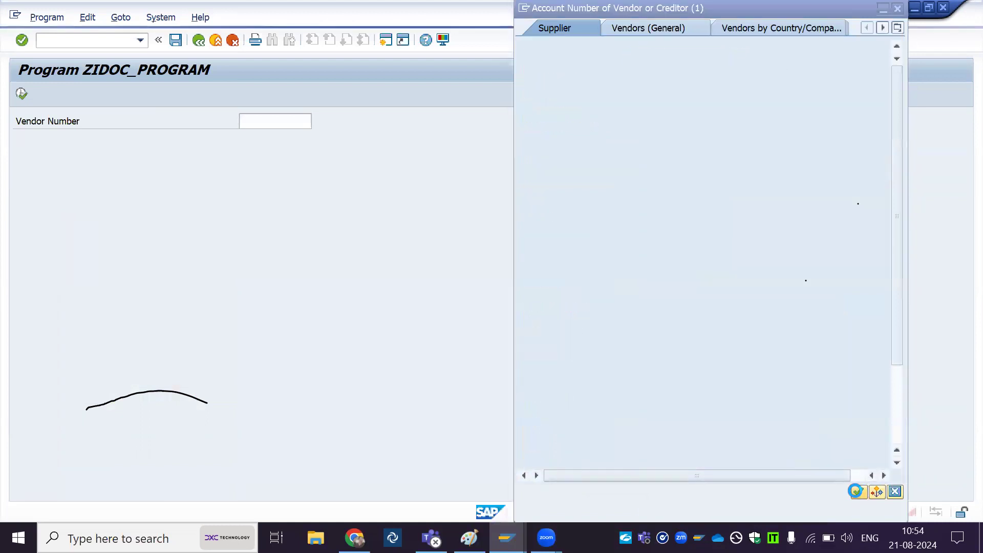
{"action": "left_click", "coordinate": [857, 494]}
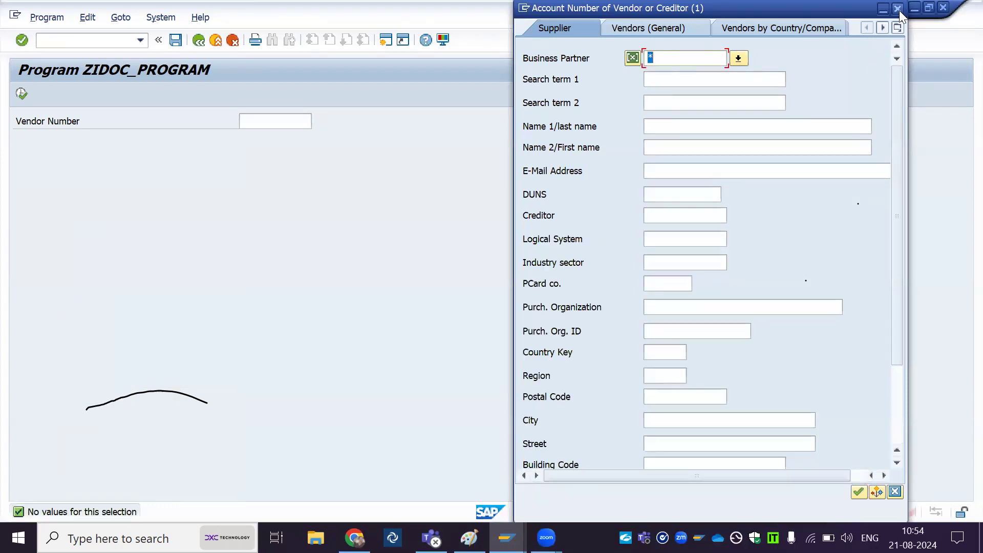
{"action": "left_click", "coordinate": [898, 8]}
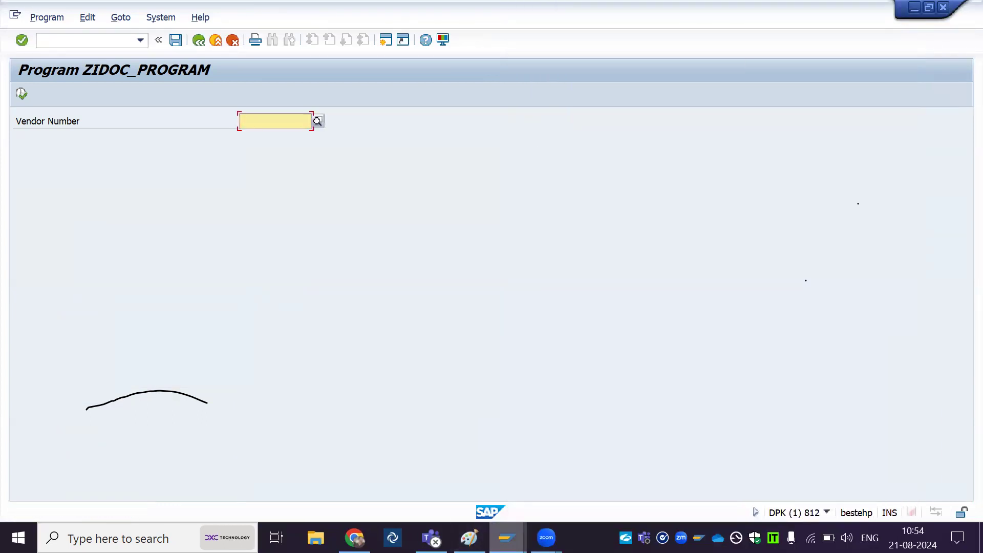
Open table LFA1 in transaction SE11 and display its entries in the data browser without restricting the vendor.
{"action": "left_click", "coordinate": [506, 537]}
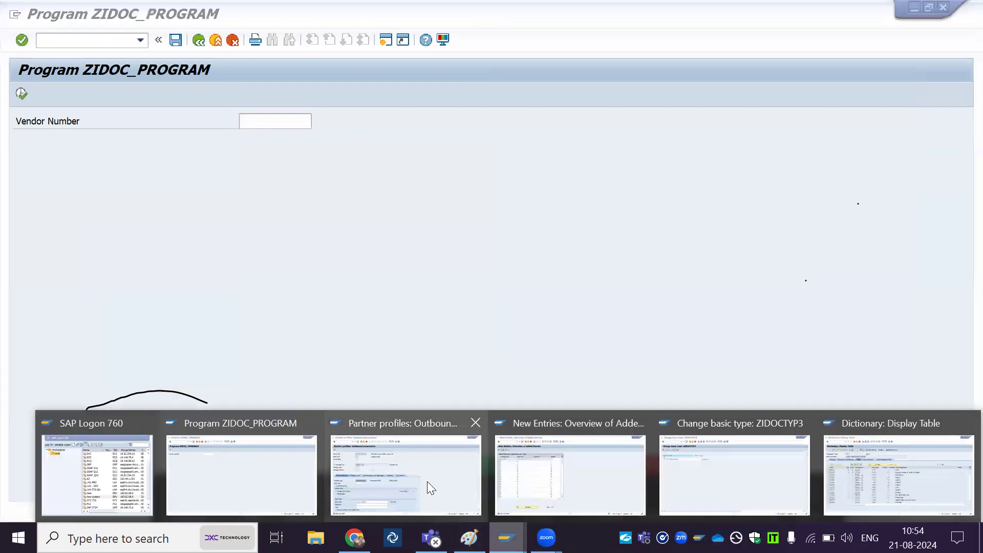
{"action": "left_click", "coordinate": [110, 45]}
{"action": "type", "text": "/nse11"}
{"action": "key", "text": "Return"}
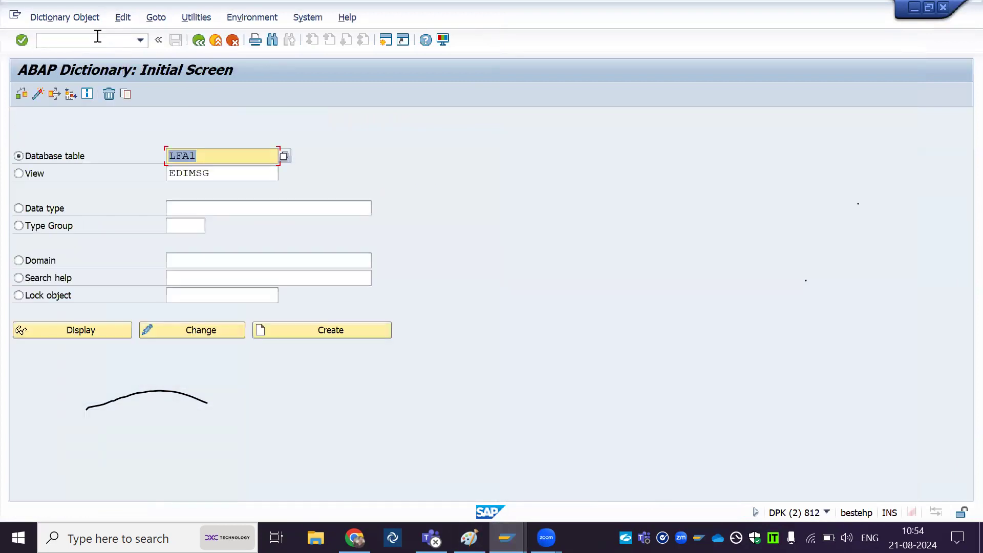
{"action": "left_click", "coordinate": [103, 331]}
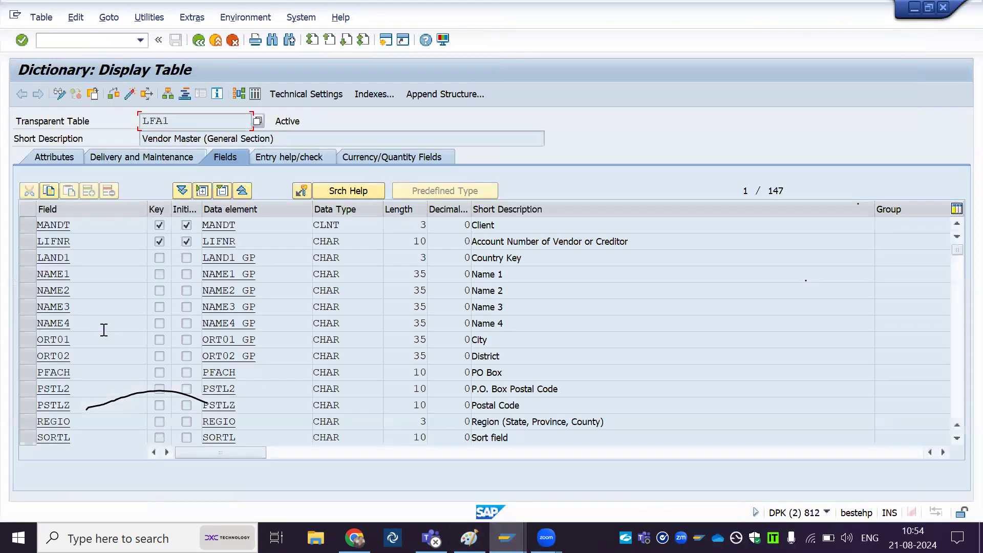
{"action": "left_click", "coordinate": [256, 95]}
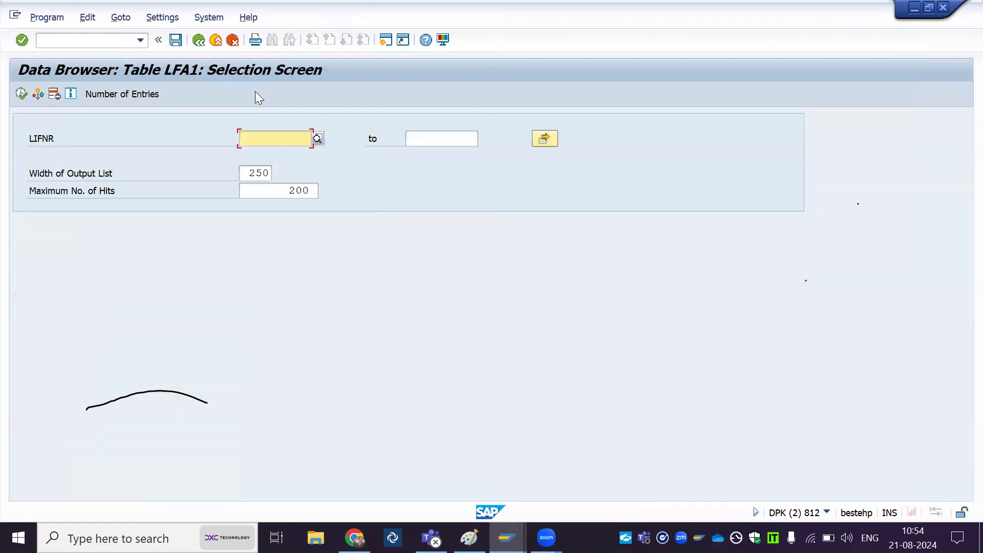
{"action": "left_click", "coordinate": [21, 94]}
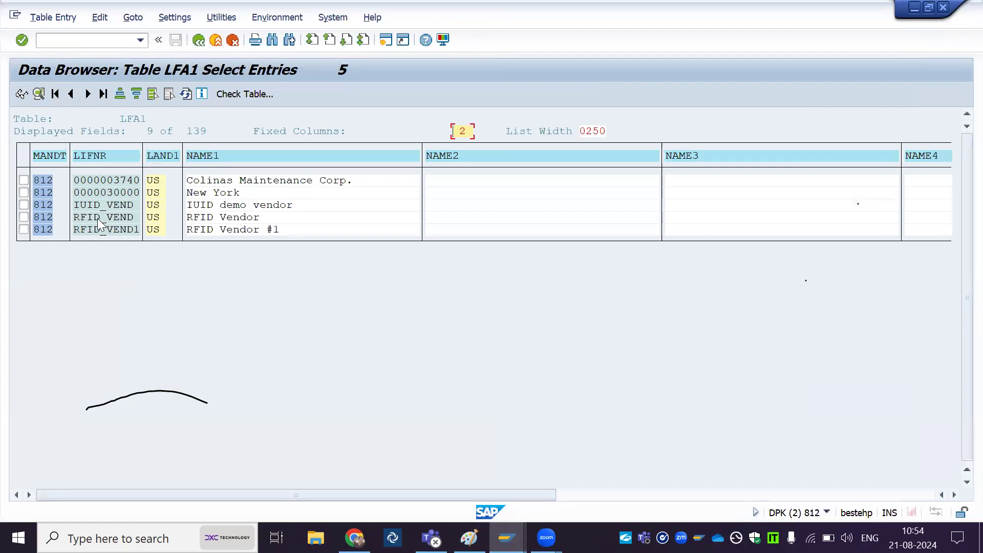
Copy the vendor number of Colinas Maintenance Corp. from LFA1 into the selection screen of ZIDOC_PROGRAM and execute the program.
{"action": "left_click", "coordinate": [78, 183]}
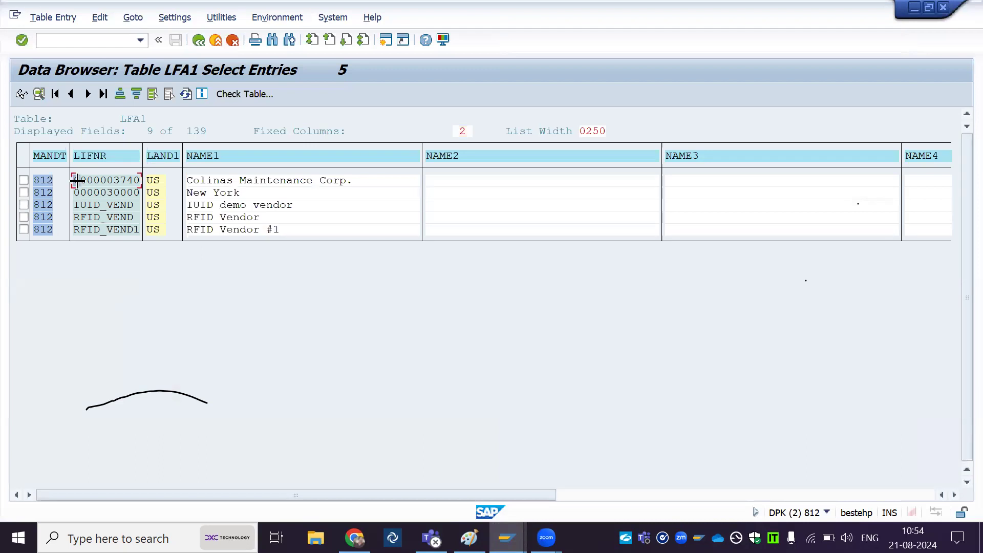
{"action": "left_click_drag", "start_coordinate": [77, 180], "coordinate": [147, 183]}
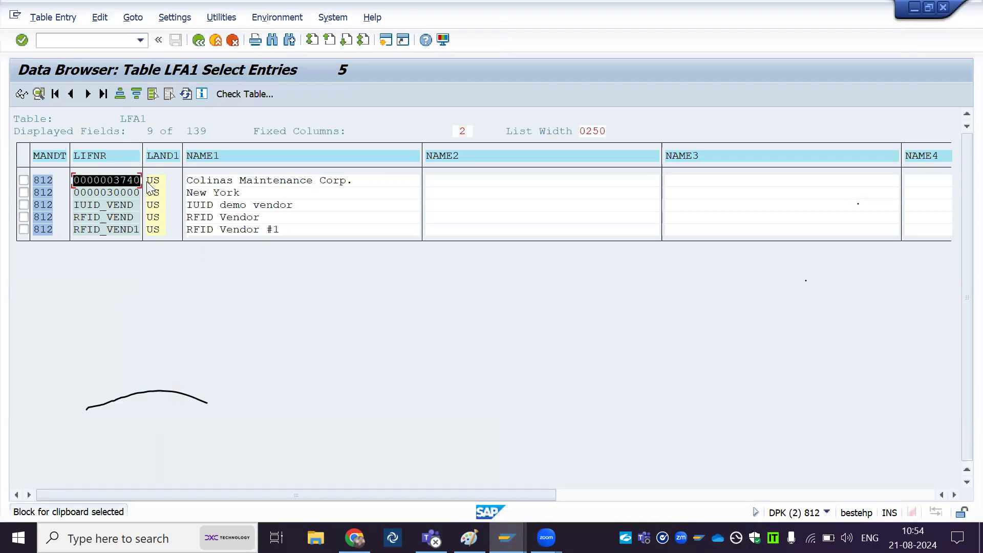
{"action": "key", "text": "ctrl+c"}
{"action": "key", "text": "alt+Tab"}
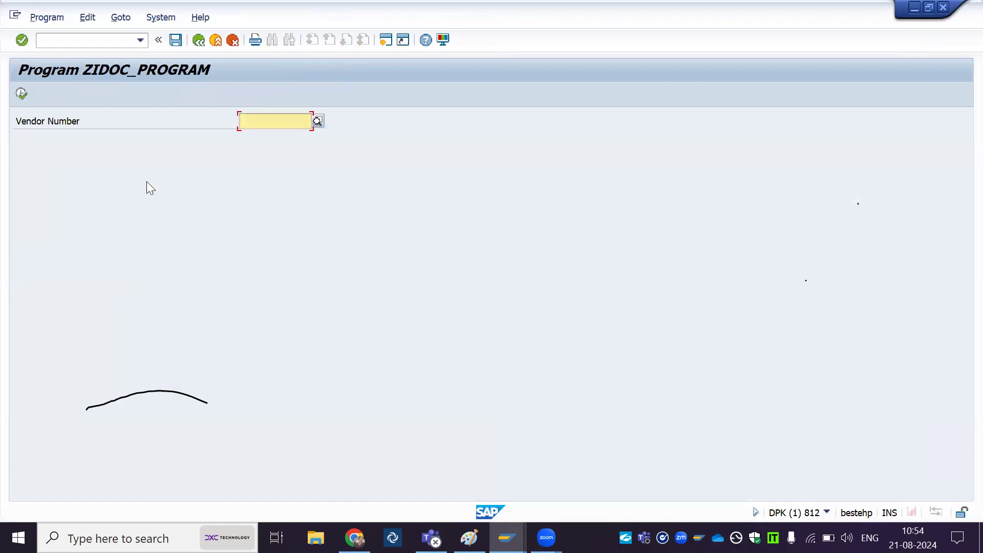
{"action": "key", "text": "ctrl+v"}
{"action": "left_click", "coordinate": [21, 93]}
Open transaction WE05 in a new session and run the IDoc list with the default date and time selection.
{"action": "key", "text": "alt+Tab"}
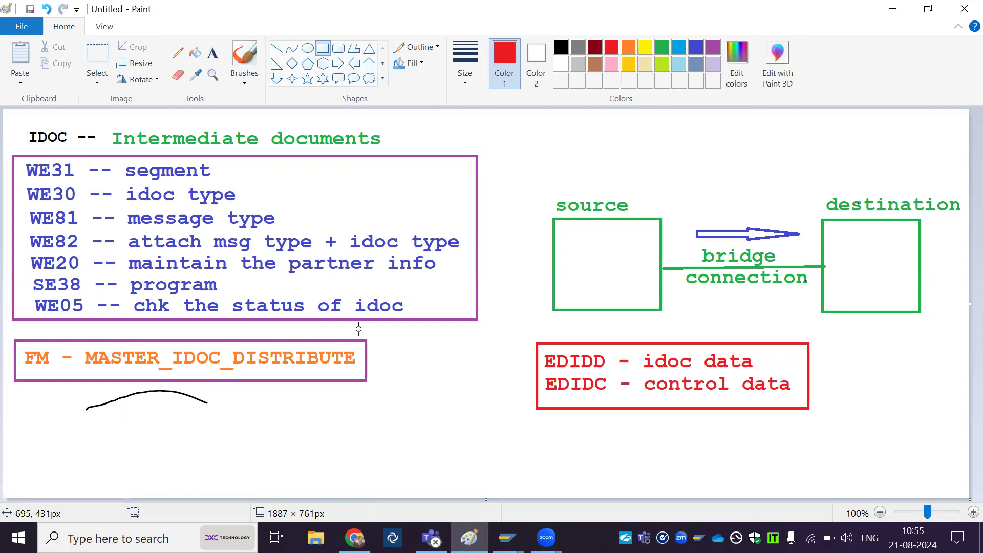
{"action": "key", "text": "alt+Tab"}
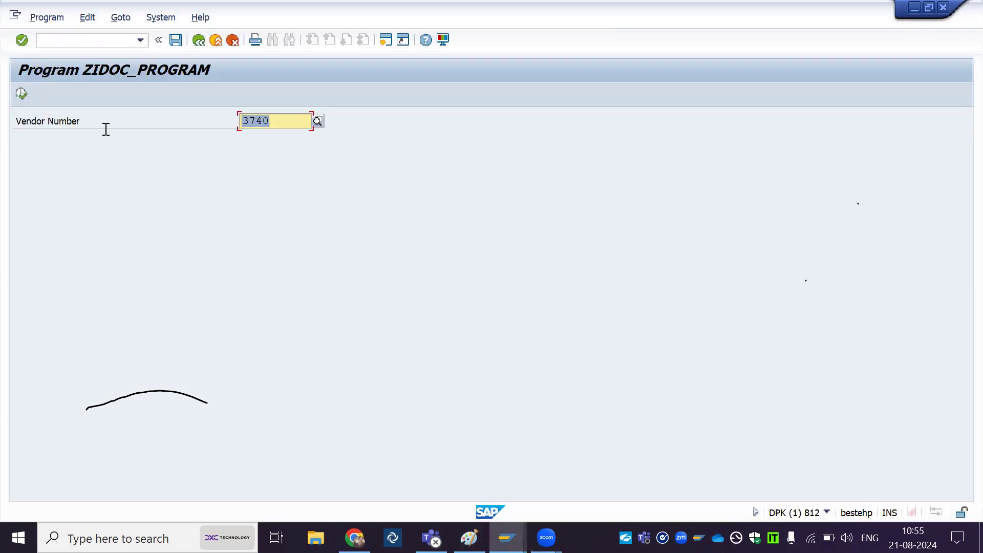
{"action": "left_click", "coordinate": [85, 40]}
{"action": "type", "text": "/"}
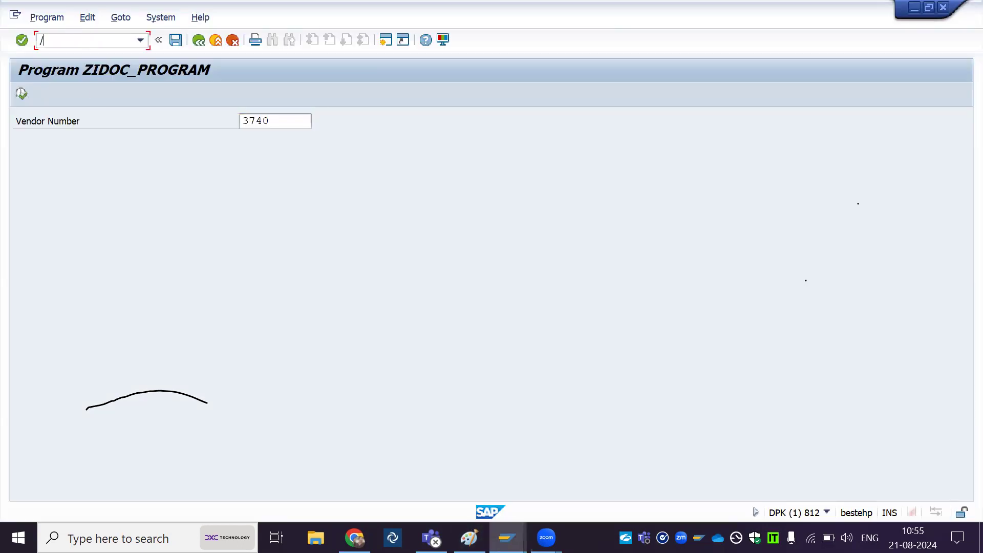
{"action": "type", "text": "owe05"}
{"action": "key", "text": "Return"}
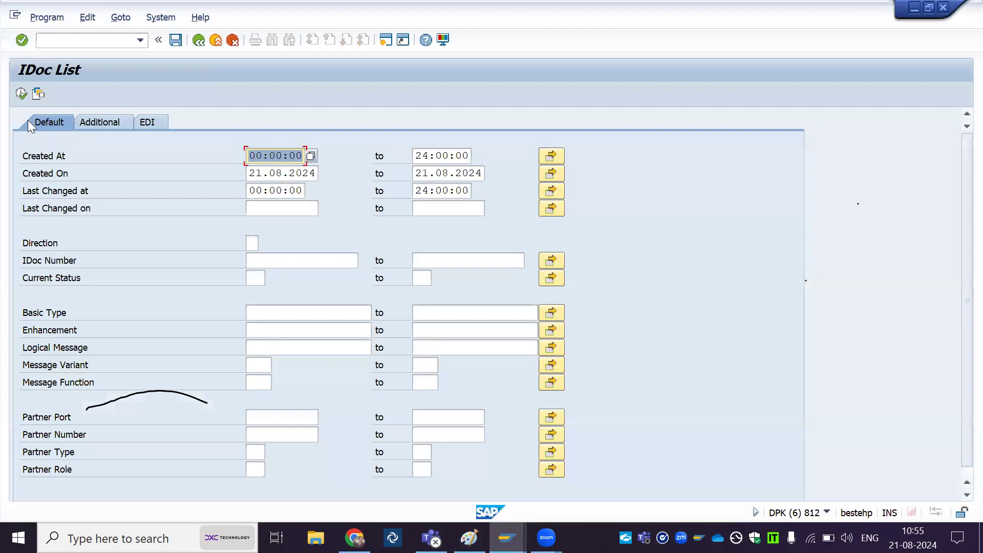
{"action": "left_click", "coordinate": [21, 94]}
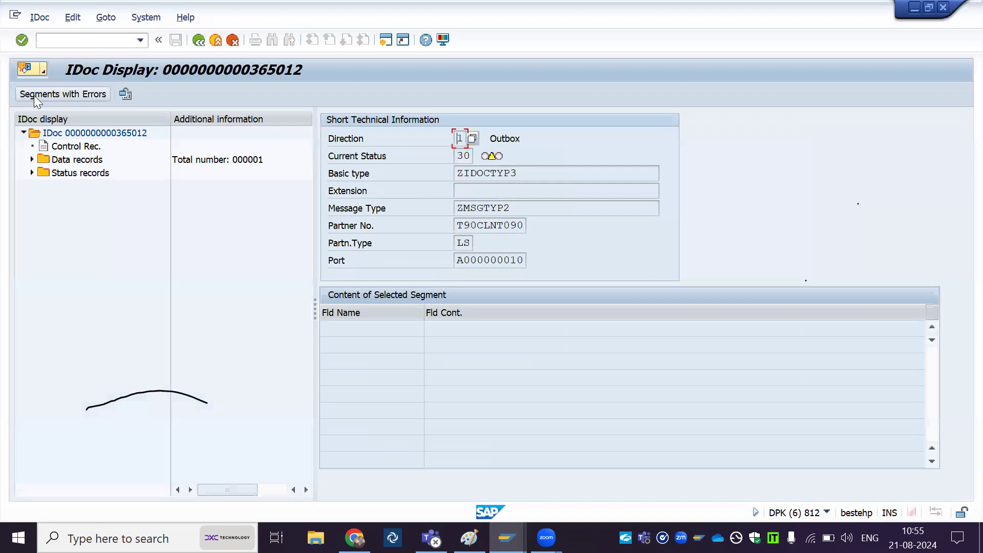
Examine the generated IDoc's basic type, message type, partner number, partner type and port in its short technical information.
{"action": "left_click", "coordinate": [113, 132]}
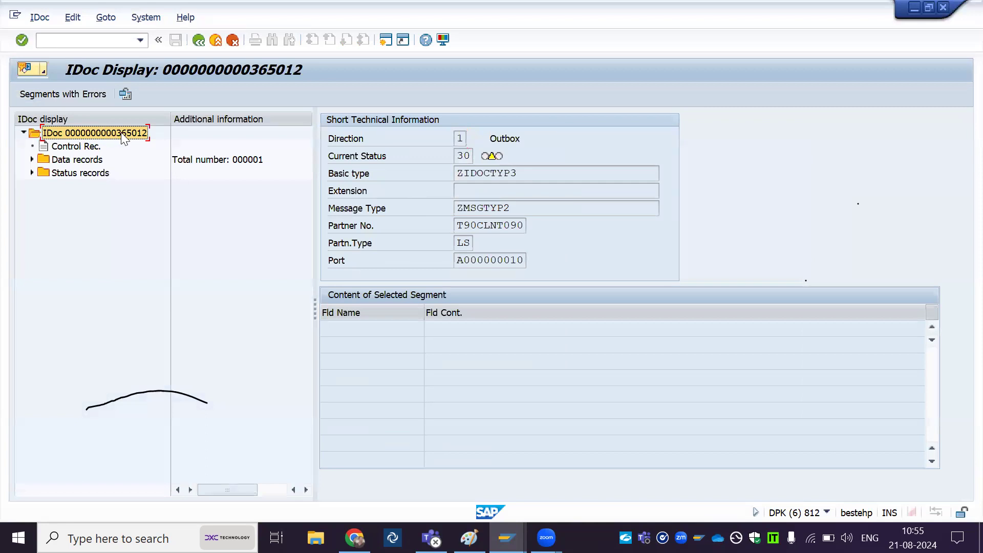
{"action": "left_click", "coordinate": [535, 174]}
{"action": "left_click_drag", "start_coordinate": [535, 174], "coordinate": [450, 173]}
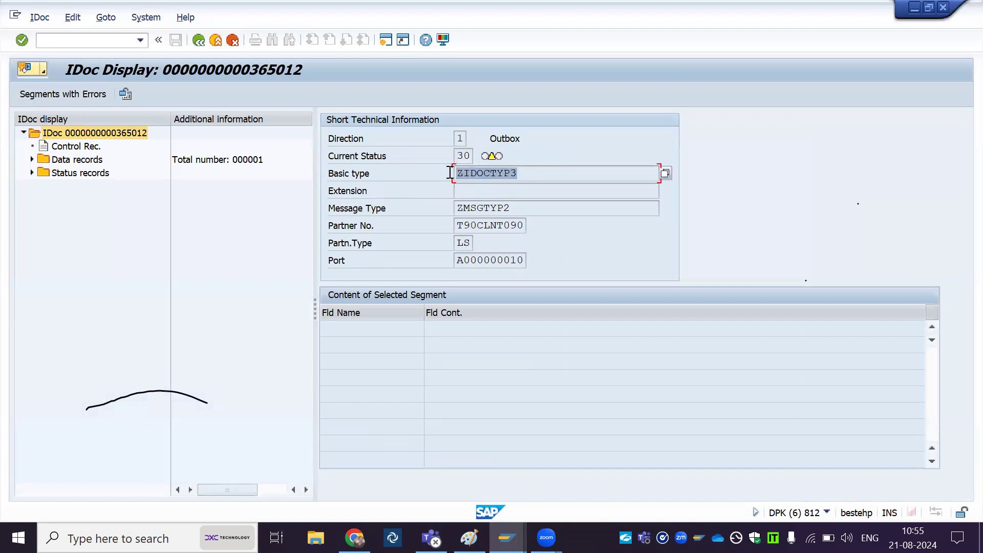
{"action": "left_click", "coordinate": [529, 174]}
{"action": "left_click_drag", "start_coordinate": [529, 174], "coordinate": [441, 178]}
{"action": "left_click", "coordinate": [520, 209]}
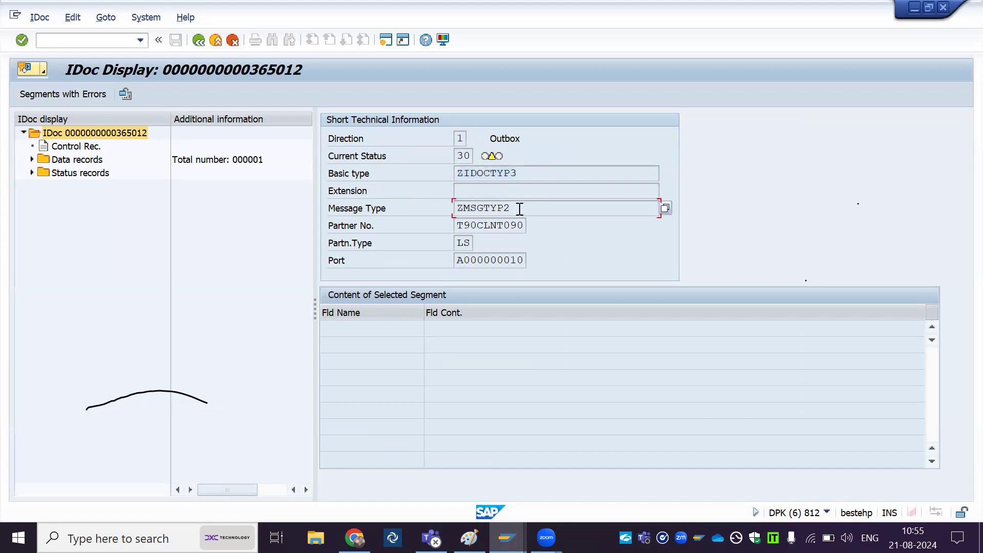
{"action": "left_click_drag", "start_coordinate": [519, 209], "coordinate": [438, 211]}
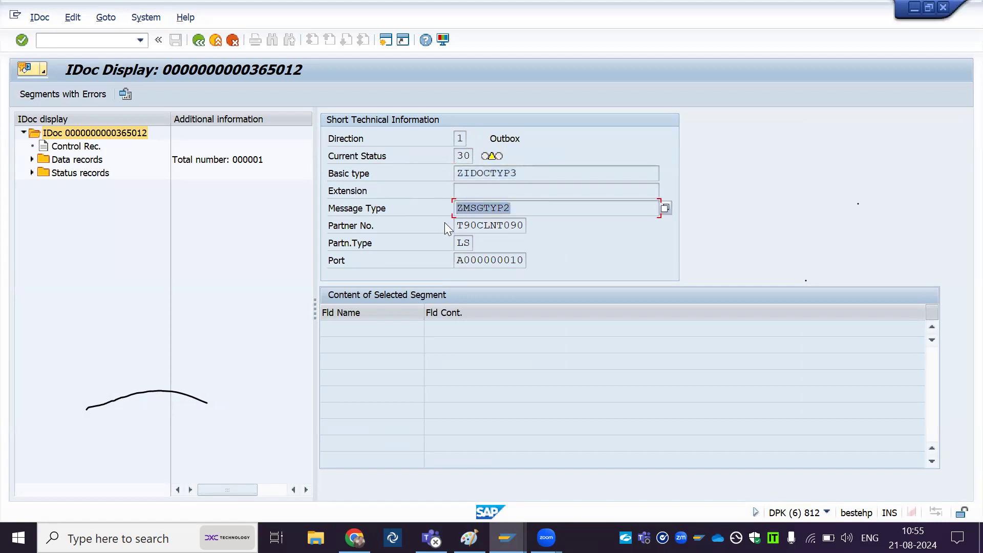
{"action": "left_click", "coordinate": [455, 227]}
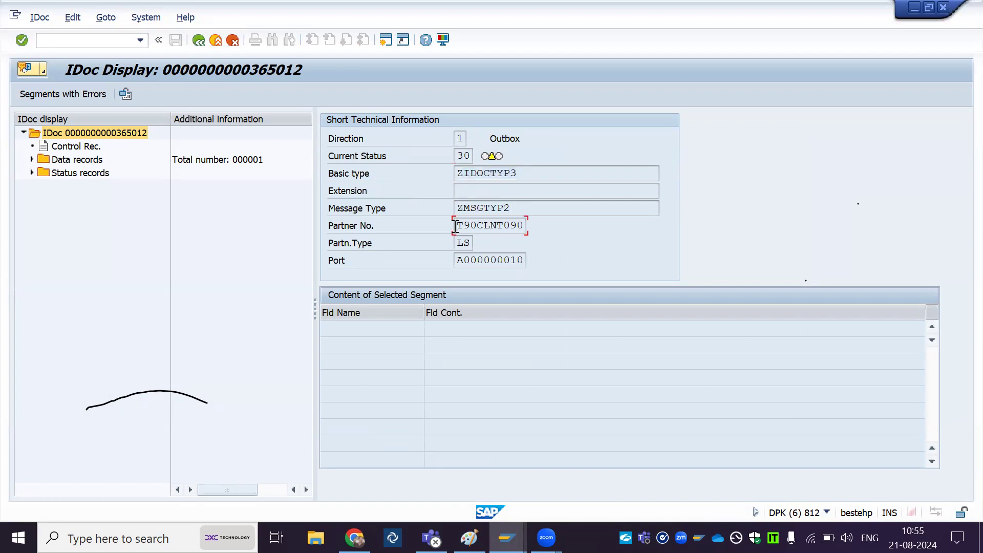
{"action": "left_click_drag", "start_coordinate": [456, 227], "coordinate": [535, 228]}
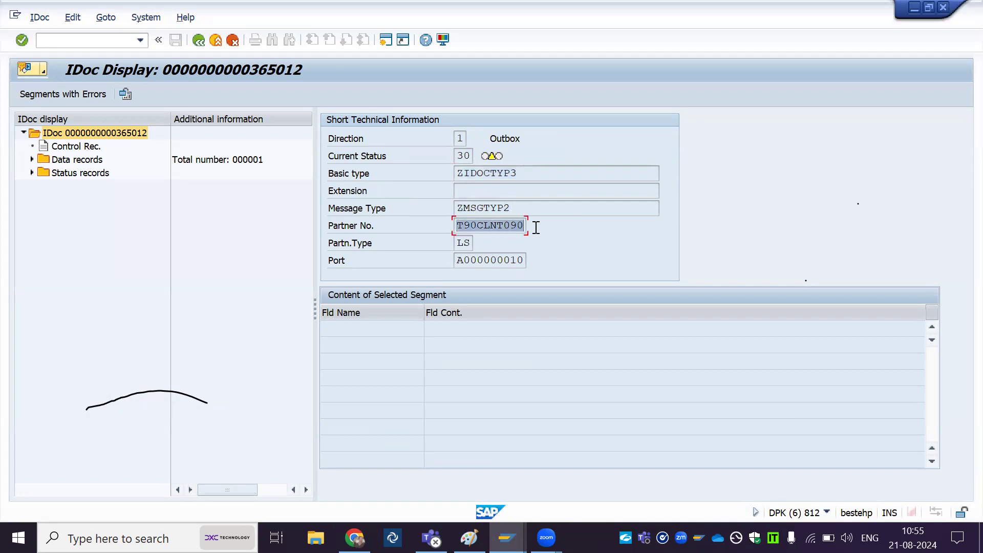
{"action": "left_click", "coordinate": [459, 243]}
{"action": "left_click_drag", "start_coordinate": [457, 244], "coordinate": [471, 244]}
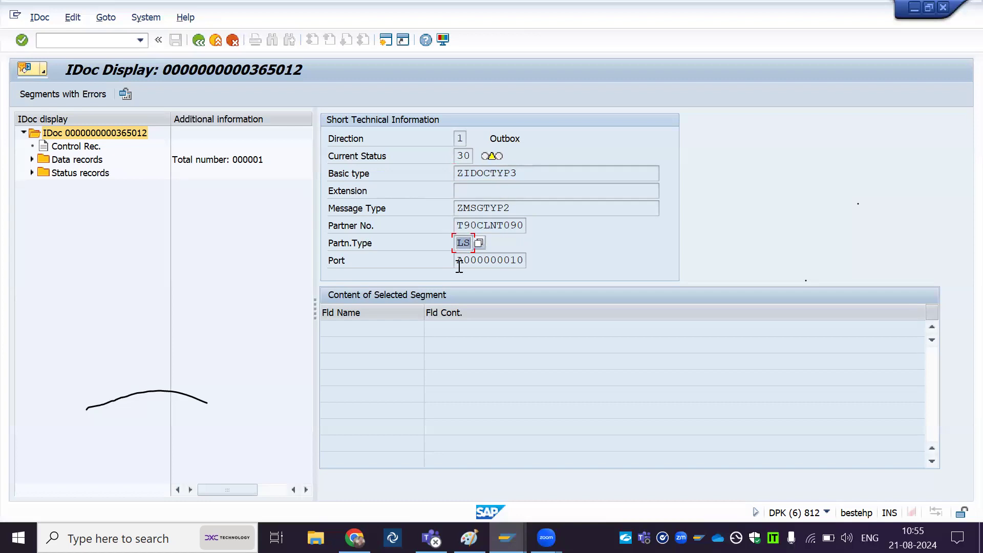
{"action": "left_click_drag", "start_coordinate": [458, 262], "coordinate": [533, 270]}
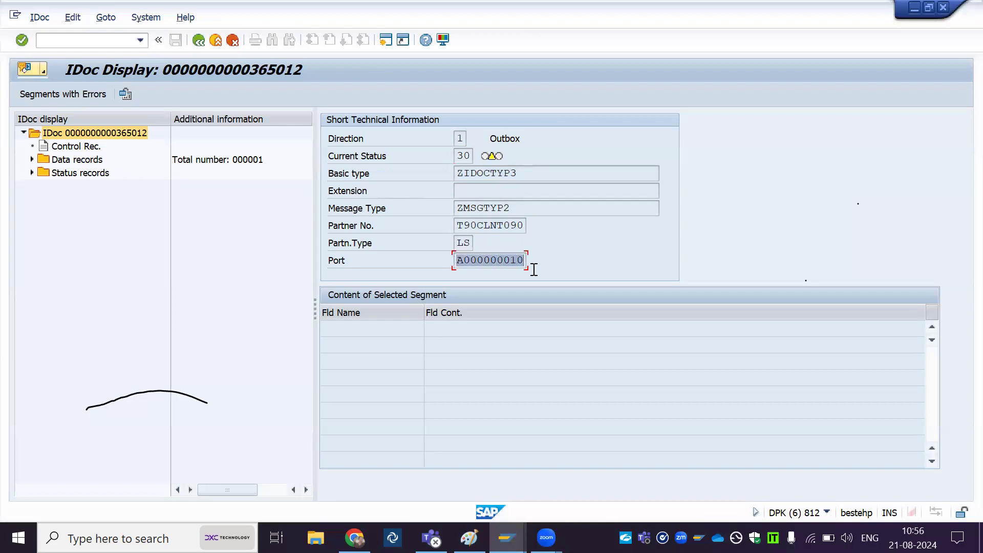
Open segment ZSEGLFA2 under the IDoc's data records and examine its LIFNR, STRAS, ORT01 and LAND1 contents.
{"action": "left_click", "coordinate": [31, 160]}
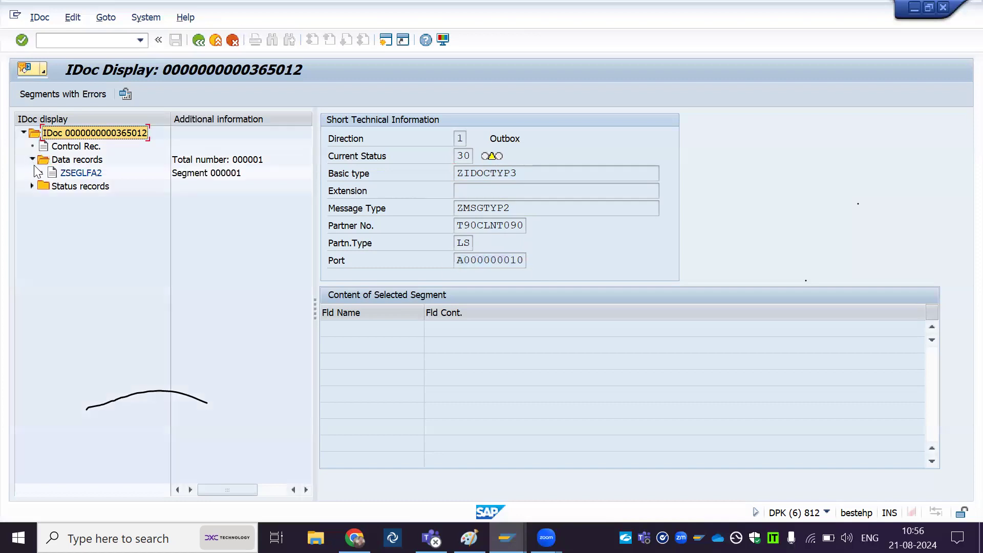
{"action": "double_click", "coordinate": [77, 173]}
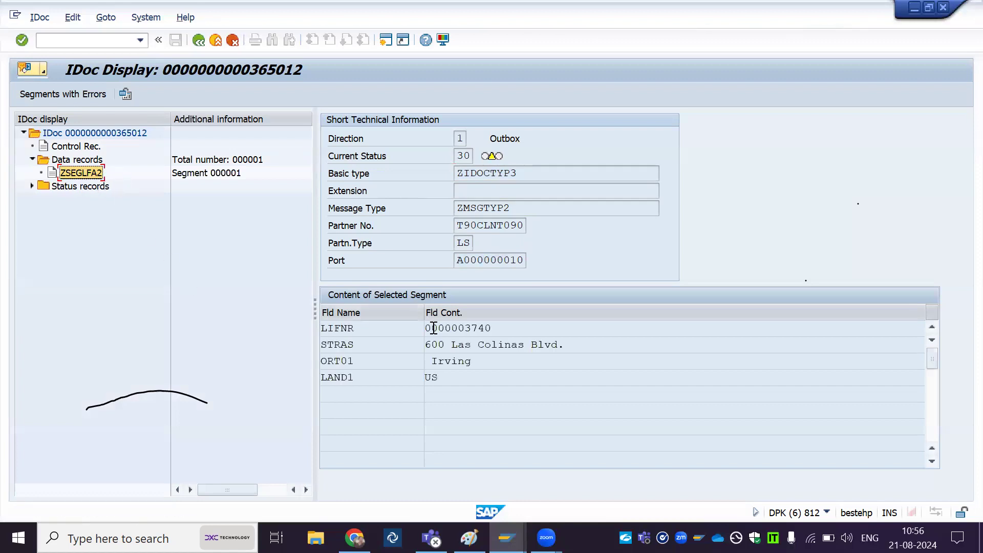
{"action": "left_click", "coordinate": [522, 329]}
{"action": "left_click_drag", "start_coordinate": [522, 329], "coordinate": [413, 328]}
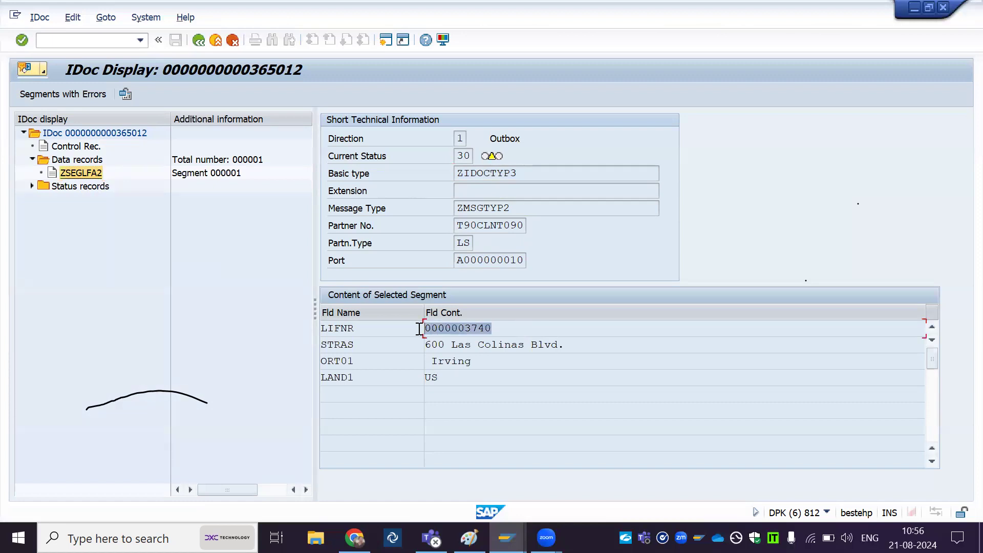
{"action": "left_click", "coordinate": [593, 350]}
{"action": "left_click_drag", "start_coordinate": [593, 348], "coordinate": [391, 352]}
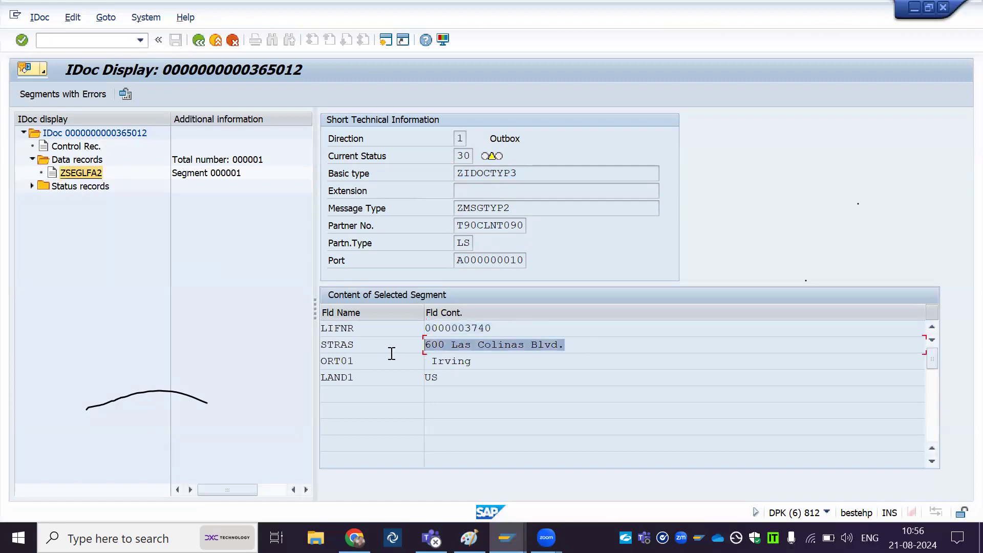
{"action": "left_click", "coordinate": [496, 364]}
{"action": "left_click_drag", "start_coordinate": [496, 364], "coordinate": [385, 368]}
{"action": "left_click", "coordinate": [449, 378]}
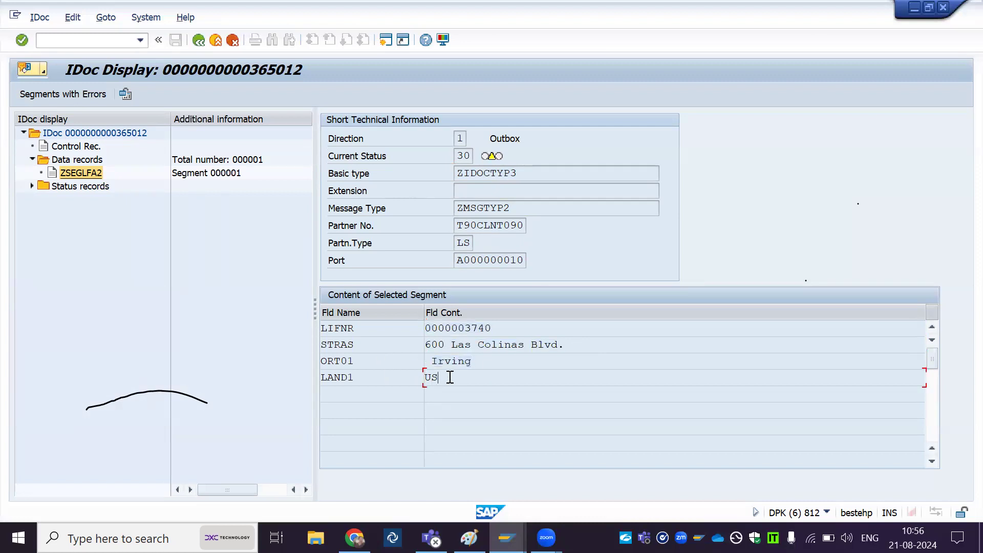
{"action": "left_click_drag", "start_coordinate": [450, 378], "coordinate": [397, 384]}
Review the source-to-destination diagram in Paint, expand the IDoc's status records and widen the tree to read the status 30 description.
{"action": "mouse_move", "coordinate": [483, 156]}
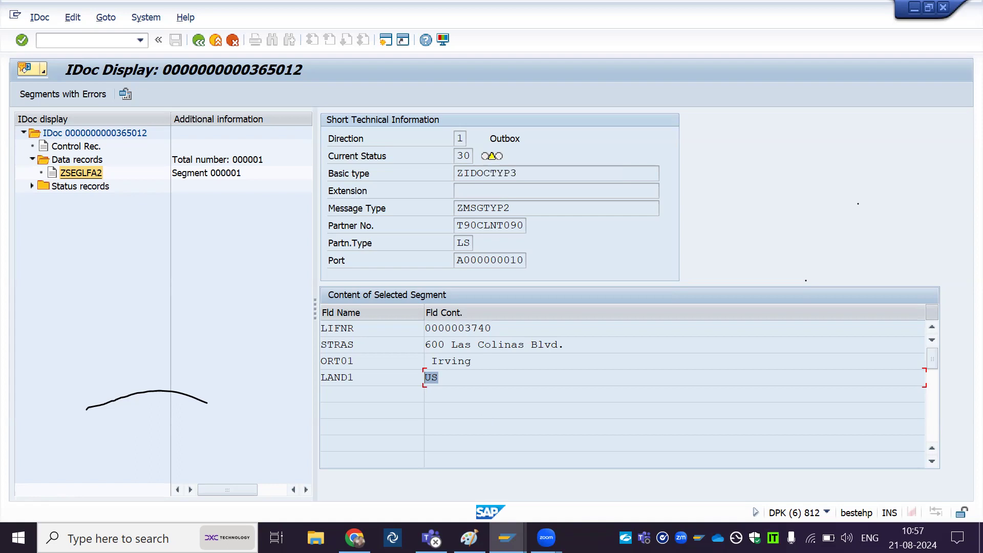
{"action": "left_click", "coordinate": [469, 538]}
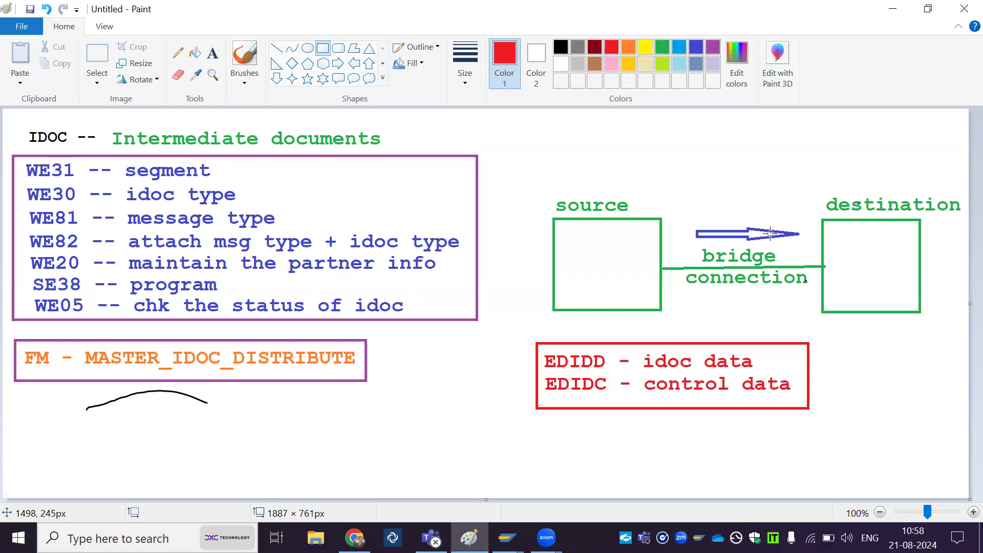
{"action": "left_click", "coordinate": [895, 11]}
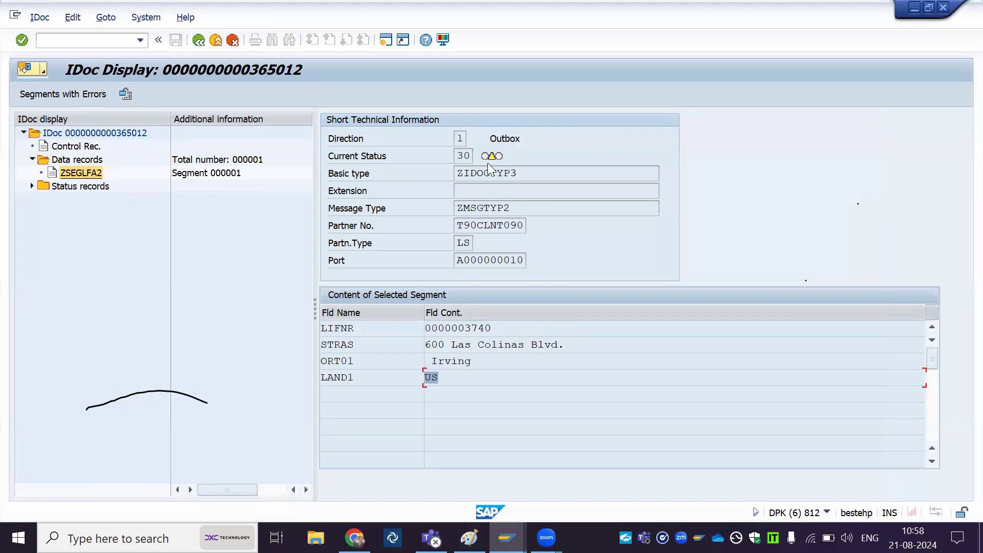
{"action": "mouse_move", "coordinate": [500, 160]}
{"action": "left_click", "coordinate": [31, 186]}
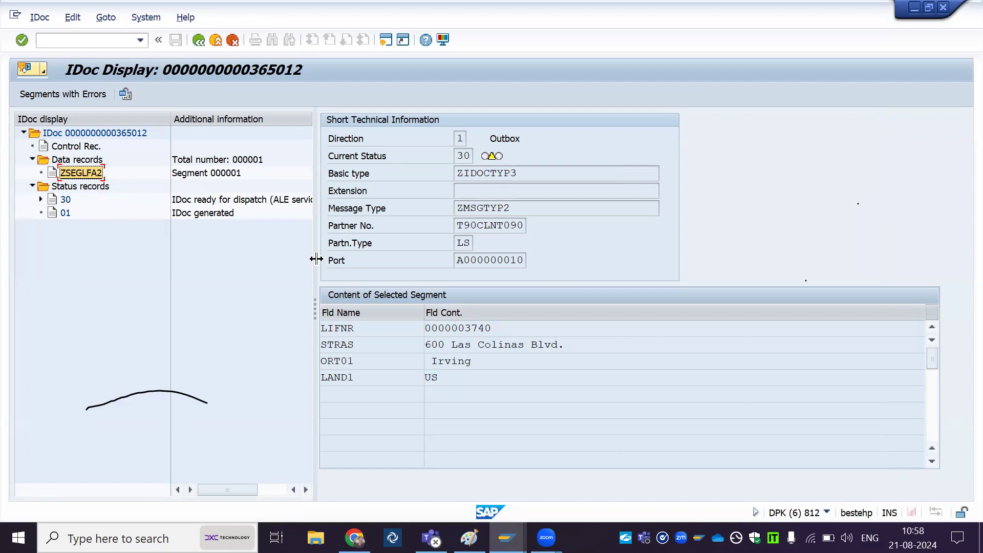
{"action": "left_click_drag", "start_coordinate": [316, 259], "coordinate": [488, 267]}
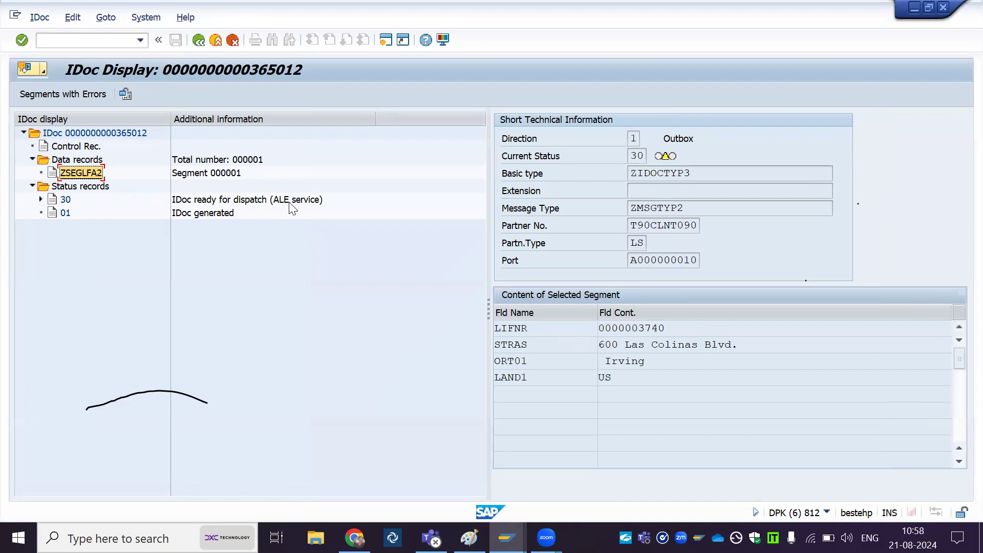
{"action": "left_click", "coordinate": [250, 201]}
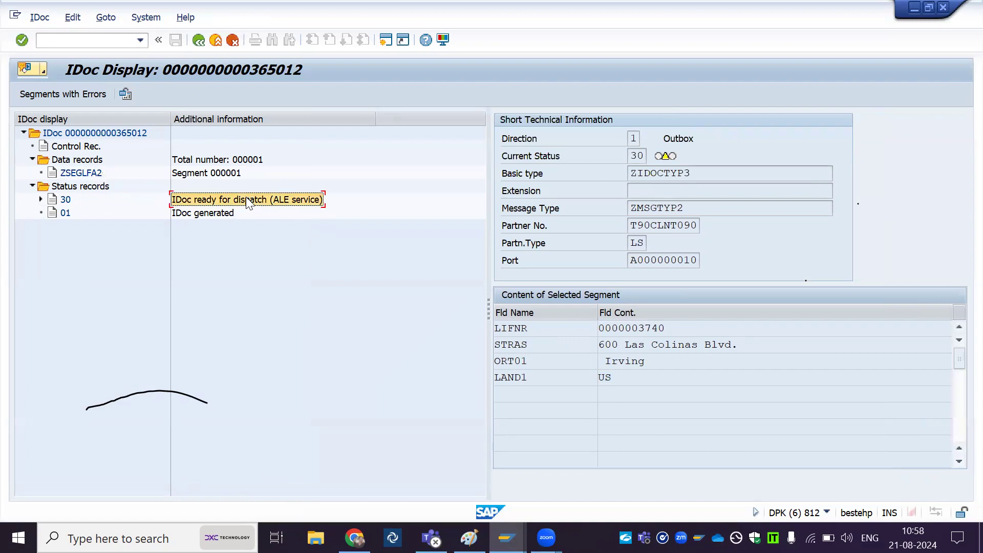